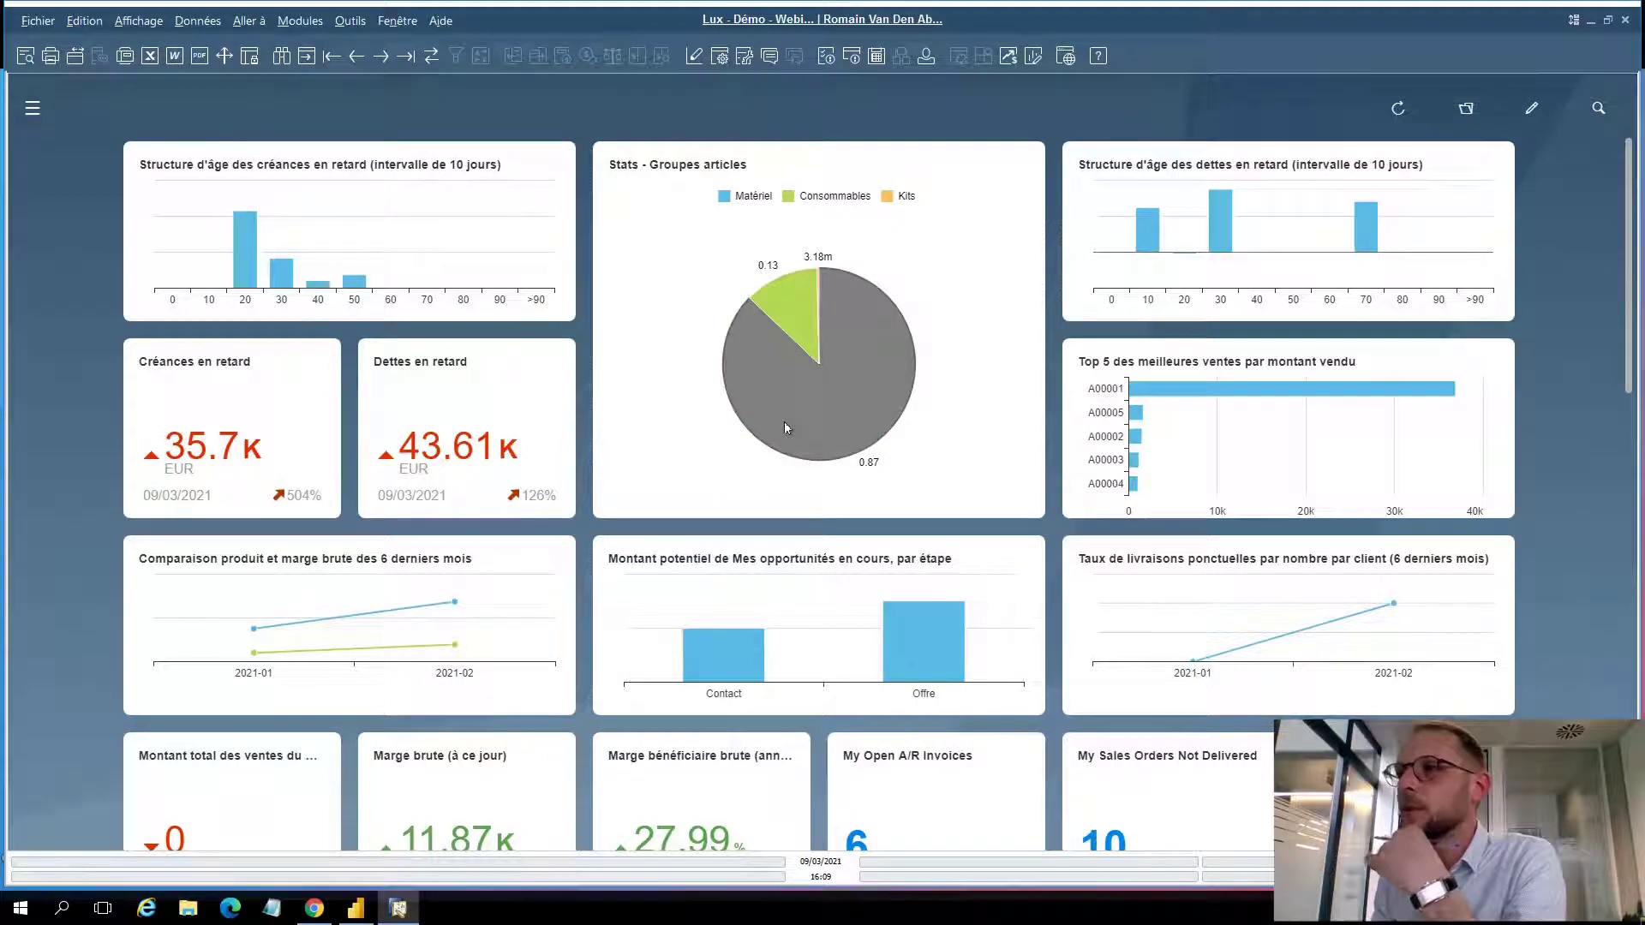
Review the list of My Open A/P Invoices, view the SAP SE supplier invoice dated 08/03/2021, and close both windows
{"action": "mouse_move", "coordinate": [784, 422]}
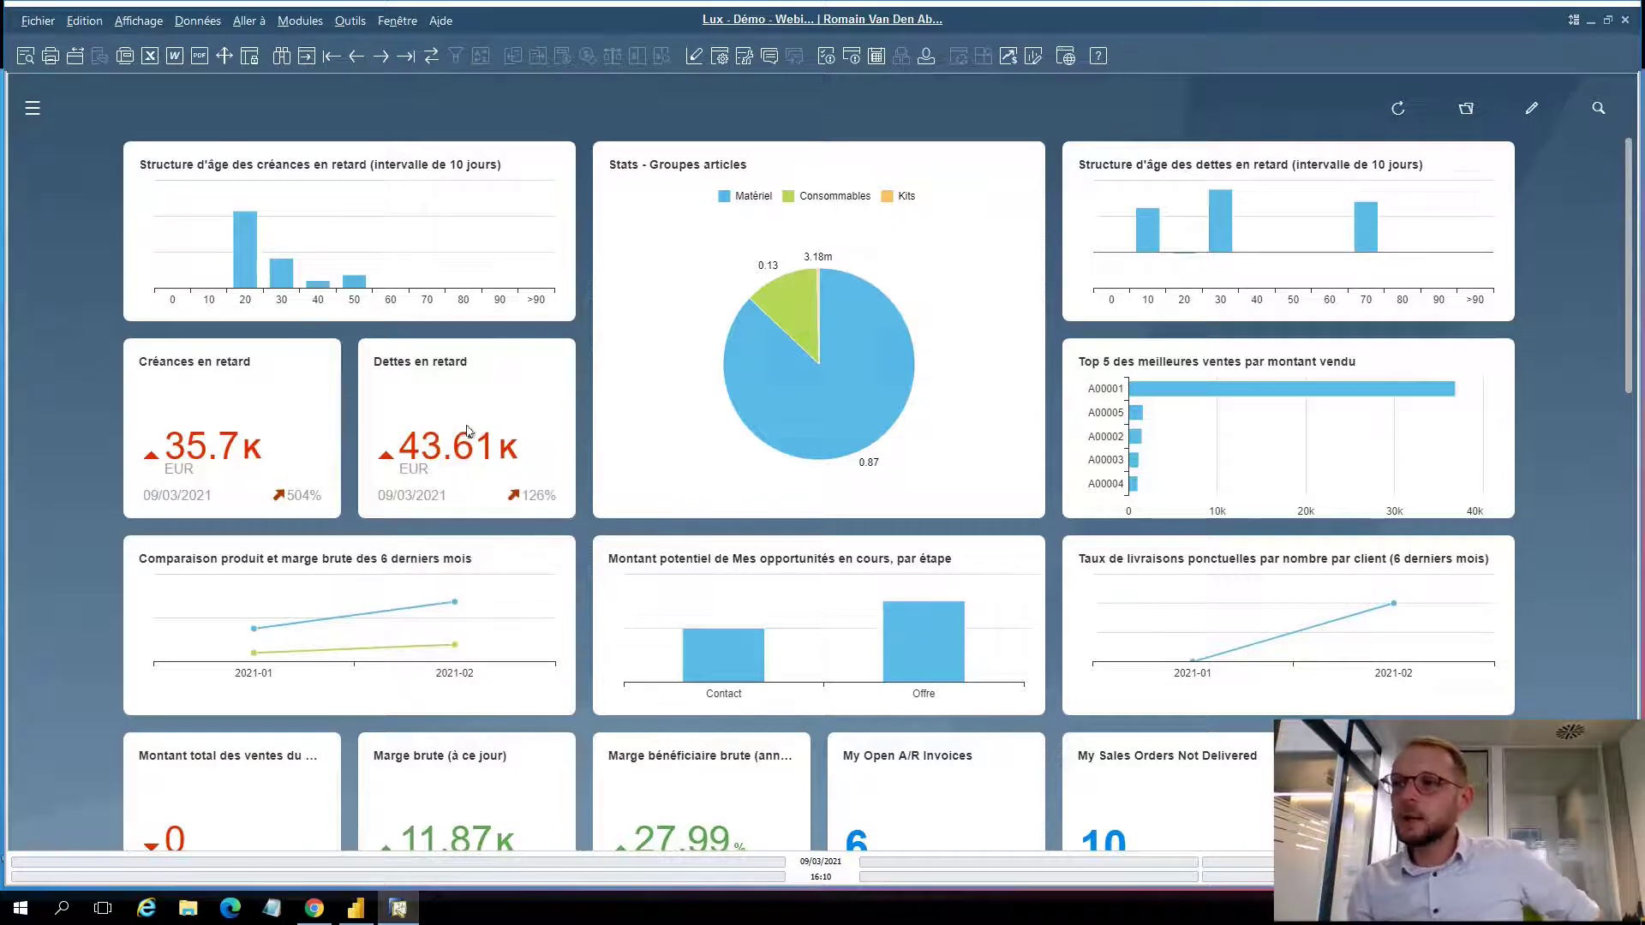
{"action": "mouse_move", "coordinate": [472, 430]}
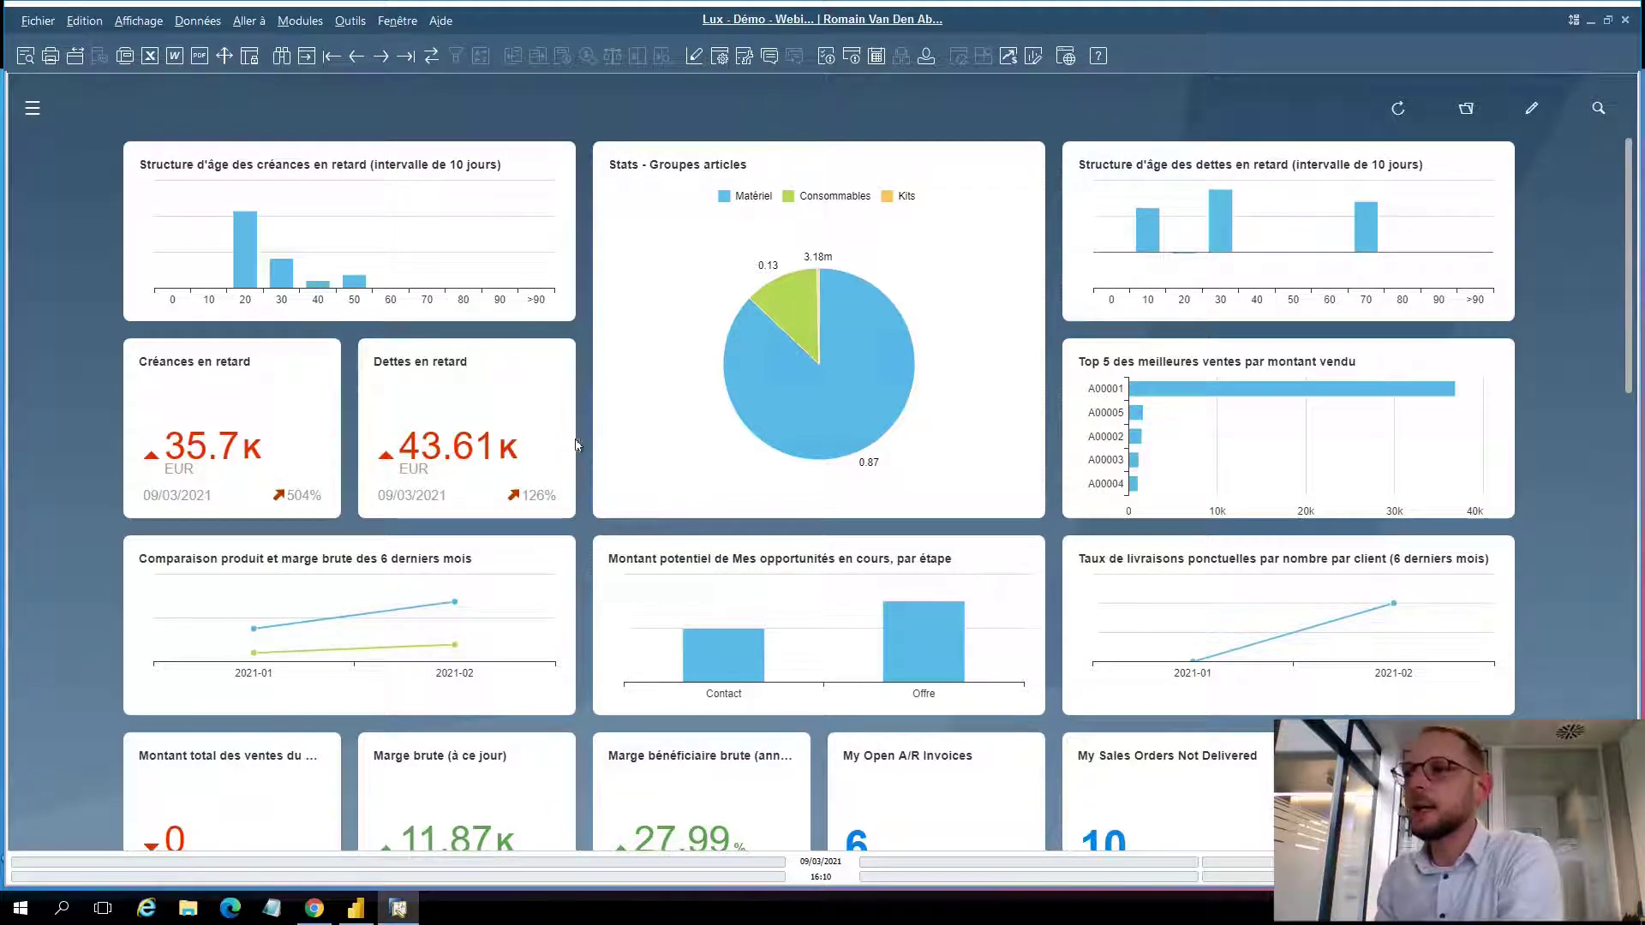
{"action": "scroll", "coordinate": [597, 454], "scroll_direction": "down", "scroll_amount": 3}
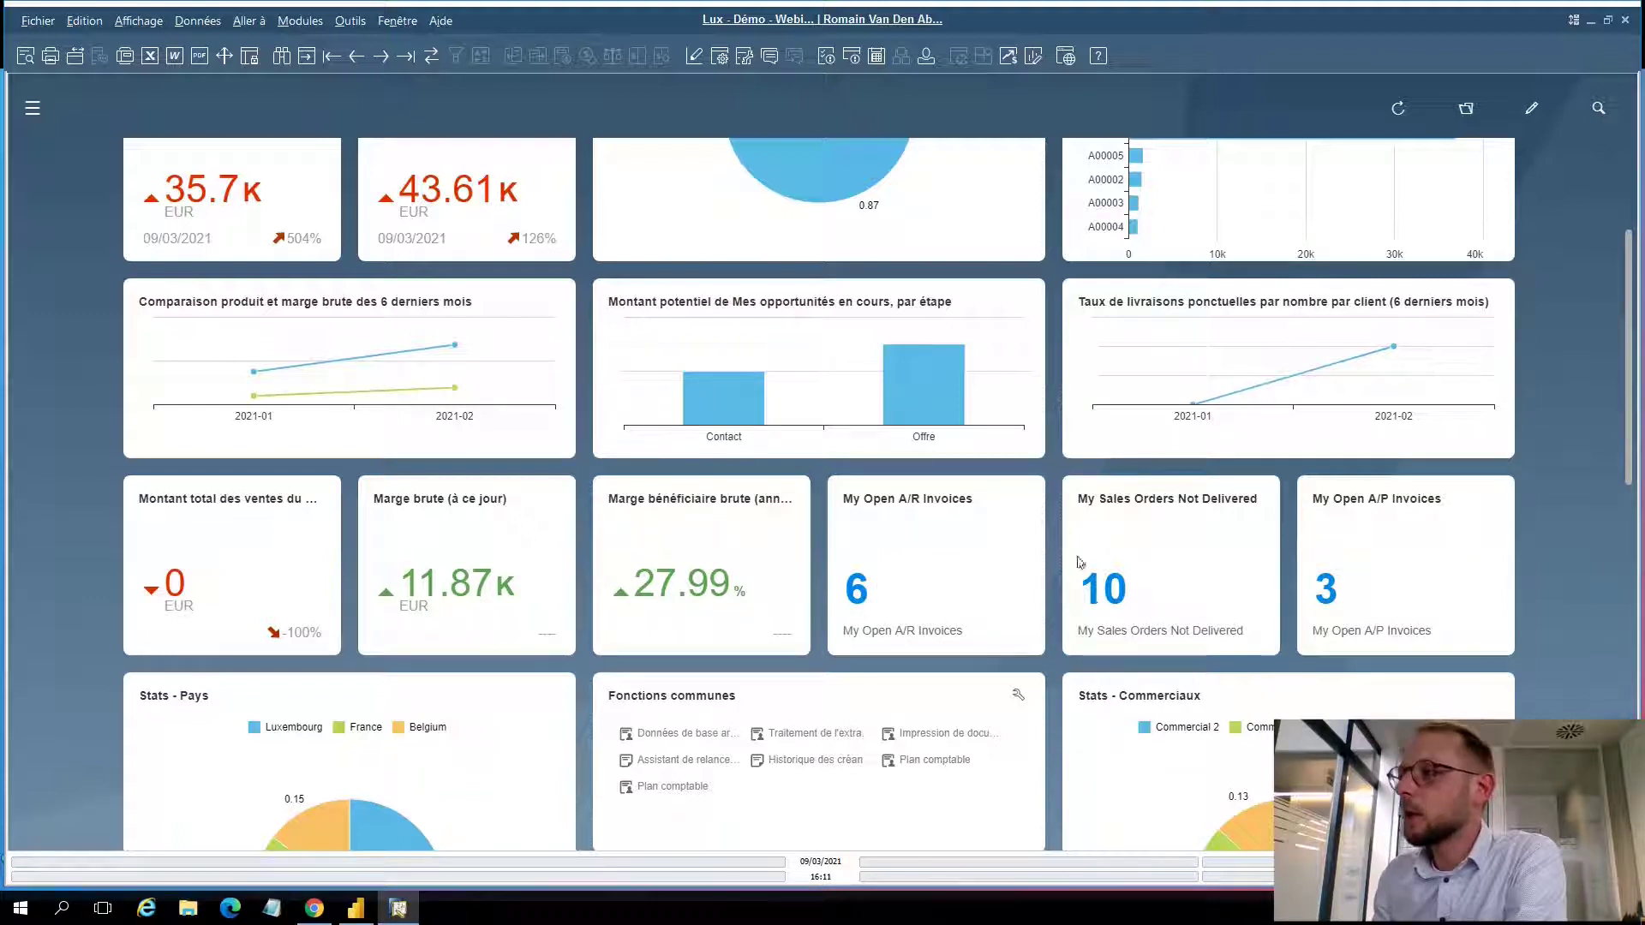
{"action": "left_click", "coordinate": [1327, 591]}
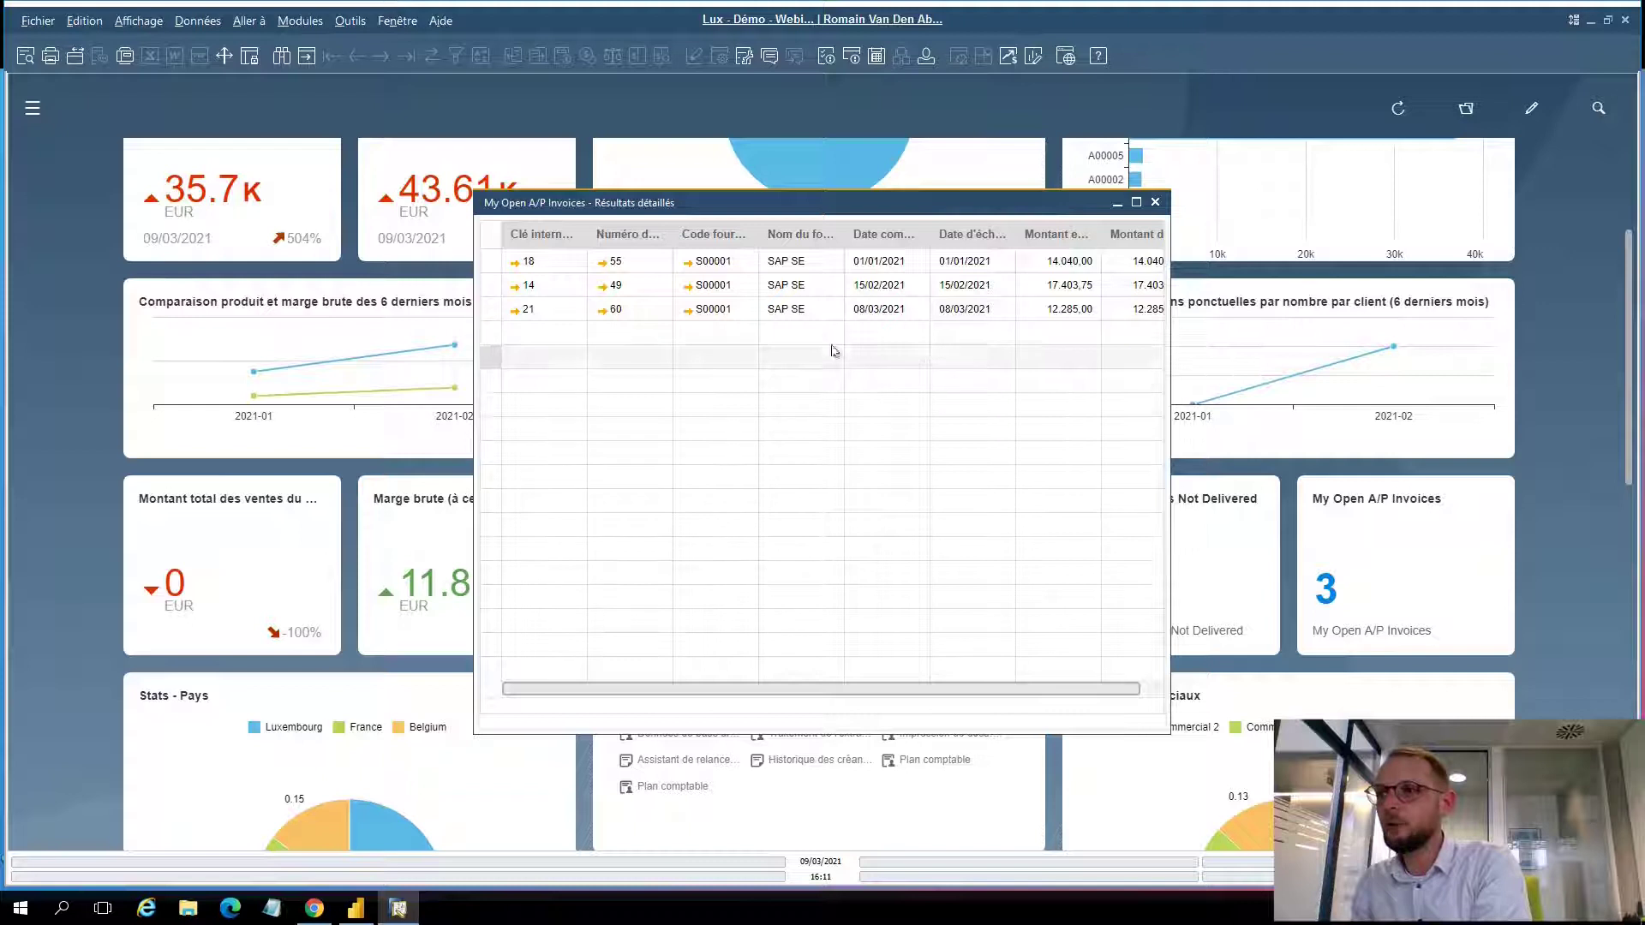
{"action": "left_click", "coordinate": [514, 311]}
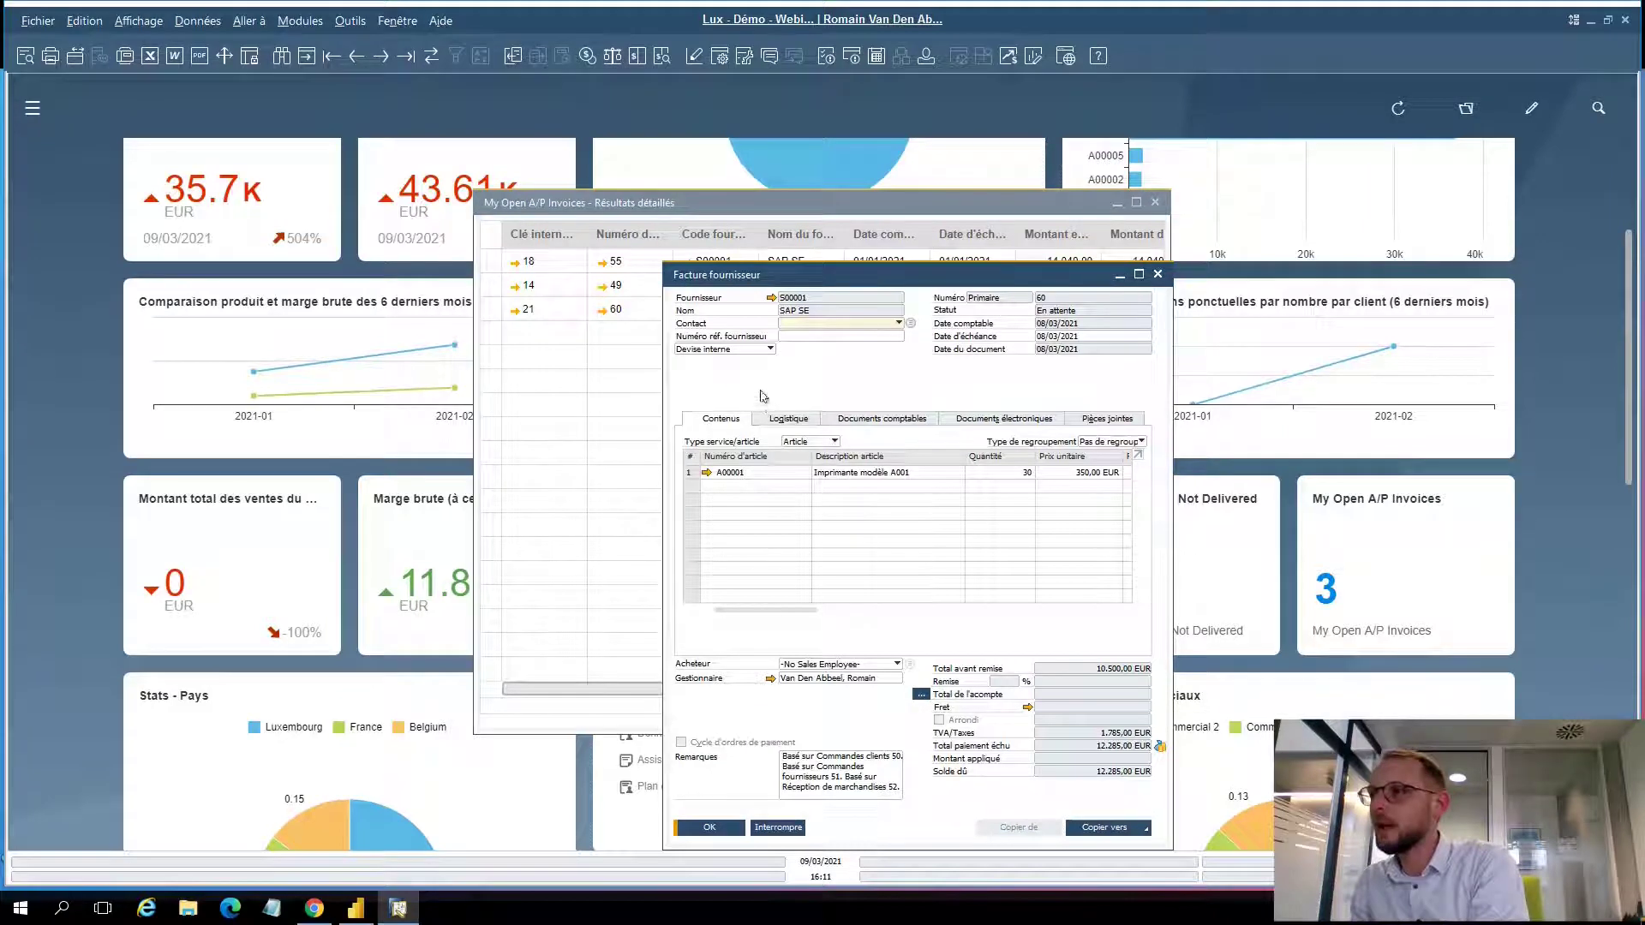
{"action": "left_click", "coordinate": [1158, 275]}
{"action": "left_click", "coordinate": [1156, 202]}
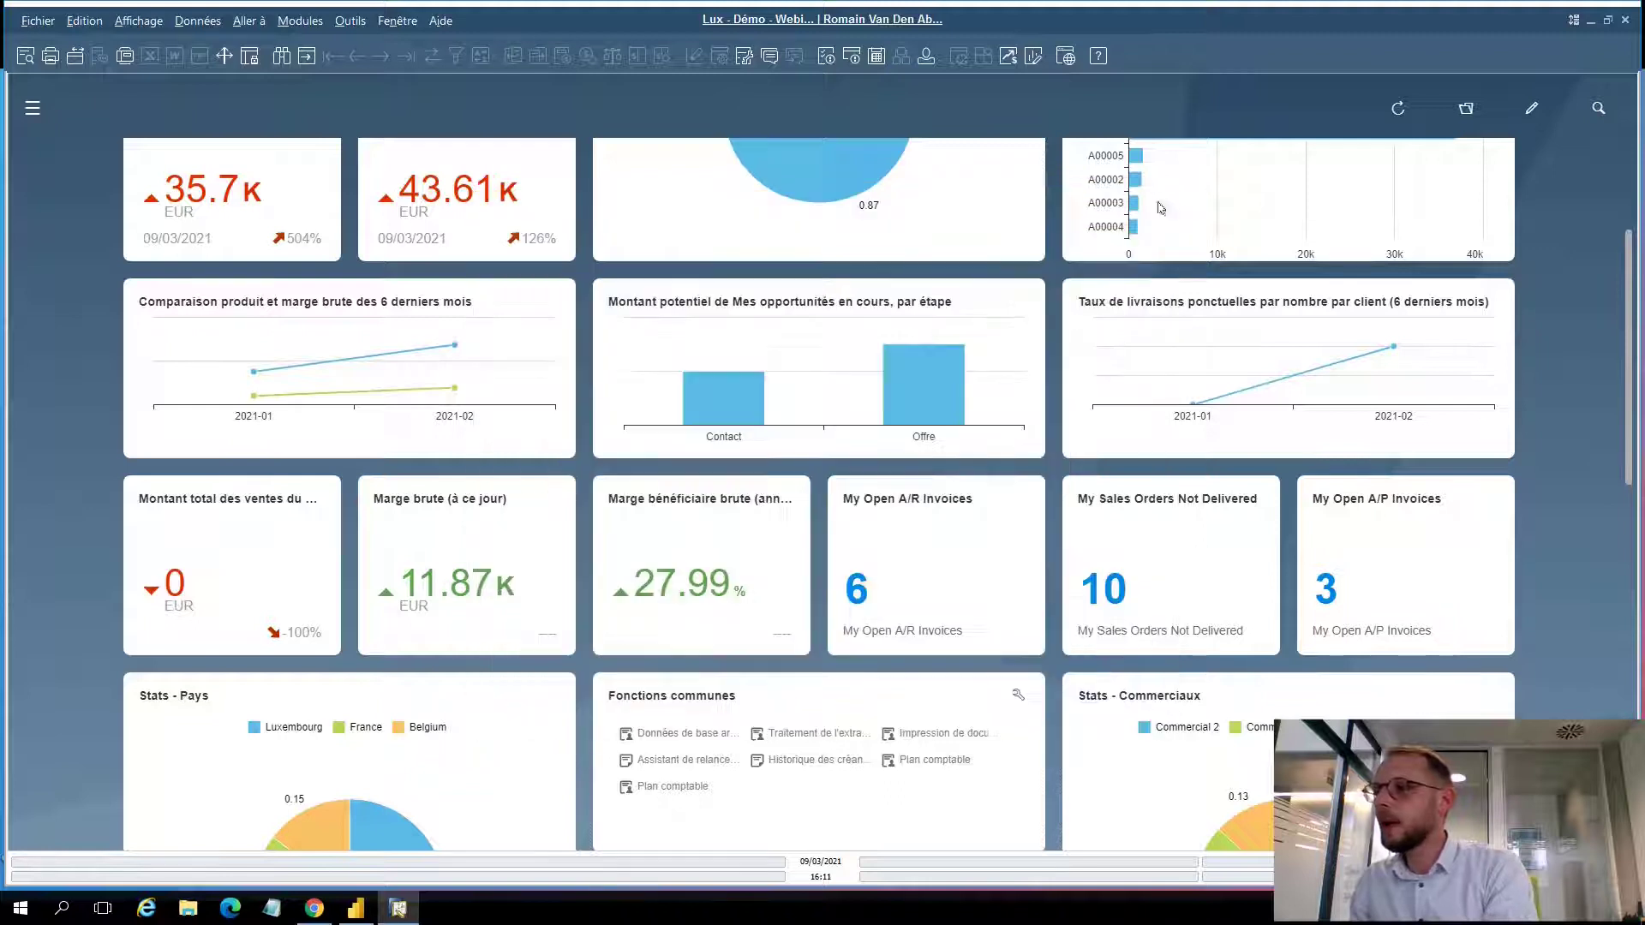
Add a Plan comptable shortcut from Gestion financière to the Fonctions communes widget and remove it again
{"action": "scroll", "coordinate": [1090, 381], "scroll_direction": "down", "scroll_amount": 4}
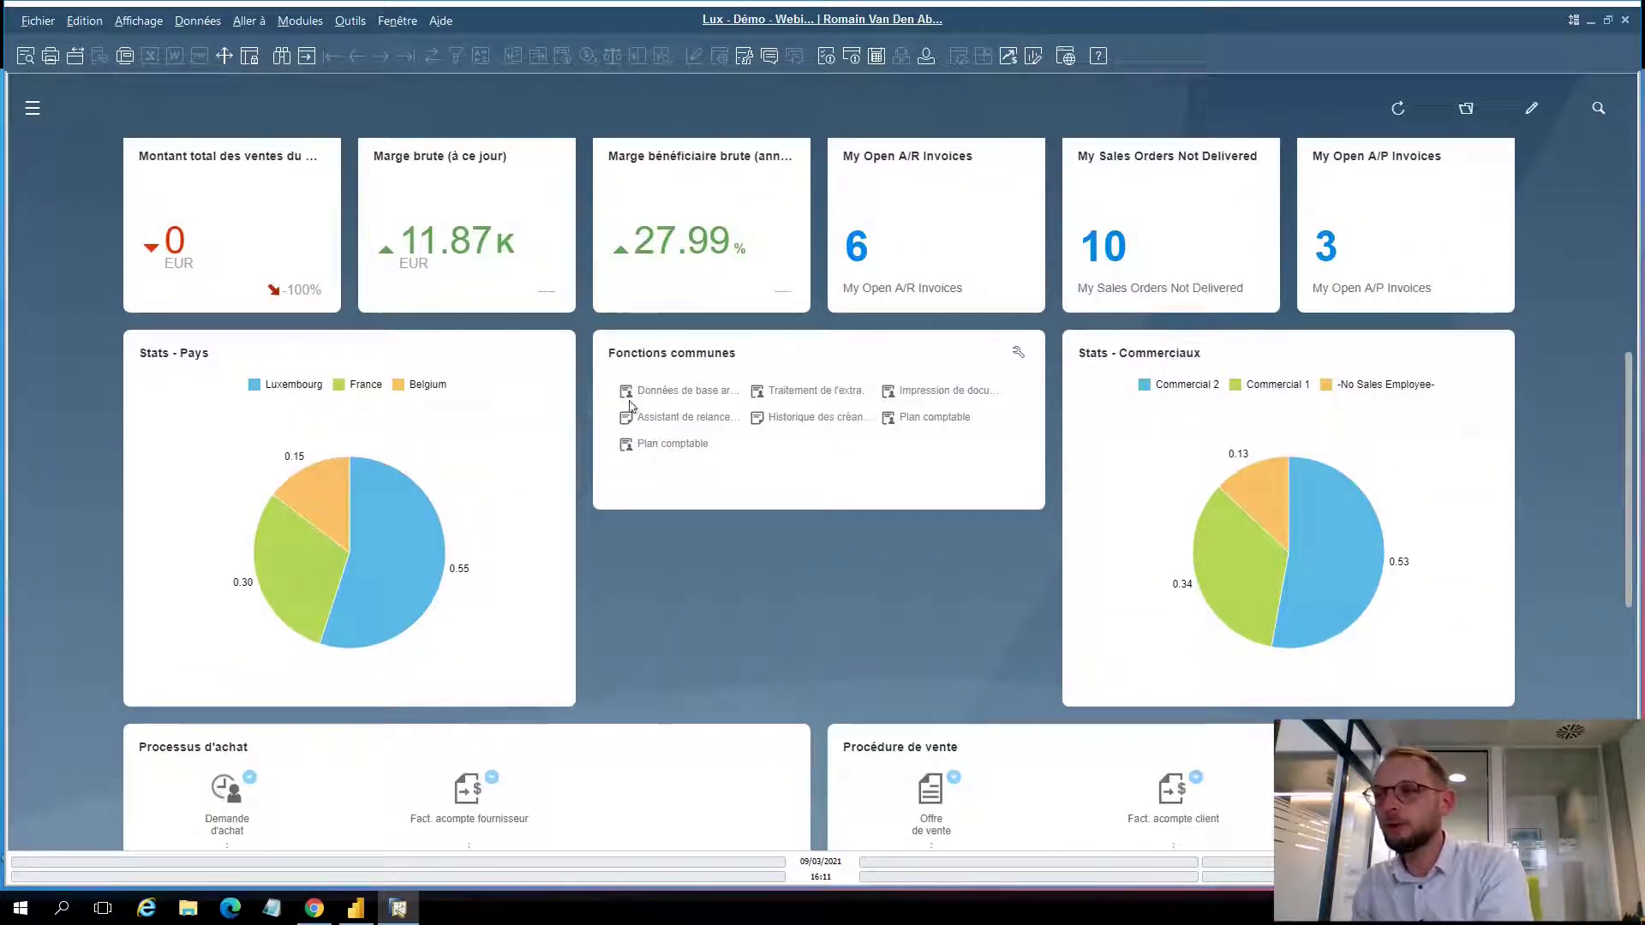
{"action": "left_click", "coordinate": [30, 109]}
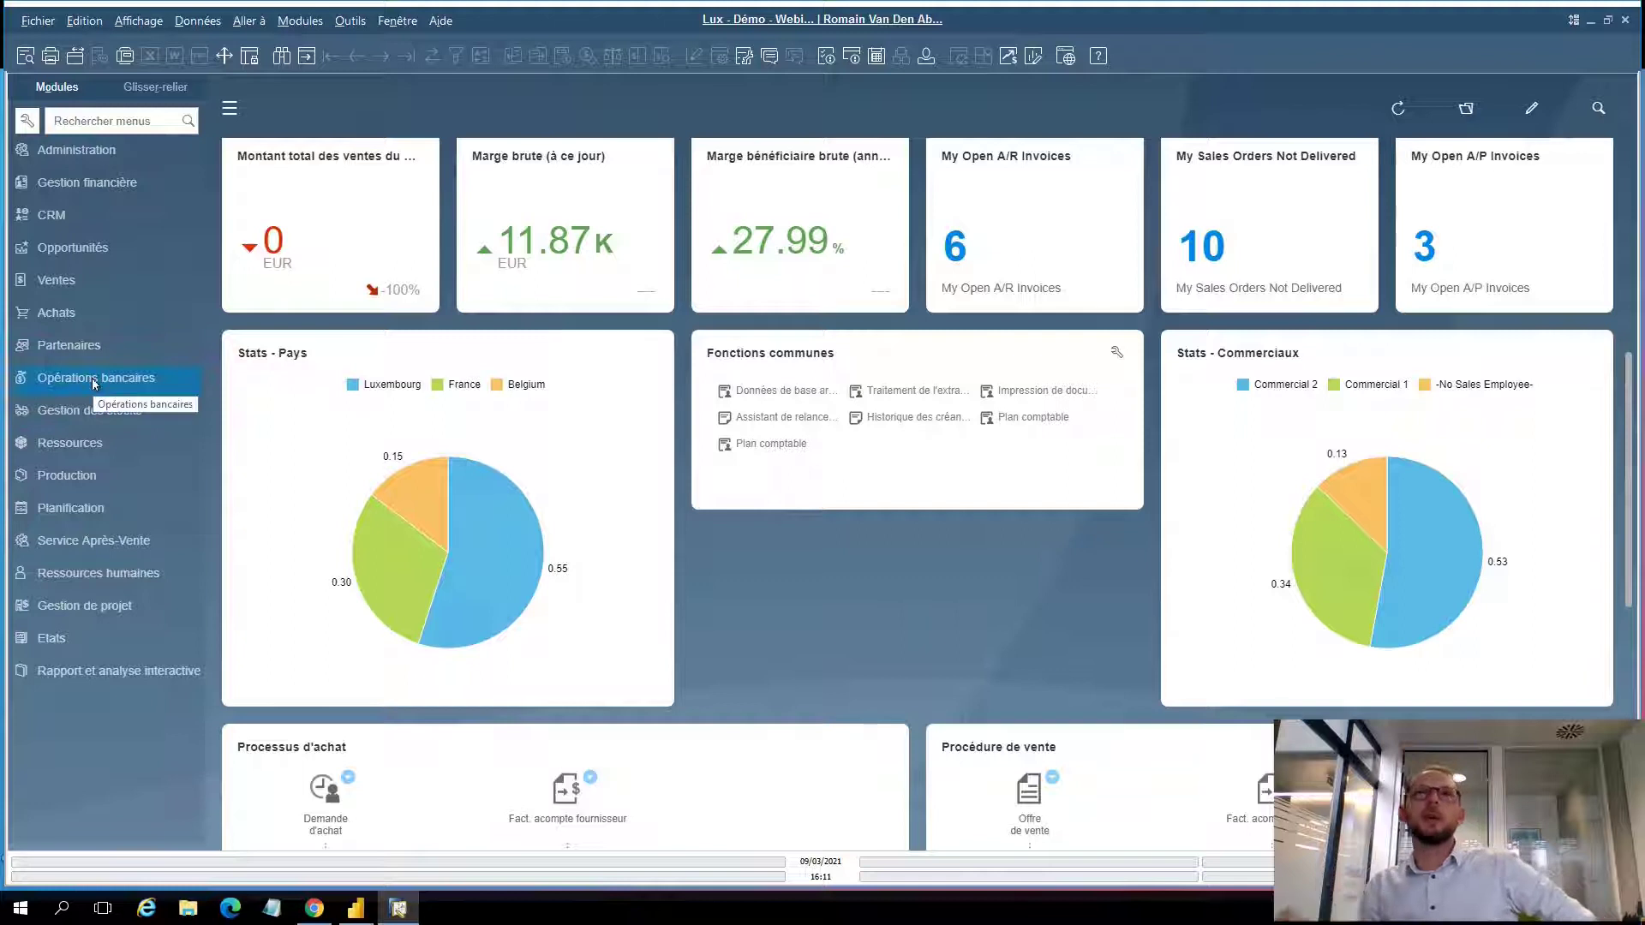
{"action": "left_click", "coordinate": [62, 184]}
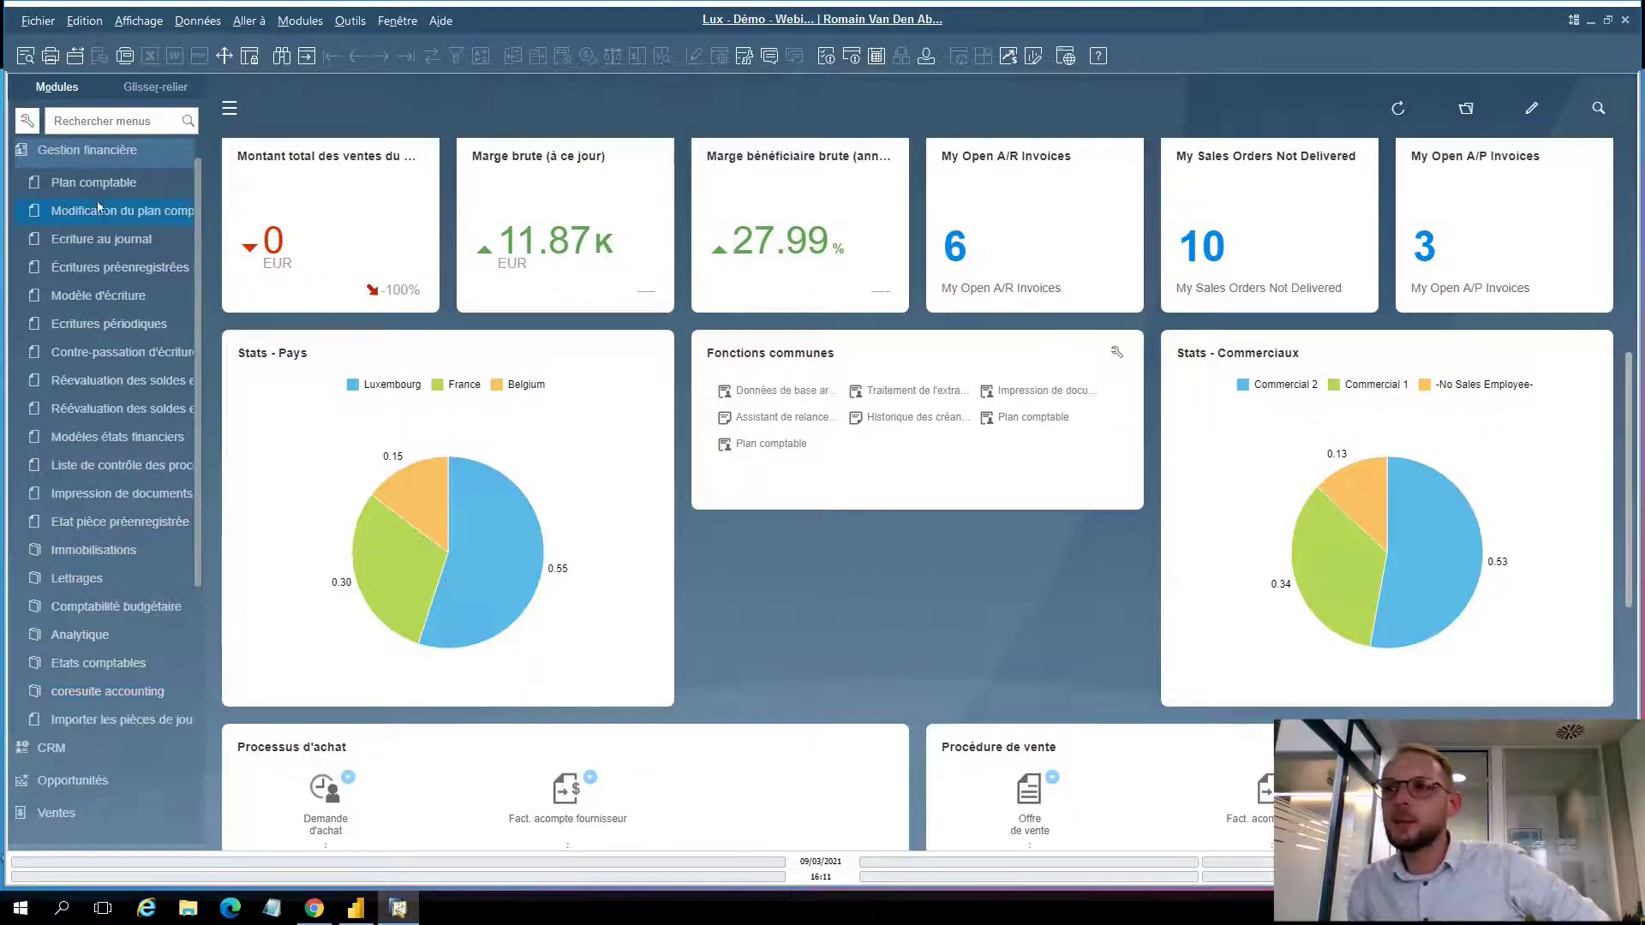
{"action": "left_click_drag", "start_coordinate": [95, 187], "coordinate": [913, 462]}
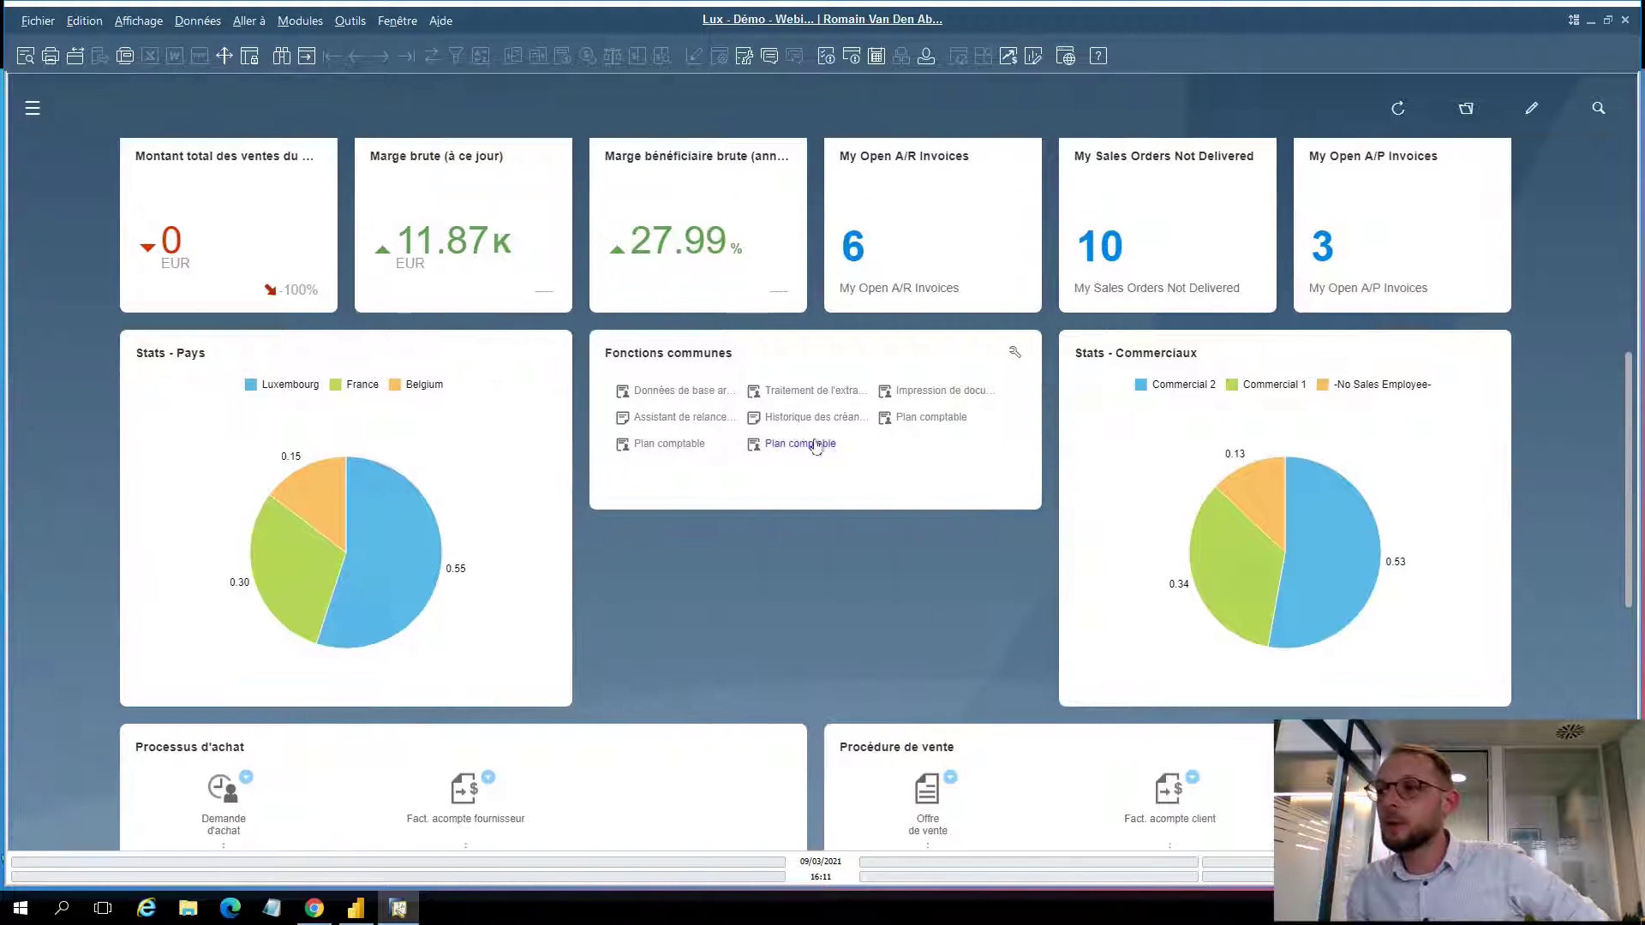
{"action": "left_click_drag", "start_coordinate": [819, 448], "coordinate": [762, 743]}
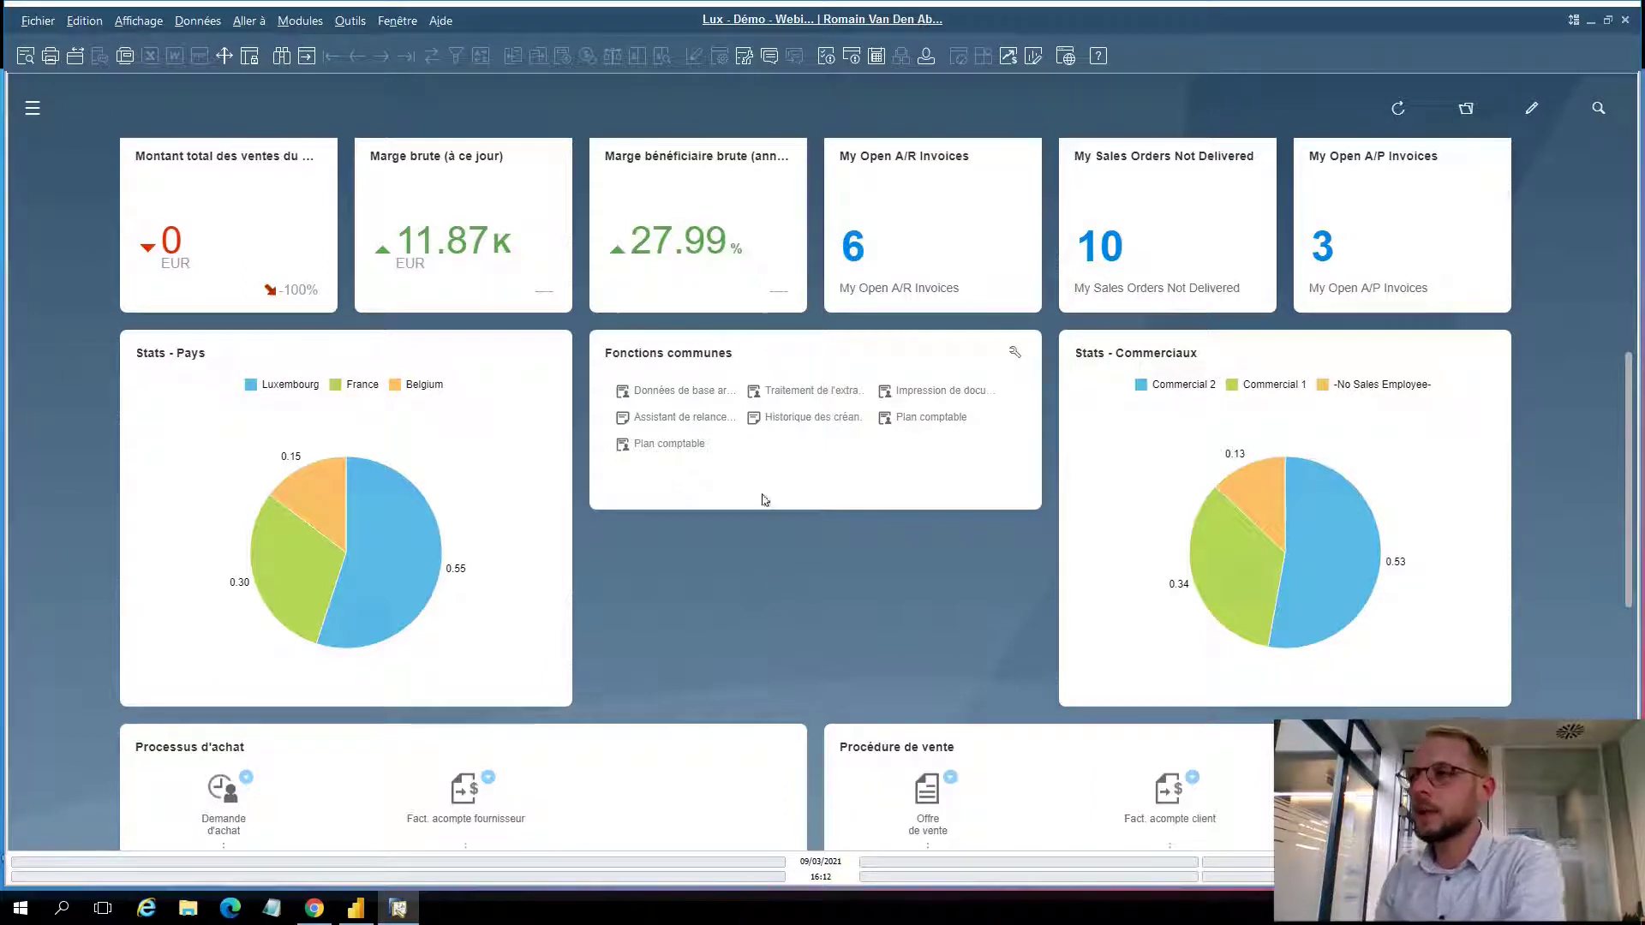
View the Plan comptable through its shortcut in Fonctions communes and close it
{"action": "left_click", "coordinate": [689, 447]}
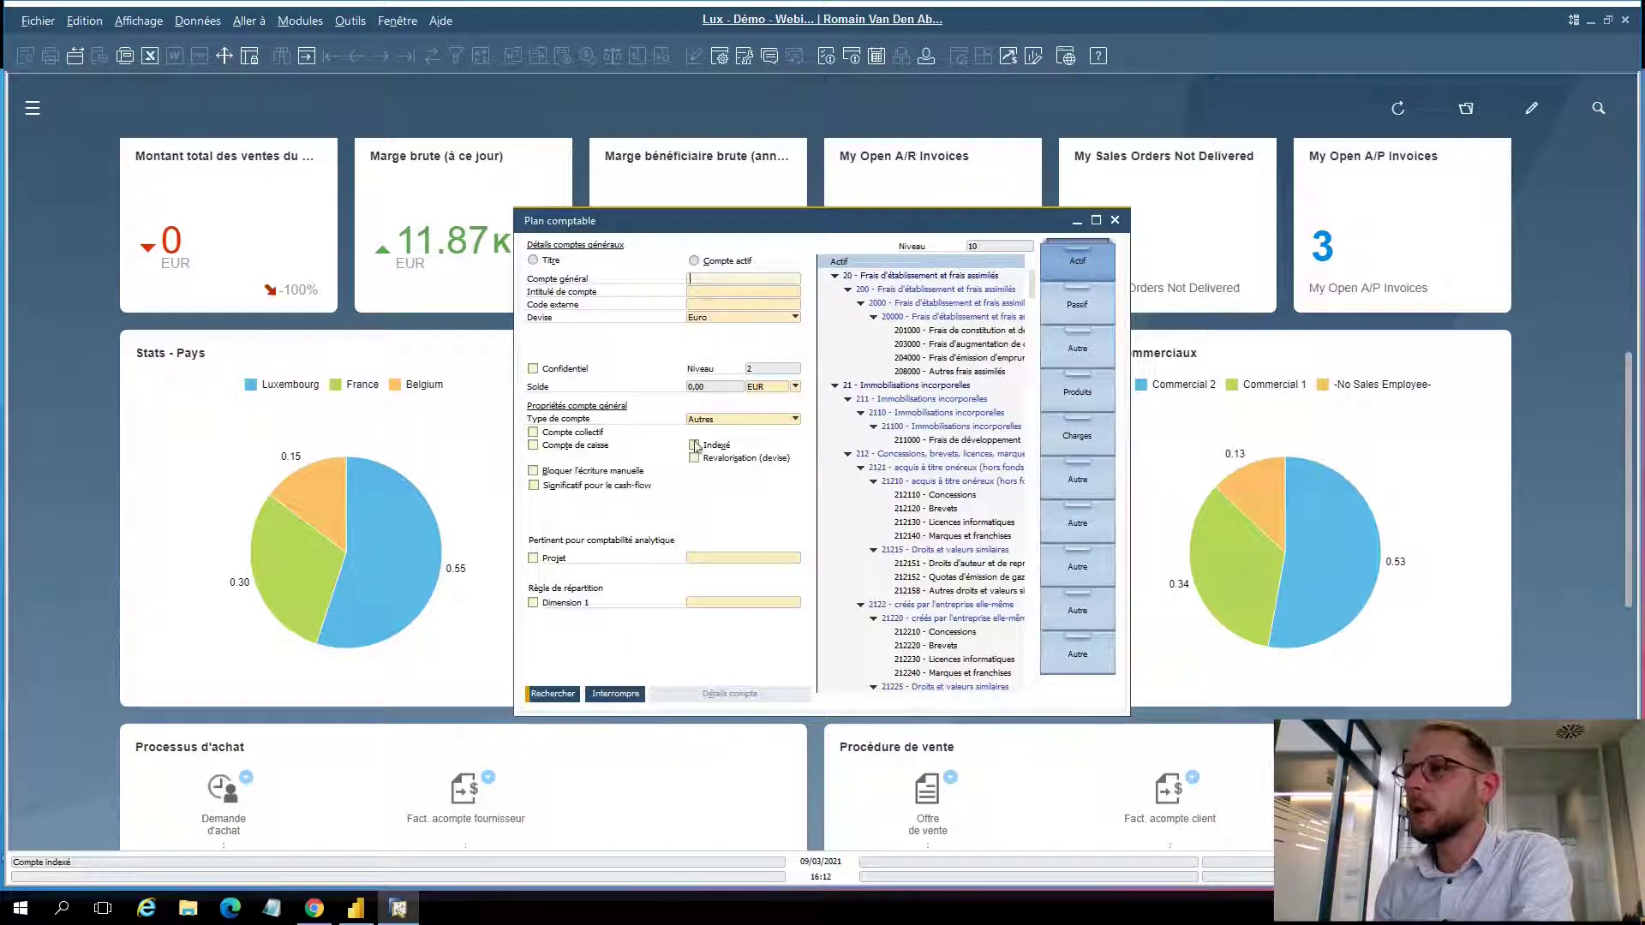
{"action": "left_click_drag", "start_coordinate": [992, 225], "coordinate": [1277, 263]}
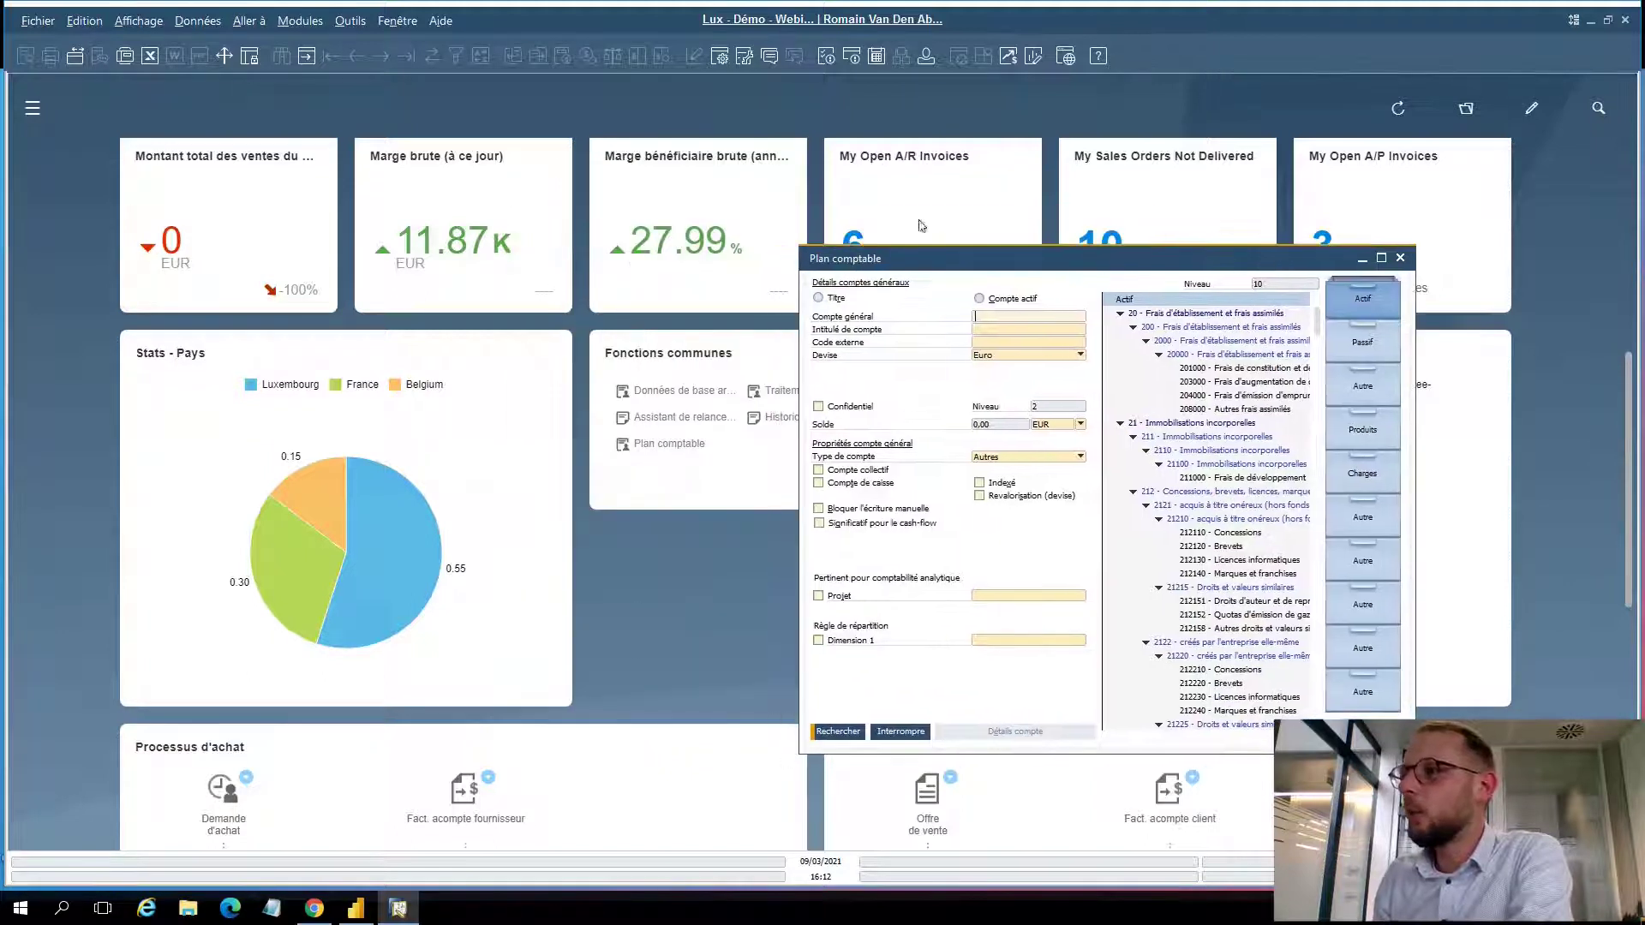
{"action": "left_click", "coordinate": [1401, 258]}
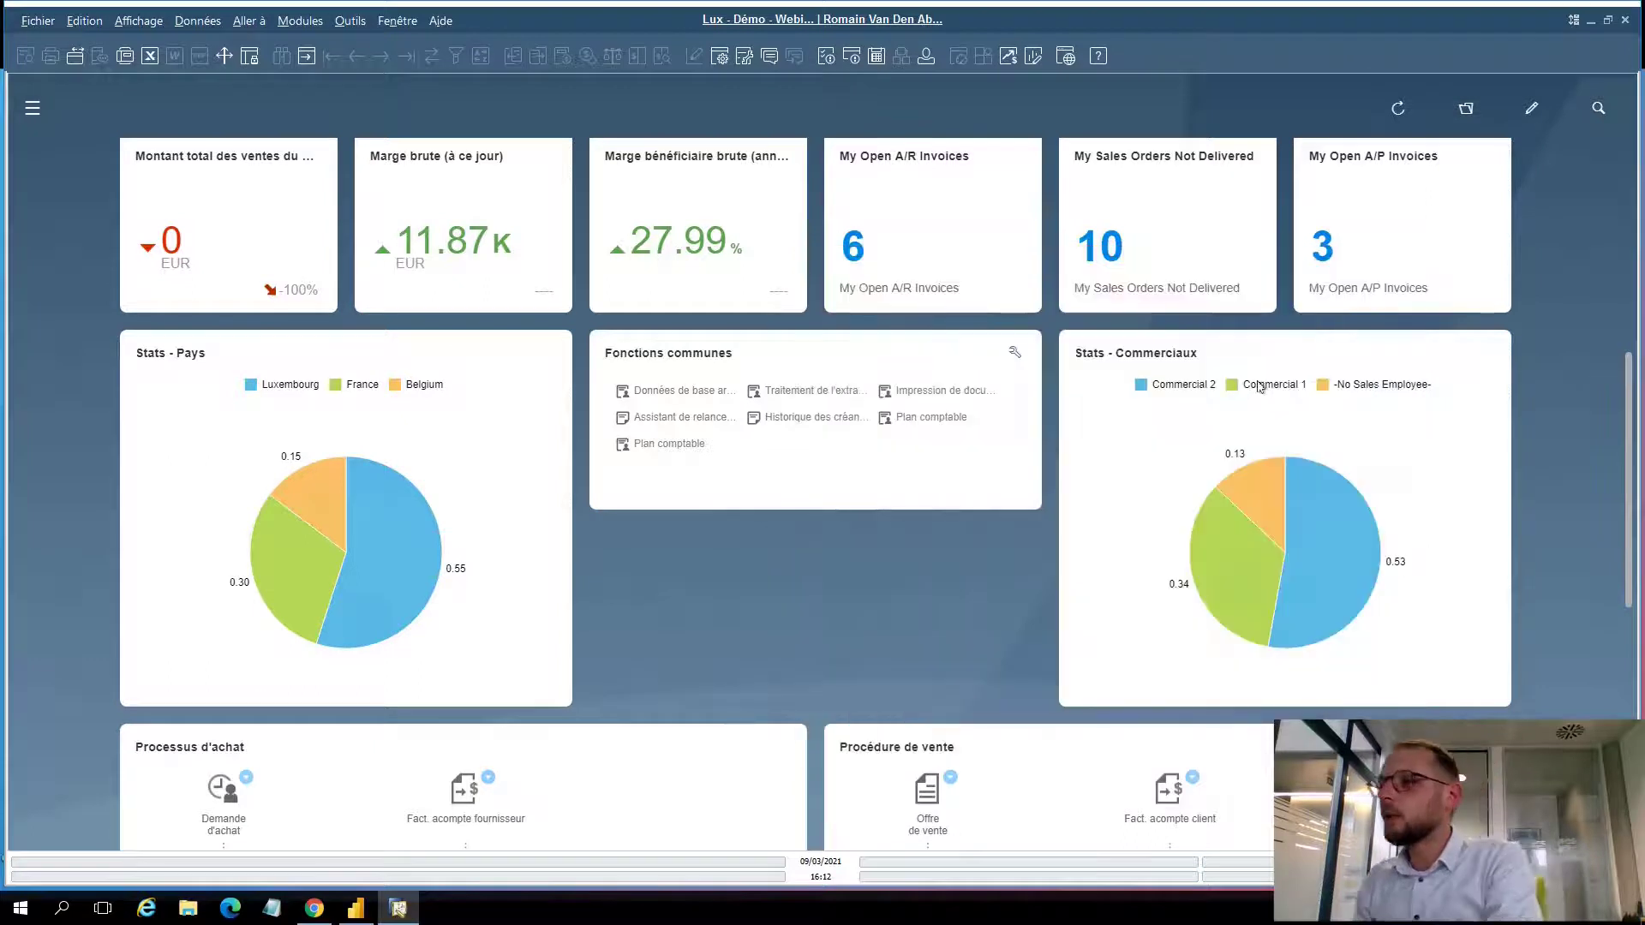
Bring up the Ville de Luxembourg Facture client dated 22/02/2021 from Procédure de vente and widen its window to show more line columns
{"action": "scroll", "coordinate": [1172, 441], "scroll_direction": "down", "scroll_amount": 4}
{"action": "scroll", "coordinate": [1172, 443], "scroll_direction": "down", "scroll_amount": 1}
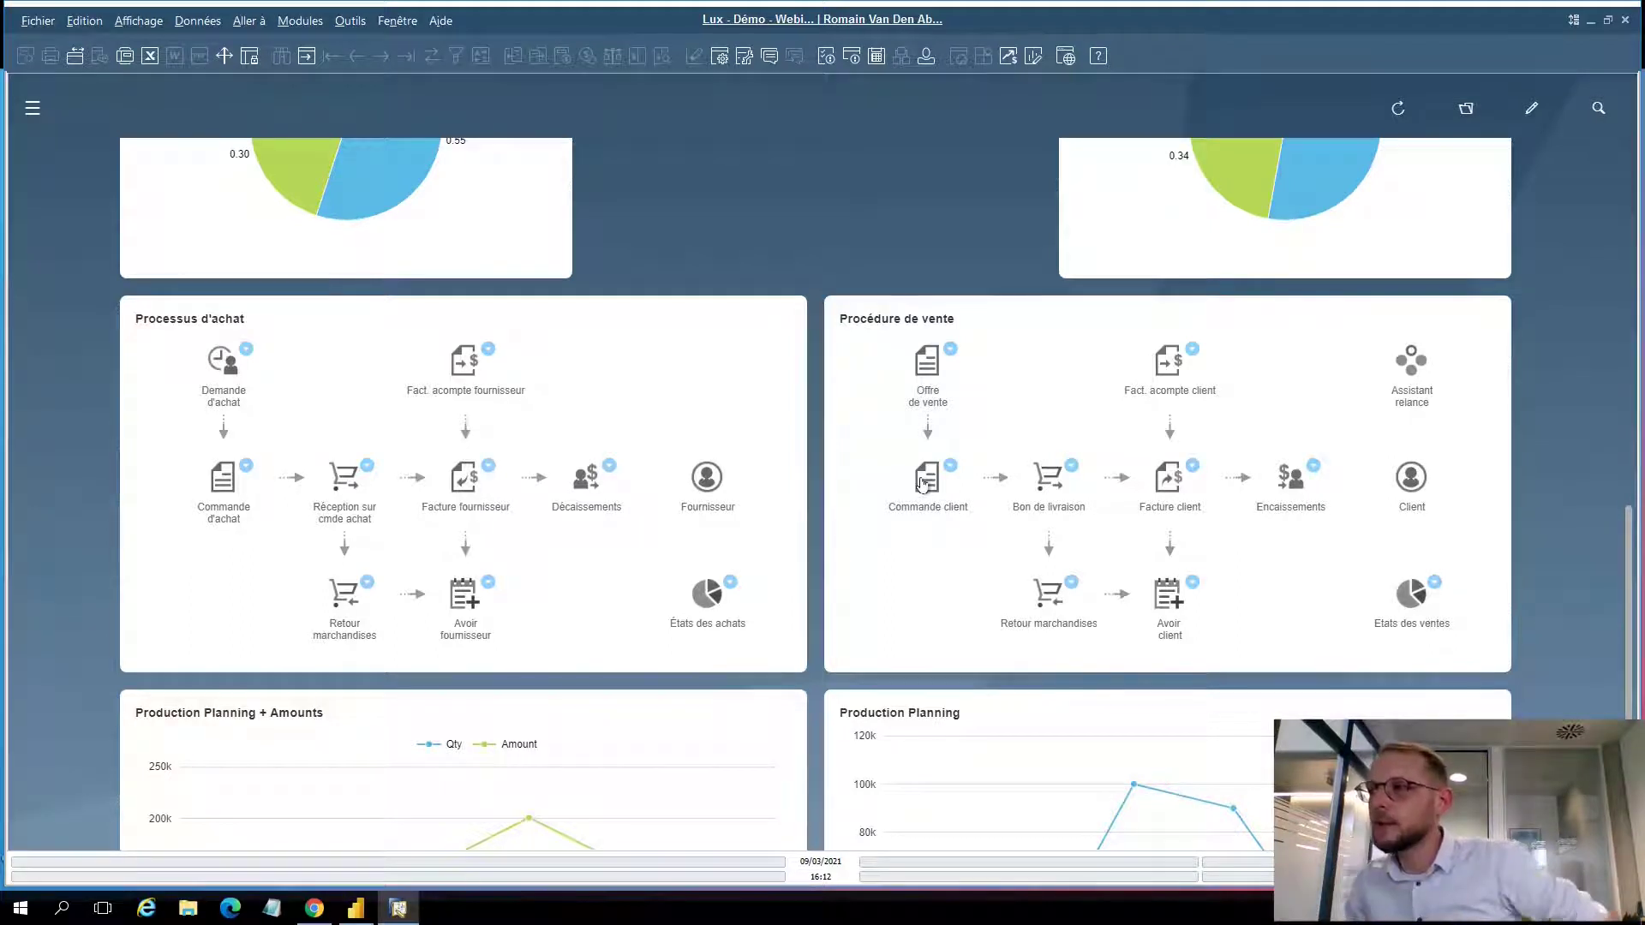
{"action": "left_click", "coordinate": [1168, 478]}
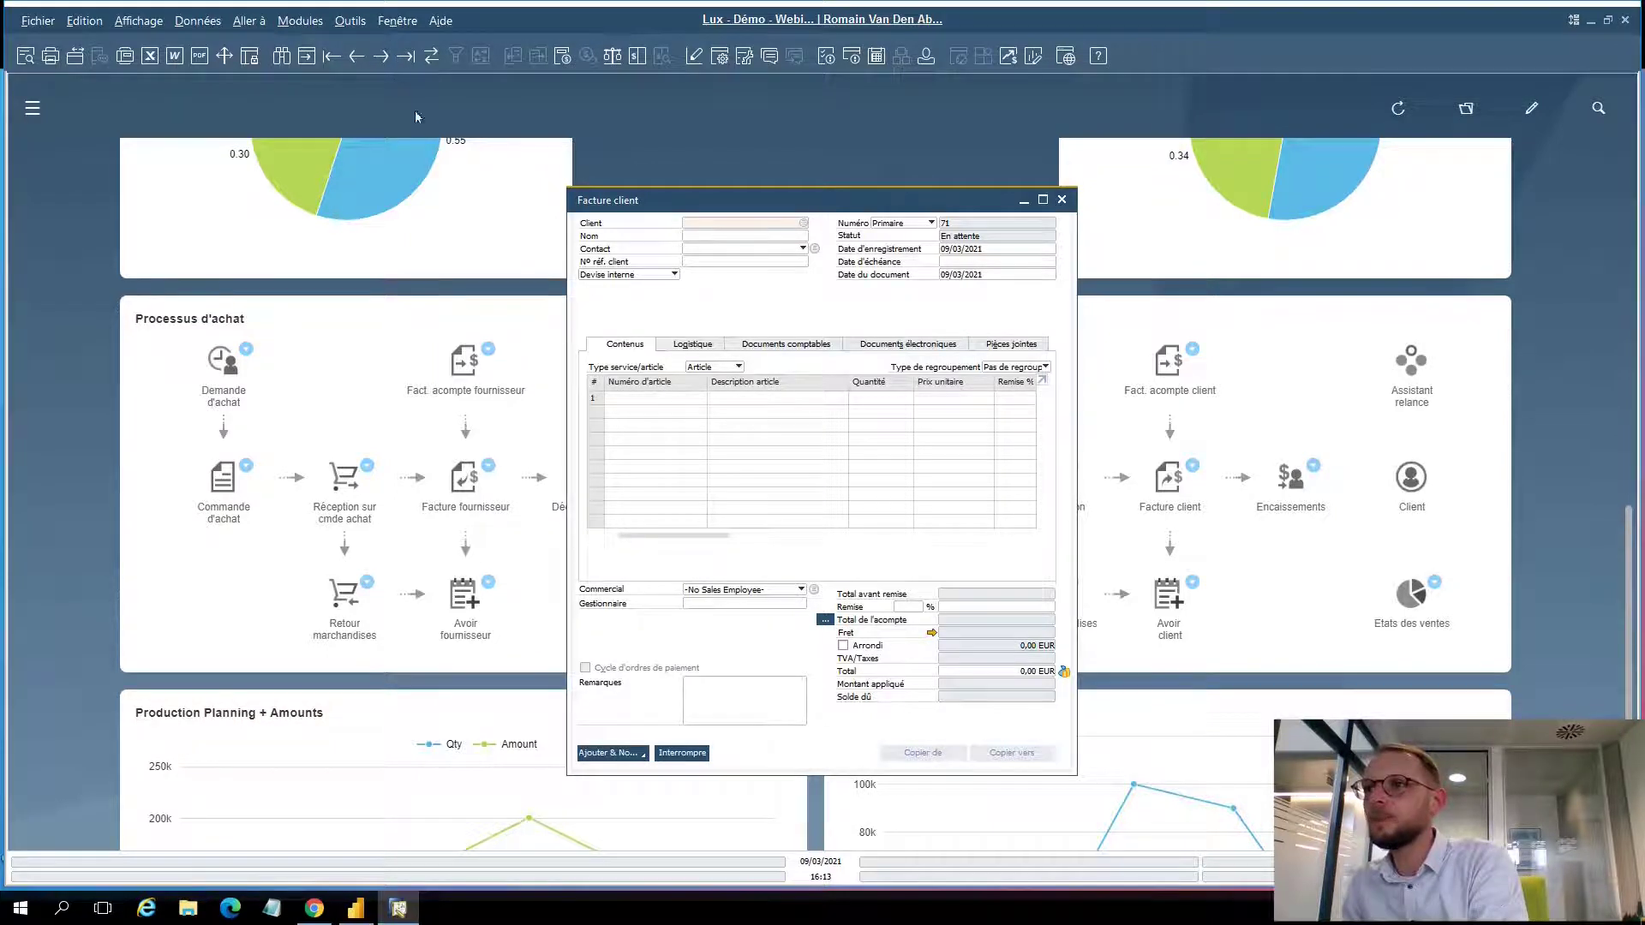
{"action": "left_click", "coordinate": [382, 56]}
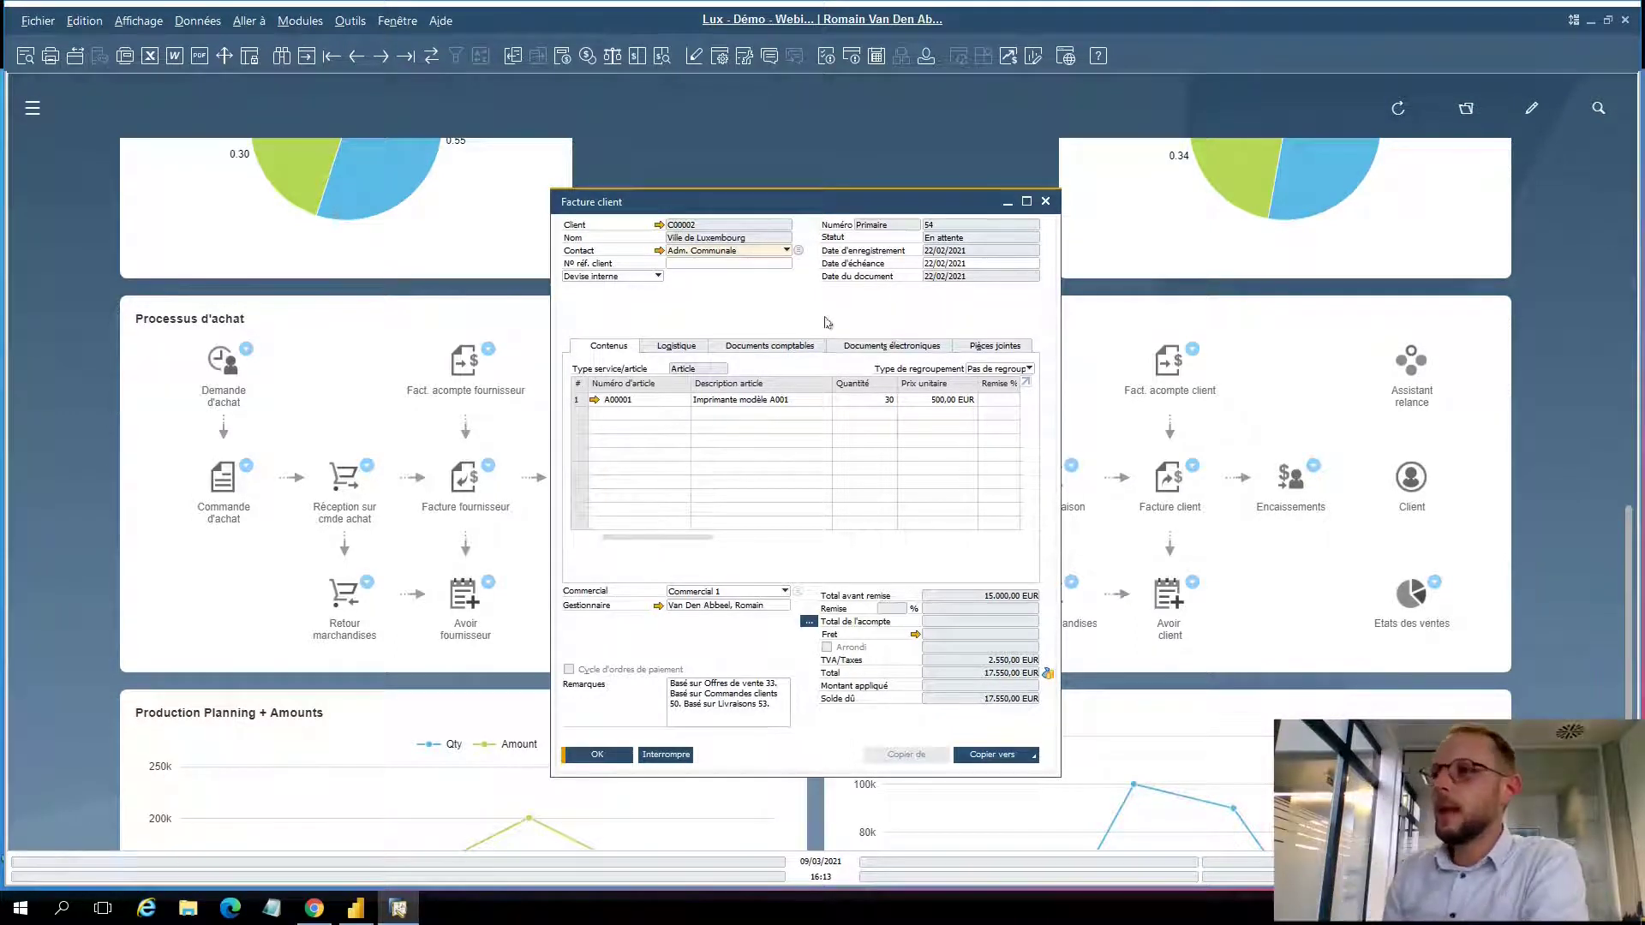
{"action": "left_click_drag", "start_coordinate": [829, 198], "coordinate": [622, 165]}
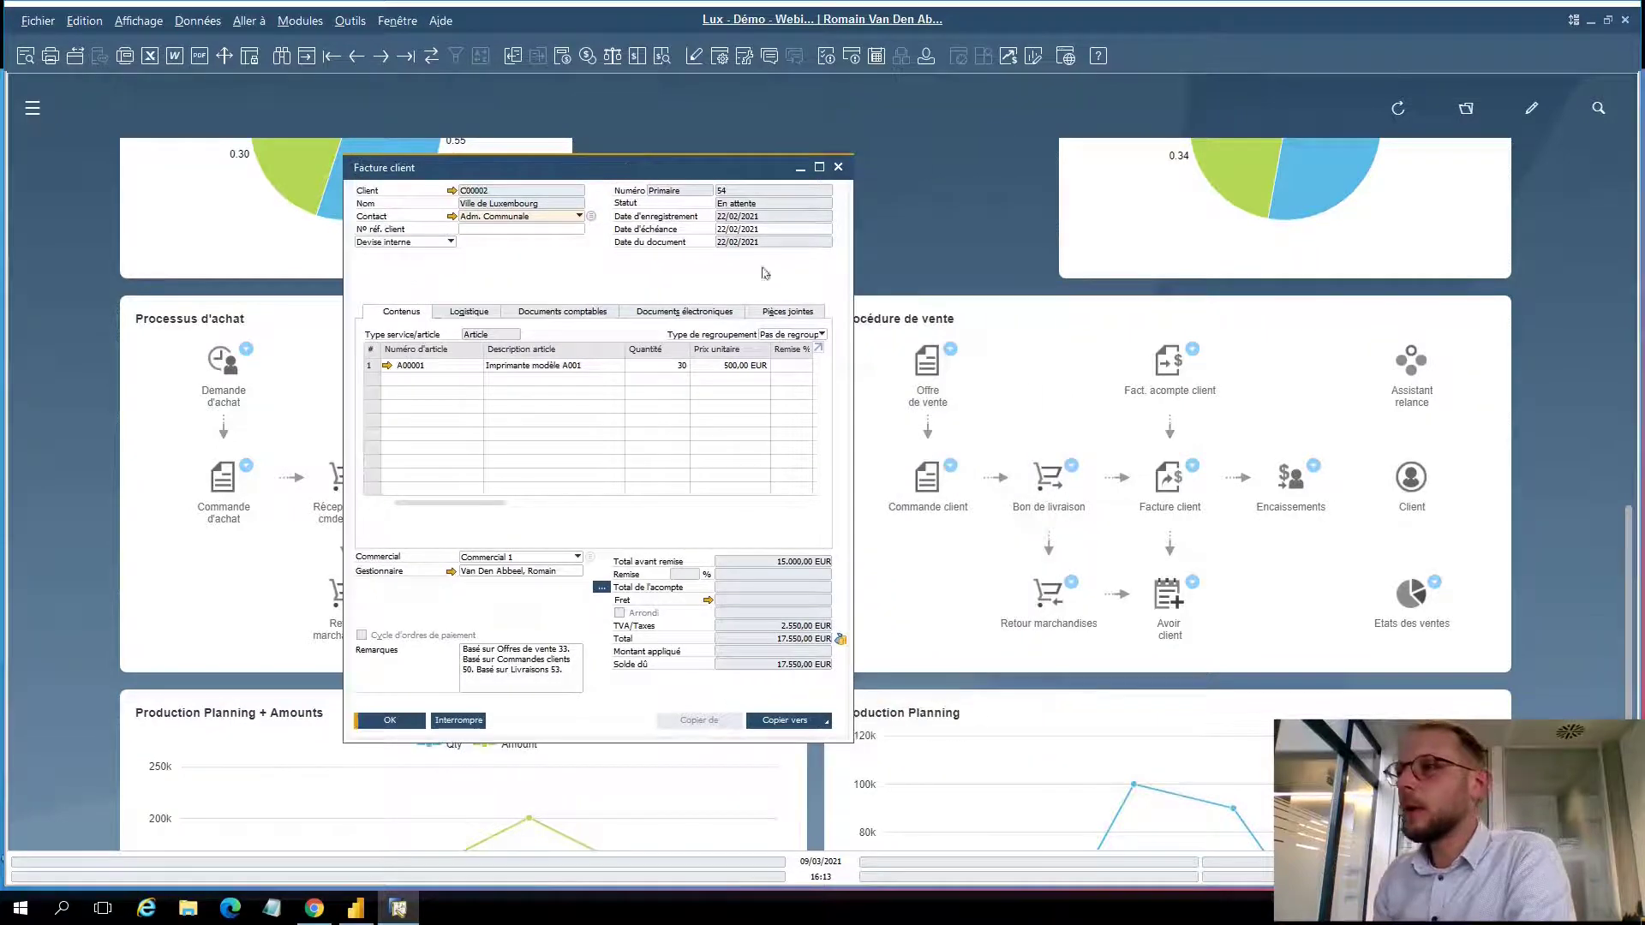
{"action": "left_click_drag", "start_coordinate": [852, 324], "coordinate": [1193, 329]}
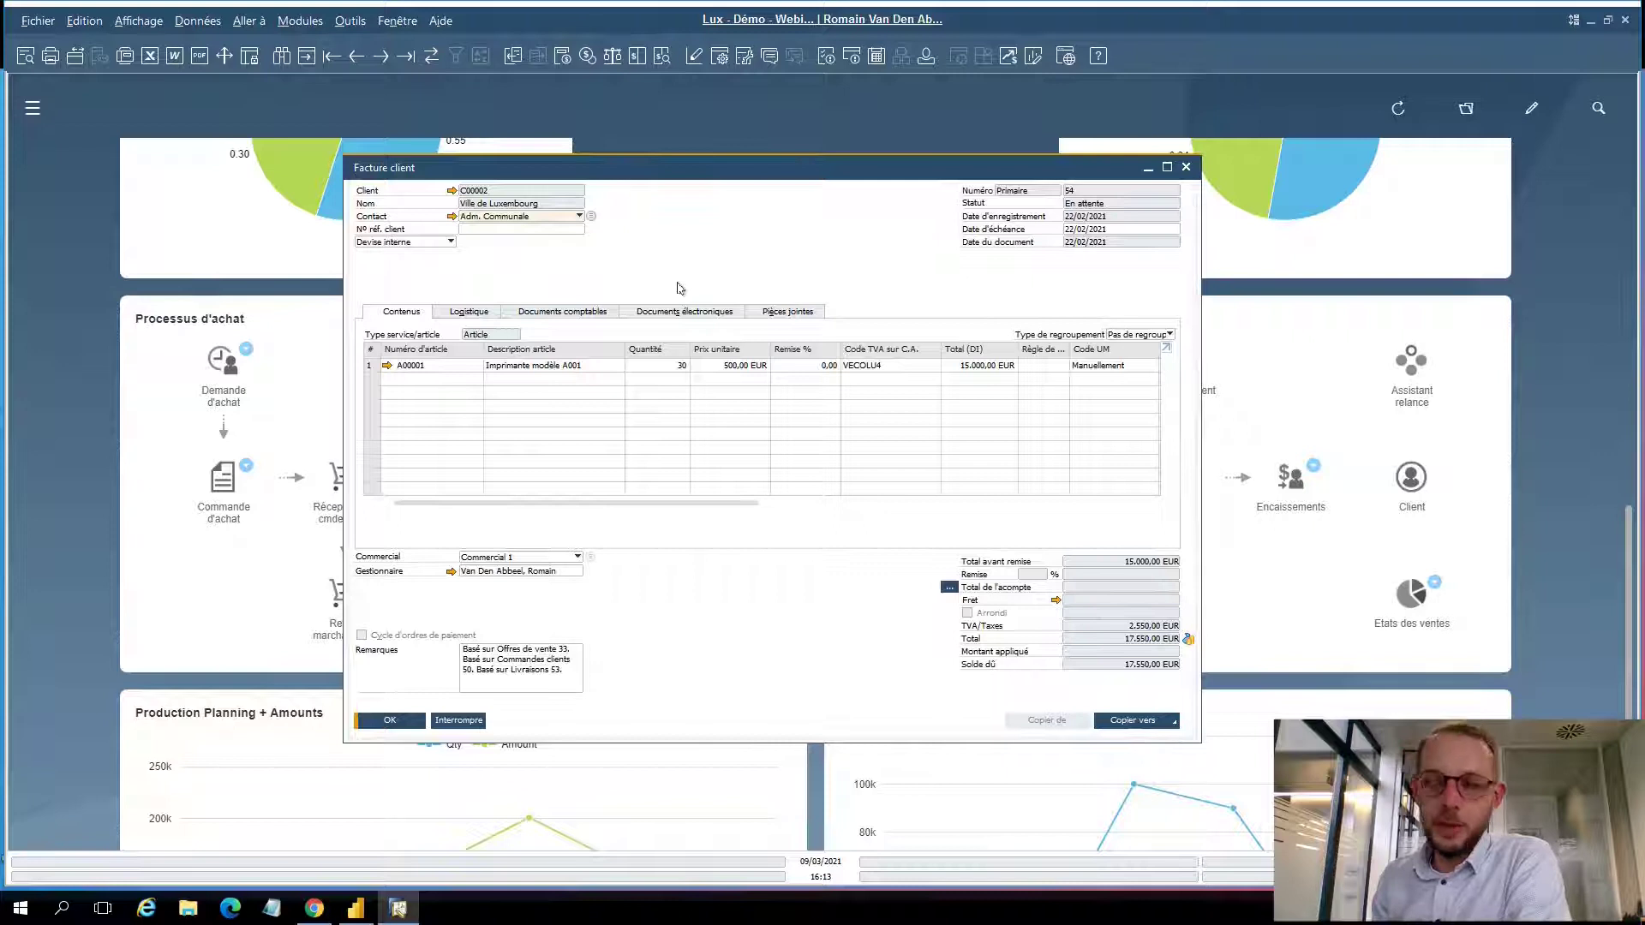
Display the Flux des relations of the customer invoice, inspect the linked Commande fournisseur, and close that order
{"action": "right_click", "coordinate": [694, 224]}
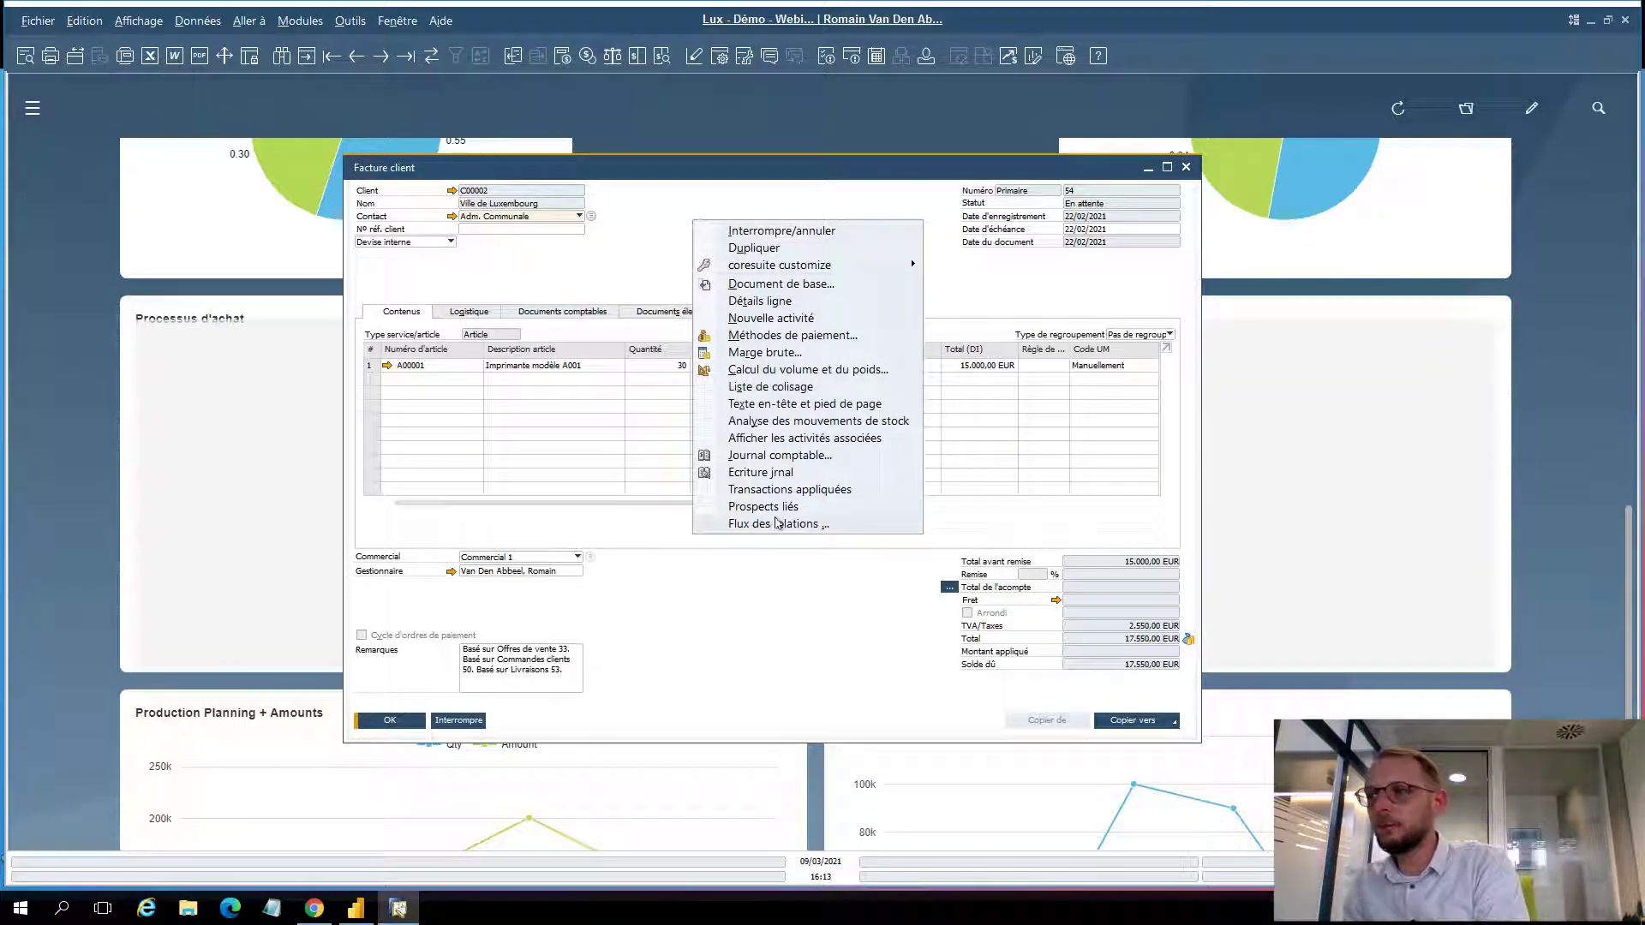
{"action": "left_click", "coordinate": [777, 525]}
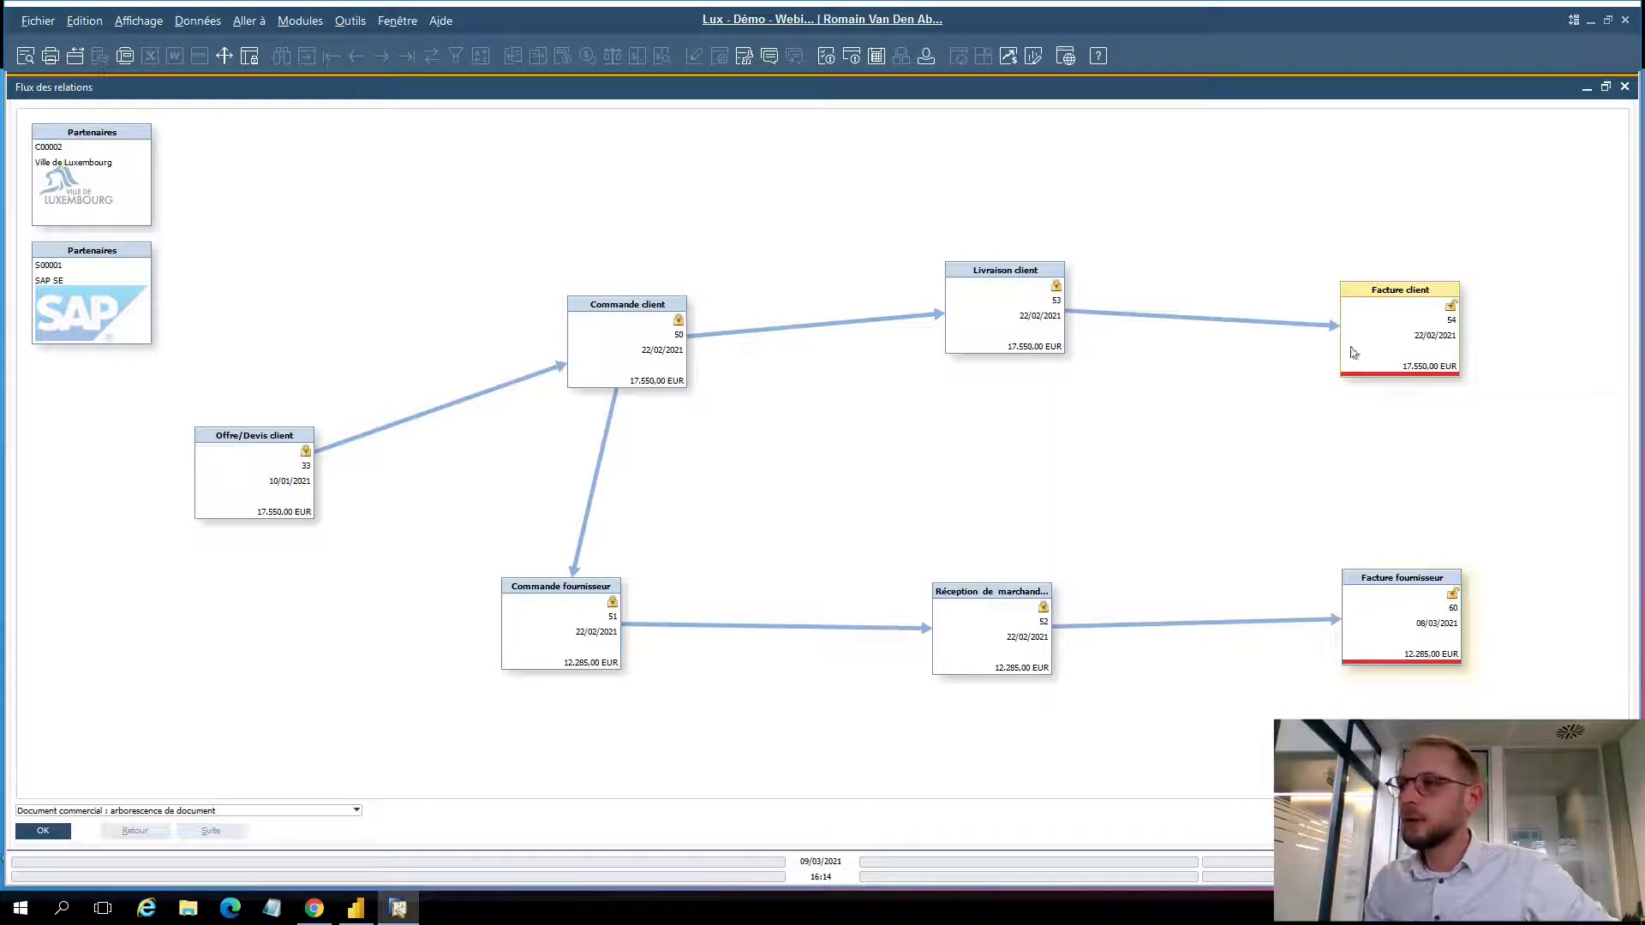
{"action": "left_click", "coordinate": [562, 633]}
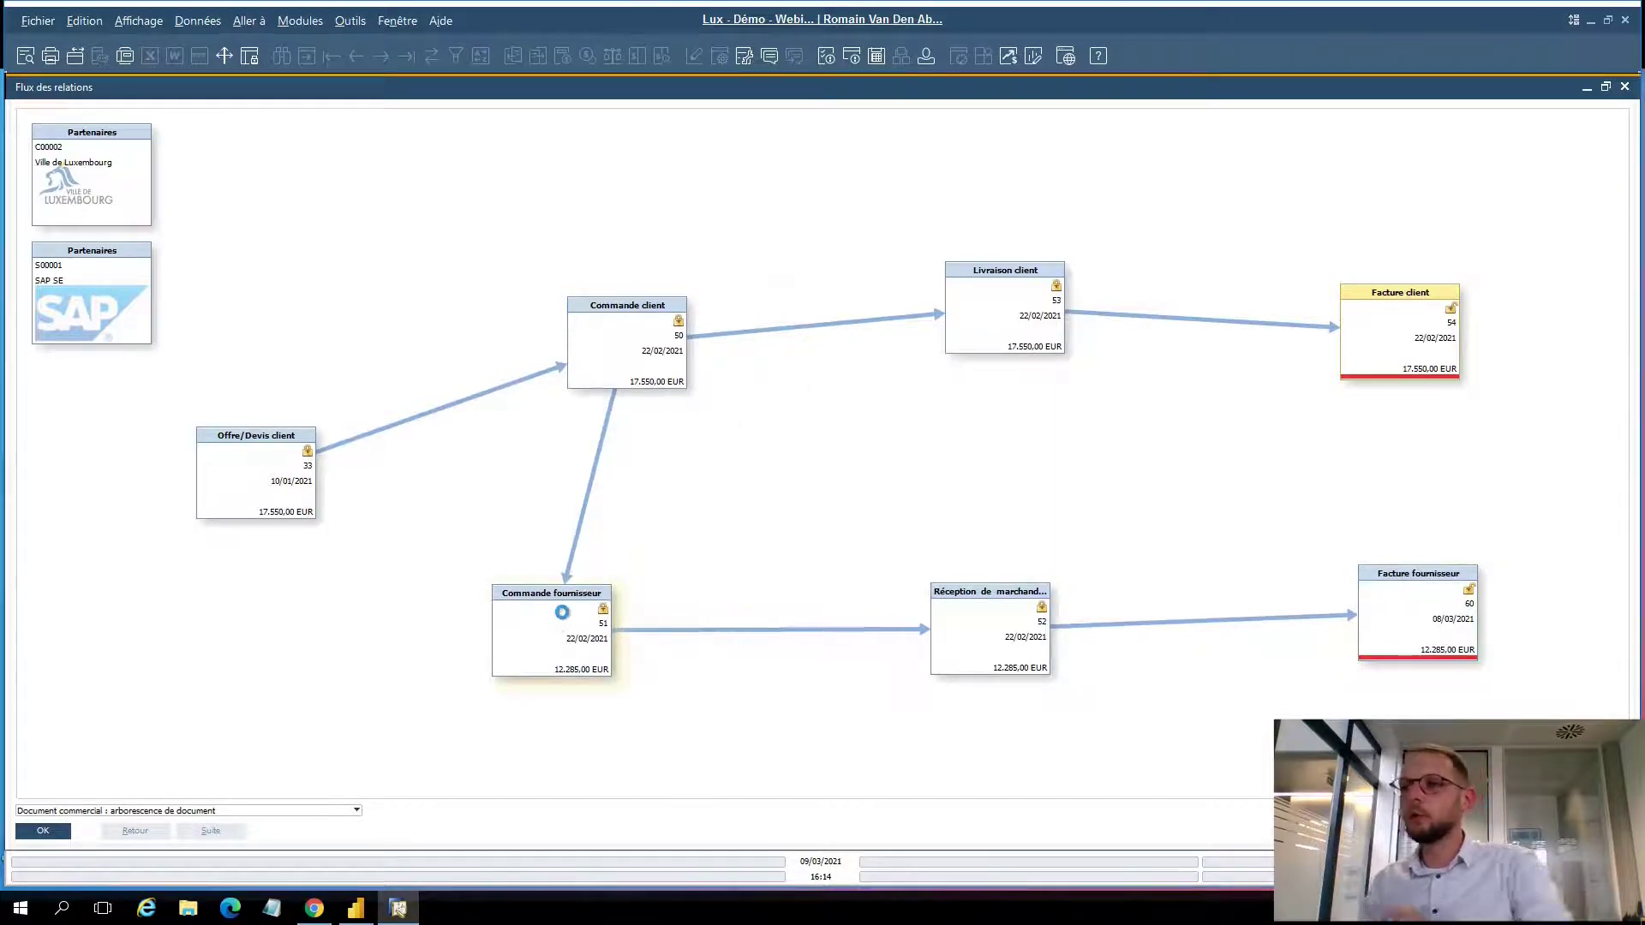
{"action": "double_click", "coordinate": [567, 621]}
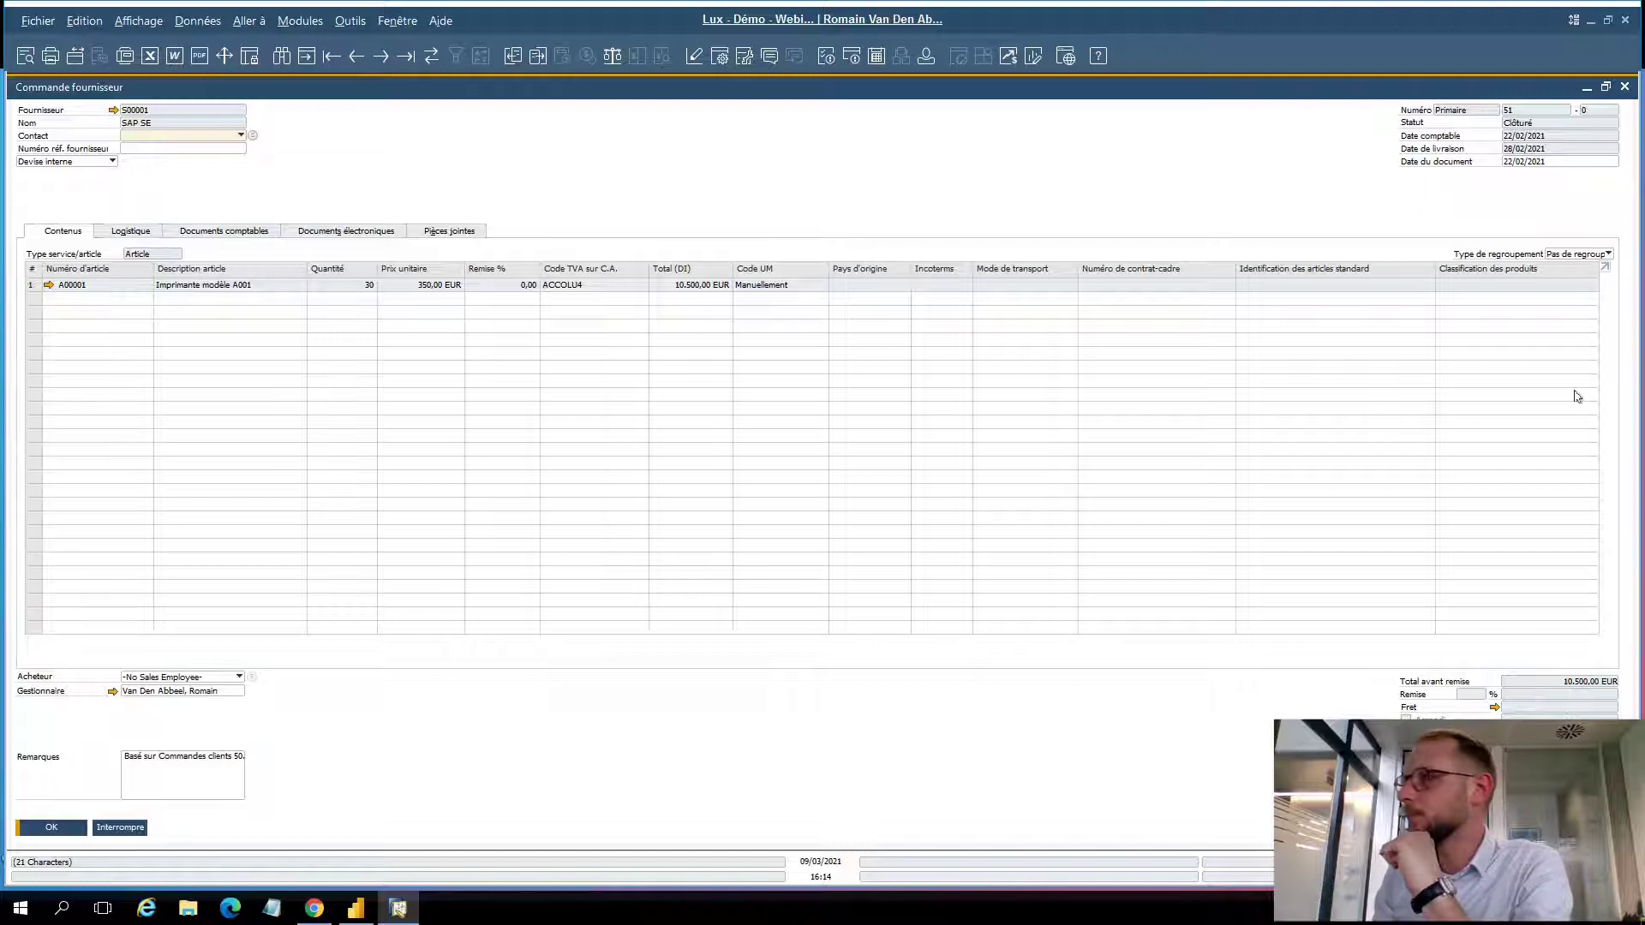
{"action": "left_click", "coordinate": [1624, 87]}
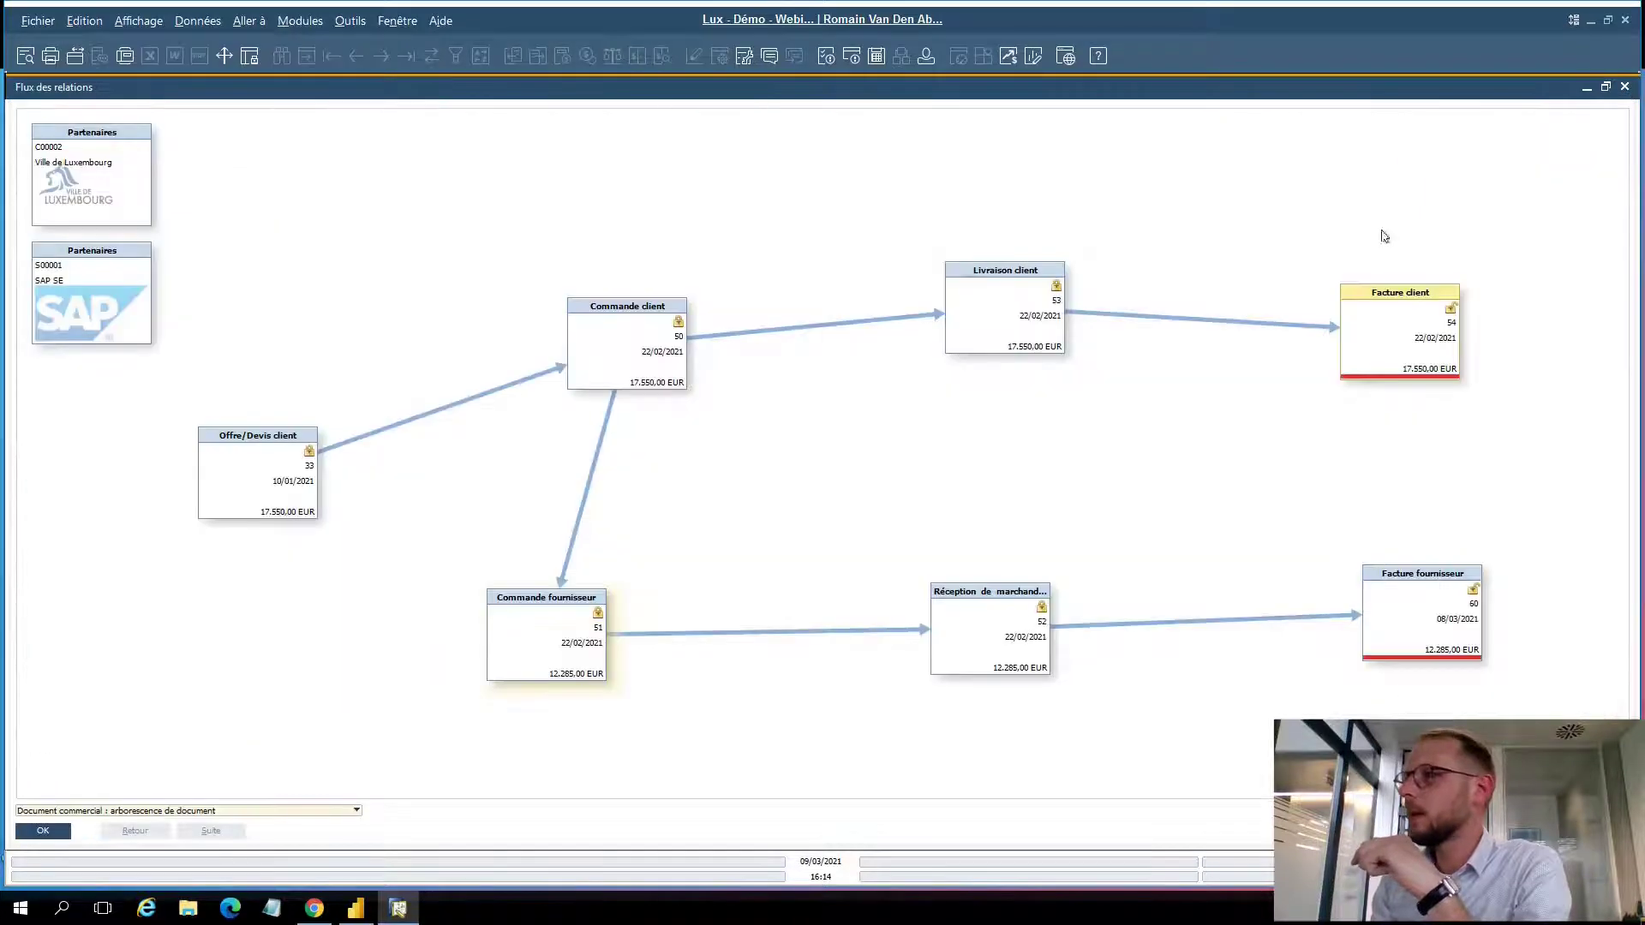
Switch the relations view to "Document commercial : détails d'écriture" and inspect the invoice's linked Ecriture au journal
{"action": "left_click", "coordinate": [306, 811]}
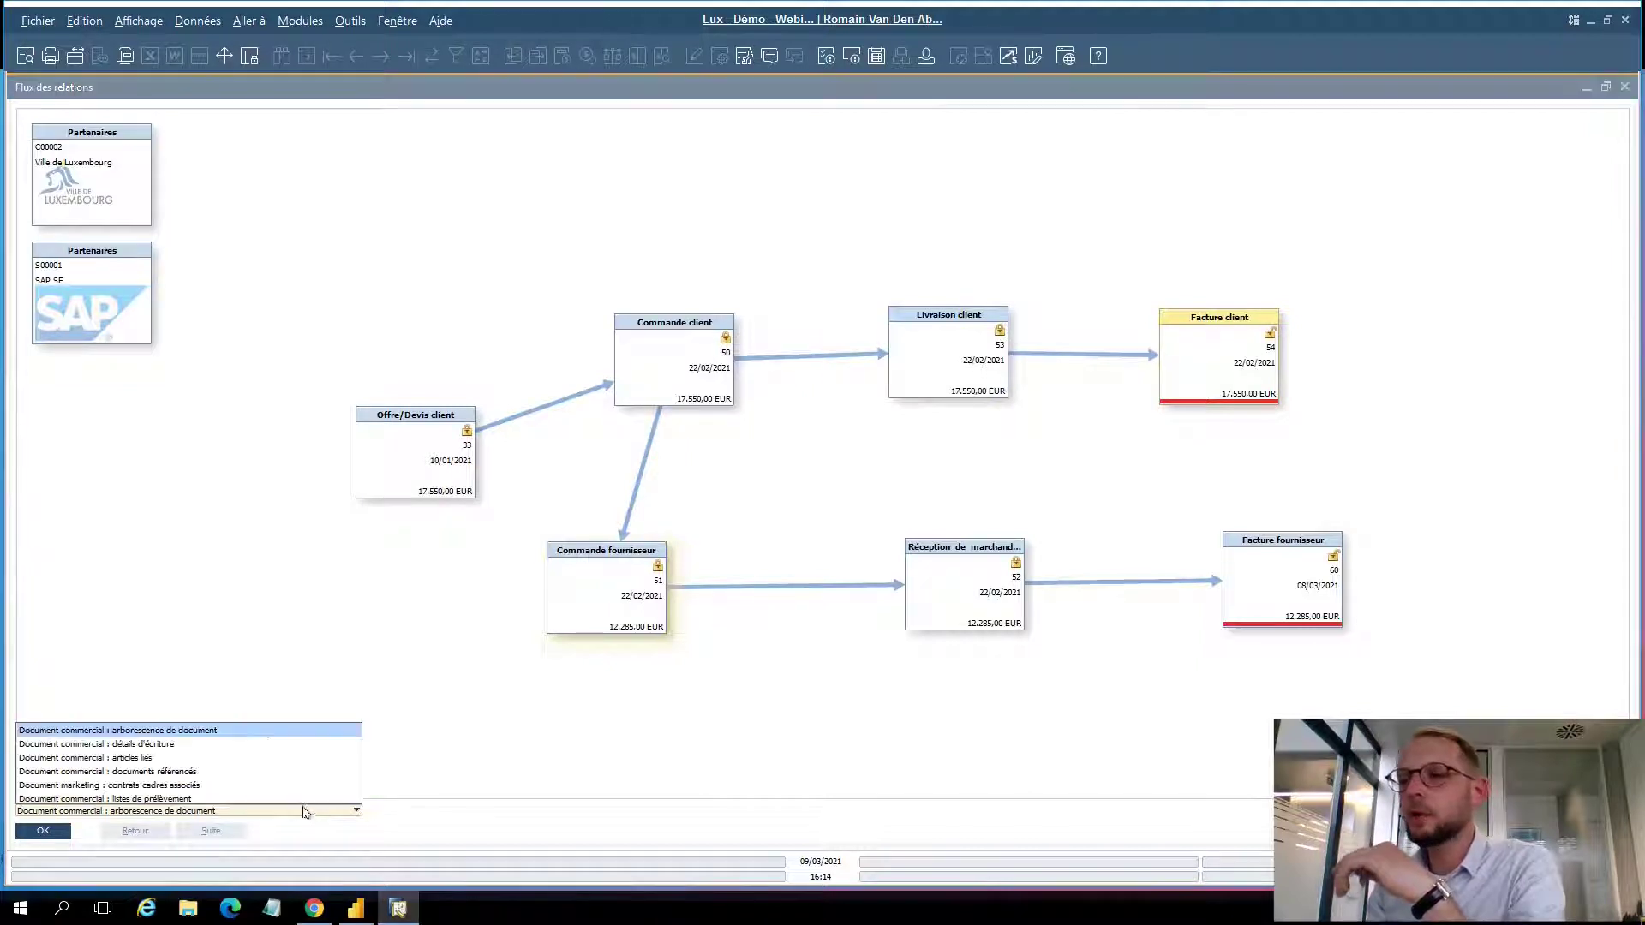
{"action": "left_click", "coordinate": [268, 745]}
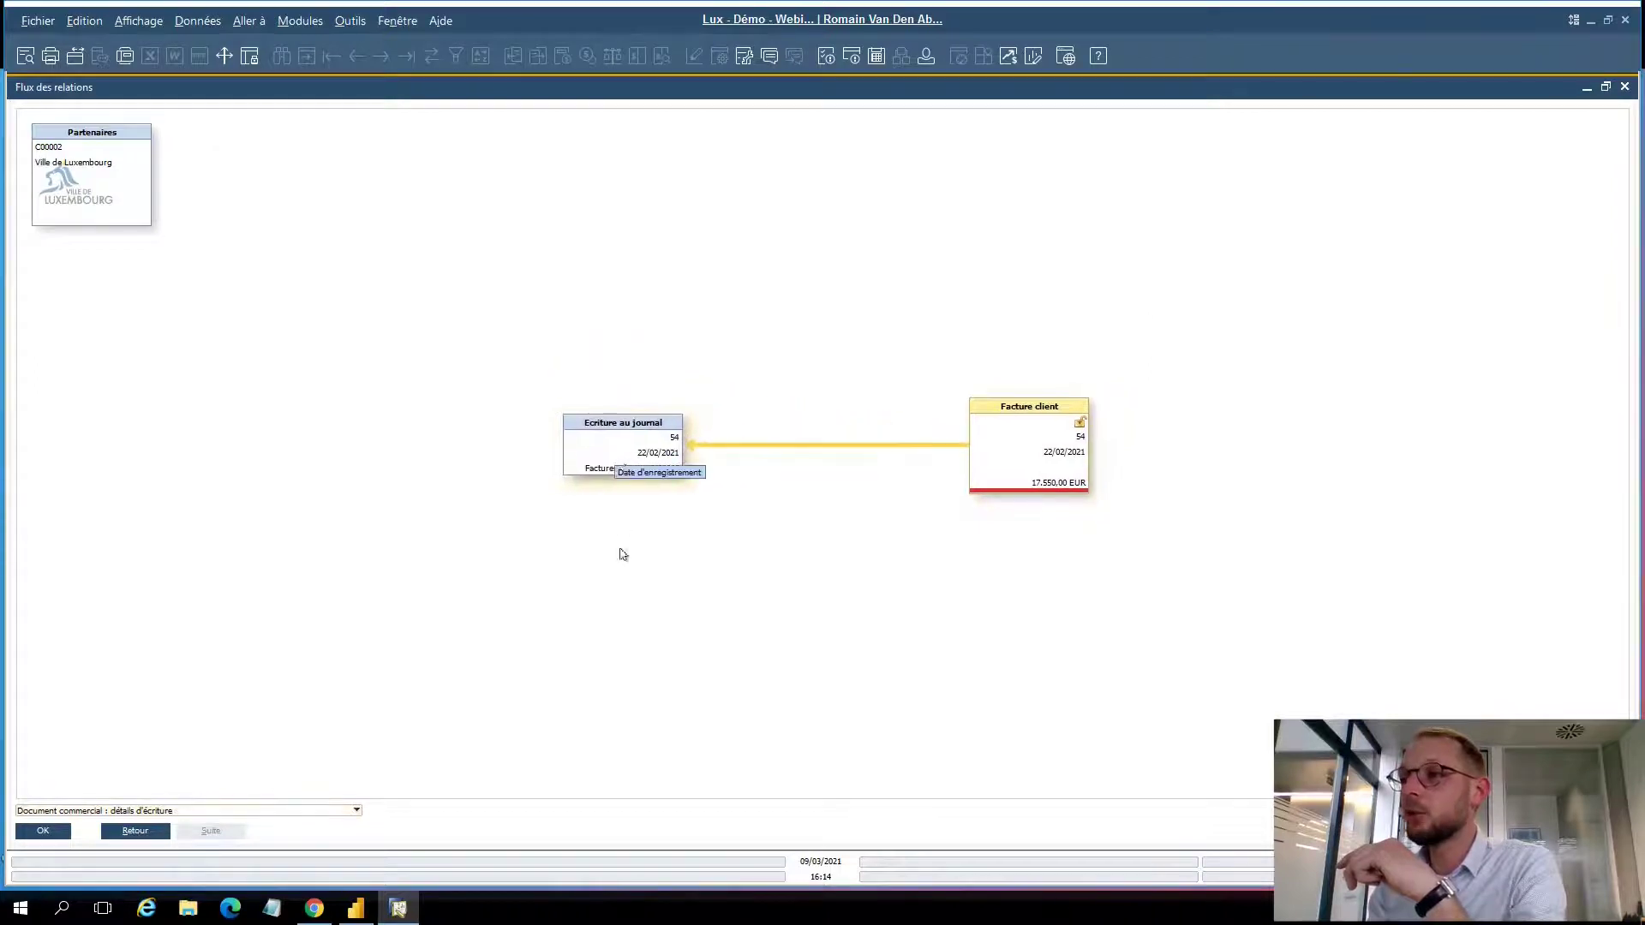
{"action": "double_click", "coordinate": [614, 435]}
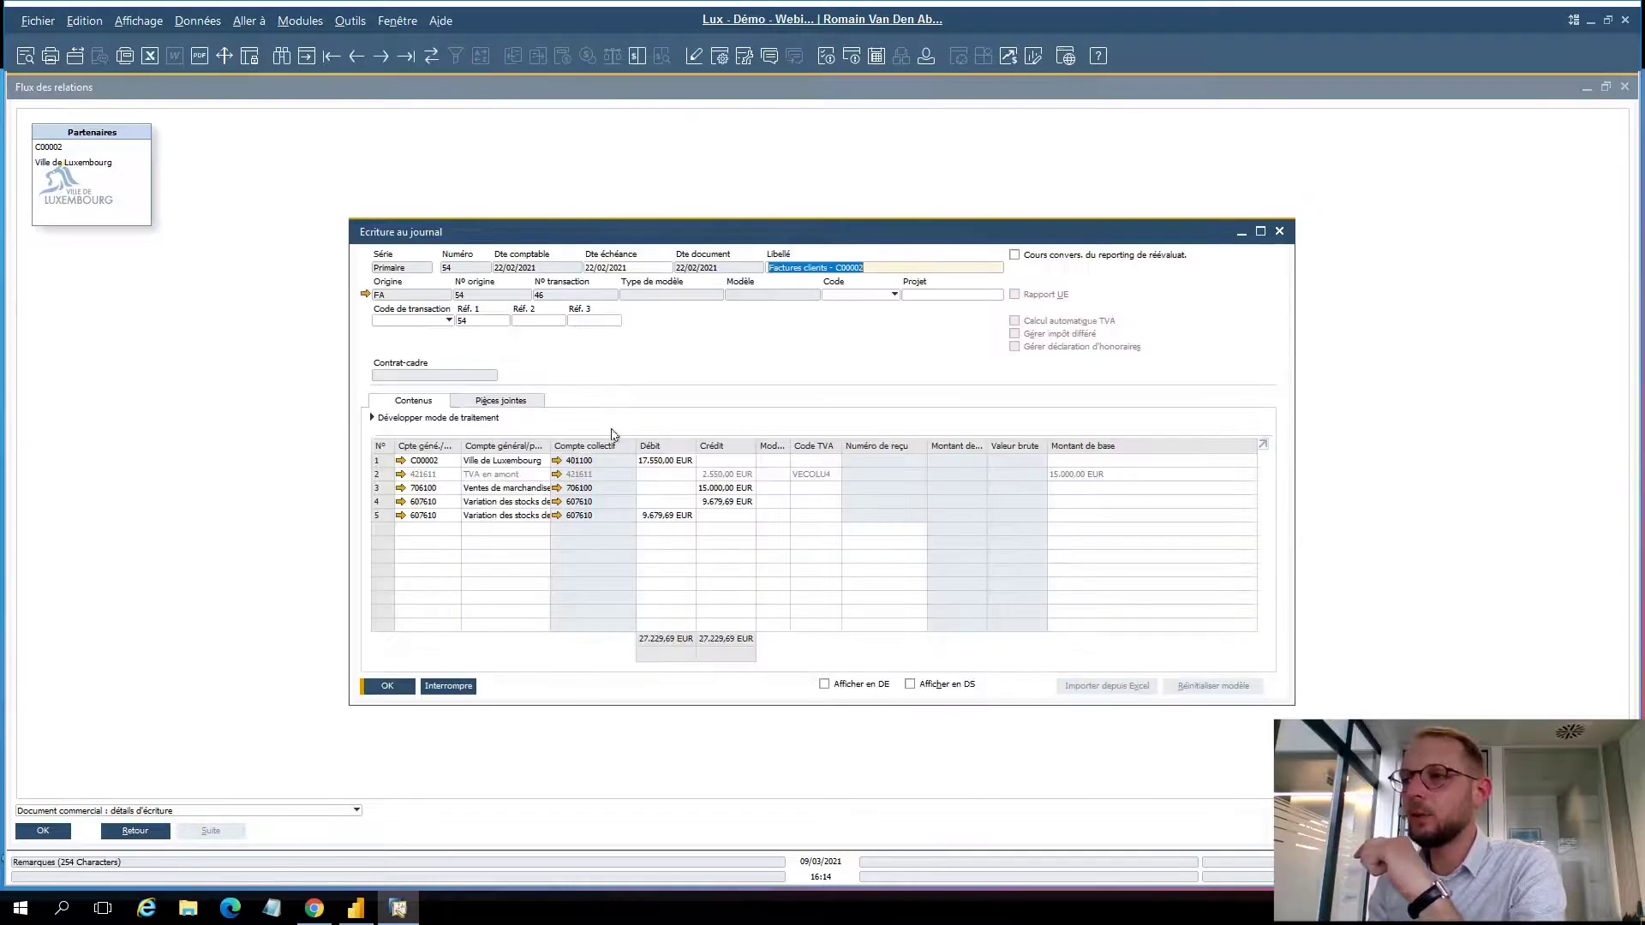
{"action": "left_click", "coordinate": [1279, 231]}
Switch the relations view to "Document commercial : articles liés", inspect the Imprimante modèle A001 item record, and return to the invoice
{"action": "left_click", "coordinate": [192, 812]}
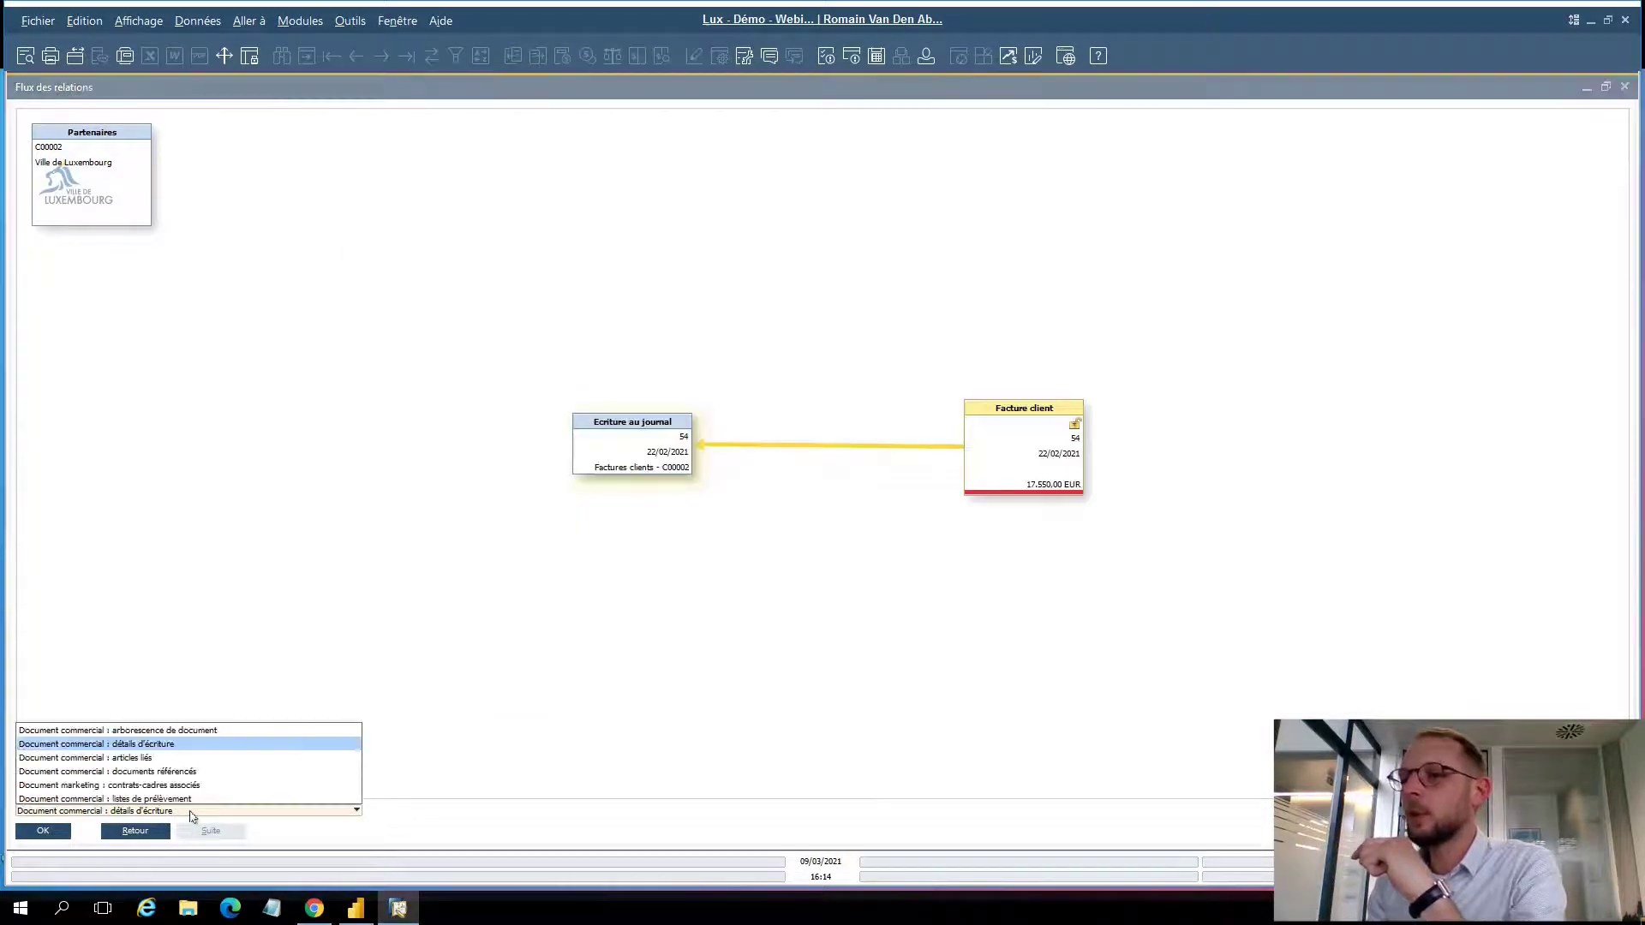
{"action": "left_click", "coordinate": [197, 758]}
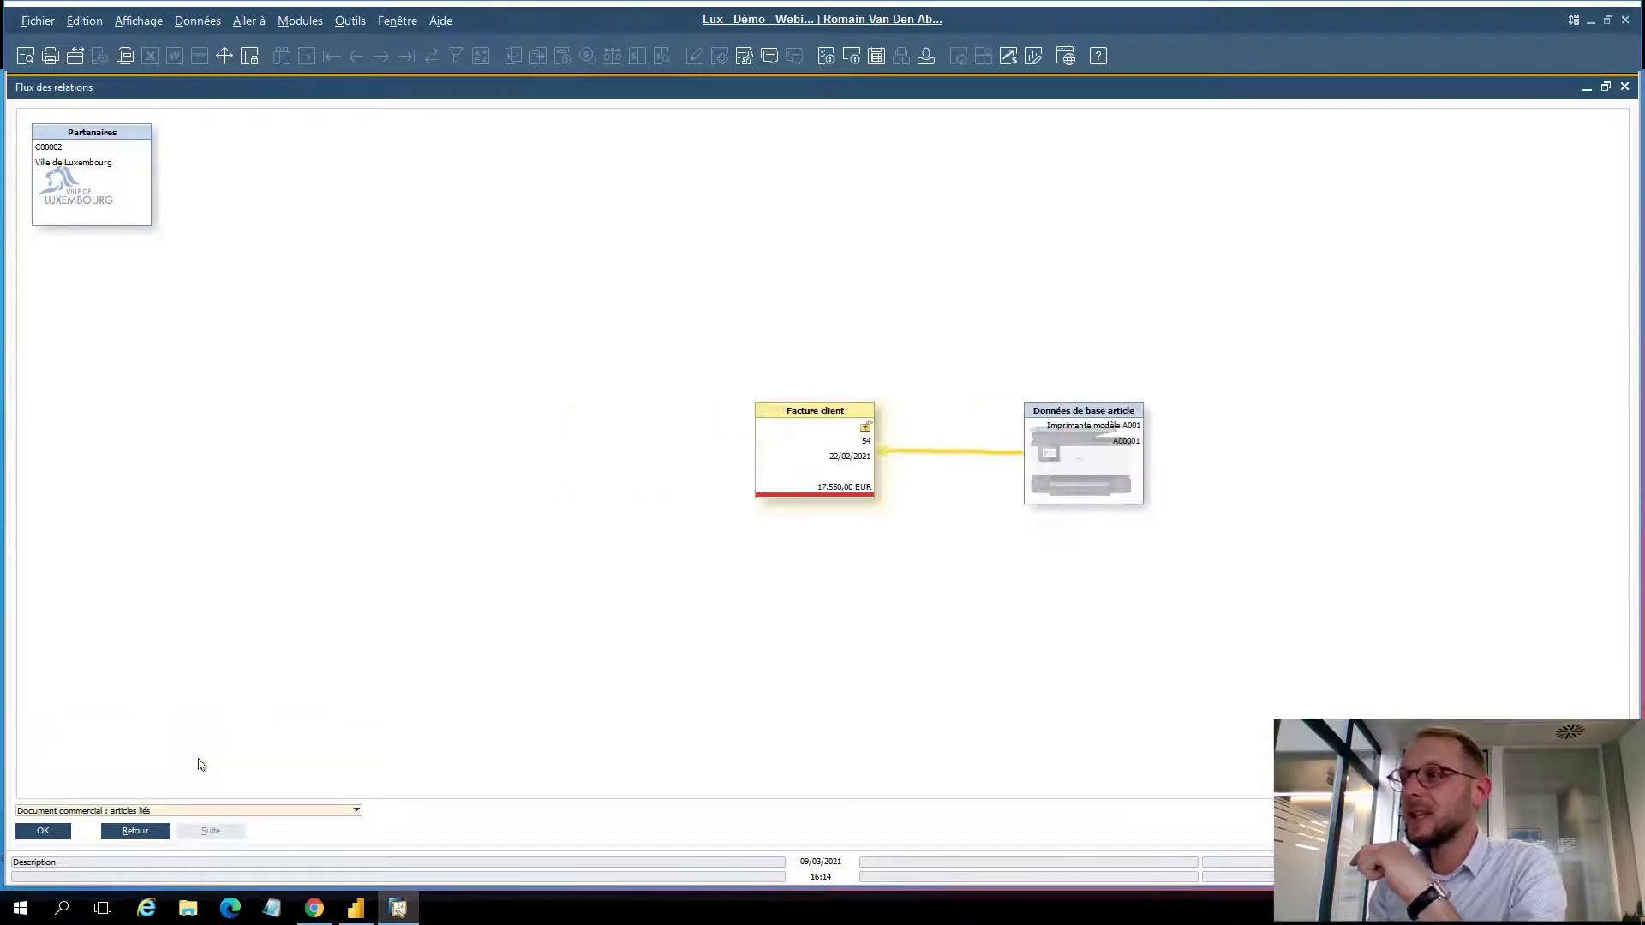
{"action": "mouse_move", "coordinate": [674, 463]}
{"action": "left_mouse_down"}
{"action": "mouse_move", "coordinate": [644, 381]}
{"action": "mouse_move", "coordinate": [647, 461]}
{"action": "left_mouse_up"}
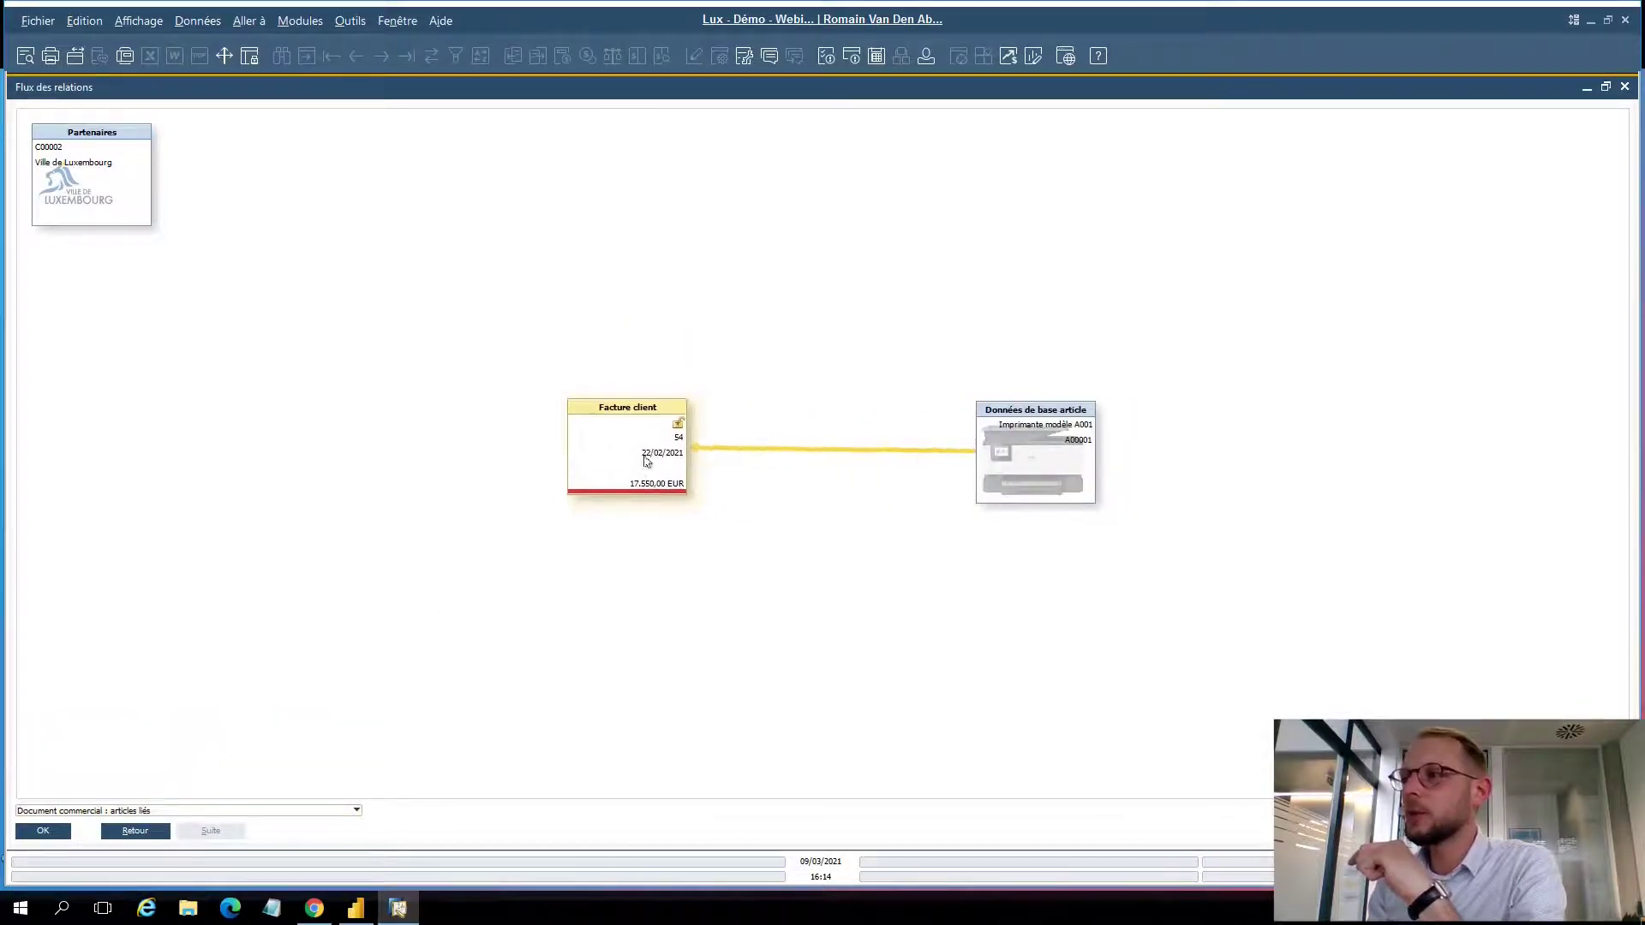
{"action": "left_click_drag", "start_coordinate": [1068, 481], "coordinate": [946, 477]}
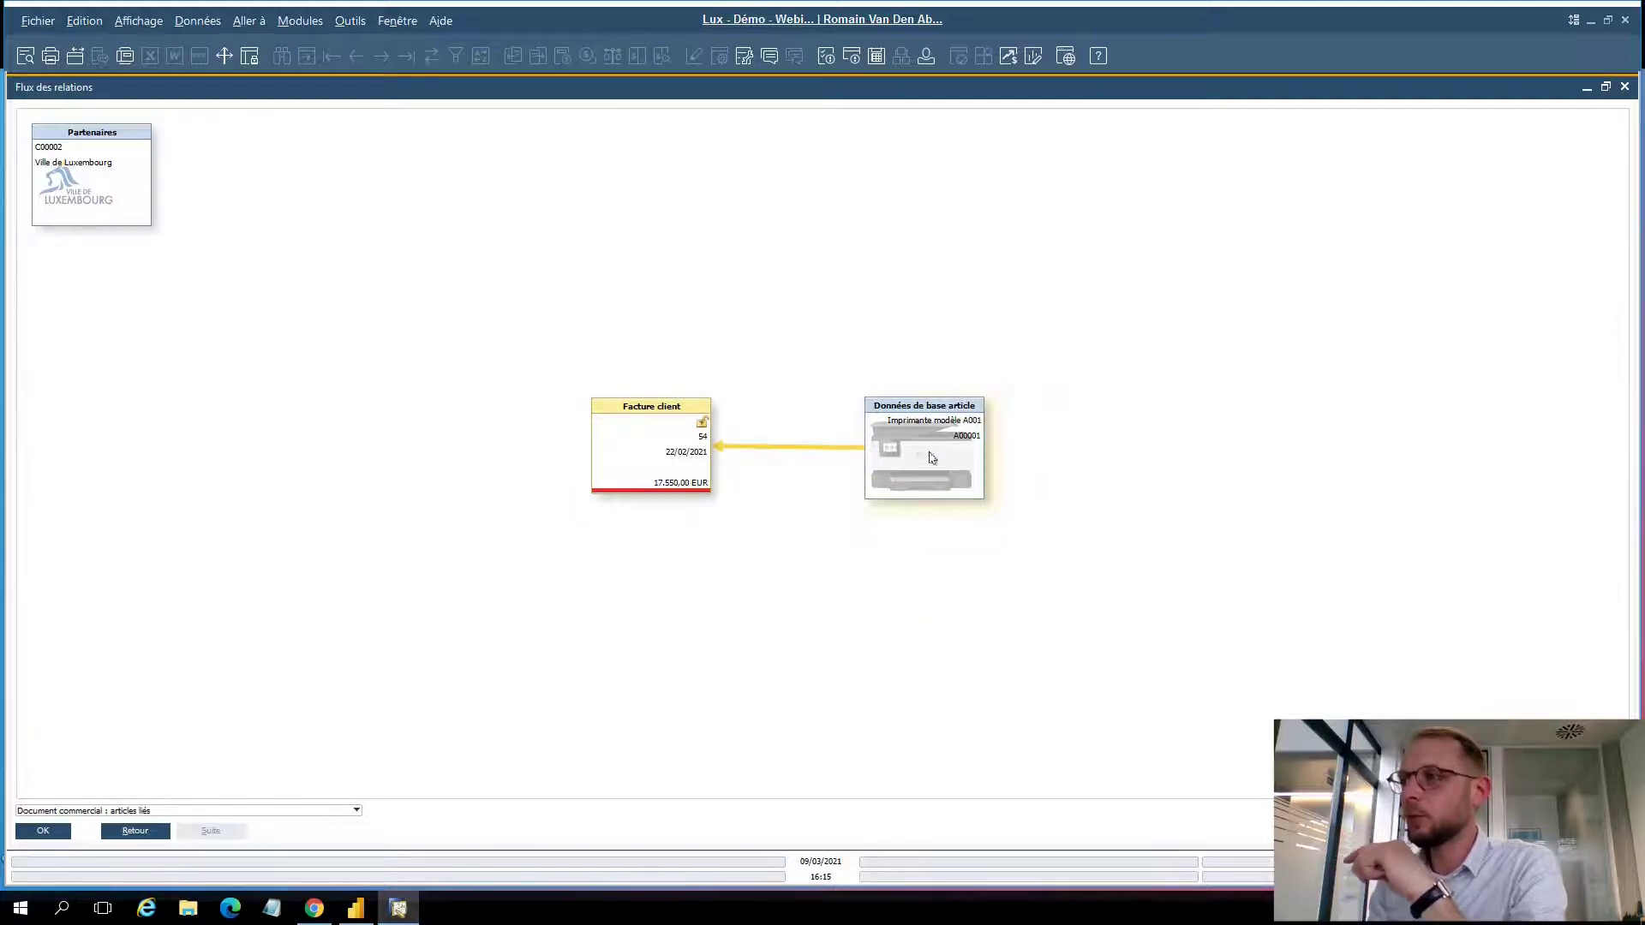
{"action": "double_click", "coordinate": [926, 449]}
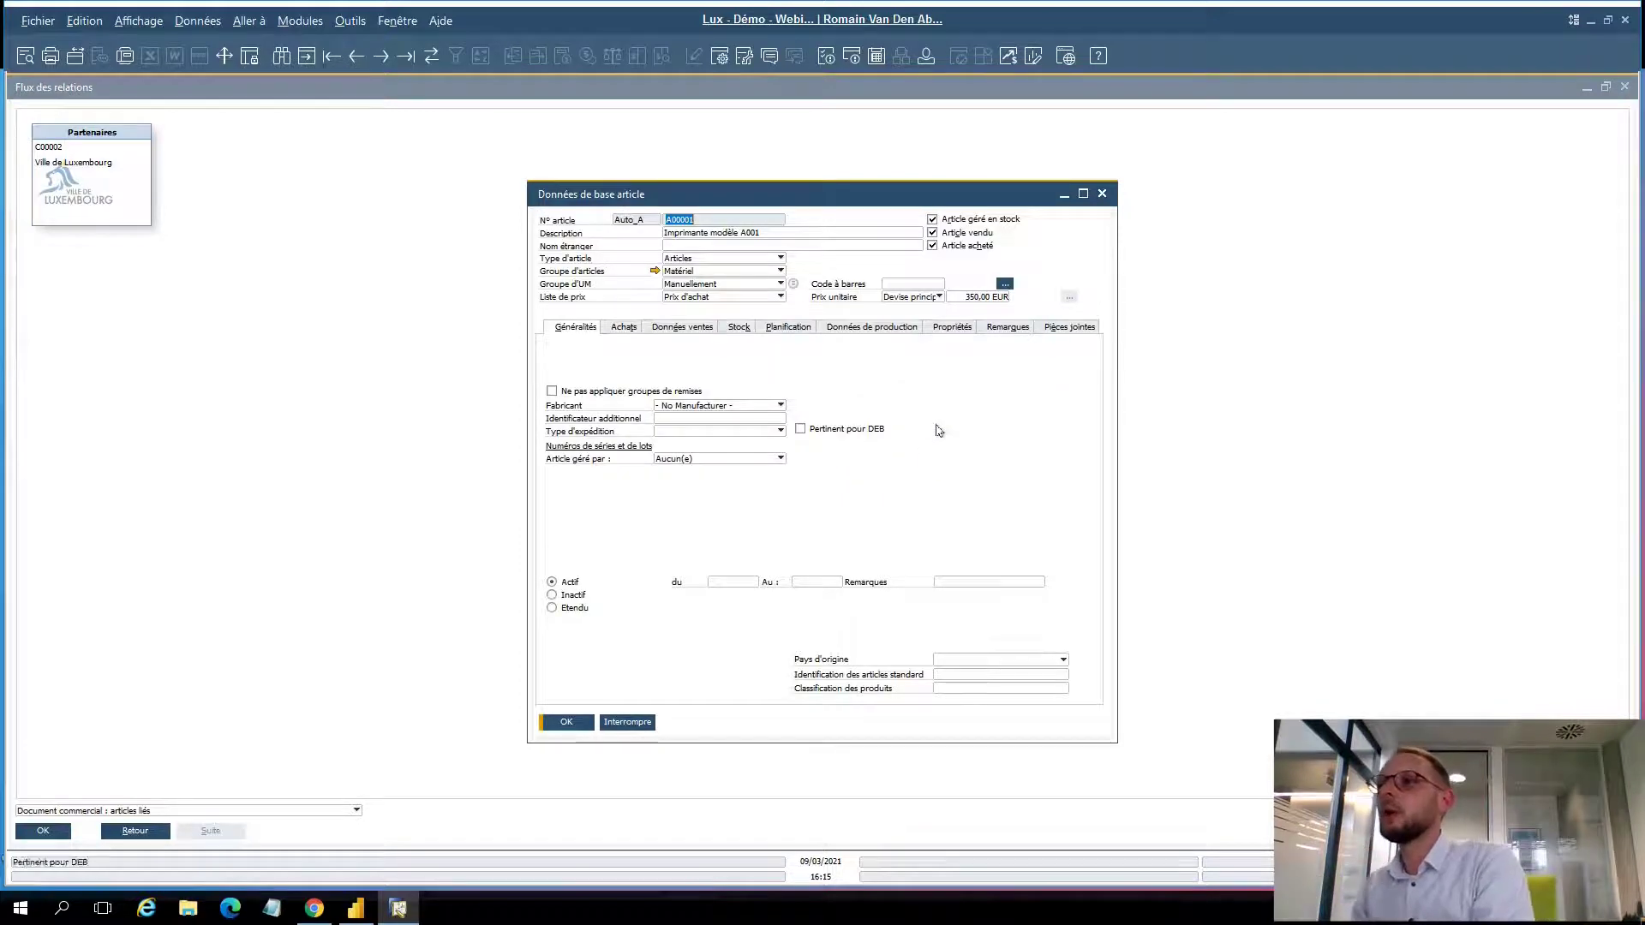
{"action": "left_click", "coordinate": [1103, 196]}
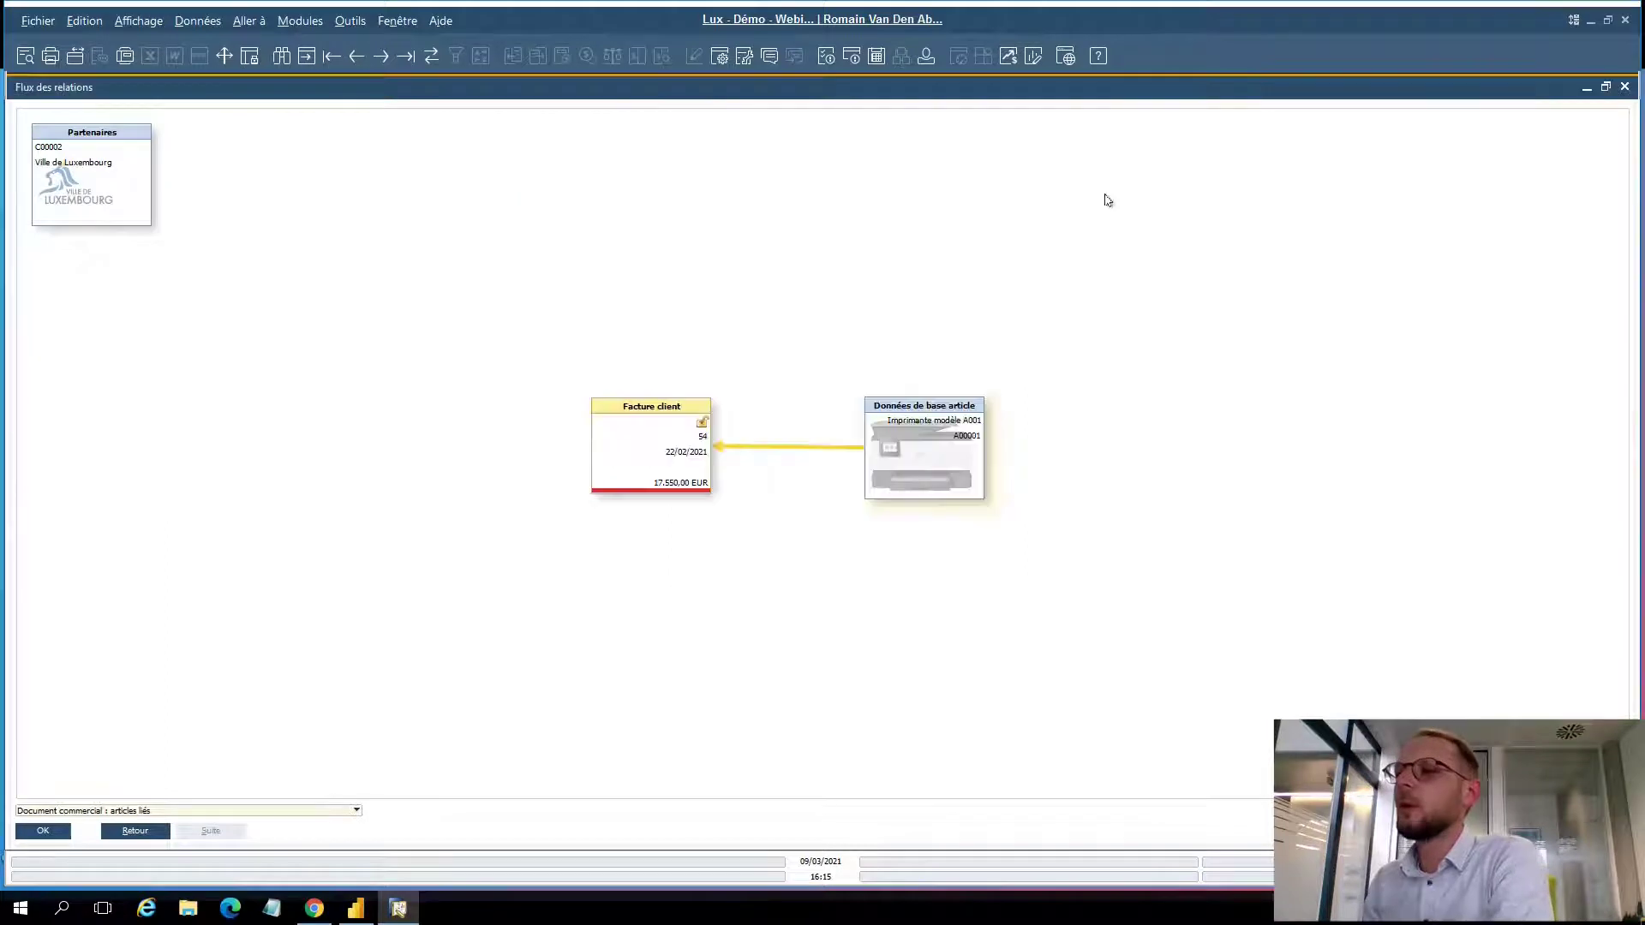
{"action": "left_click", "coordinate": [43, 831]}
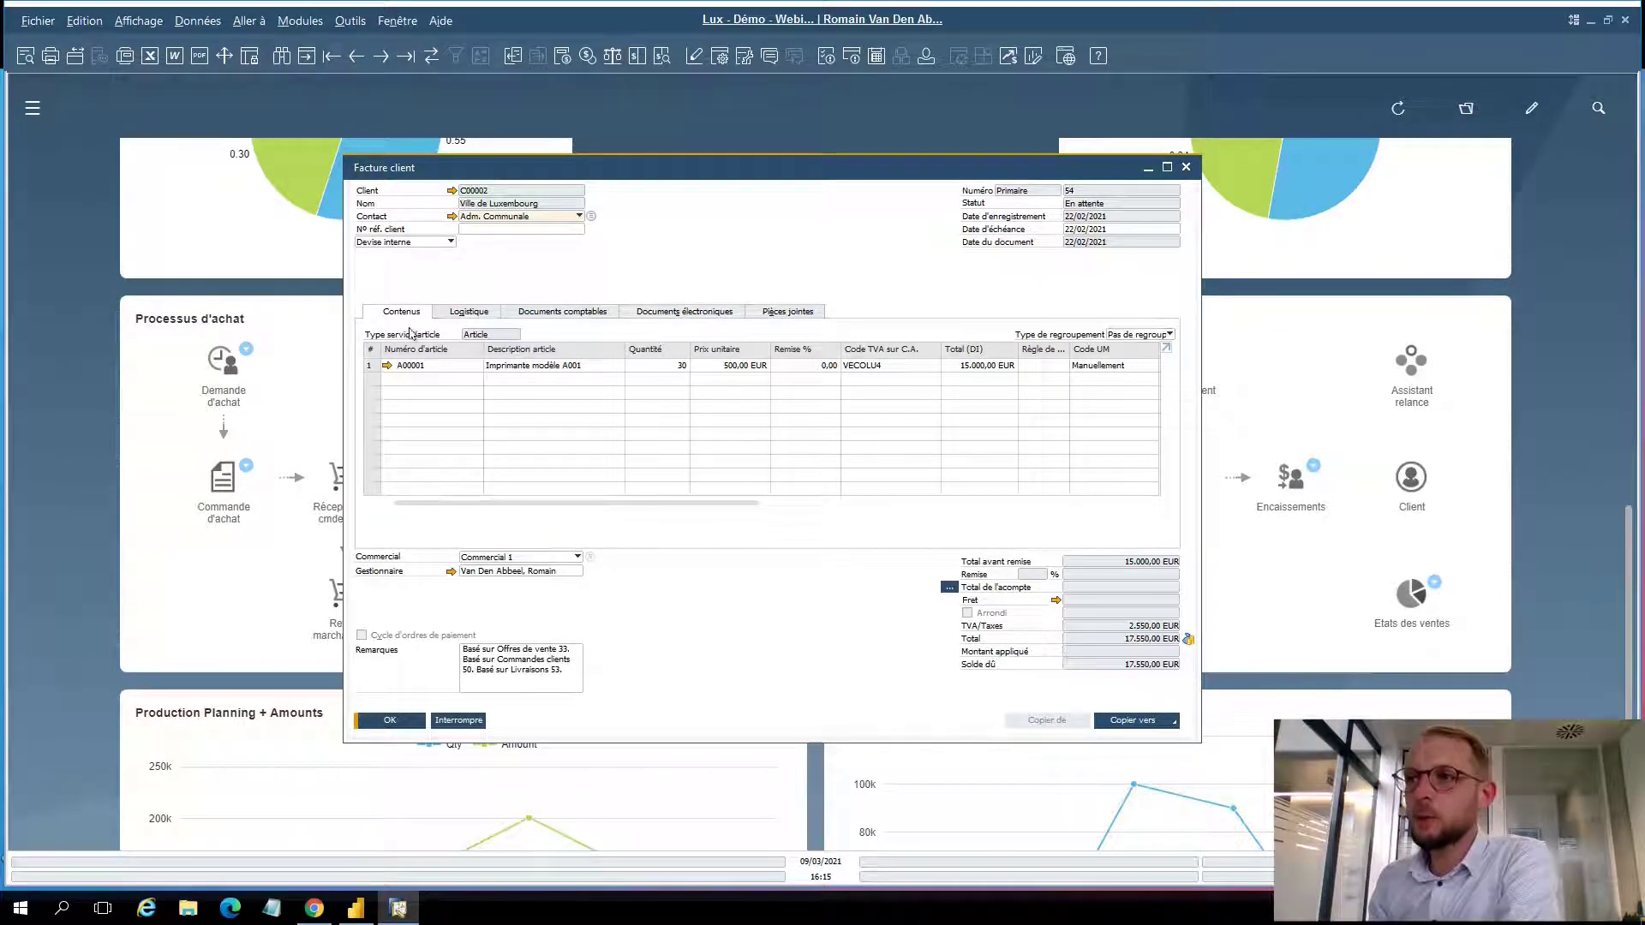
Inspect the Ville de Luxembourg partner record linked to the customer invoice, and close it
{"action": "left_click", "coordinate": [450, 190]}
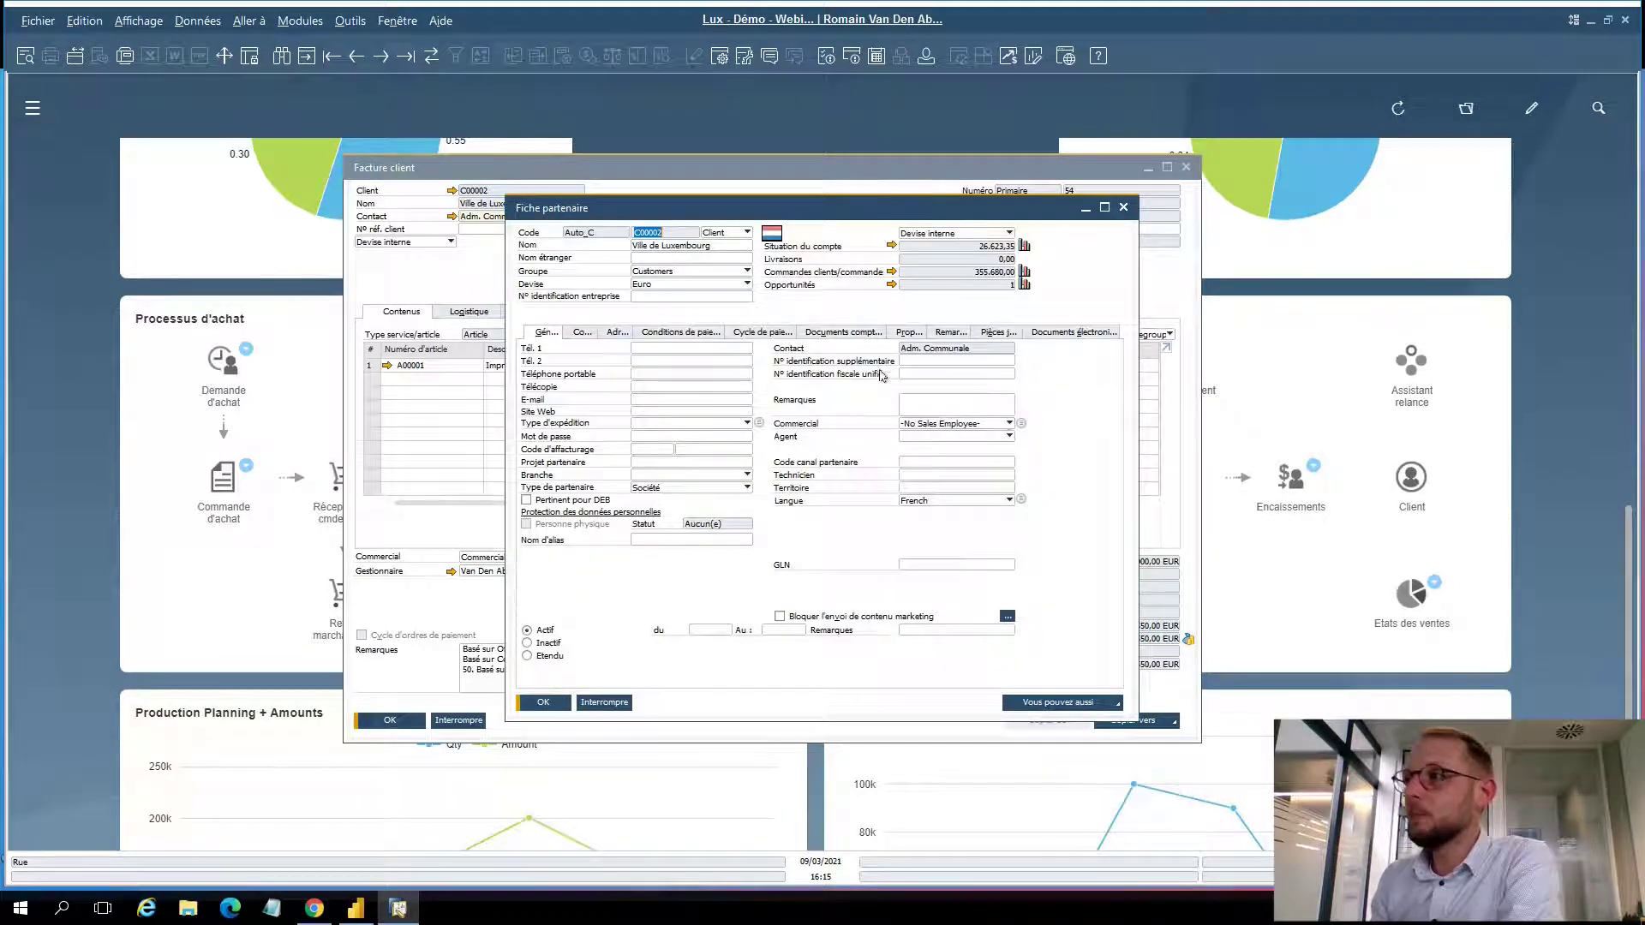
{"action": "left_click", "coordinate": [1123, 209]}
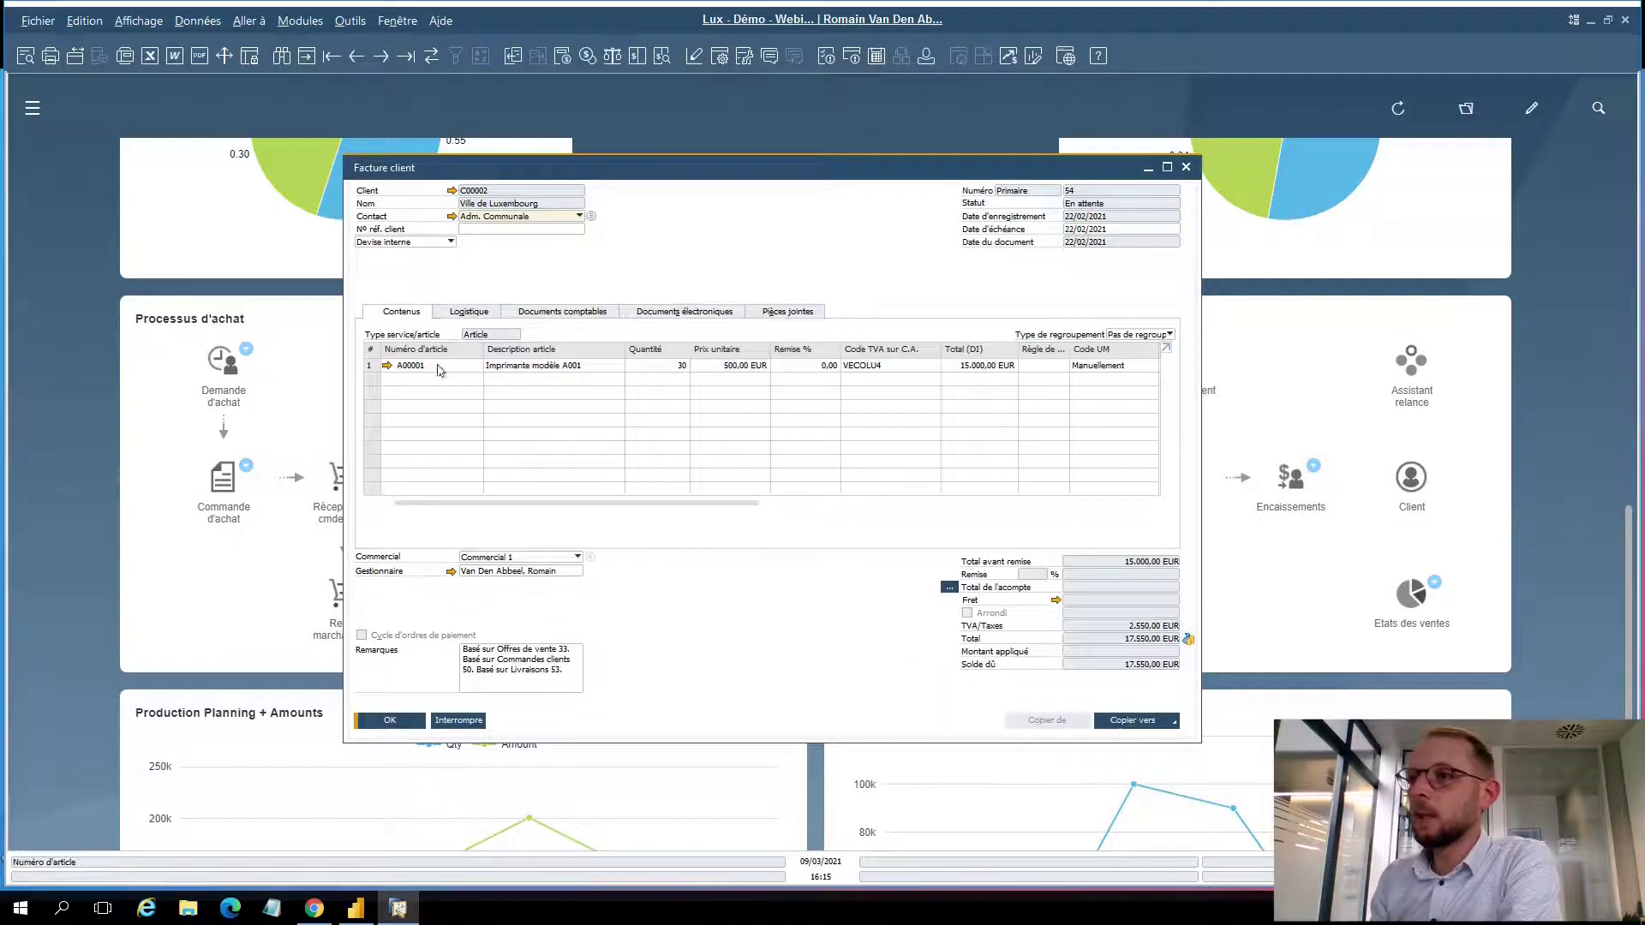
Open the Imprimante modèle A001 item record from the invoice line and review its Remarques, Généralités, Achats, Données ventes and Stock data
{"action": "left_click", "coordinate": [386, 367]}
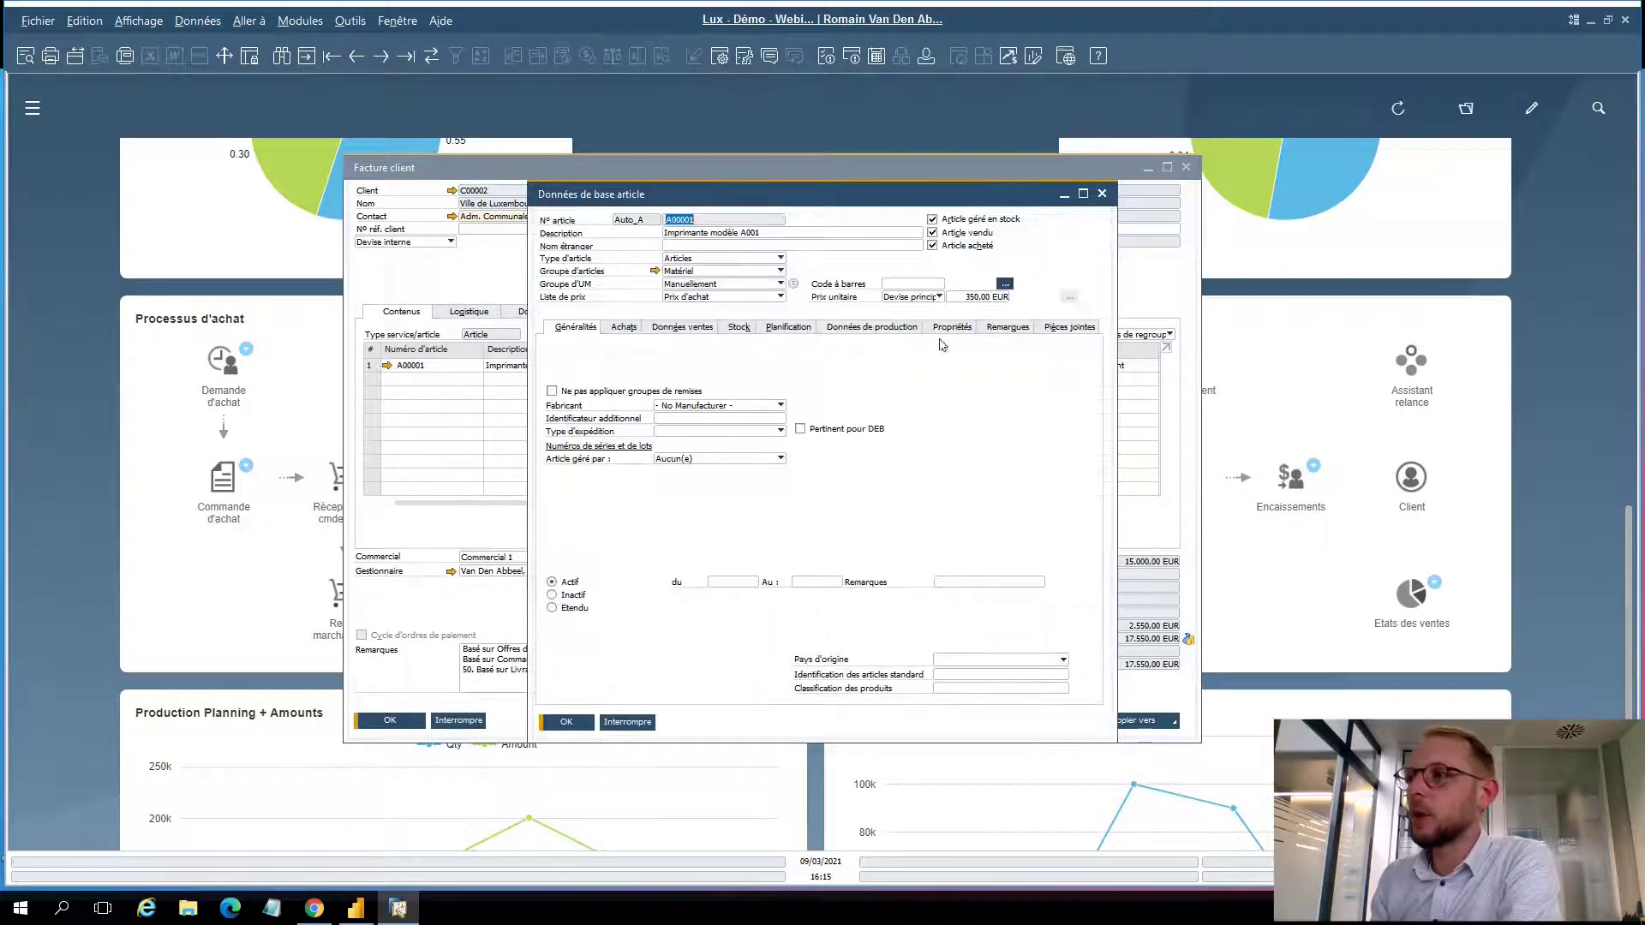
{"action": "left_click", "coordinate": [994, 327]}
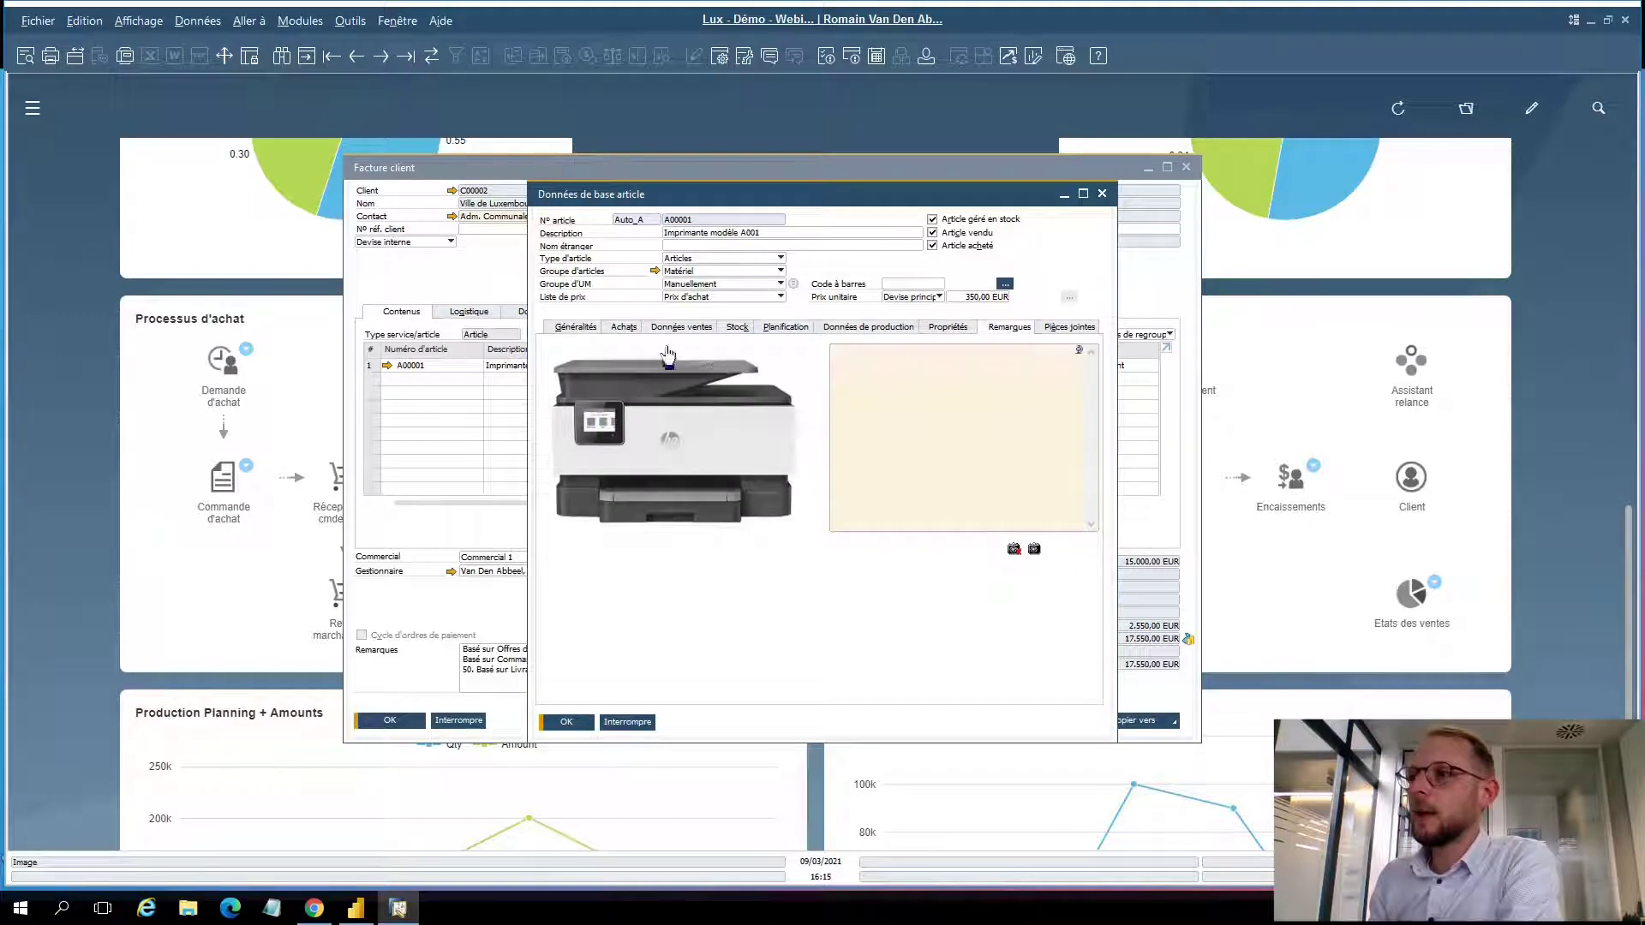
{"action": "left_click", "coordinate": [591, 331]}
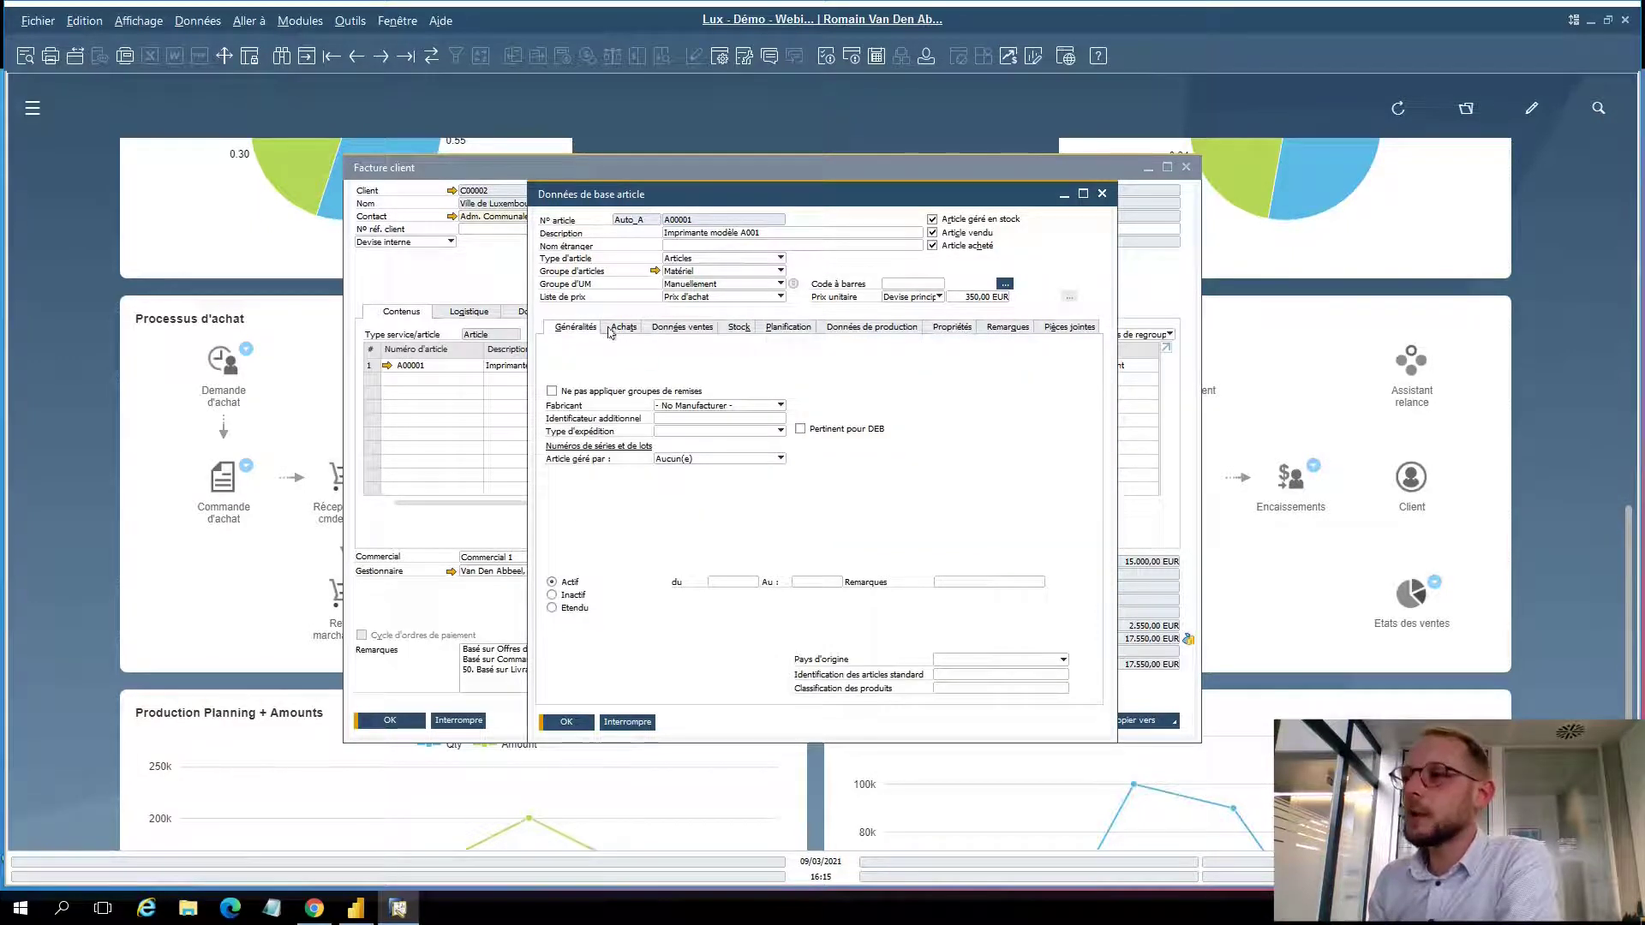
{"action": "left_click", "coordinate": [613, 330]}
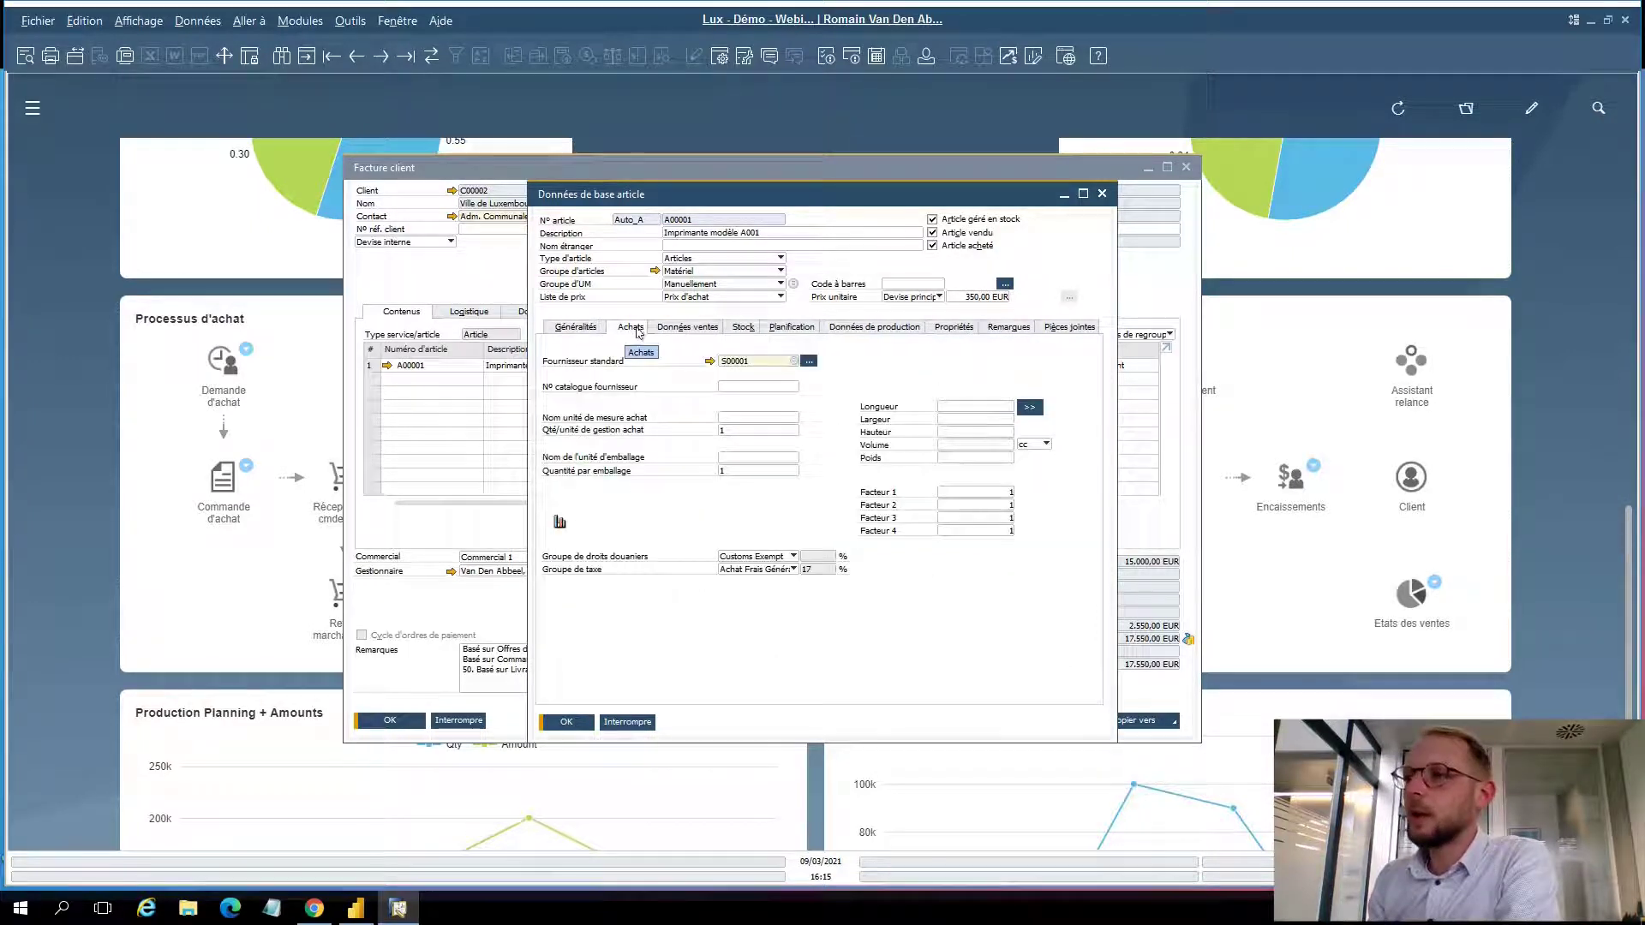
{"action": "left_click", "coordinate": [687, 328]}
{"action": "left_click", "coordinate": [742, 328]}
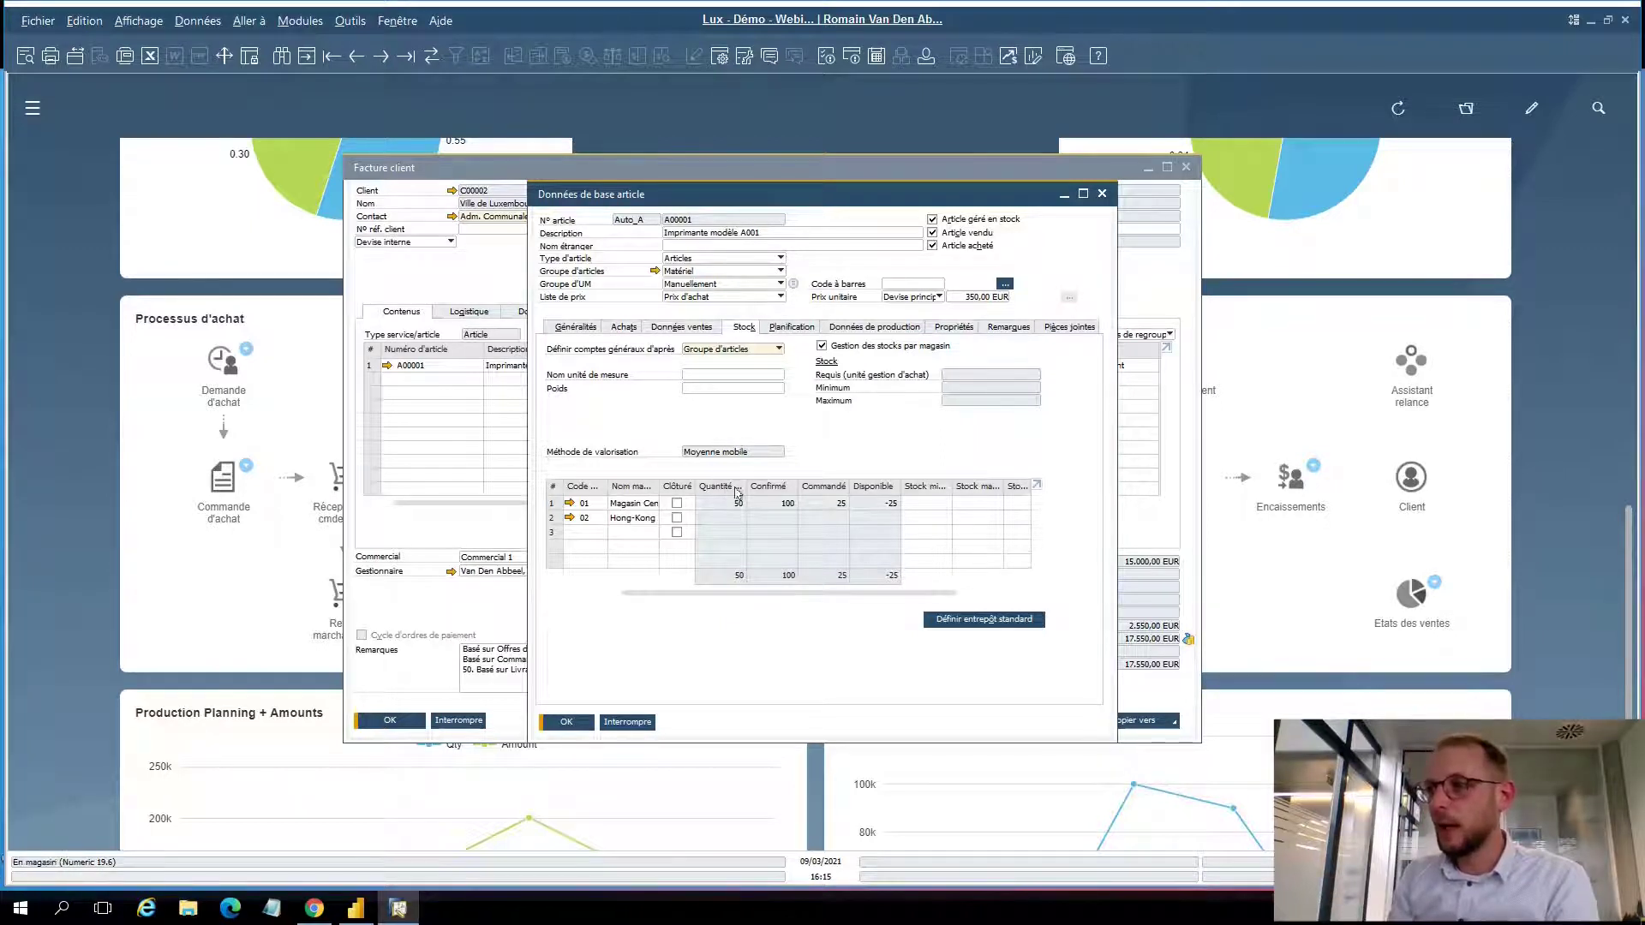
Maximize the item record to view its full stock table, check its Planification and Données de production data, and close it
{"action": "left_click", "coordinate": [1084, 196]}
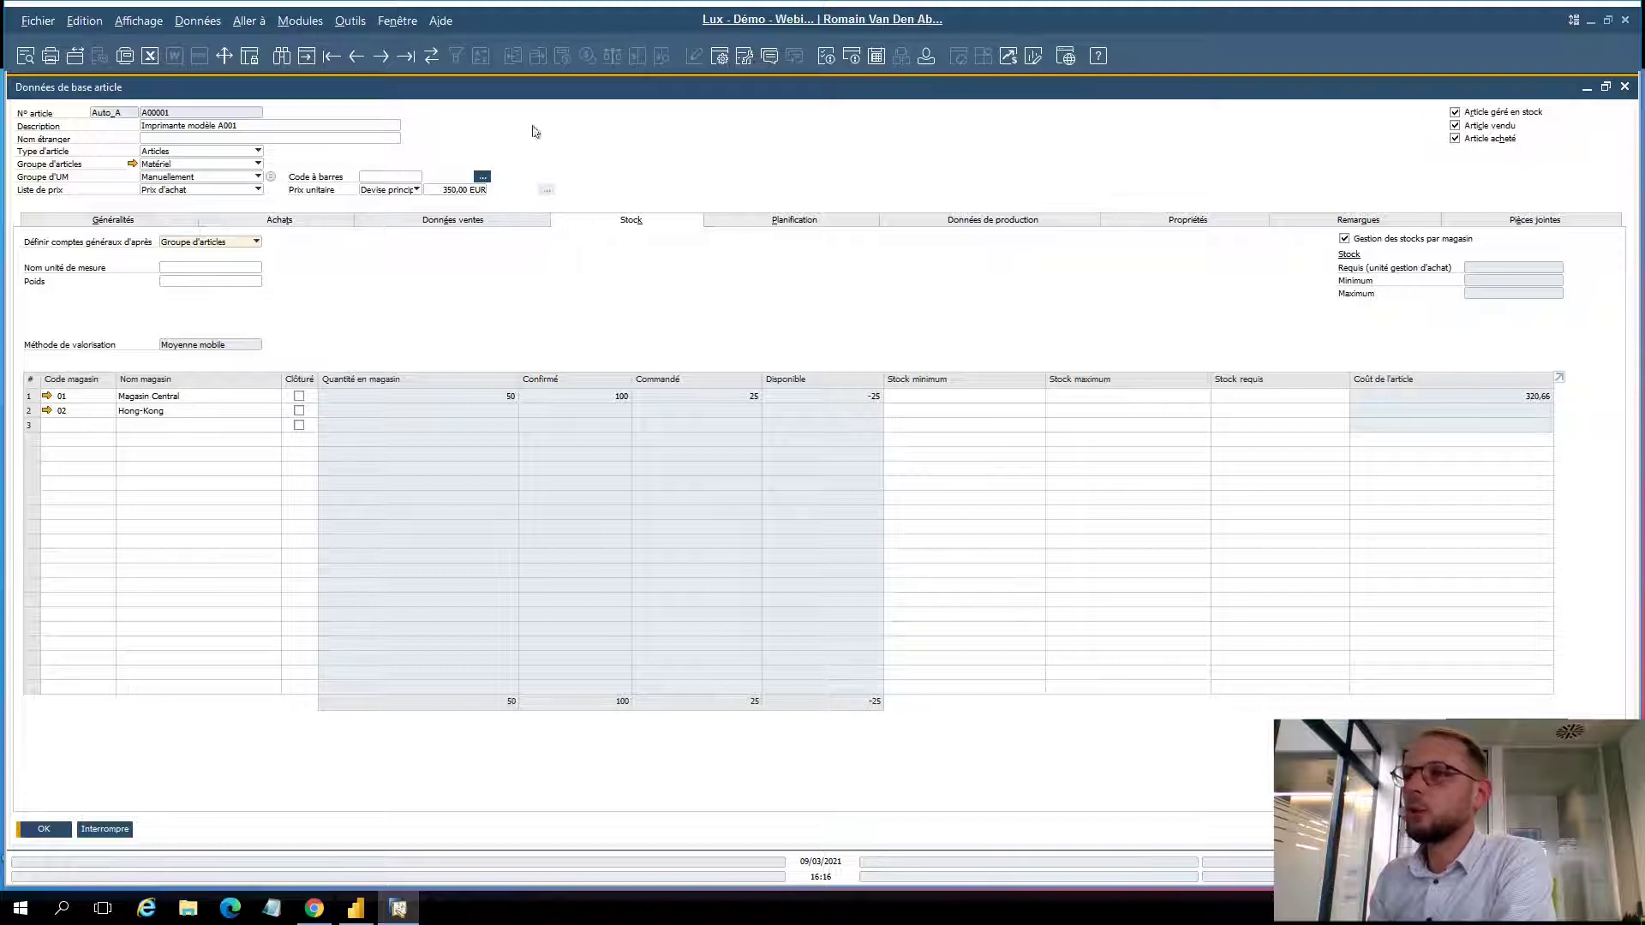
{"action": "left_click", "coordinate": [850, 224]}
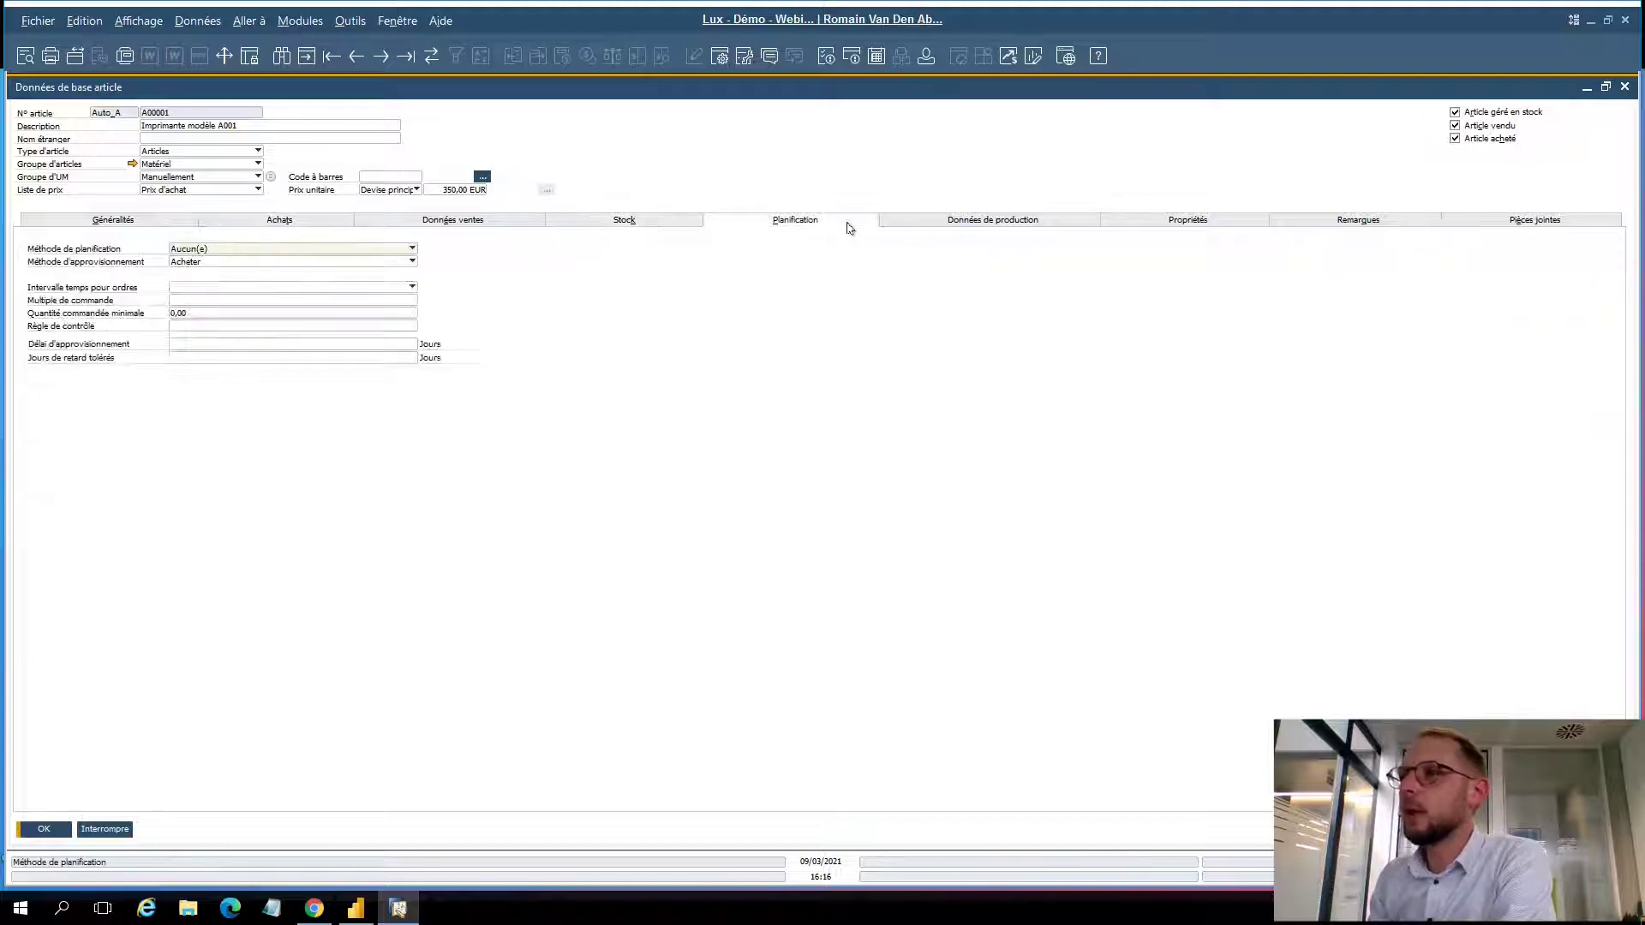
{"action": "left_click", "coordinate": [982, 221]}
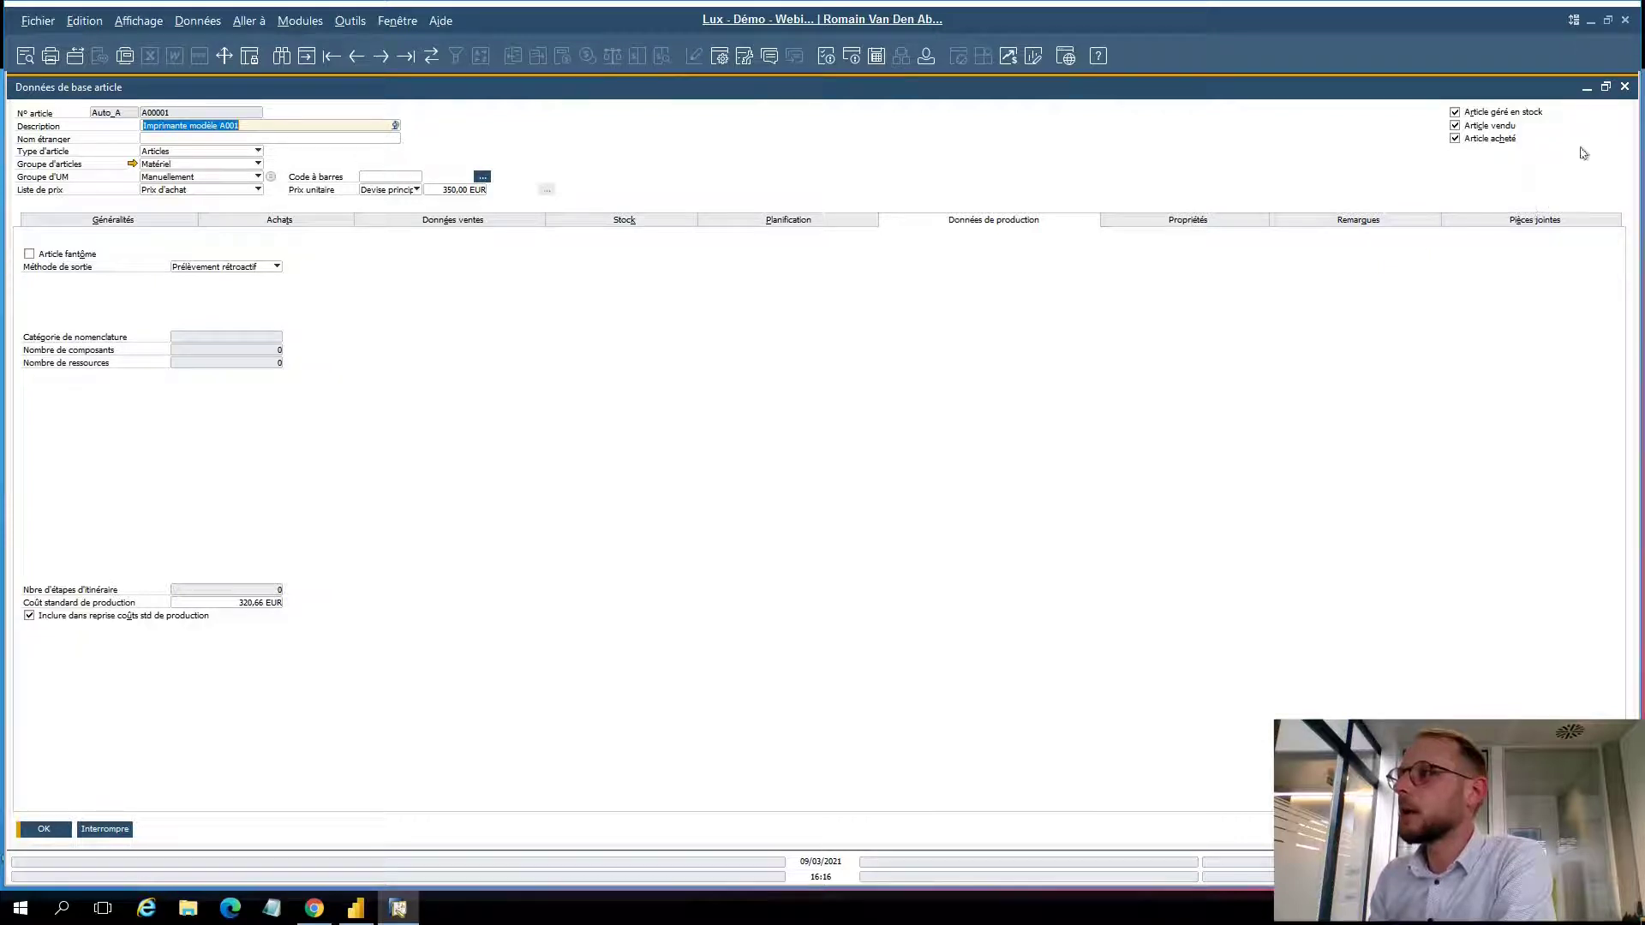
{"action": "left_click", "coordinate": [1625, 88]}
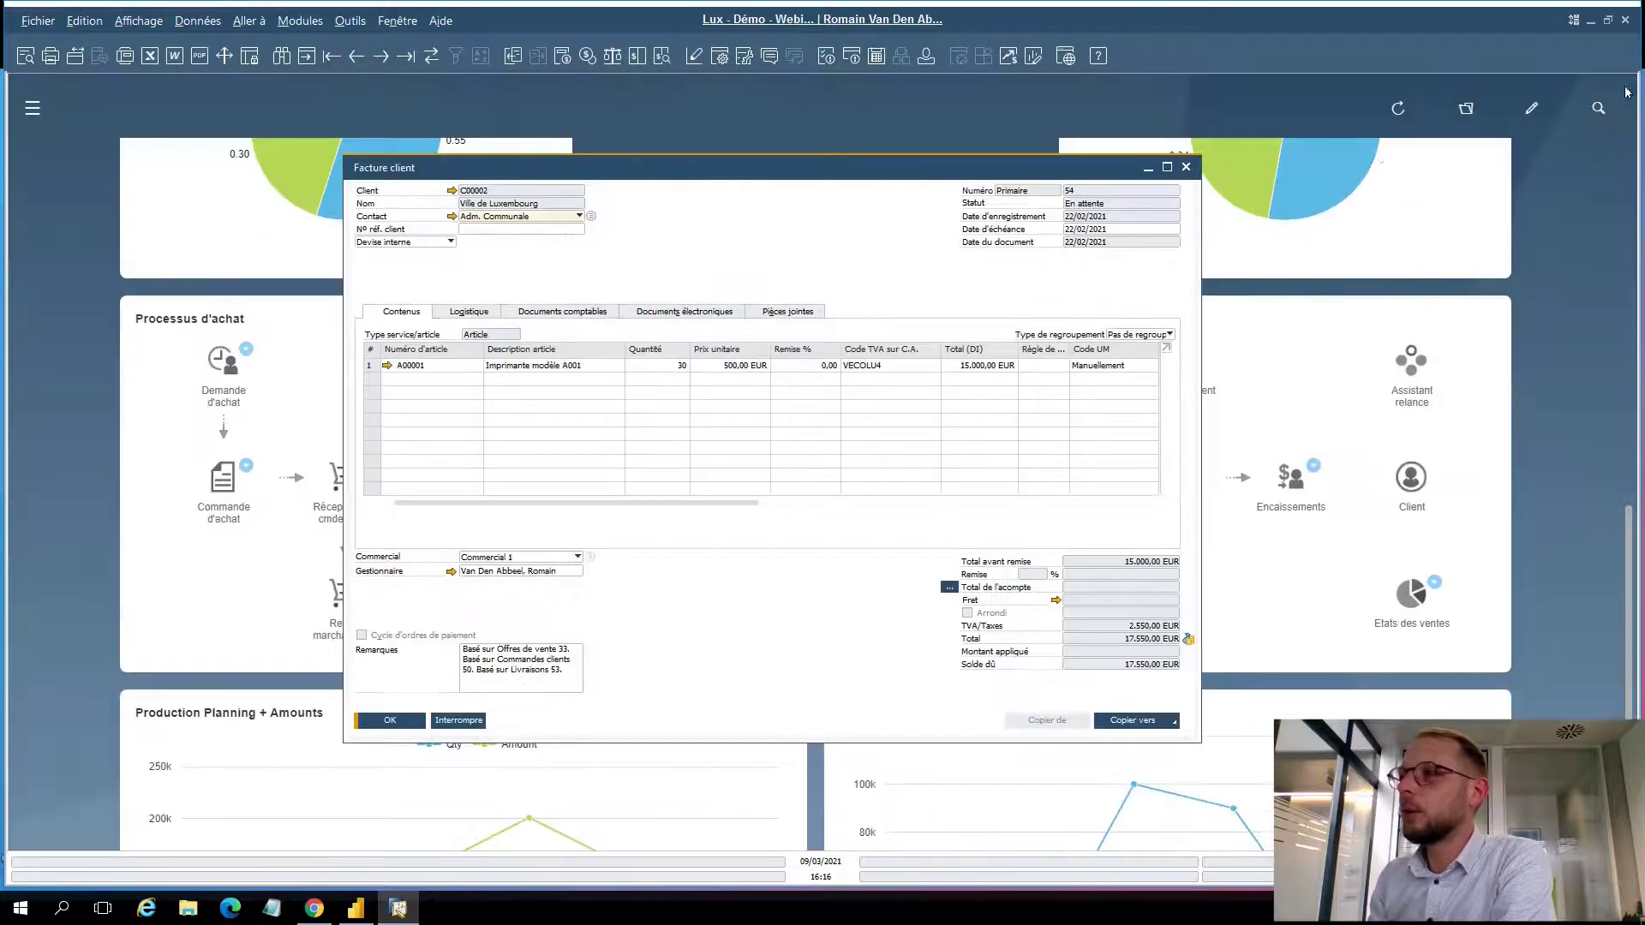
Close the customer invoice and look over the Production Planning charts and the first widgets of the dashboard
{"action": "left_click", "coordinate": [1187, 169]}
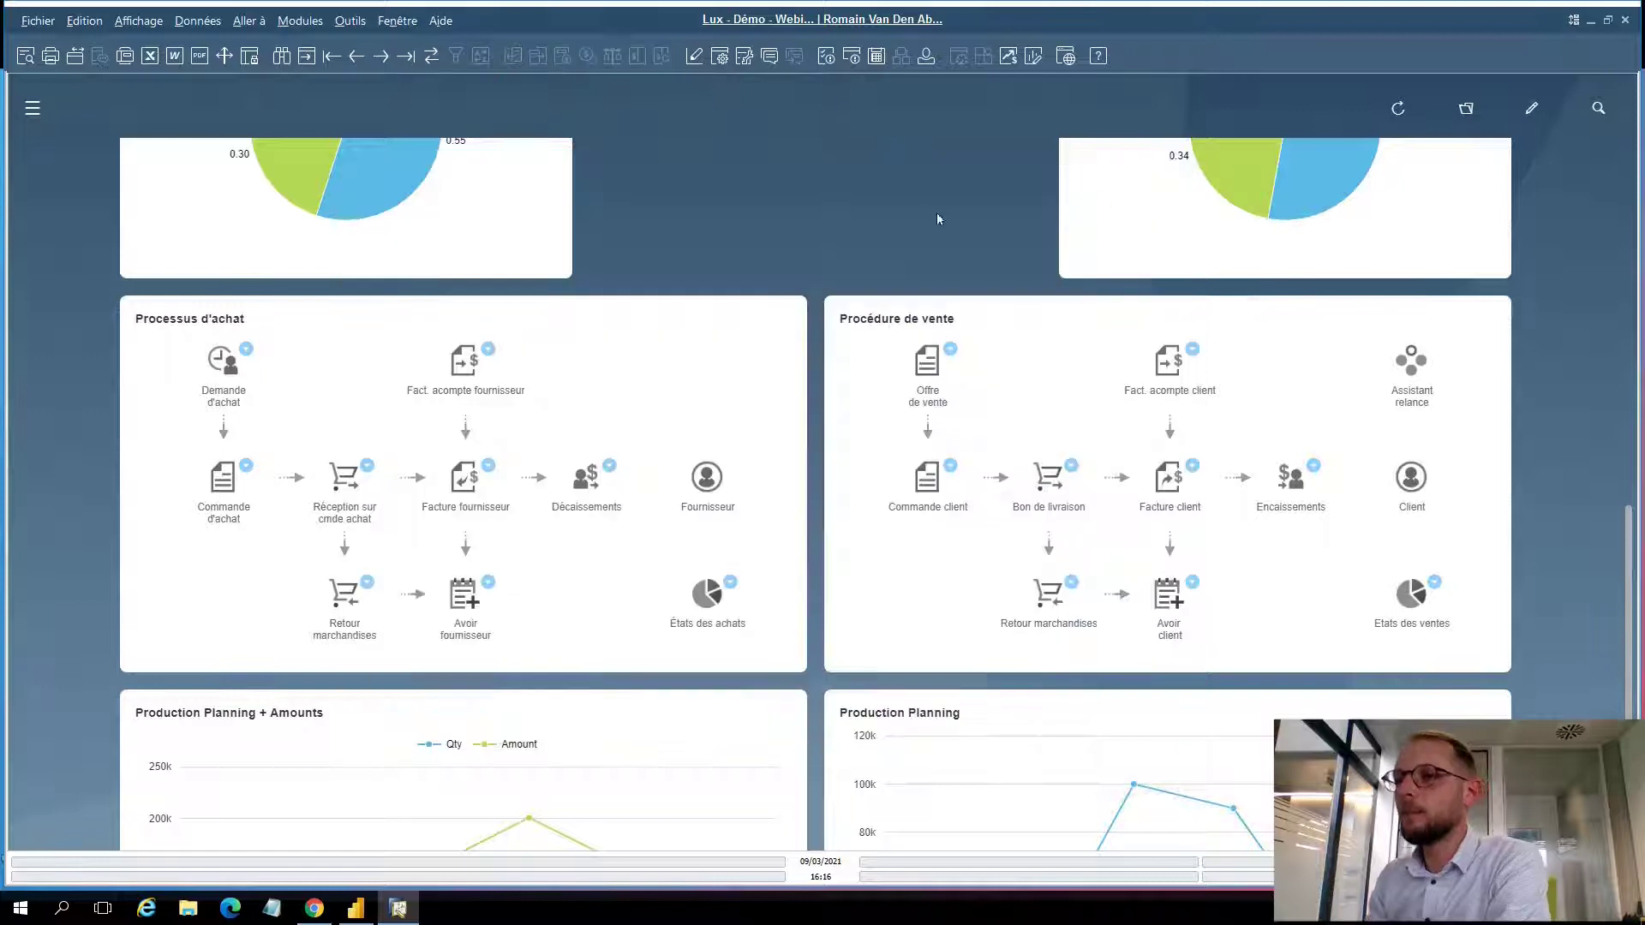
{"action": "scroll", "coordinate": [895, 258], "scroll_direction": "down", "scroll_amount": 3}
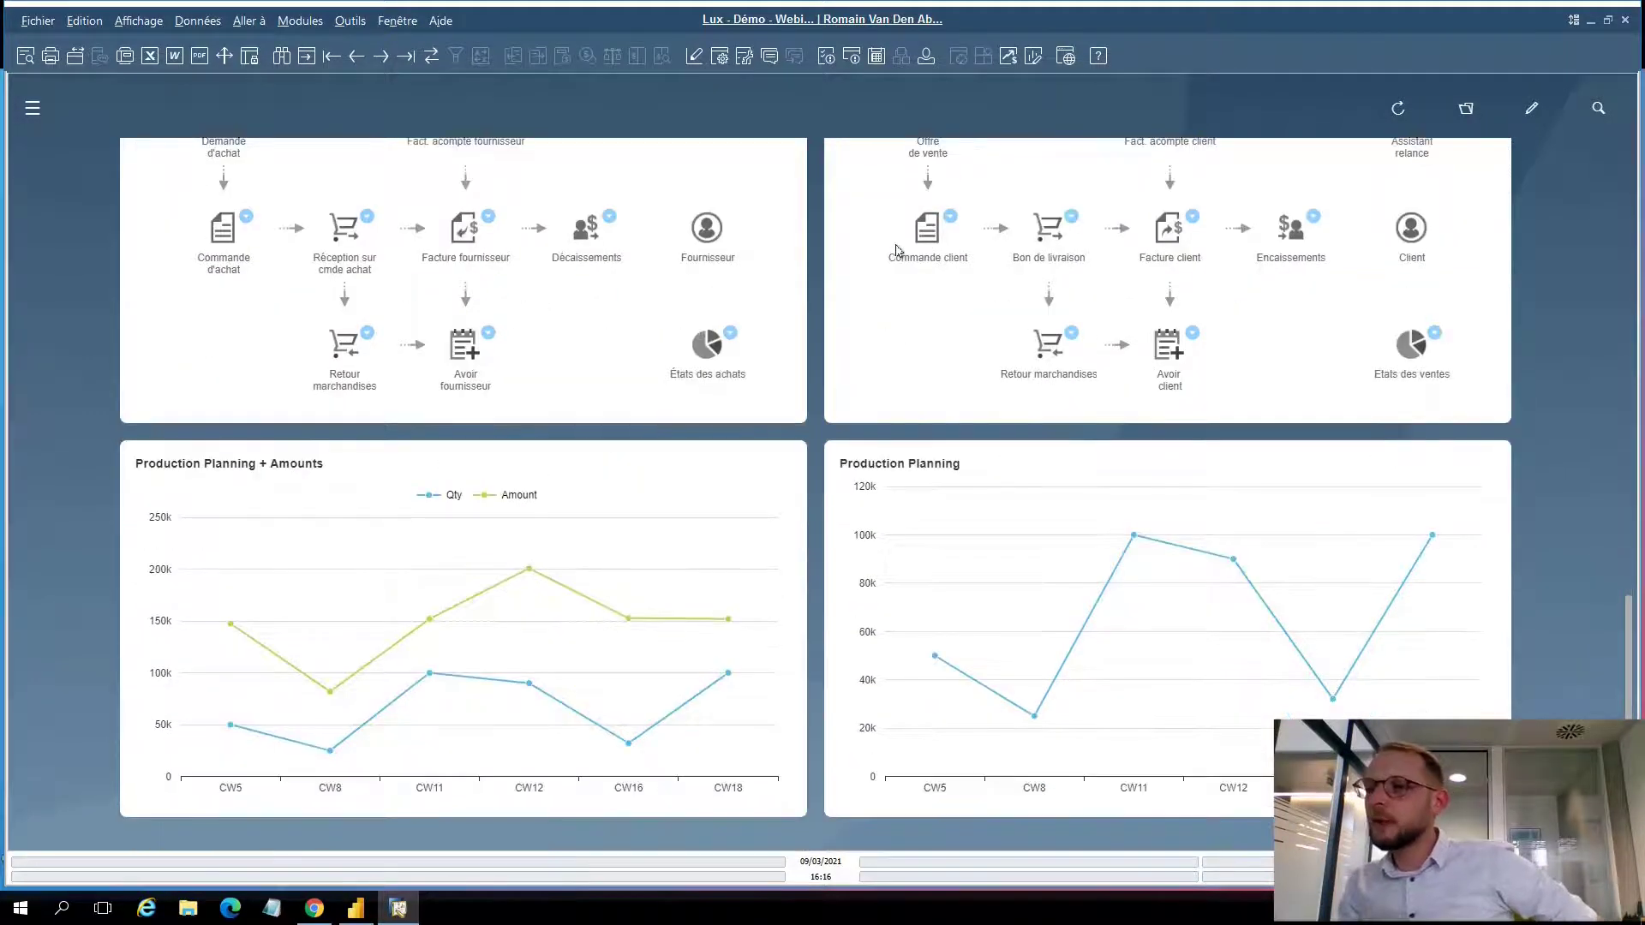
{"action": "scroll", "coordinate": [895, 249], "scroll_direction": "up", "scroll_amount": 15}
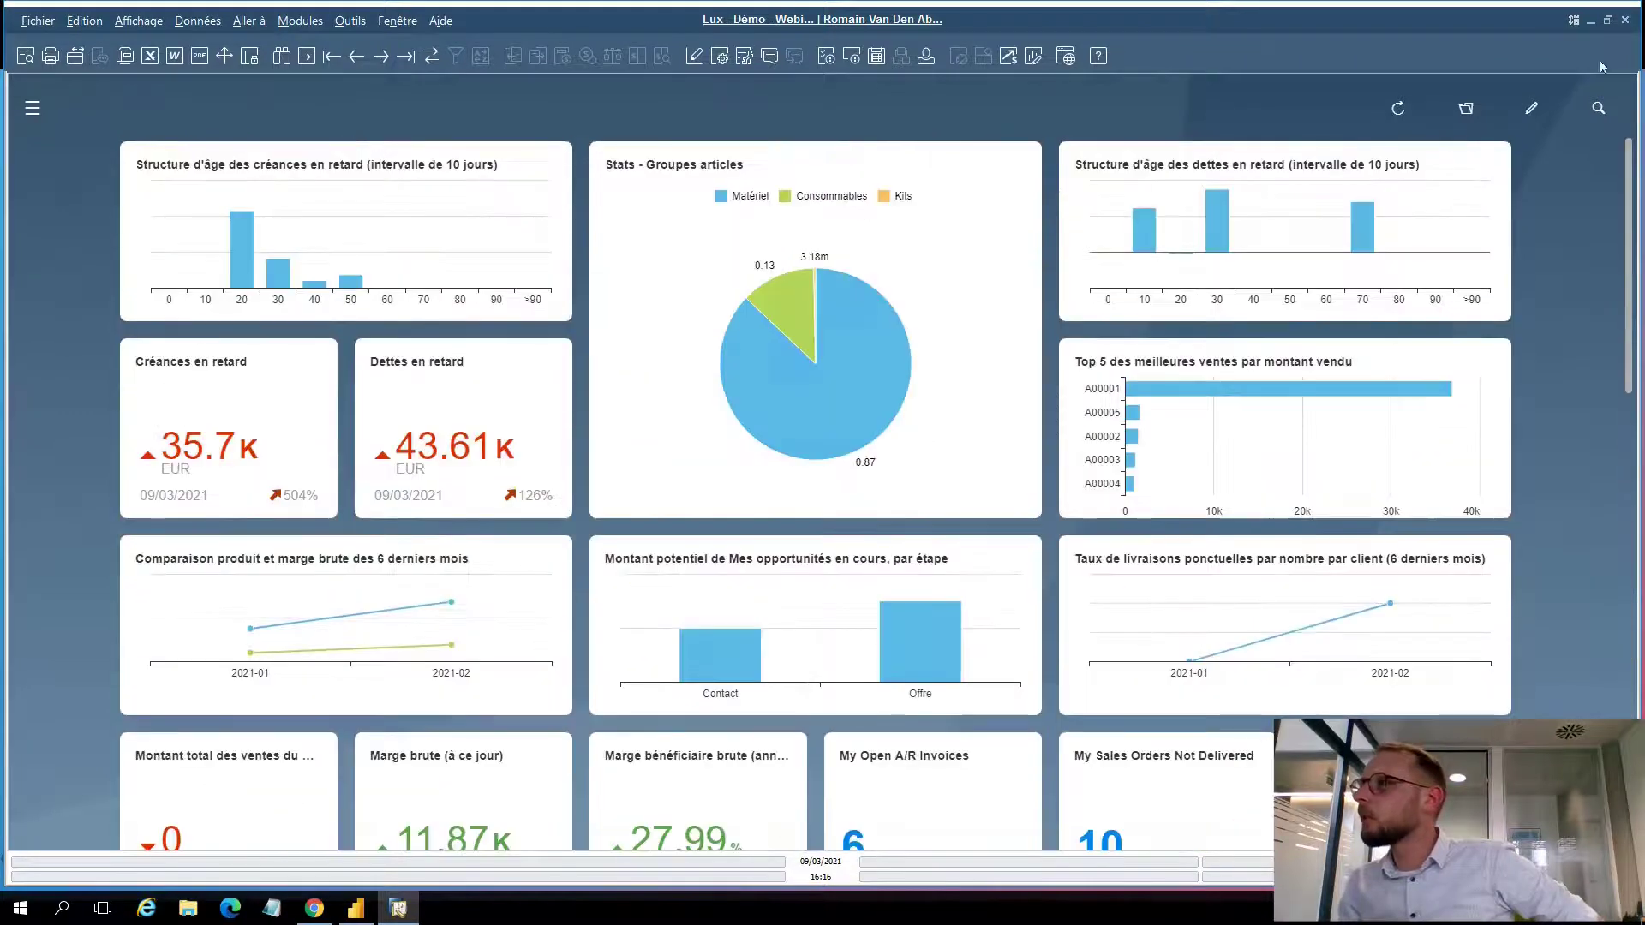
Search the company data for "imprimante"
{"action": "left_click", "coordinate": [1597, 111]}
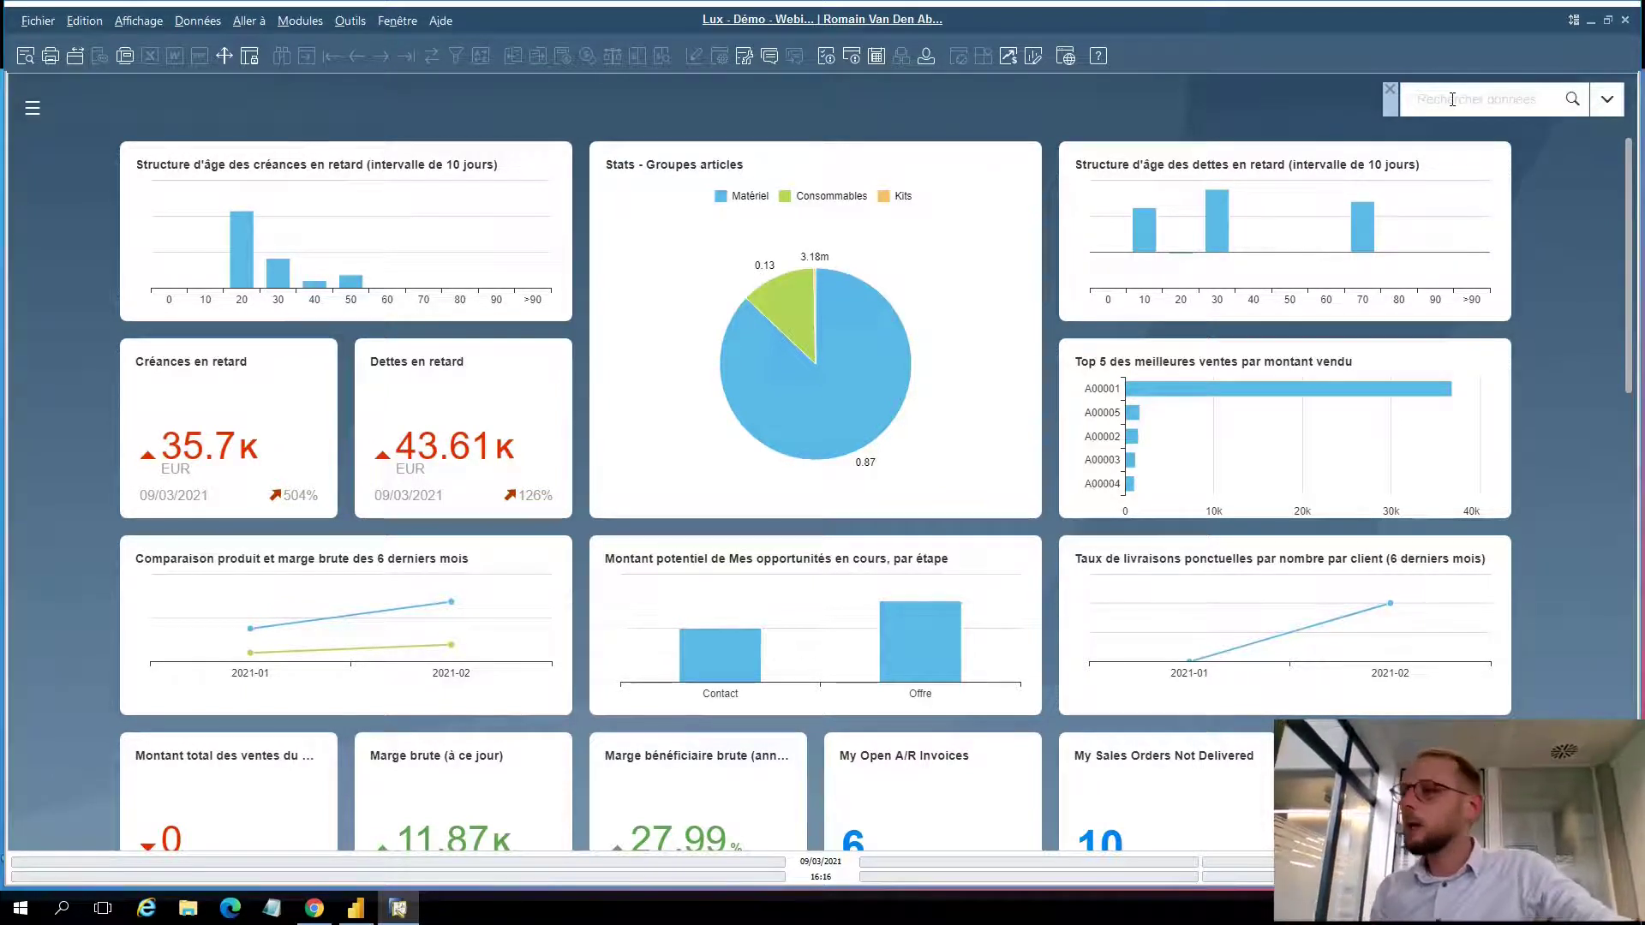
{"action": "type", "text": "imprimante"}
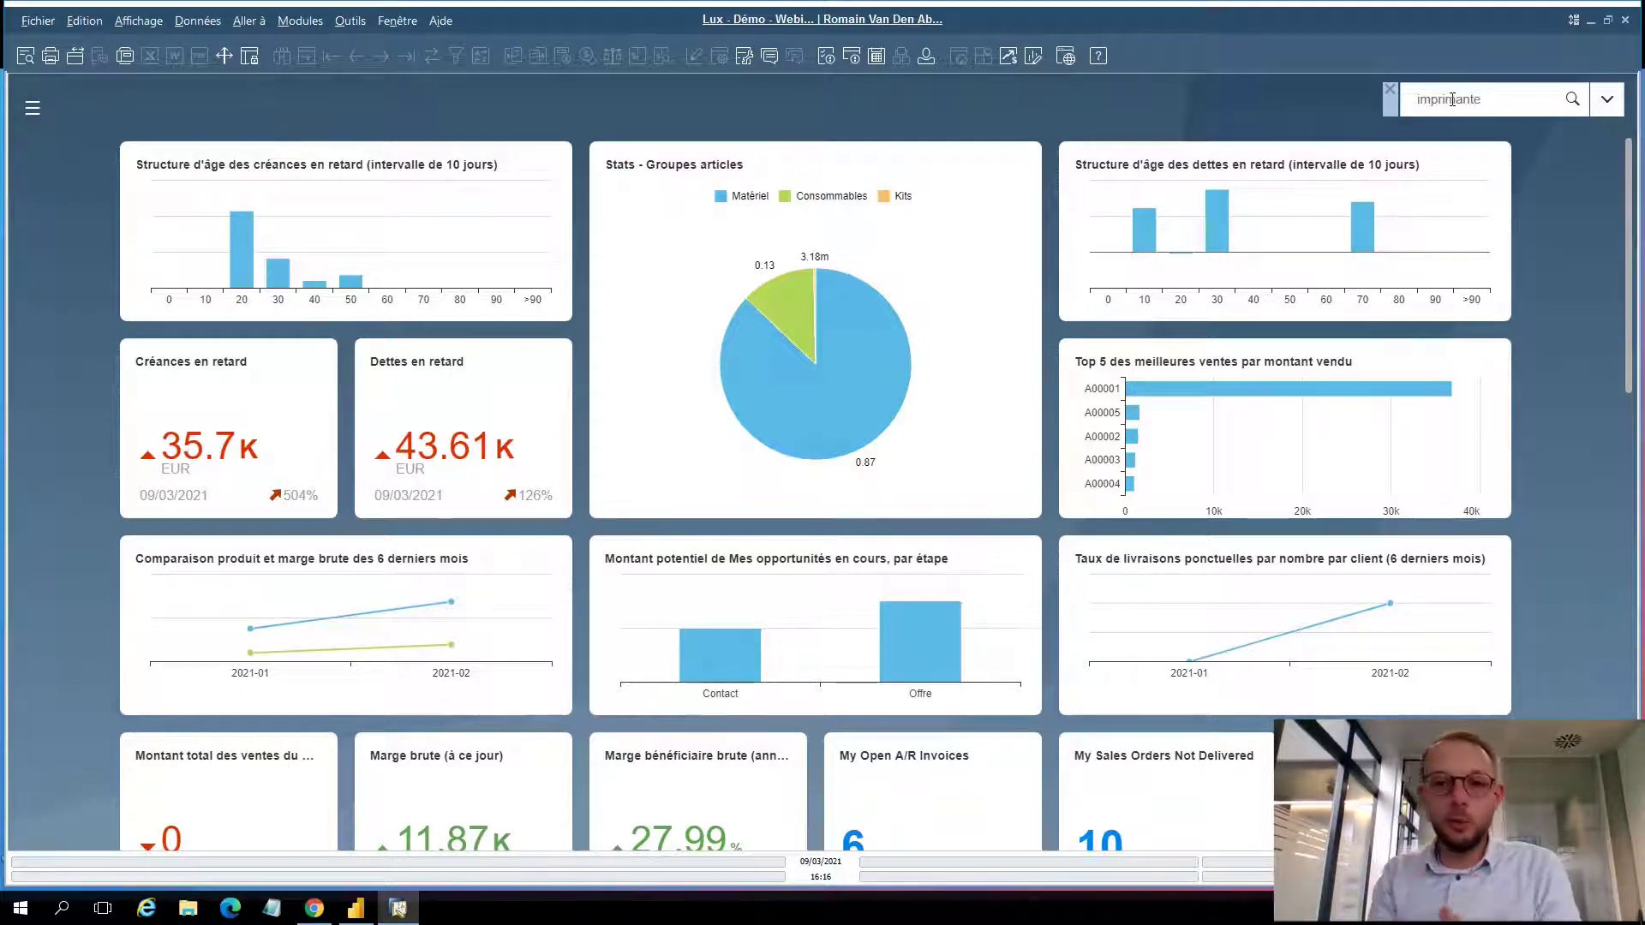
{"action": "key", "text": "Return"}
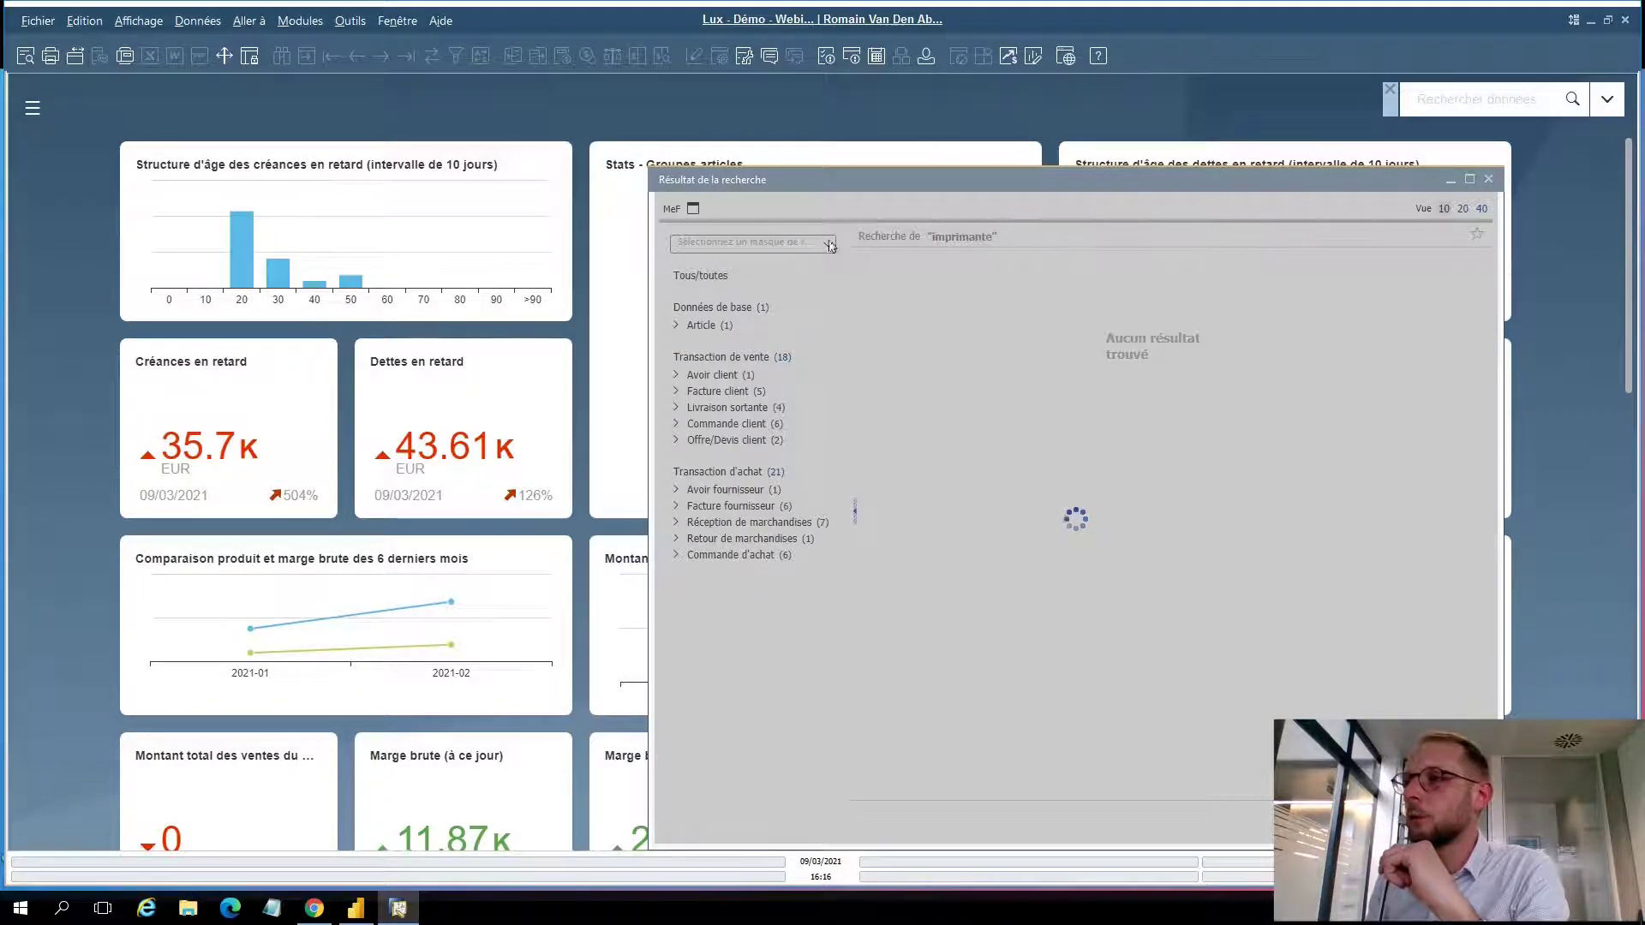
Open the Imprimante modèle A001 record from the Article results, view its picture under Remarques, and close the record
{"action": "left_click", "coordinate": [704, 325]}
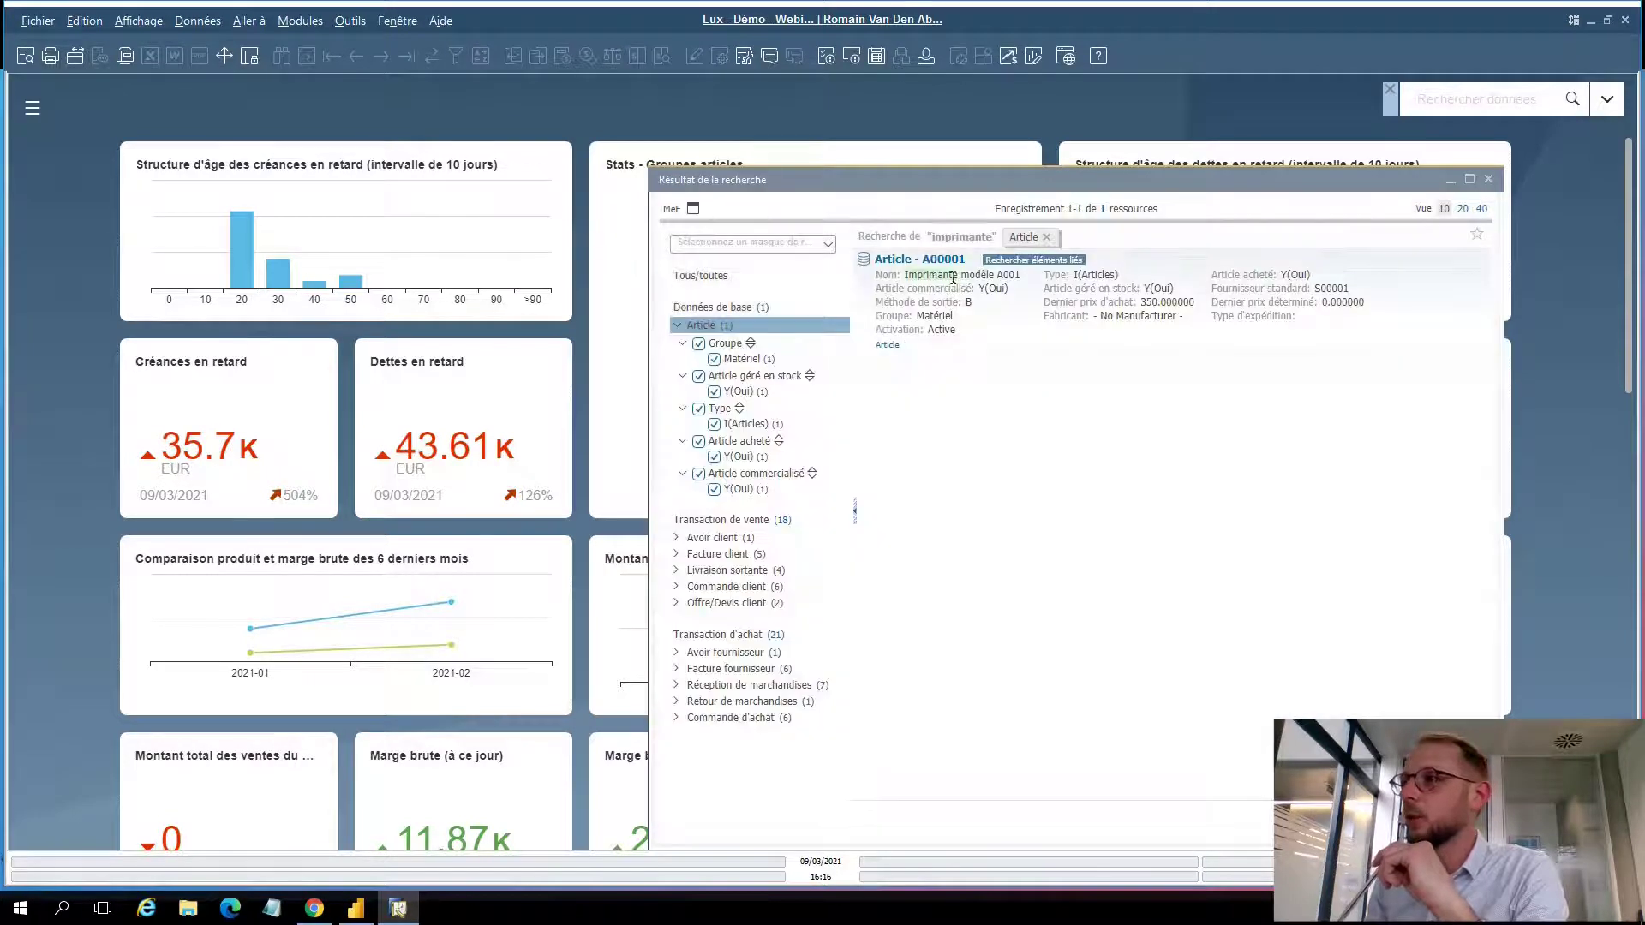
{"action": "left_click", "coordinate": [919, 259]}
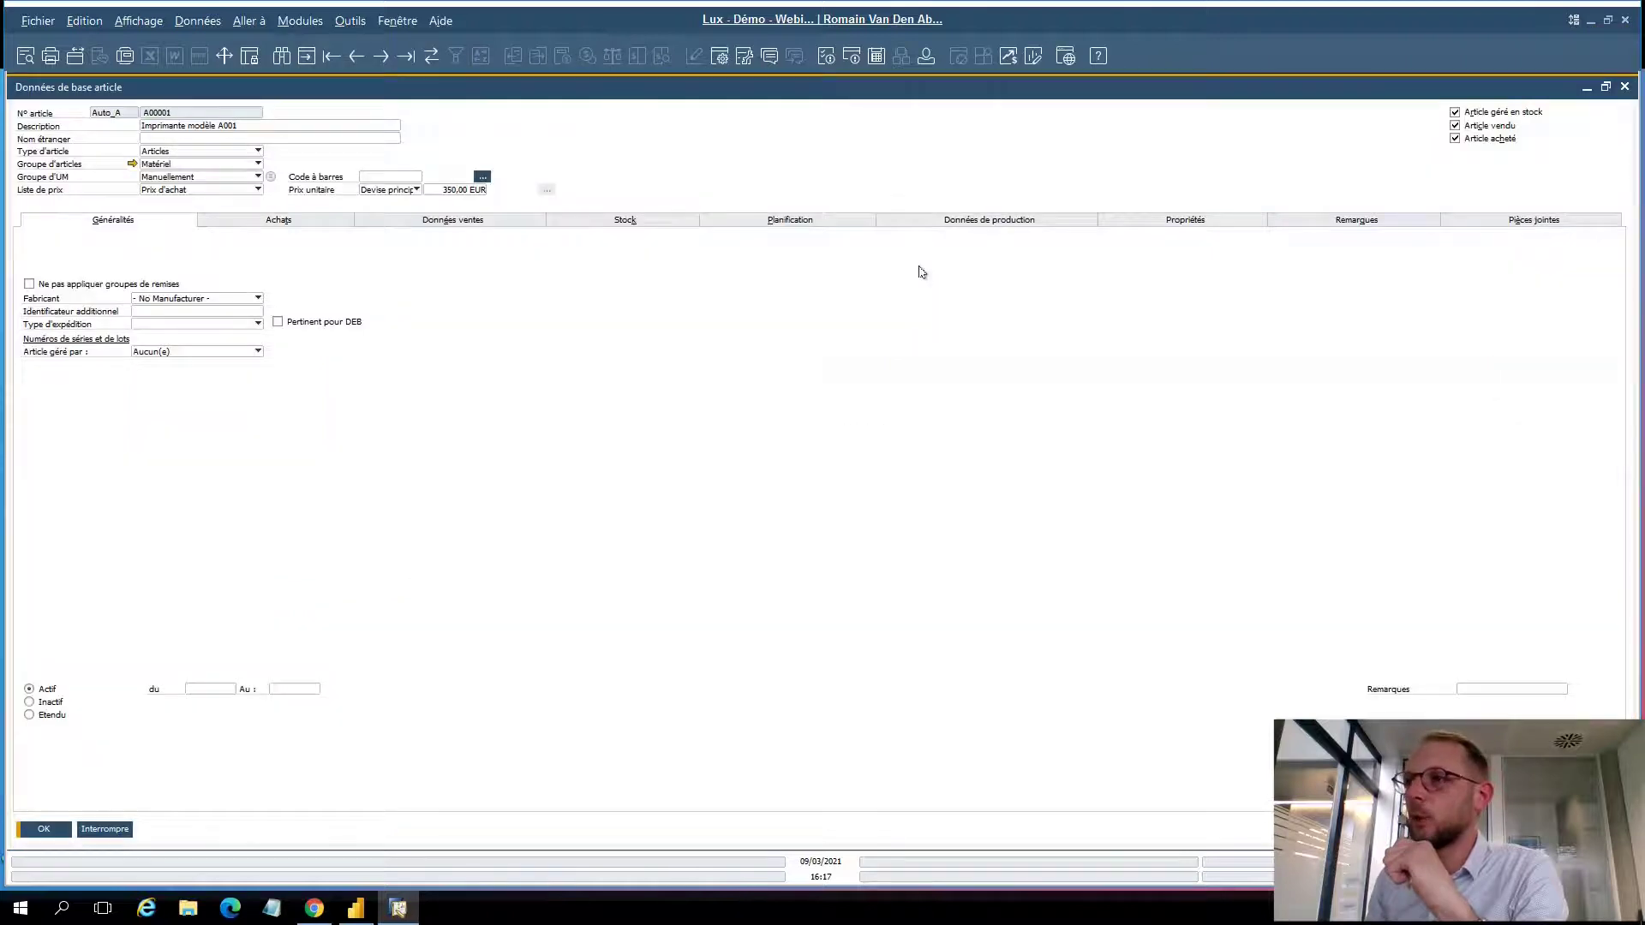
{"action": "left_click", "coordinate": [1330, 225]}
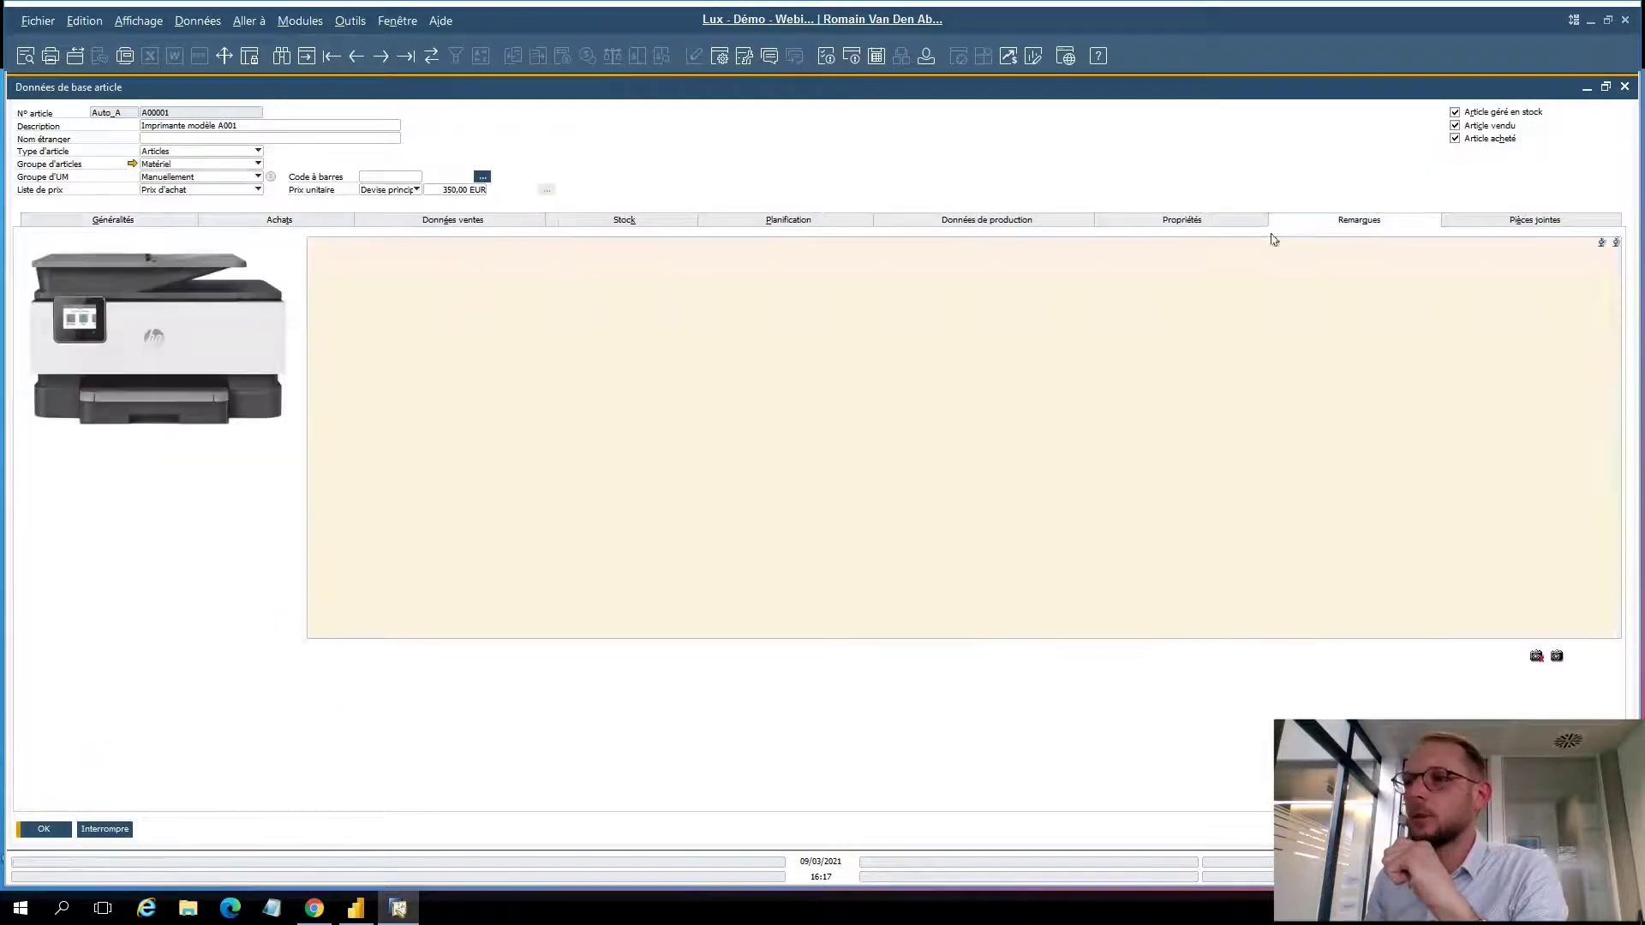
{"action": "left_click", "coordinate": [1625, 88]}
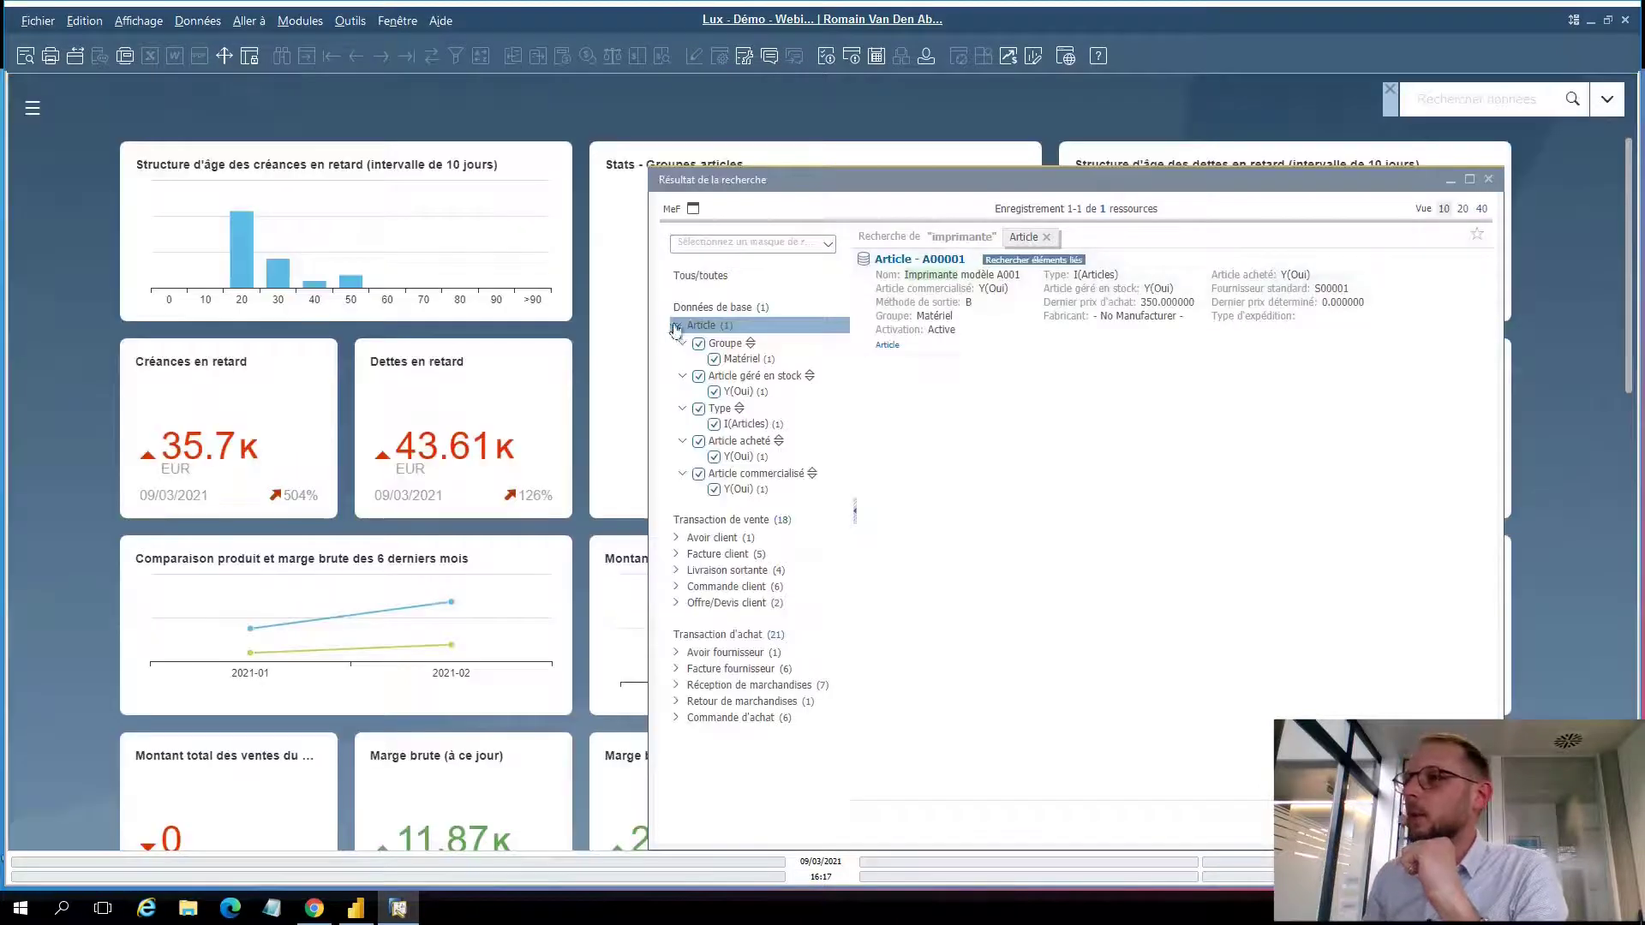
List the Commande client results and exclude the C(Clôturé) status so only O(En attente) orders are shown
{"action": "left_click", "coordinate": [676, 326]}
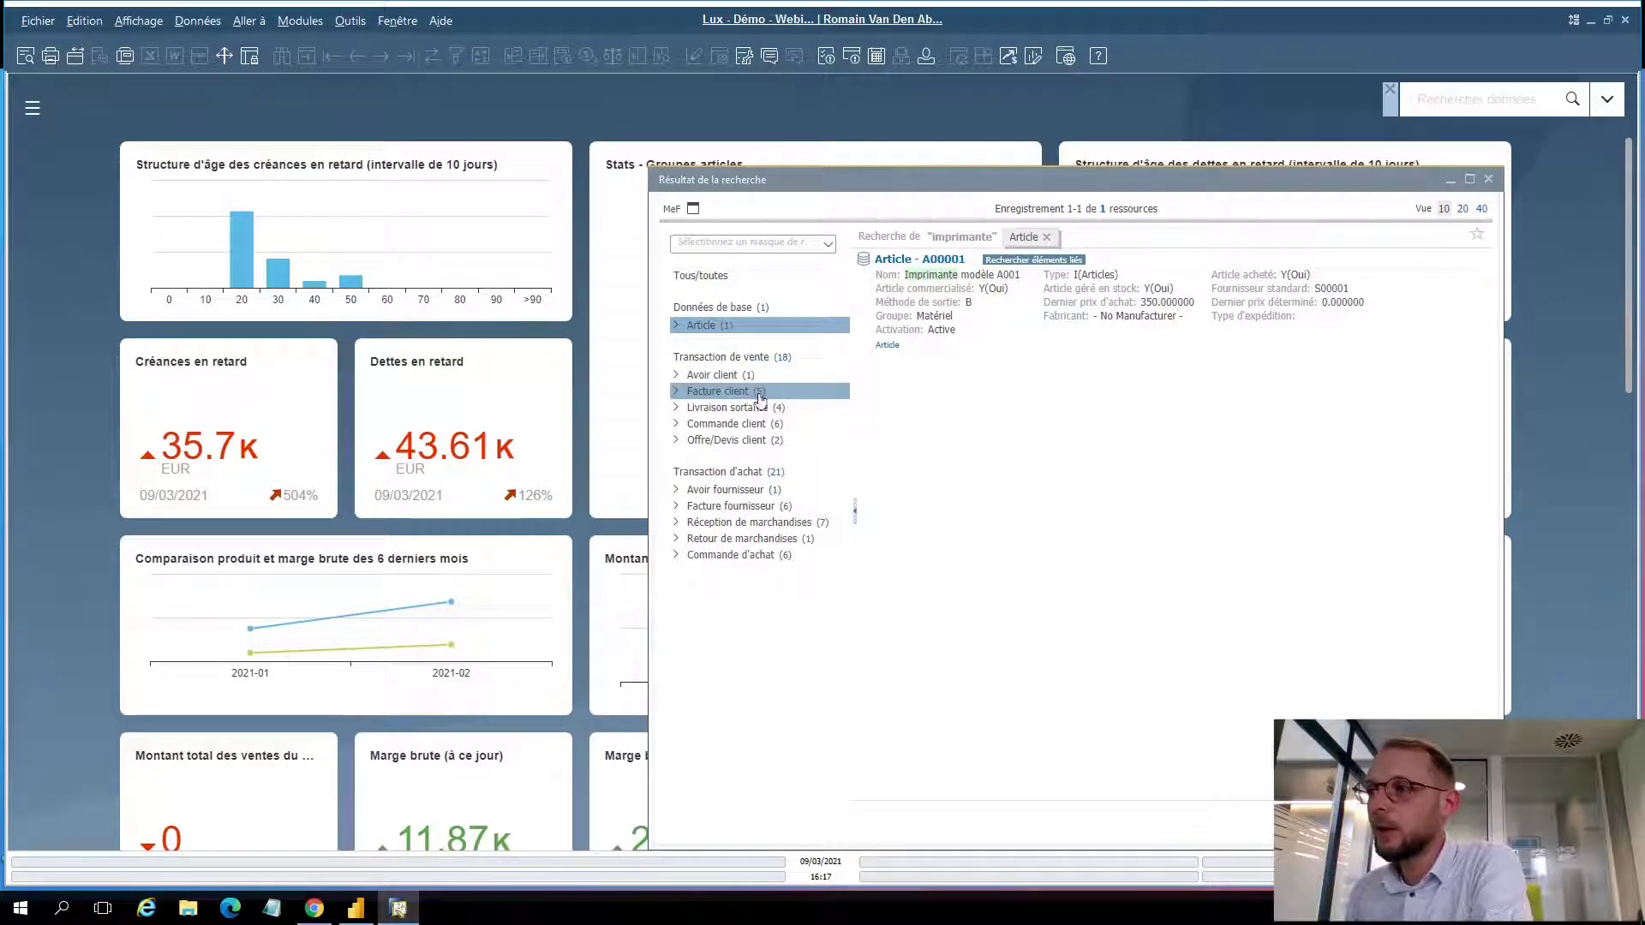
{"action": "left_click", "coordinate": [674, 428]}
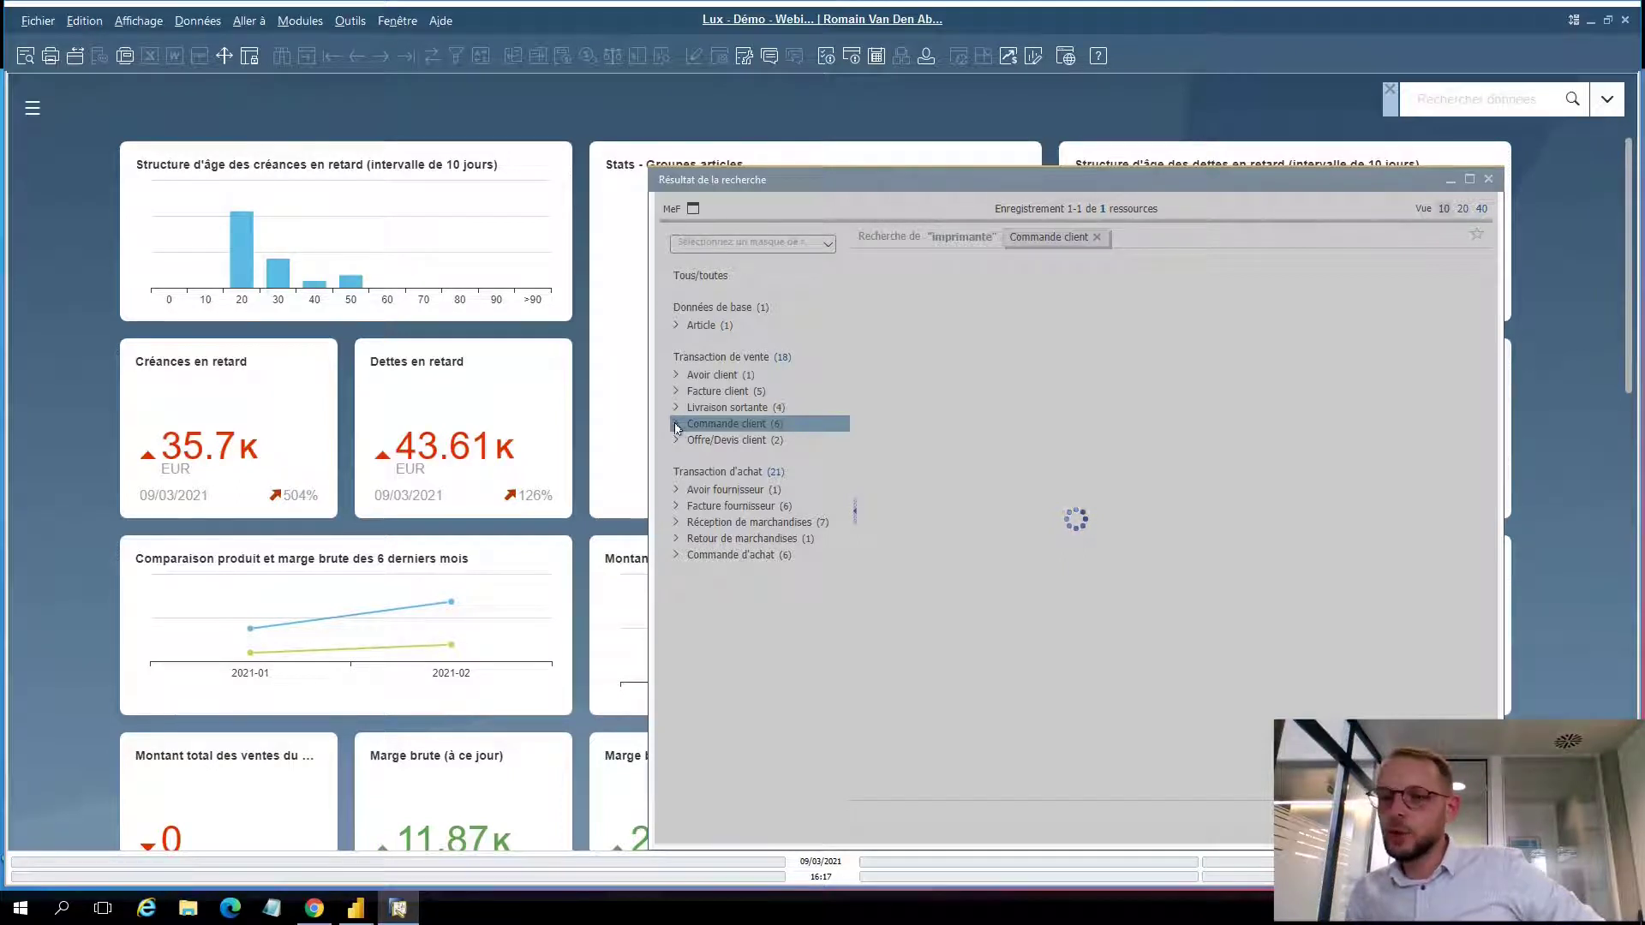
{"action": "left_click", "coordinate": [835, 423]}
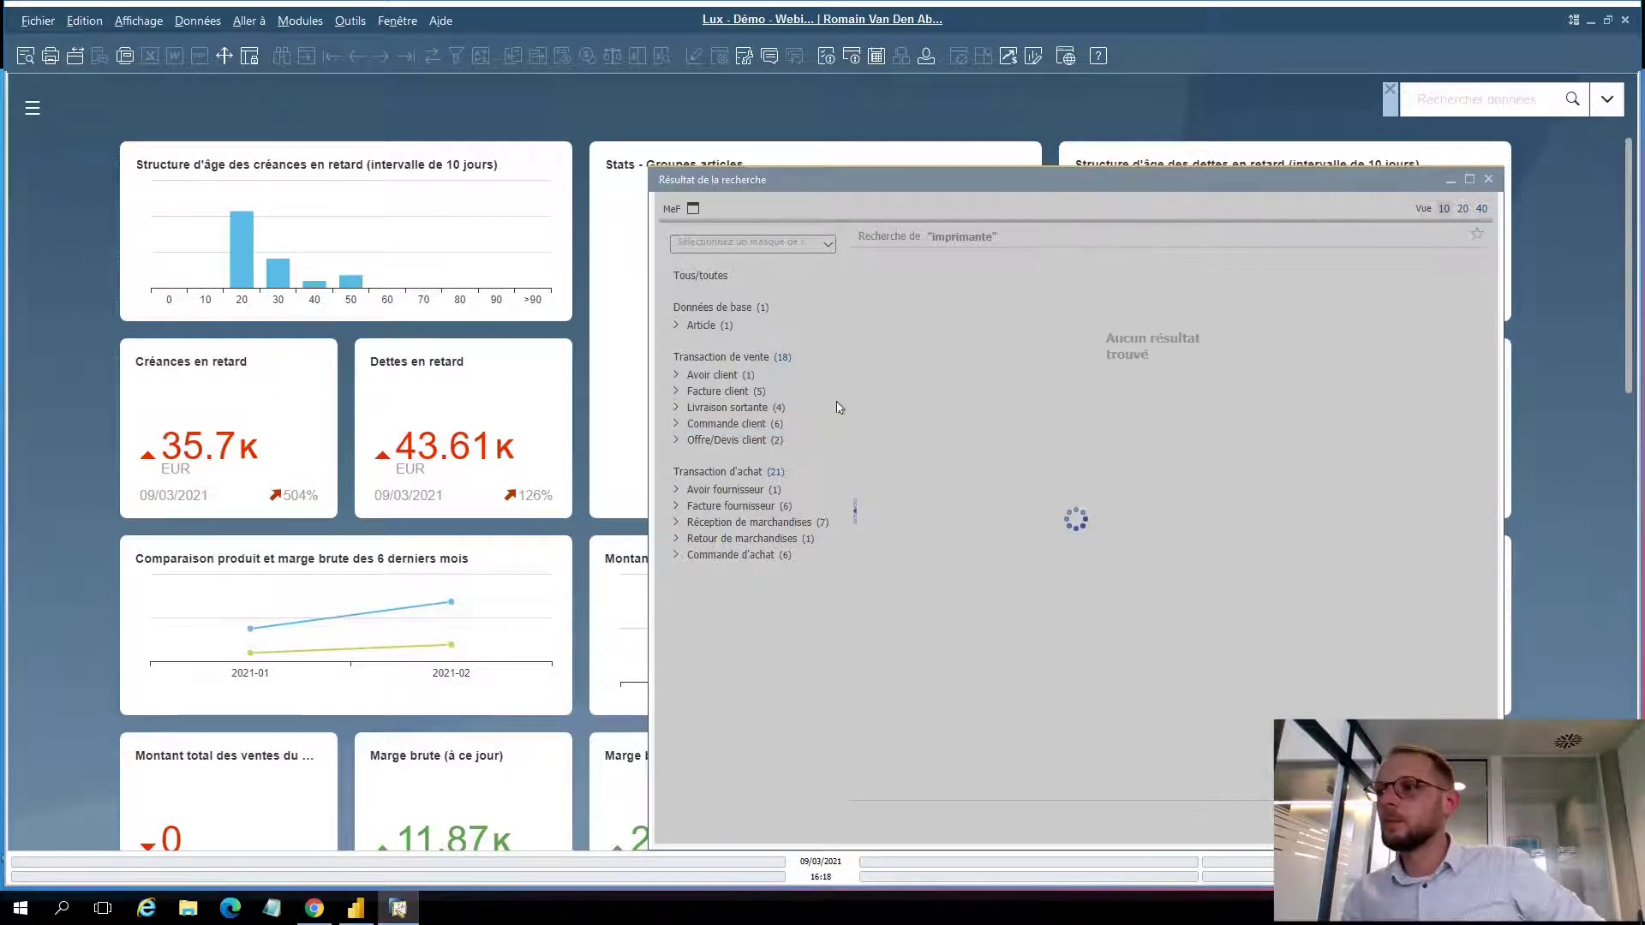
{"action": "left_click", "coordinate": [765, 425]}
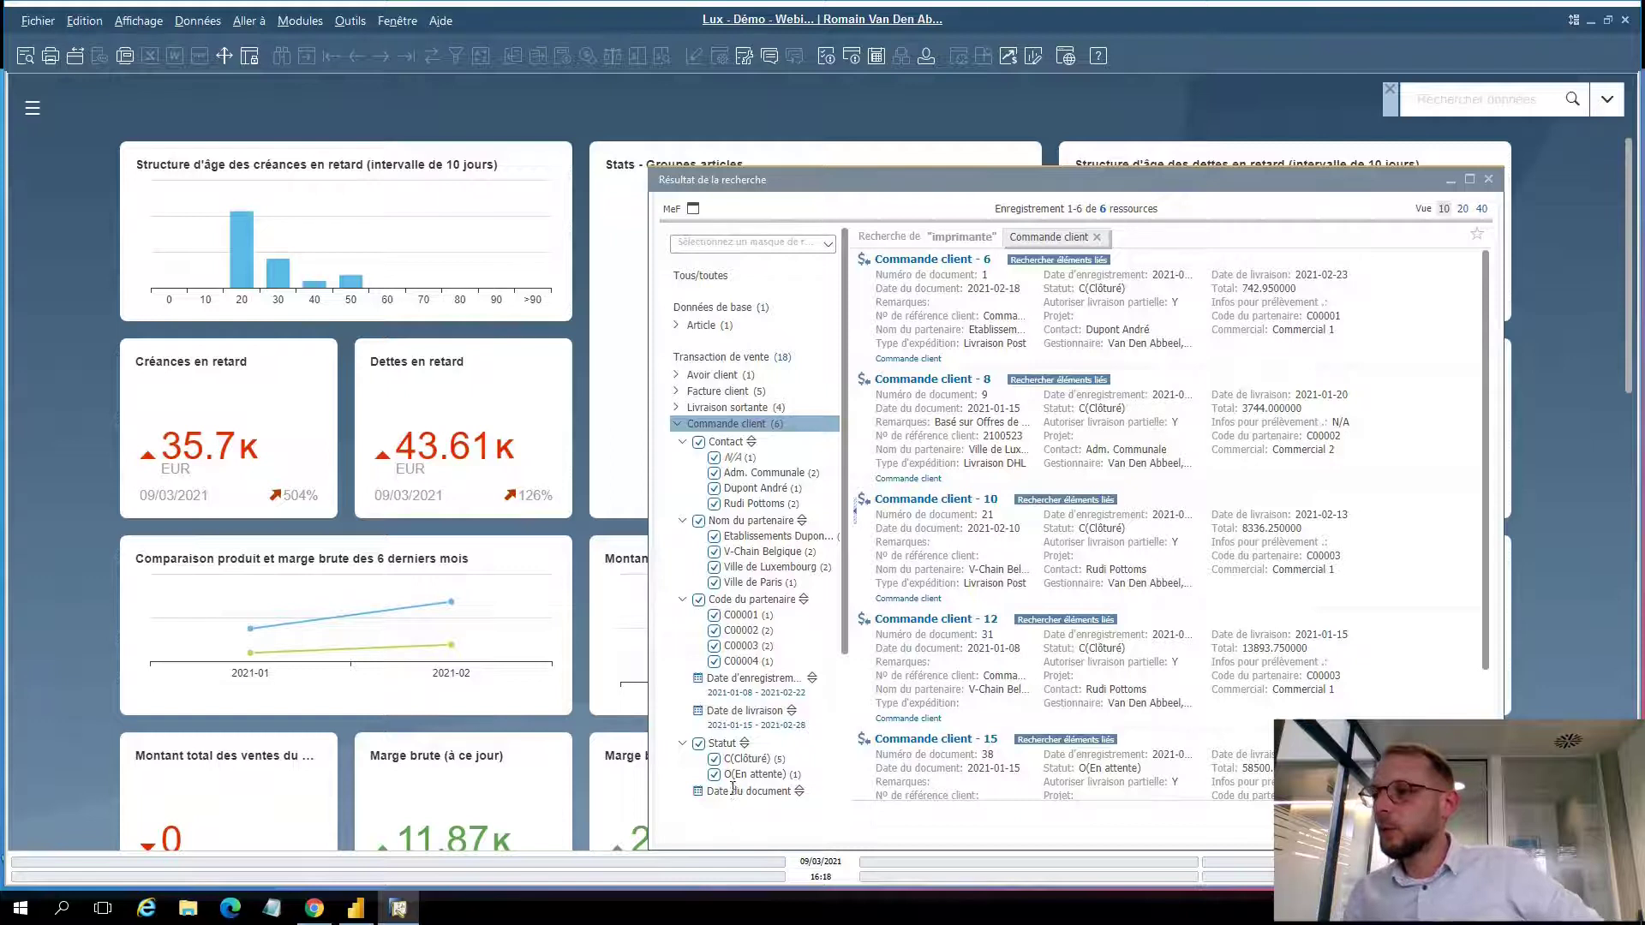
{"action": "left_click", "coordinate": [714, 760]}
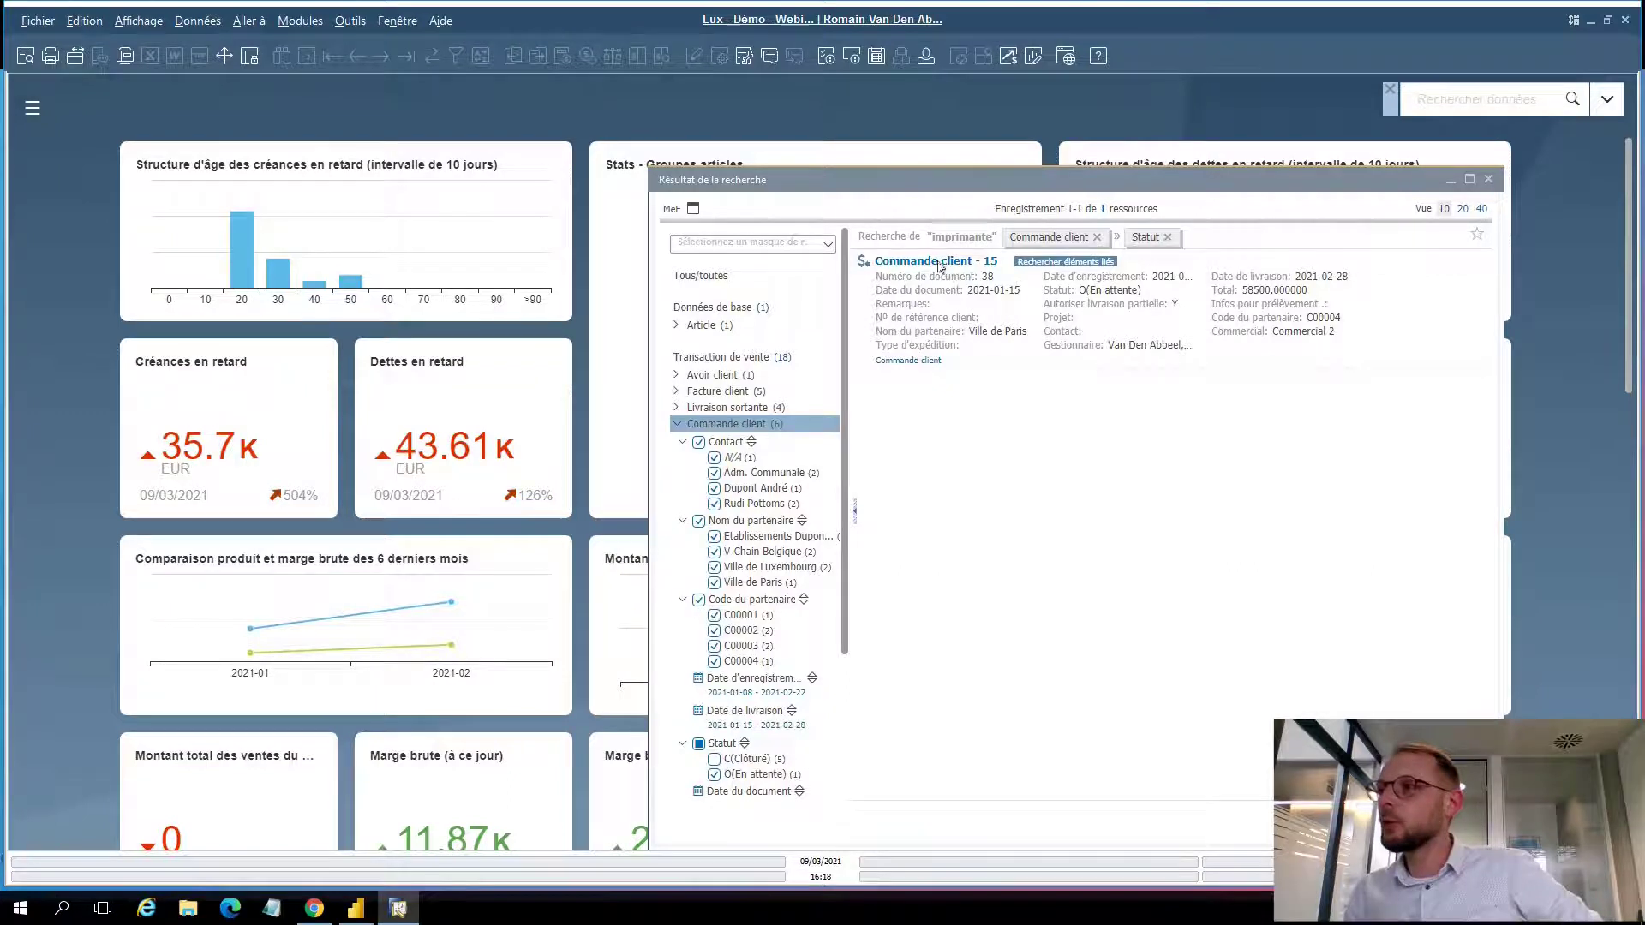
Preview the Ville de Paris sales order's lines, inspect the full Commande client, and close it along with the search results
{"action": "mouse_move", "coordinate": [935, 265]}
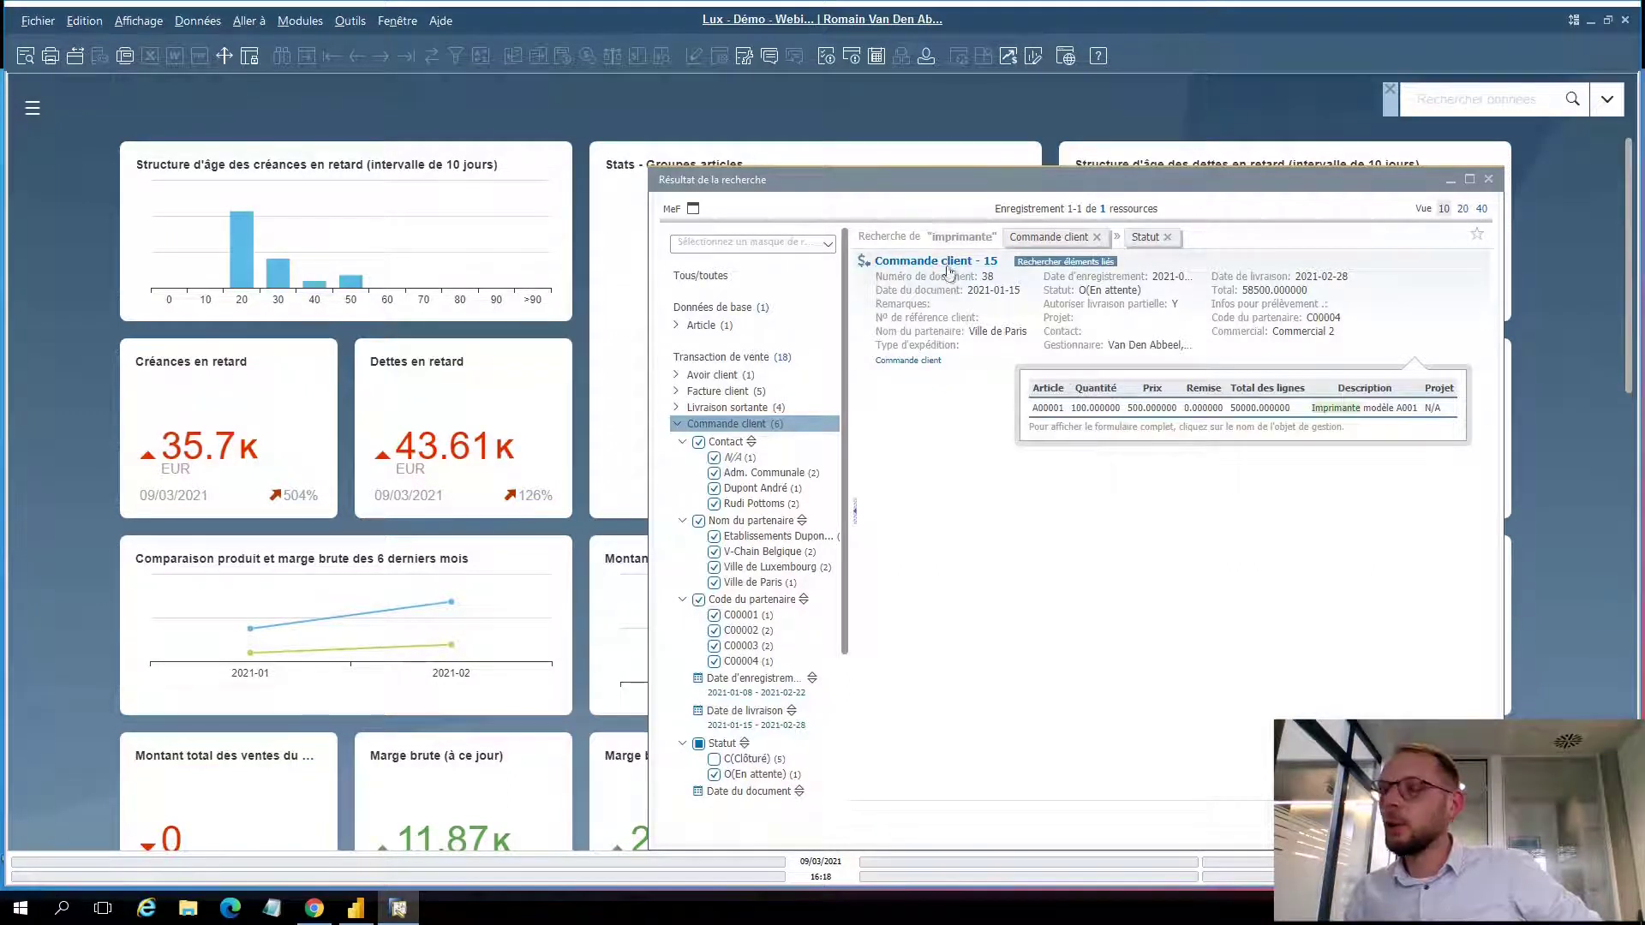
{"action": "left_click", "coordinate": [945, 261]}
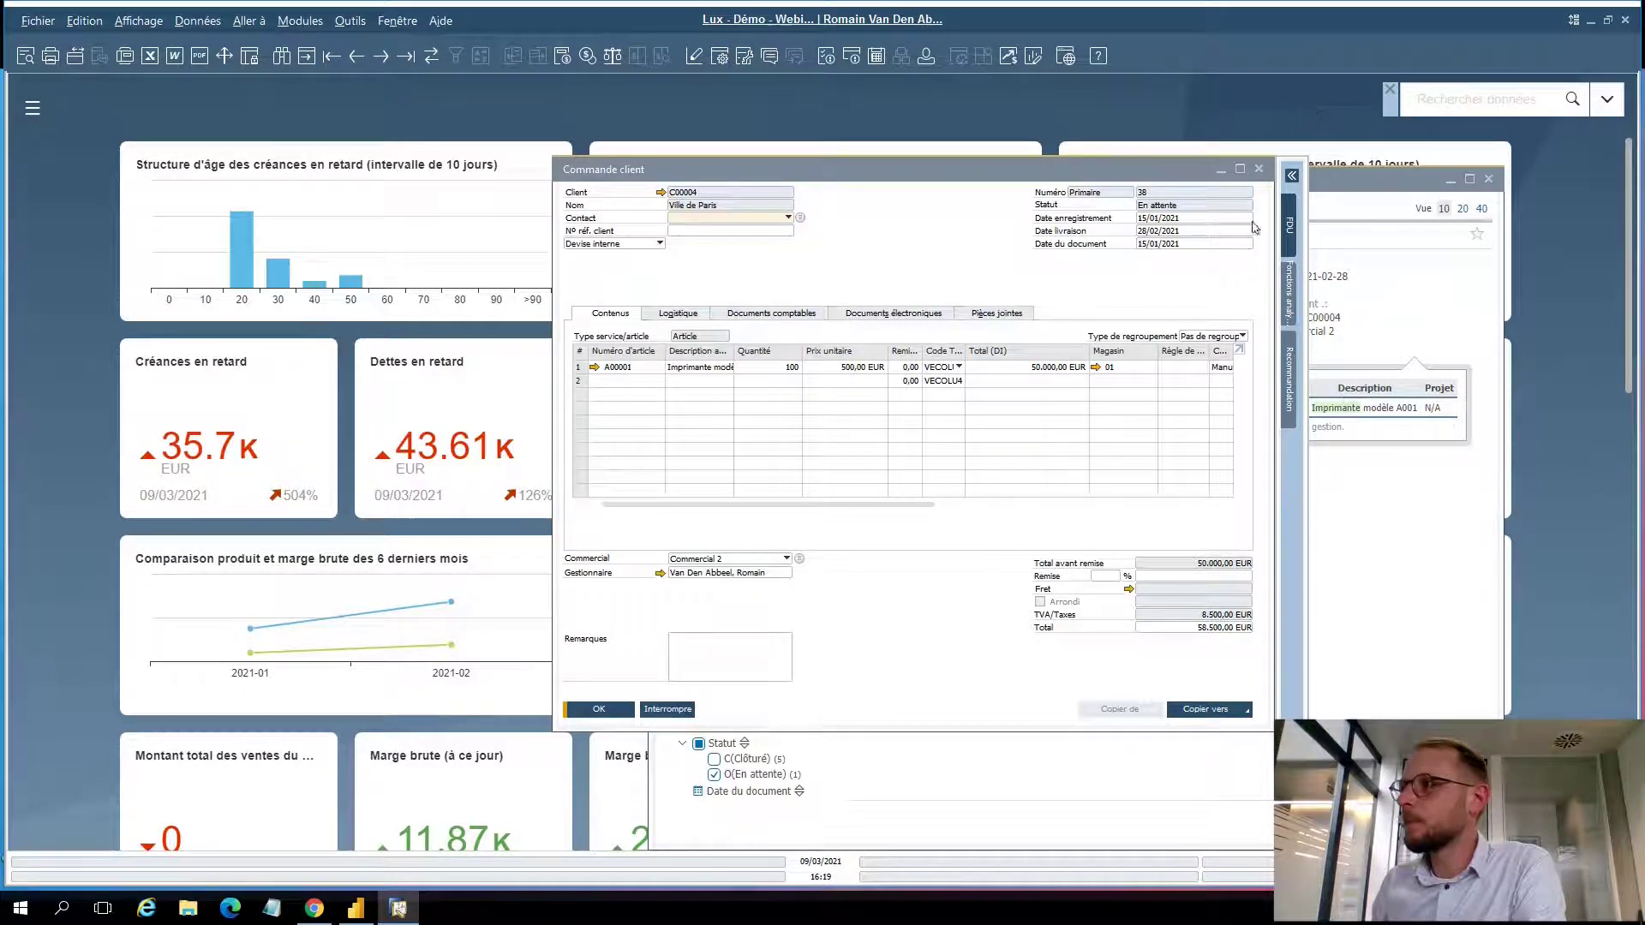
{"action": "left_click", "coordinate": [1471, 202]}
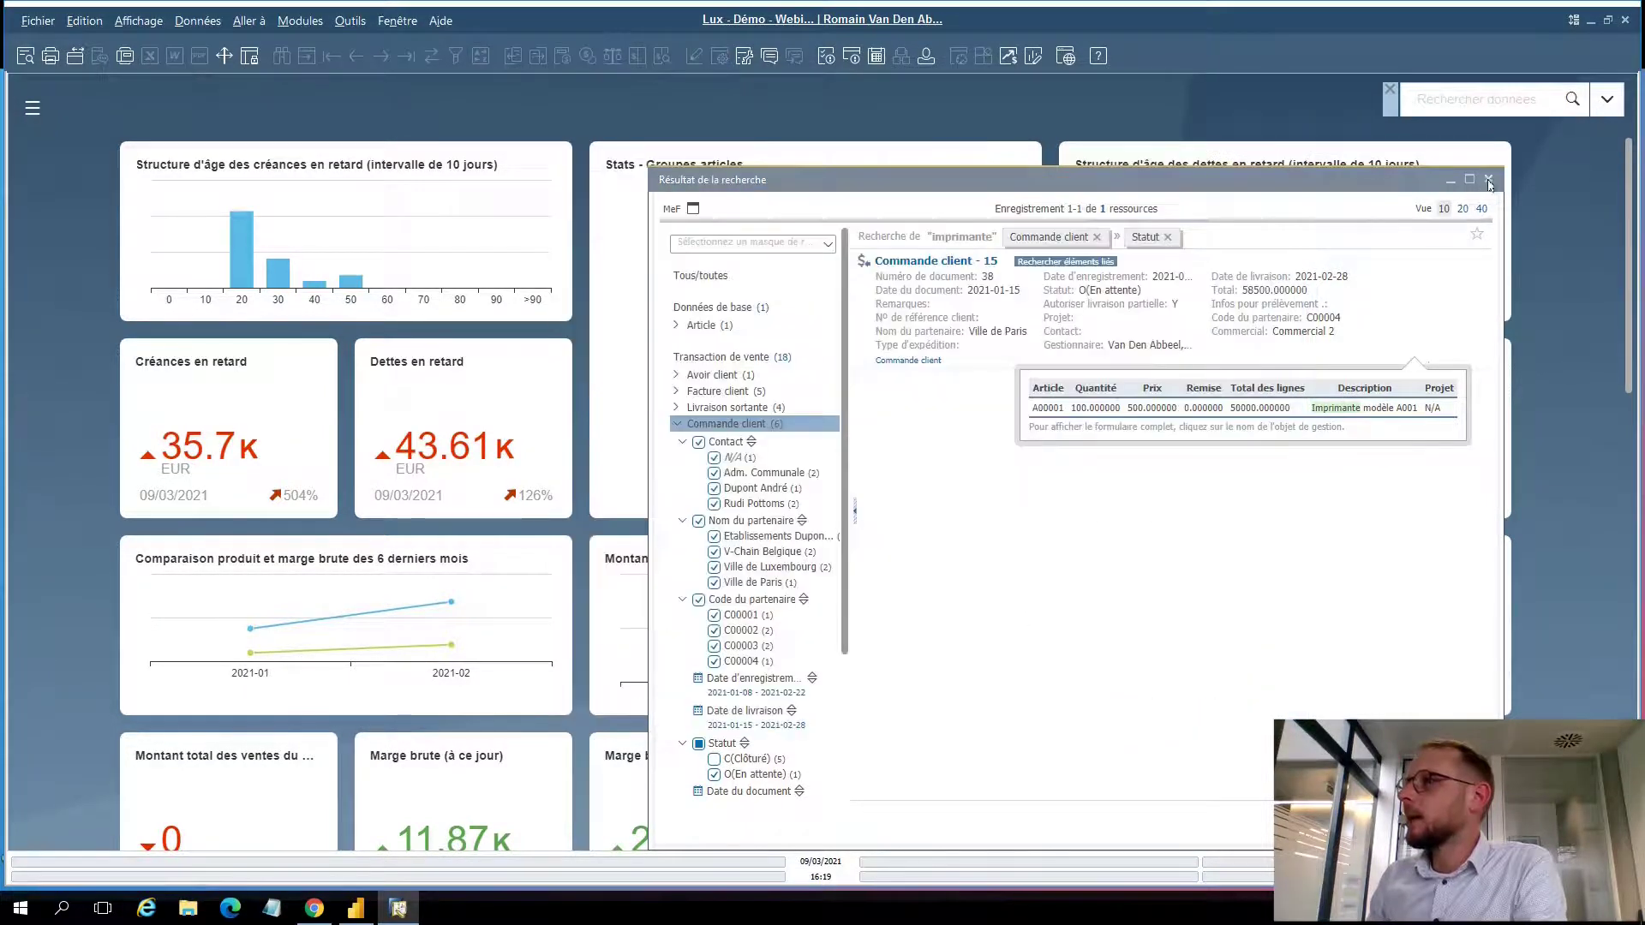
{"action": "left_click", "coordinate": [1488, 180]}
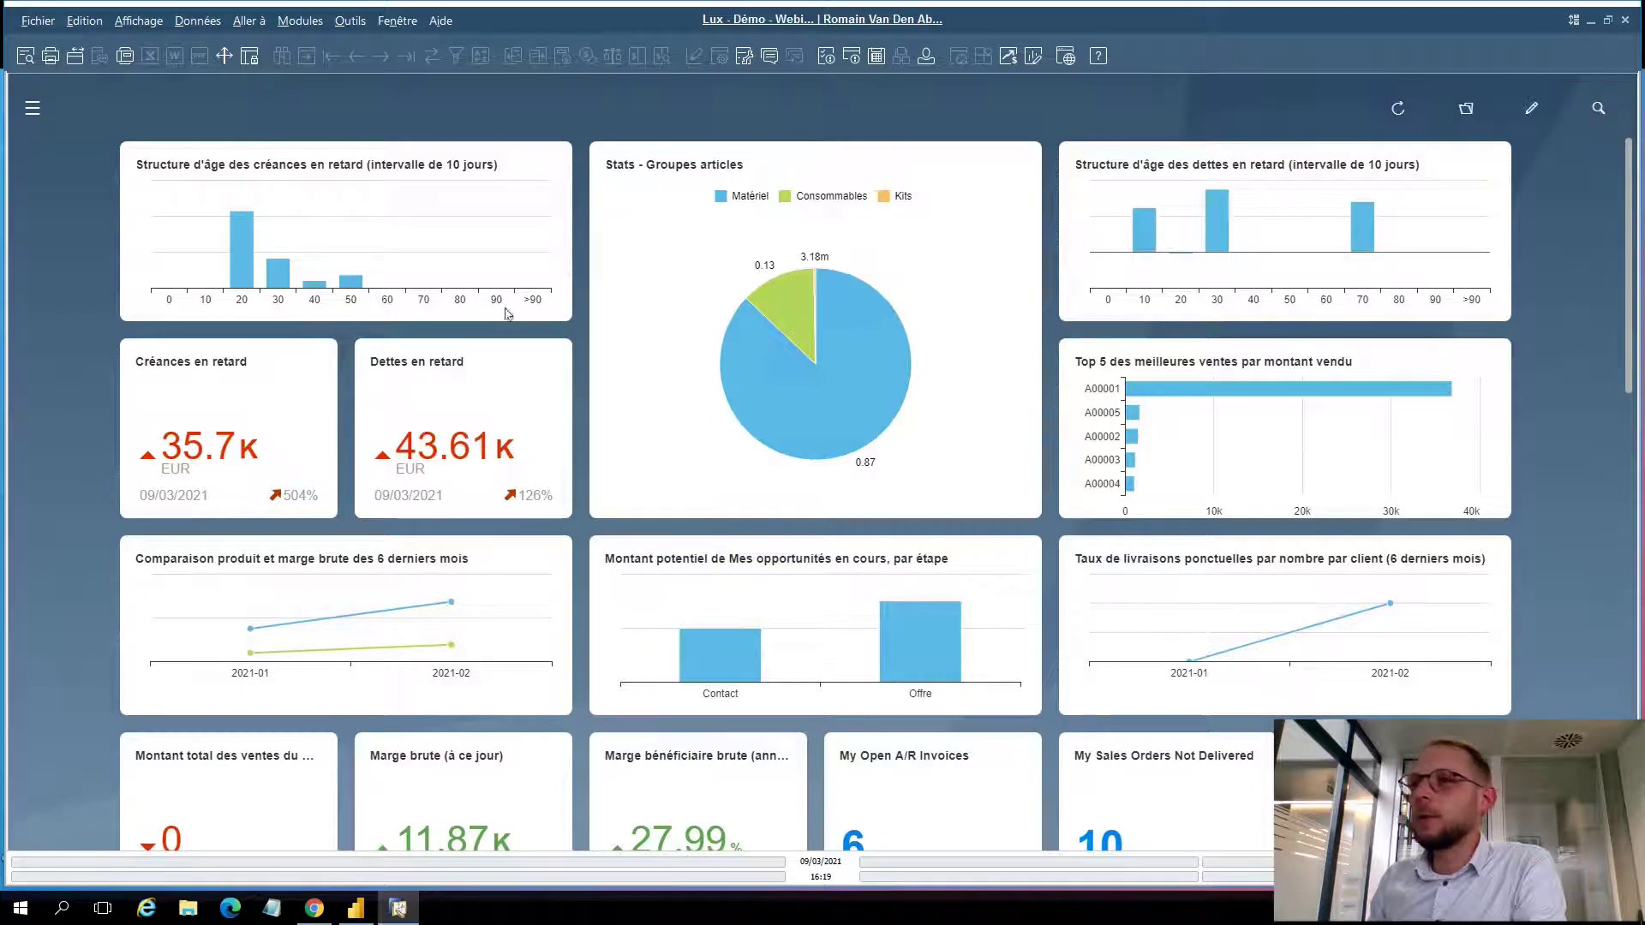
Display the main menu and browse the entries of the Gestion financière and Opportunités modules
{"action": "left_click", "coordinate": [33, 108]}
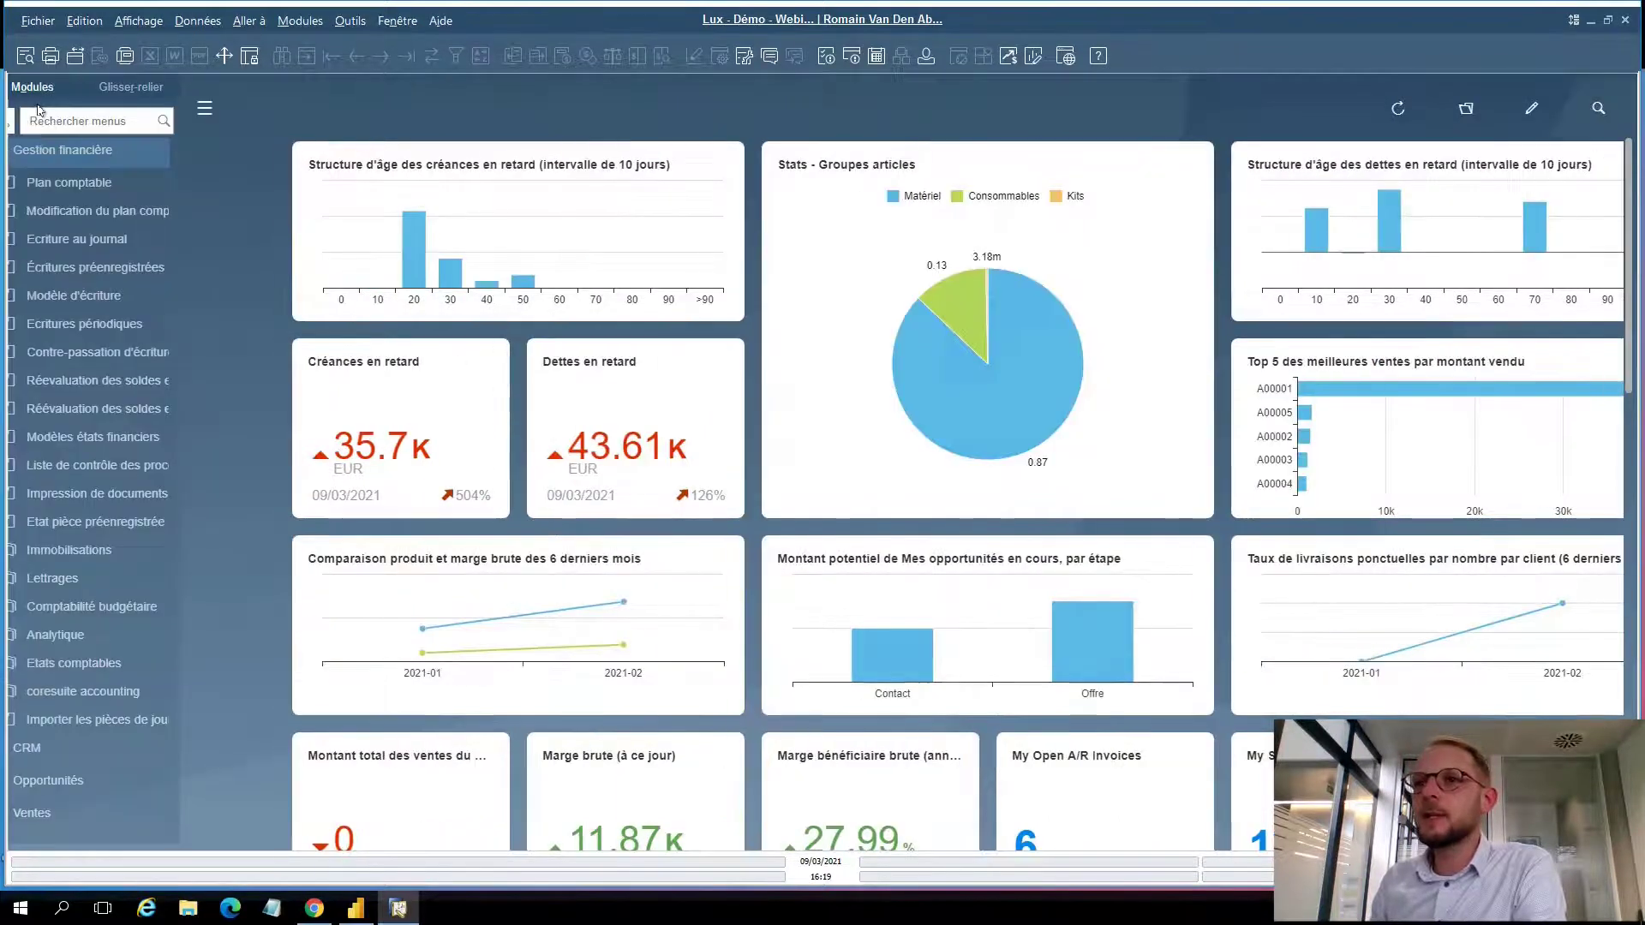
{"action": "left_click", "coordinate": [94, 151]}
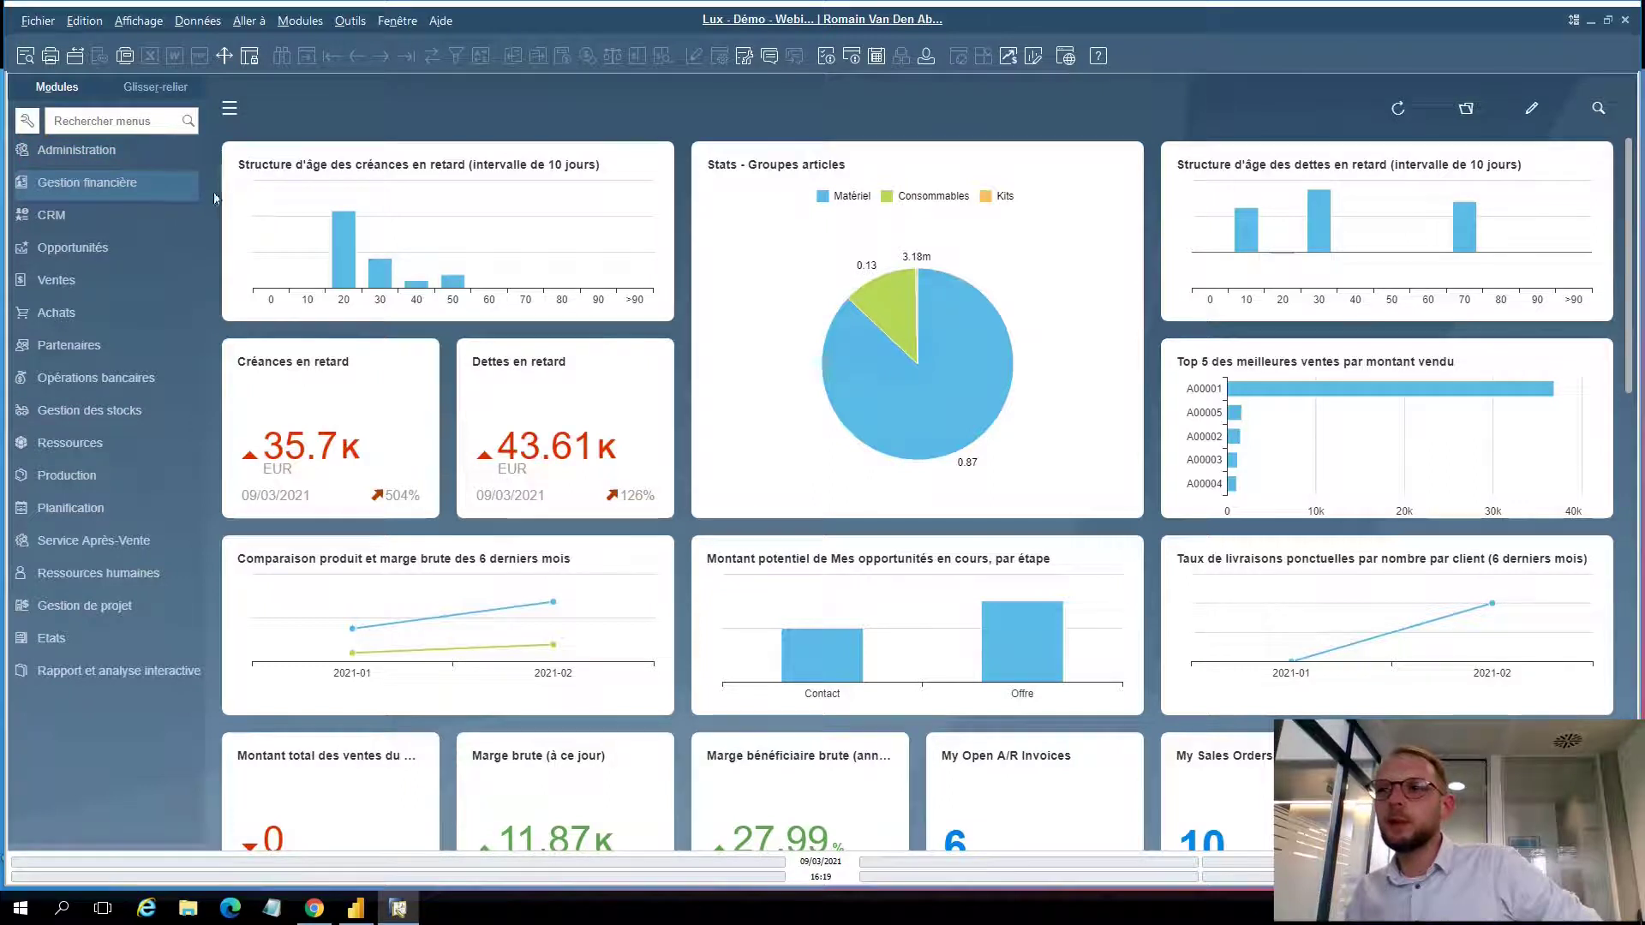
{"action": "left_click", "coordinate": [74, 244]}
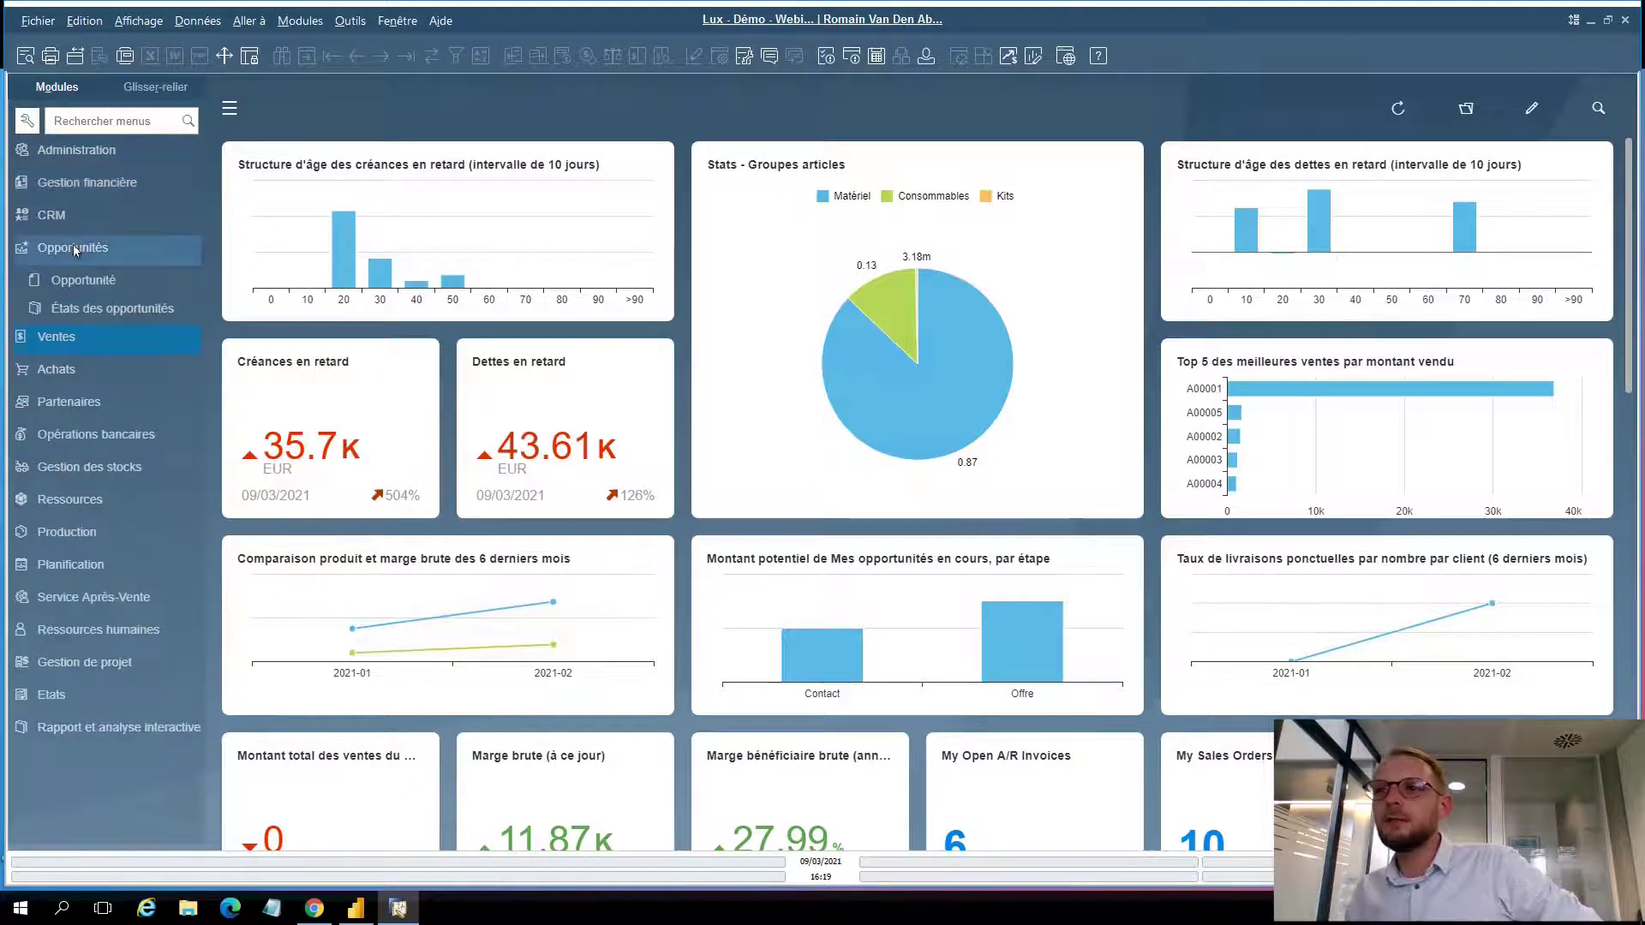
{"action": "left_click", "coordinate": [50, 183]}
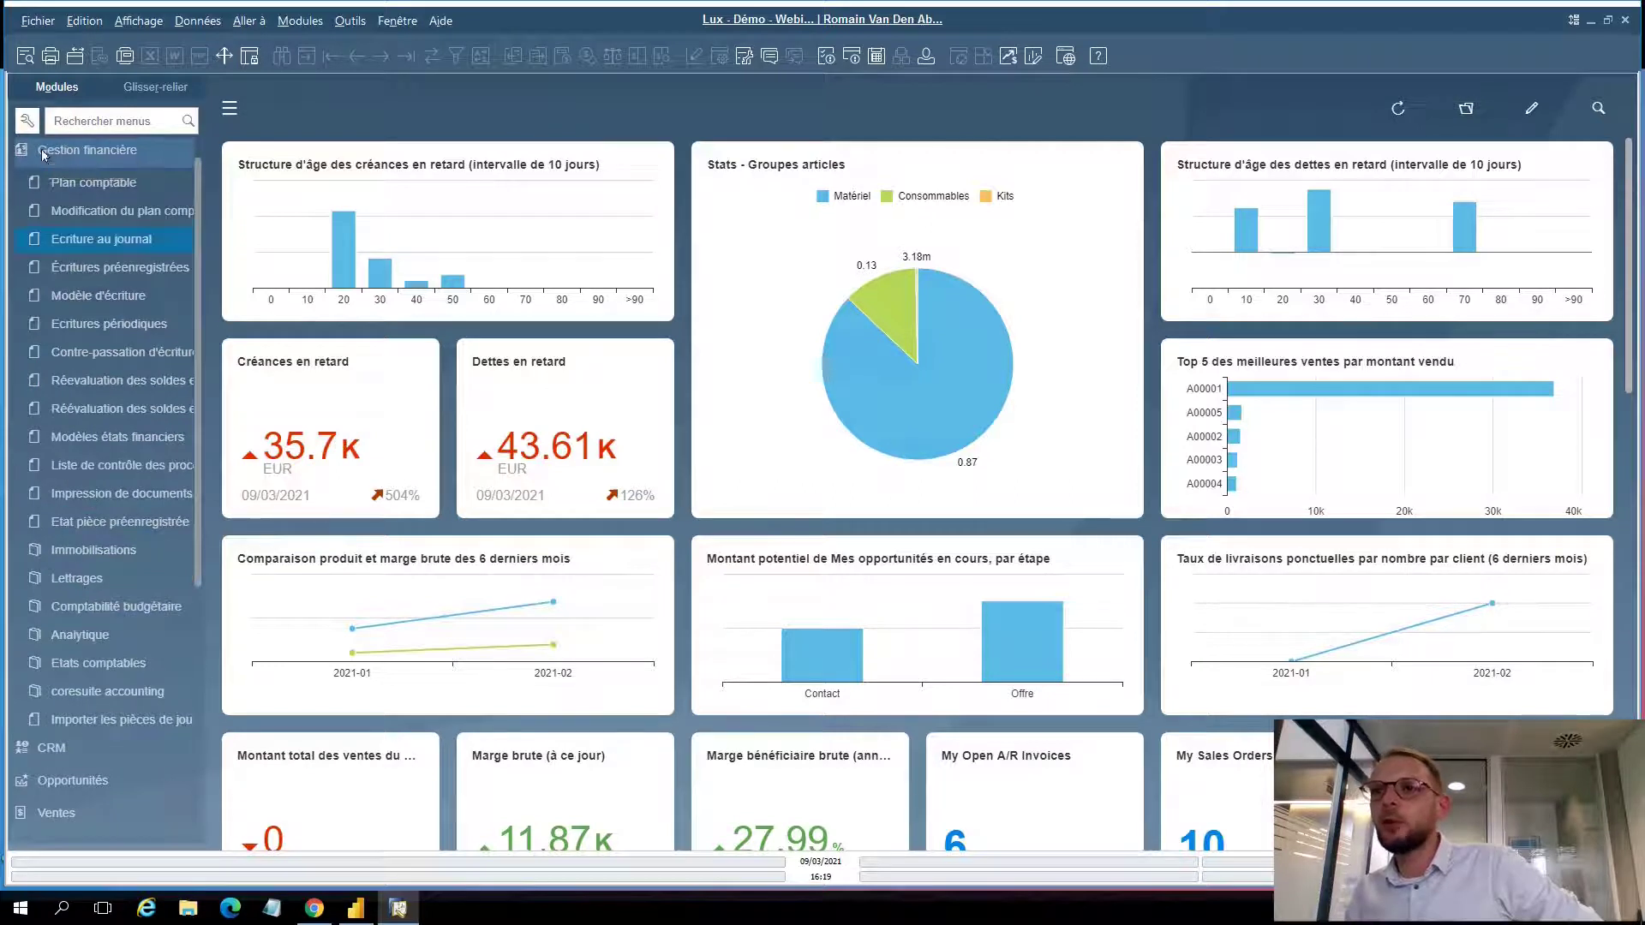
{"action": "left_click", "coordinate": [42, 155]}
Hide the Administration, Opportunités and CRM modules in the main menu's form options
{"action": "left_click", "coordinate": [27, 121]}
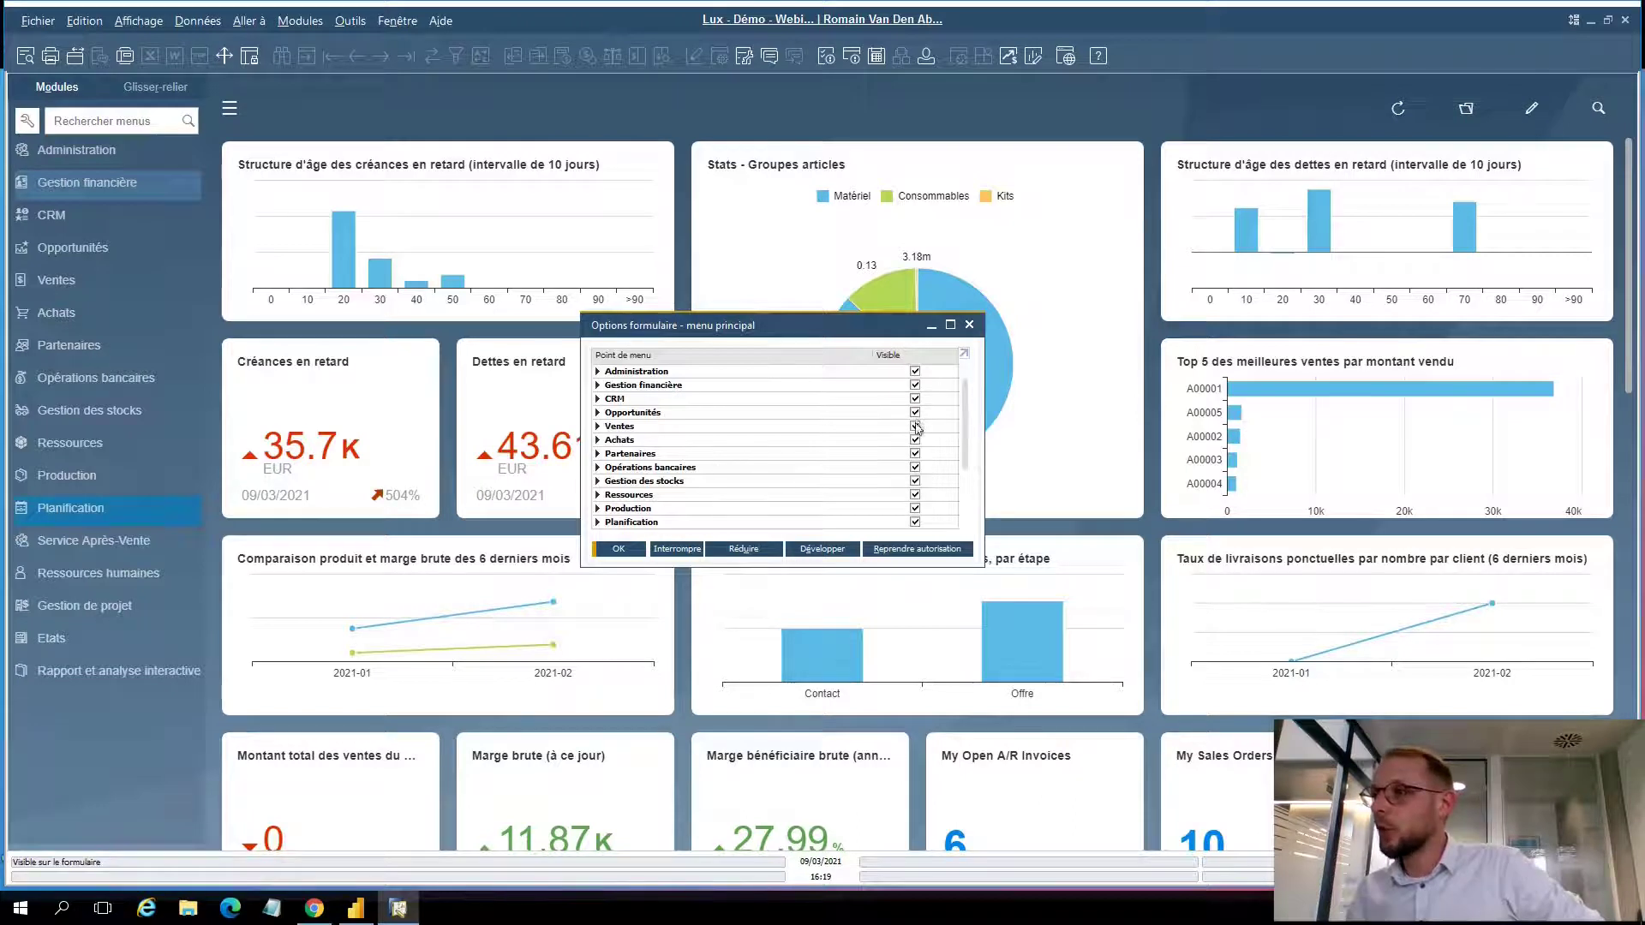
{"action": "left_click", "coordinate": [915, 372]}
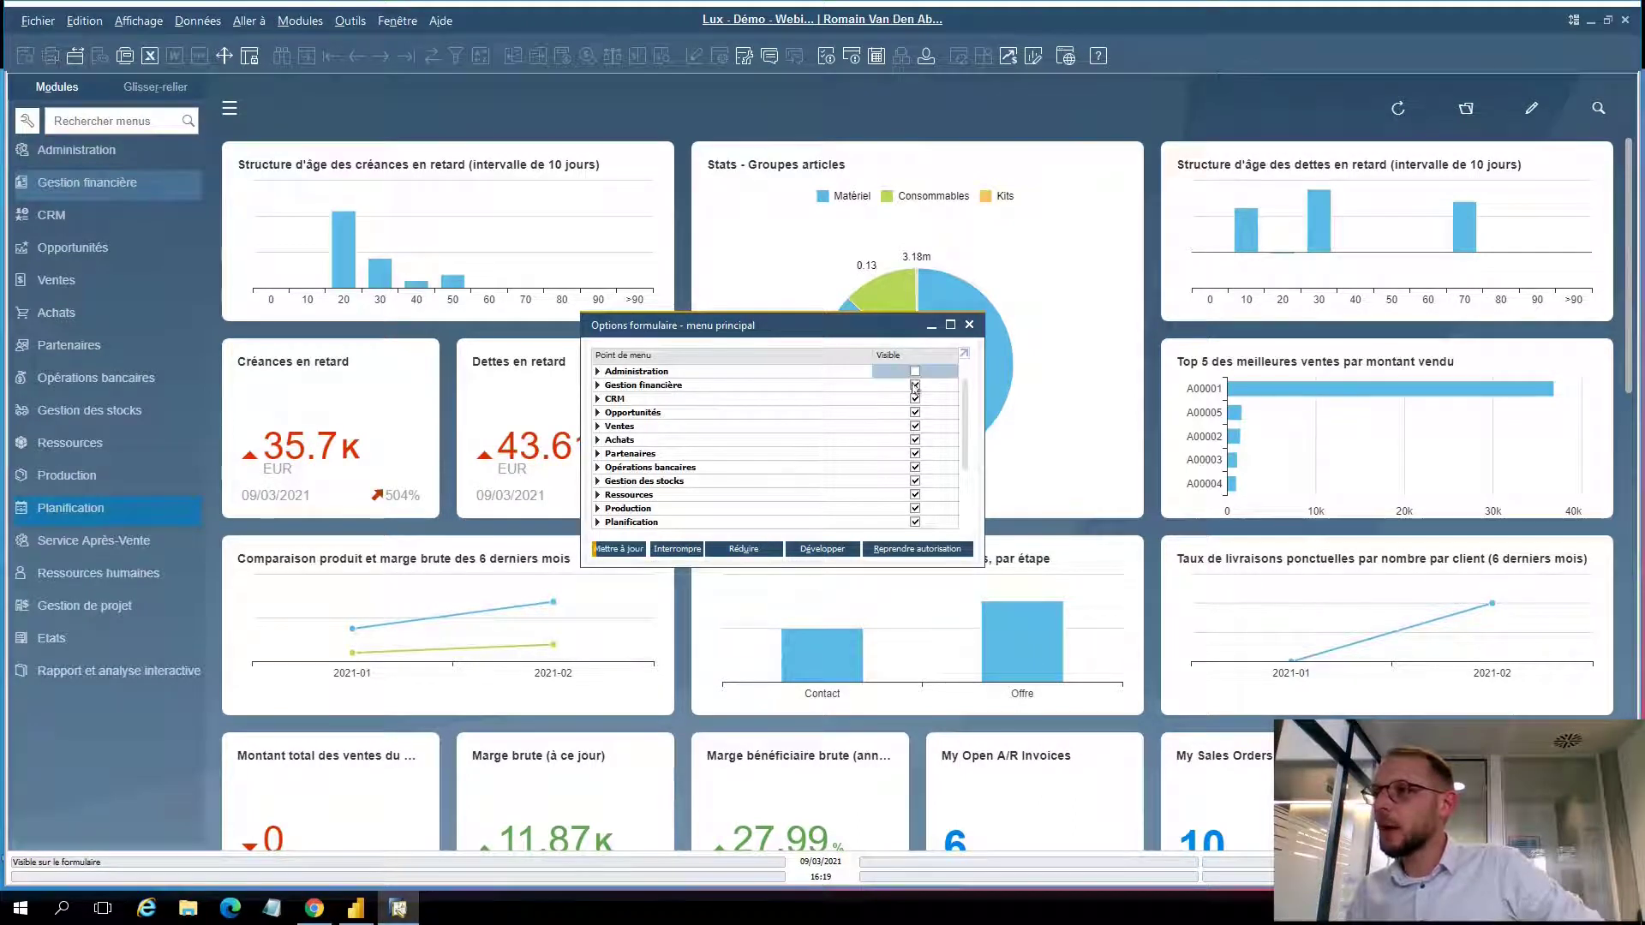
{"action": "left_click", "coordinate": [914, 387]}
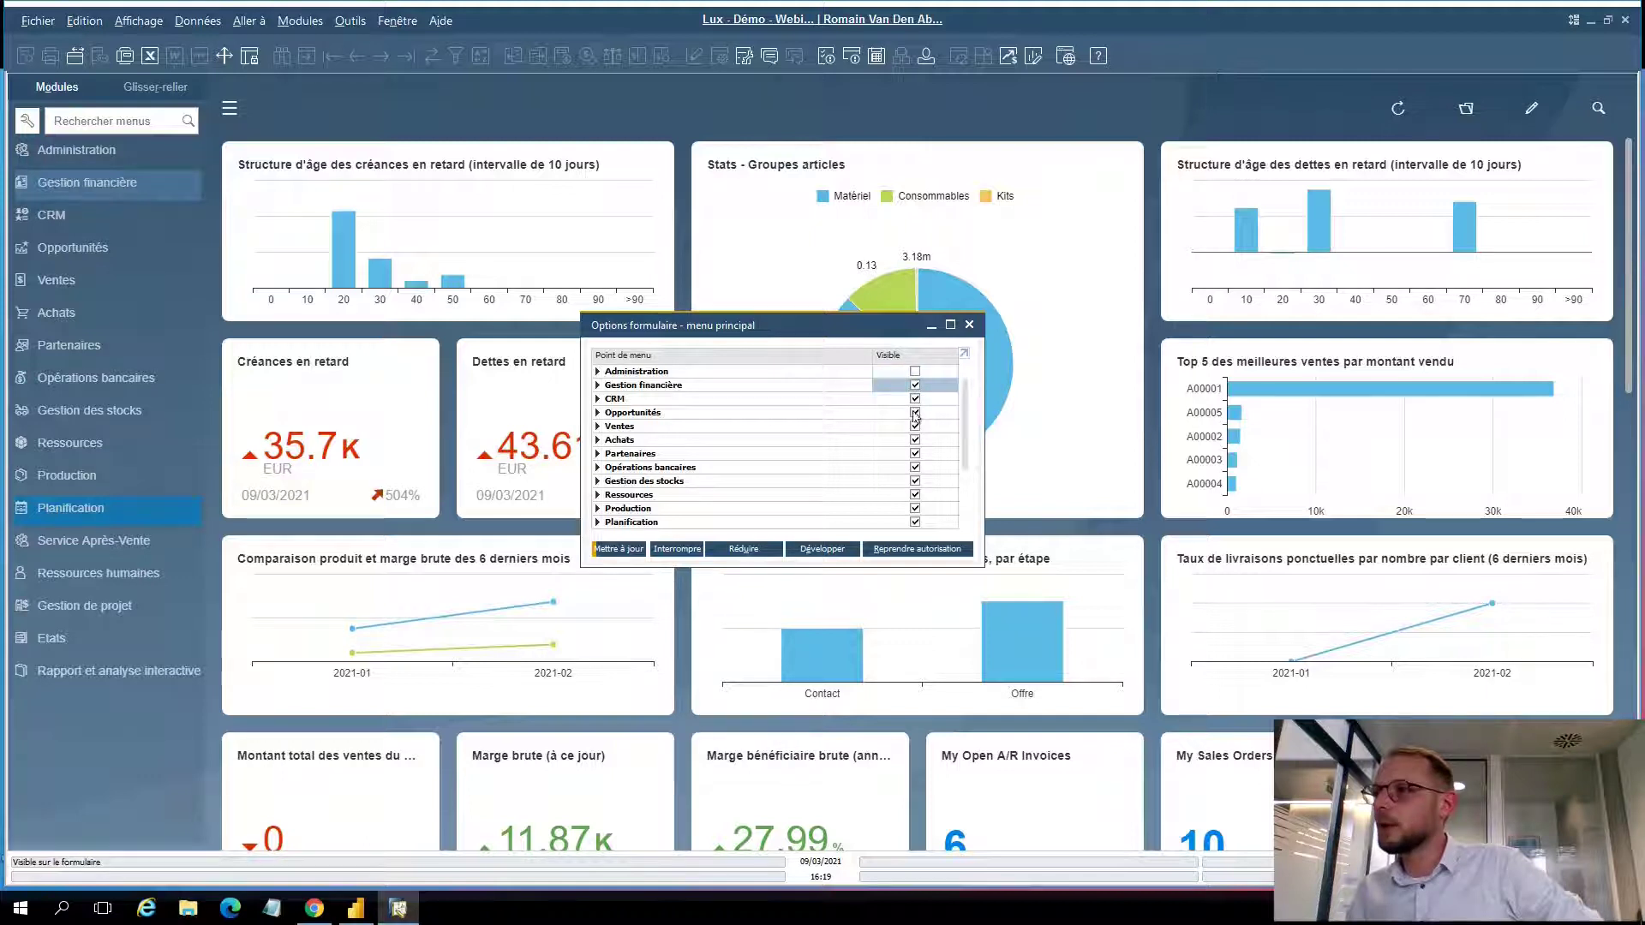
{"action": "left_click", "coordinate": [916, 411]}
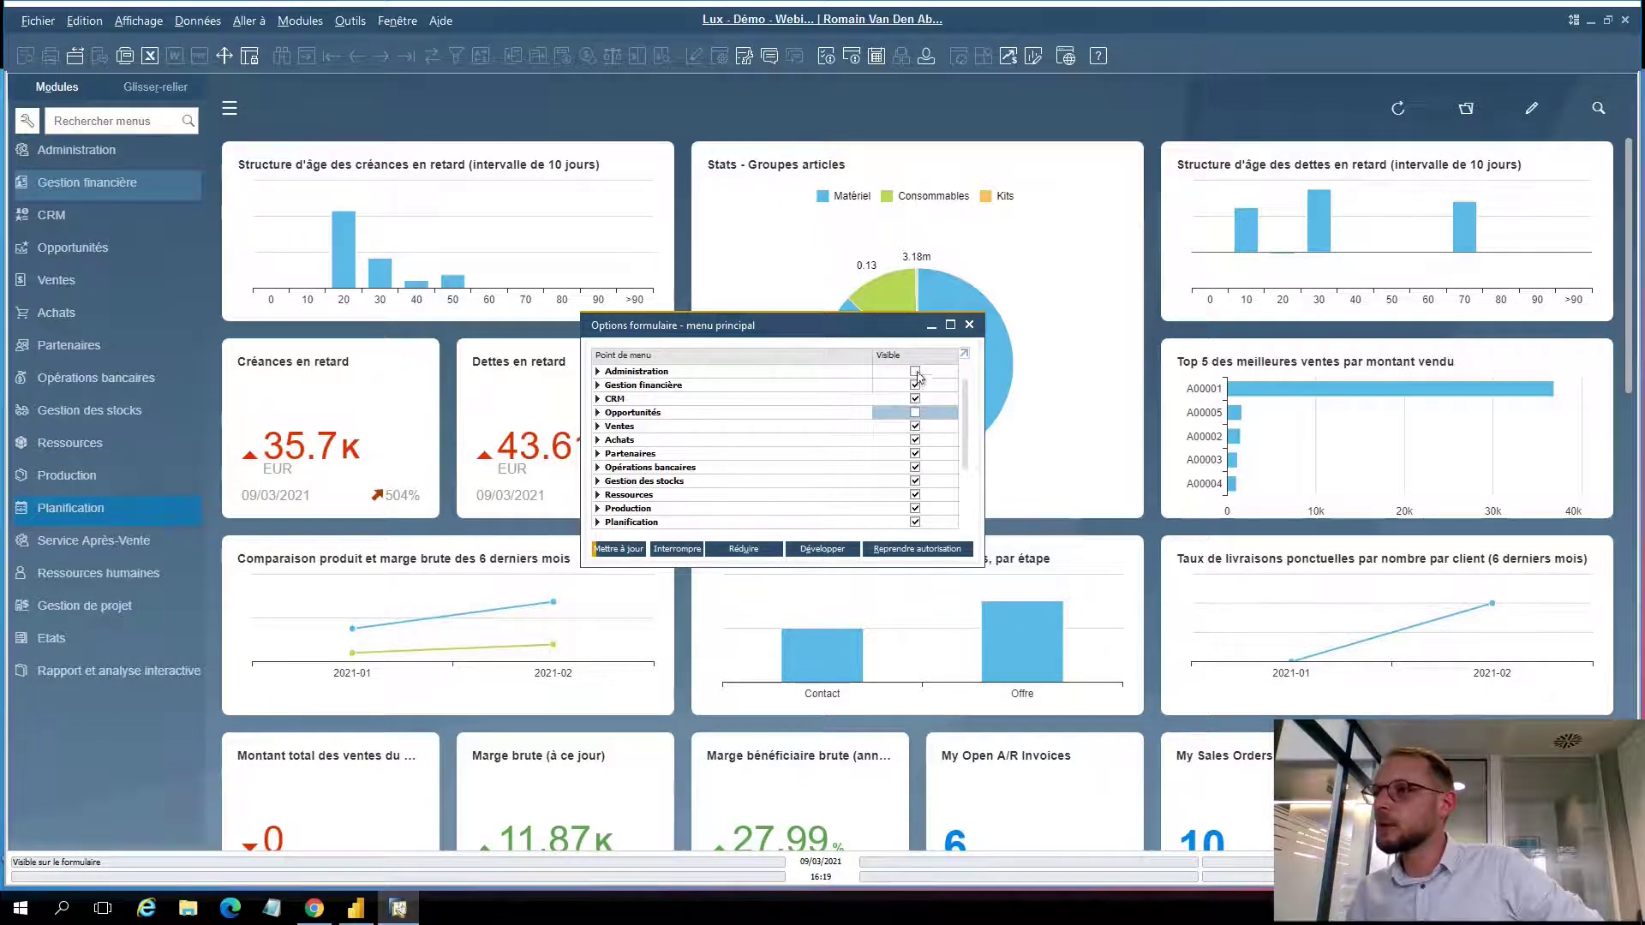
{"action": "left_click", "coordinate": [915, 399]}
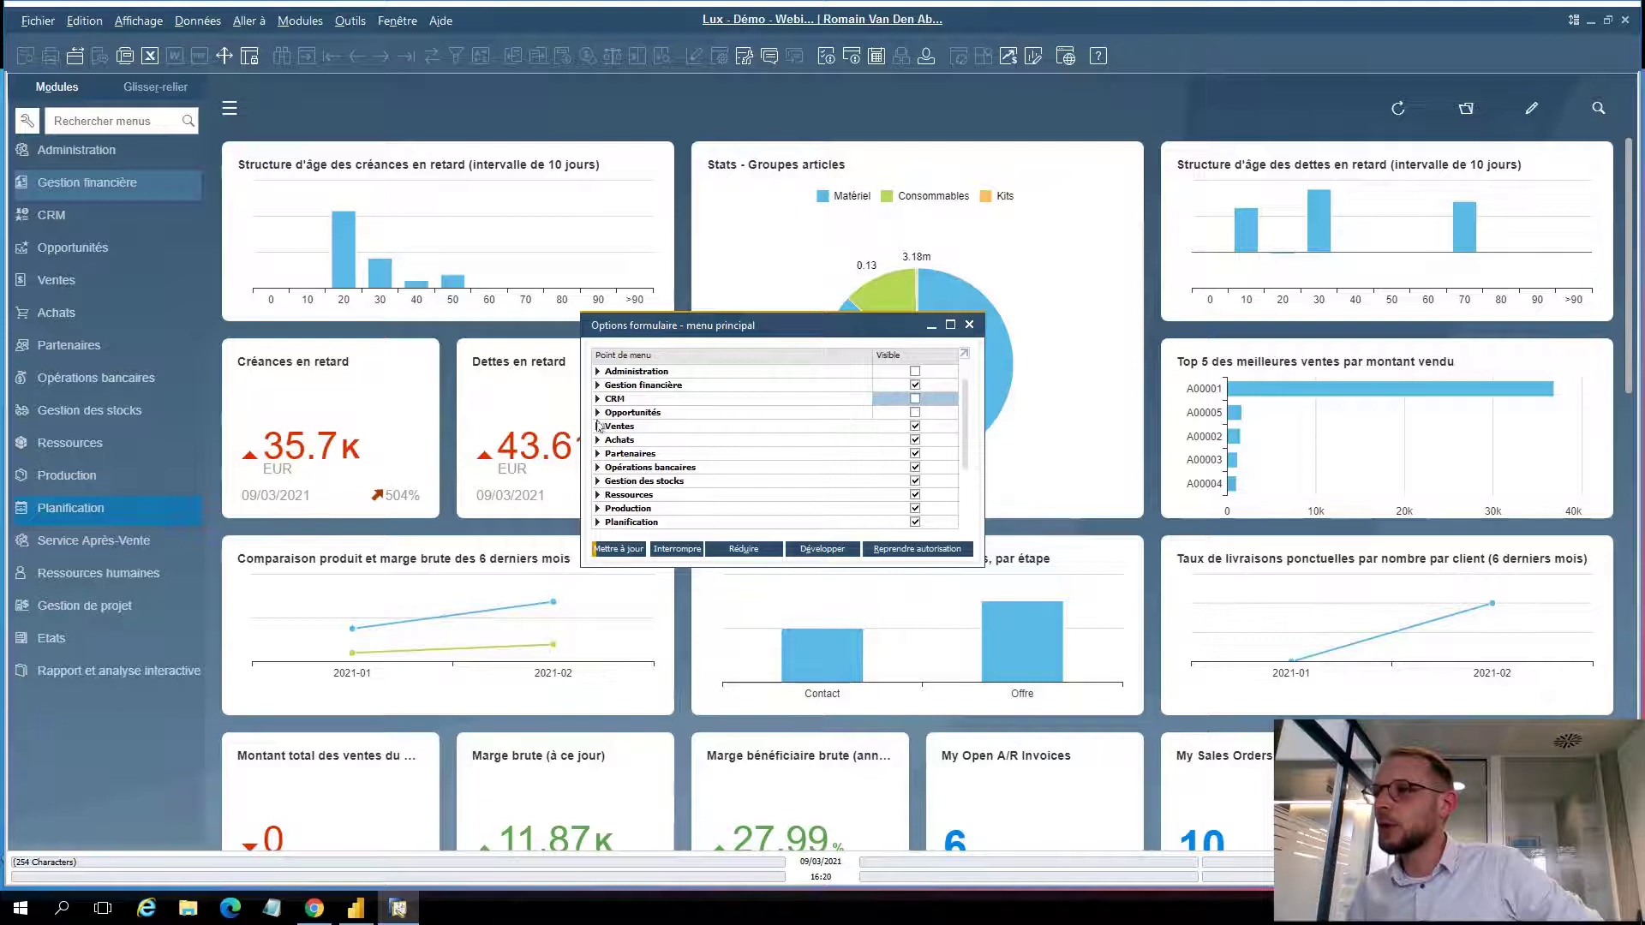
Hide the Contrat-cadre vente entry of the Ventes module and apply the menu visibility changes
{"action": "left_click", "coordinate": [599, 427]}
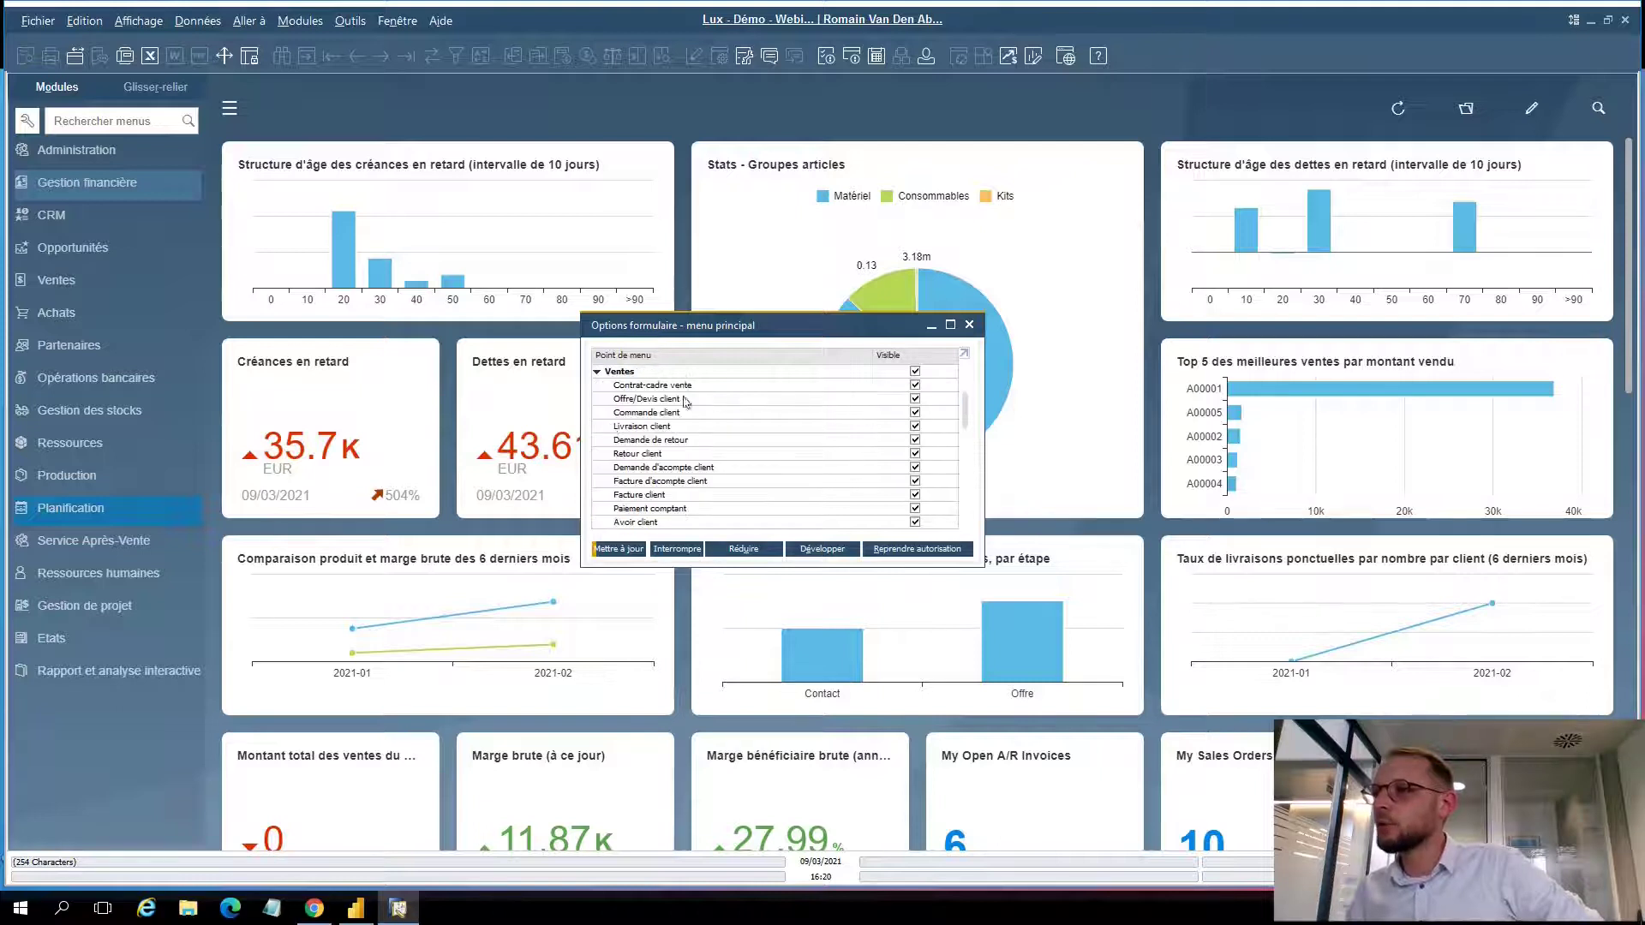
{"action": "left_click", "coordinate": [915, 385]}
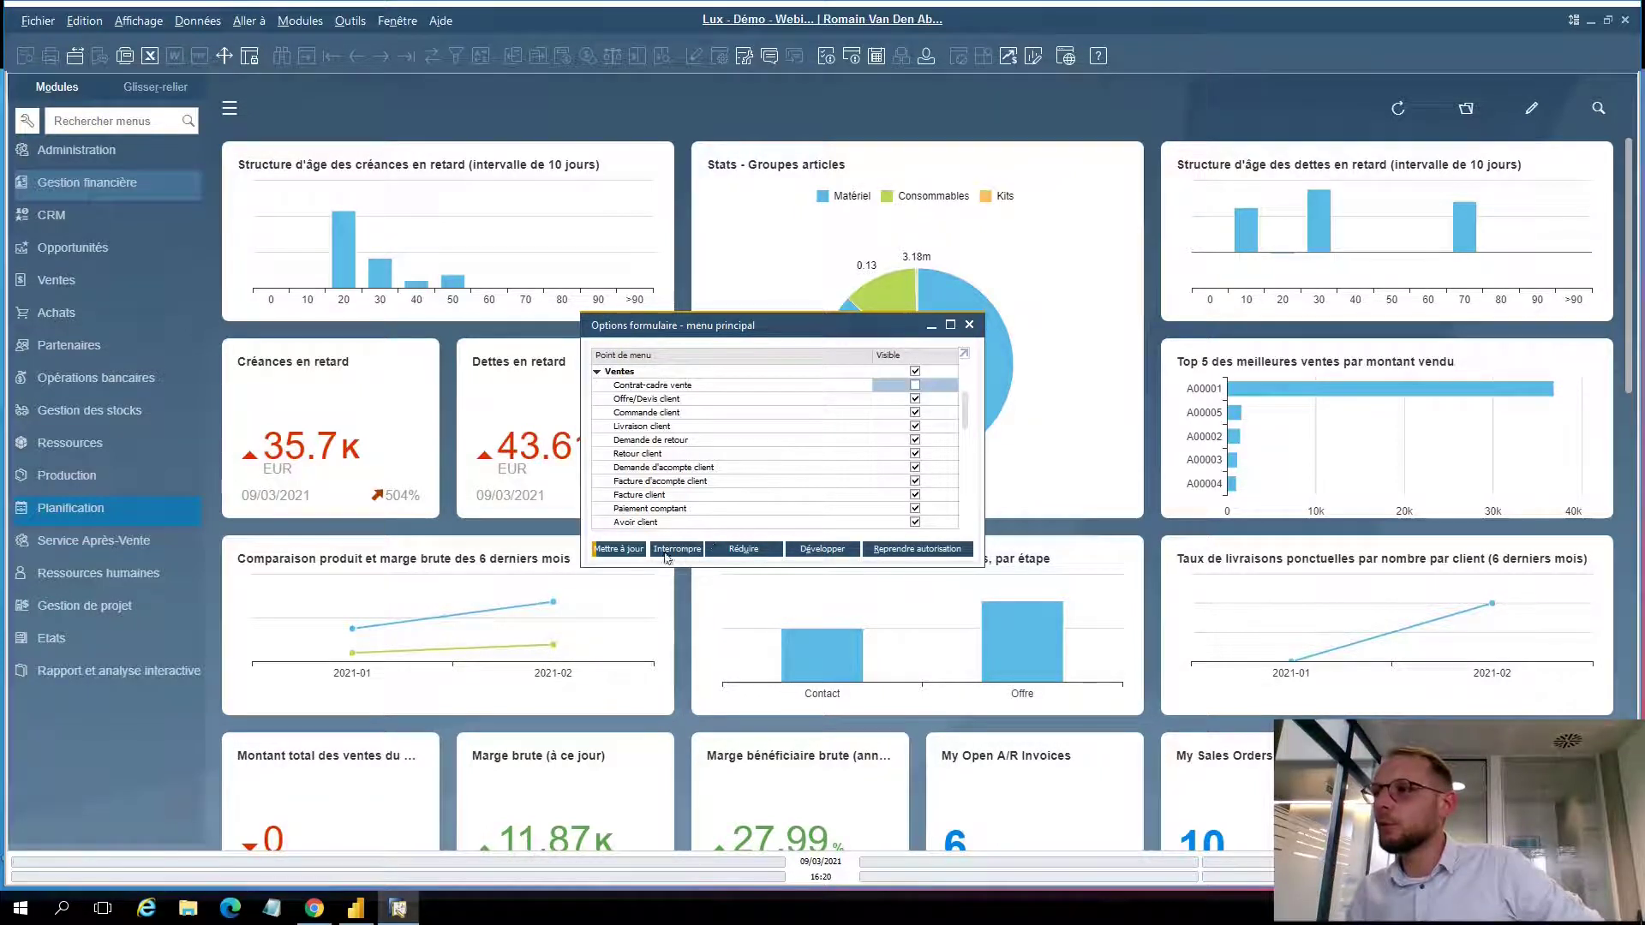
{"action": "left_click", "coordinate": [914, 386]}
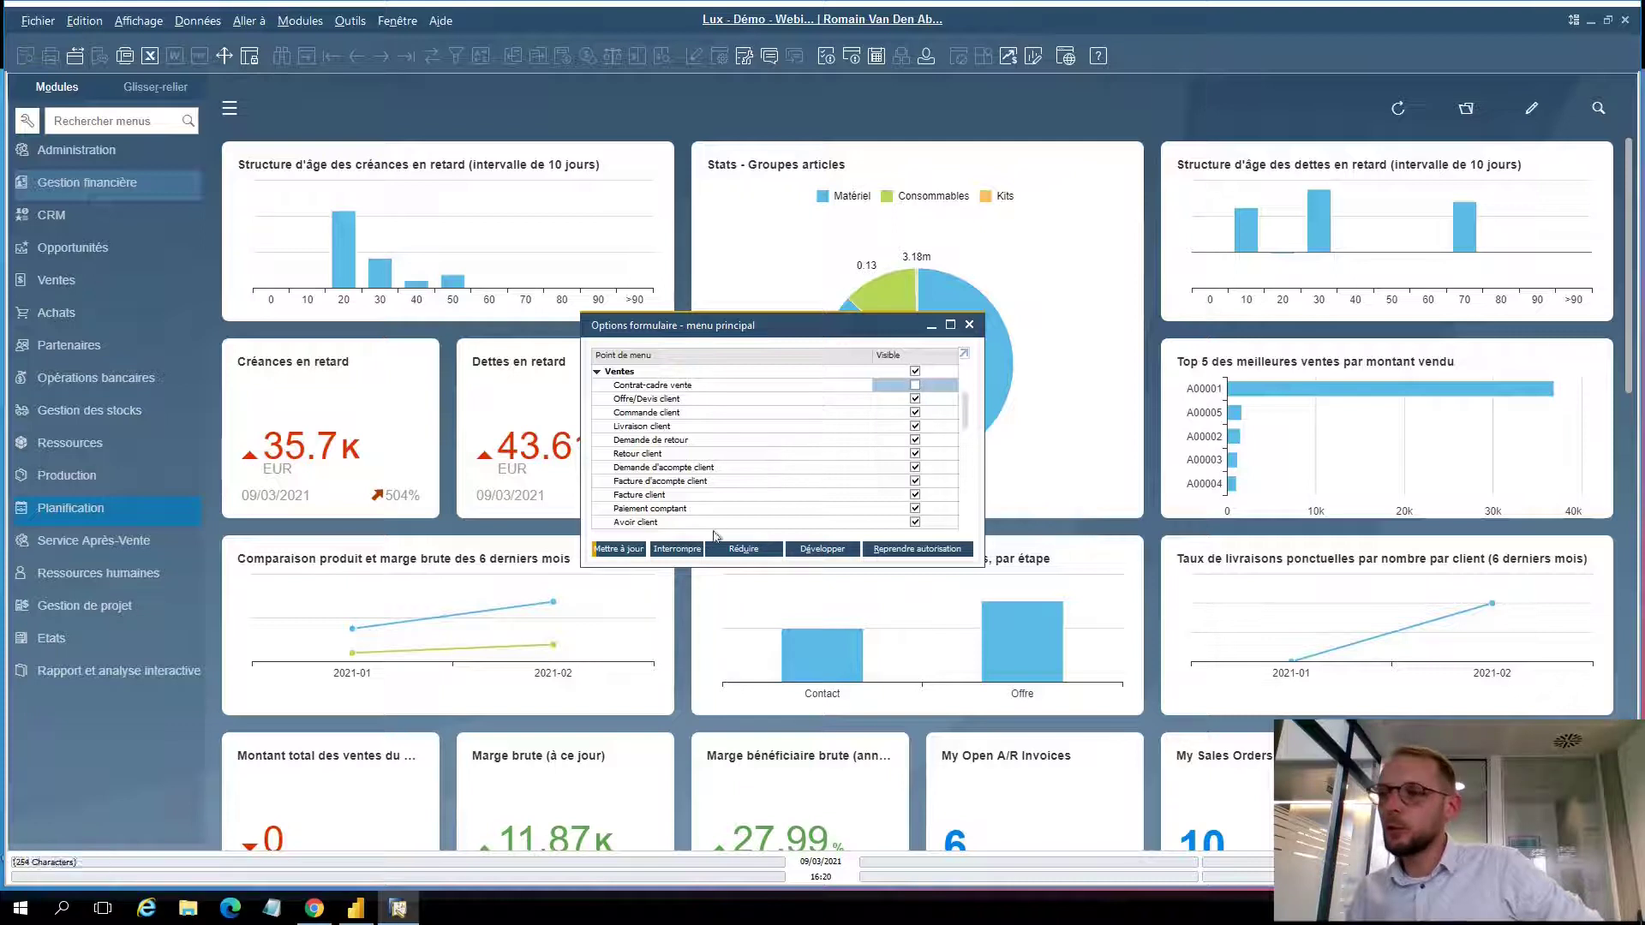
{"action": "left_click", "coordinate": [617, 550]}
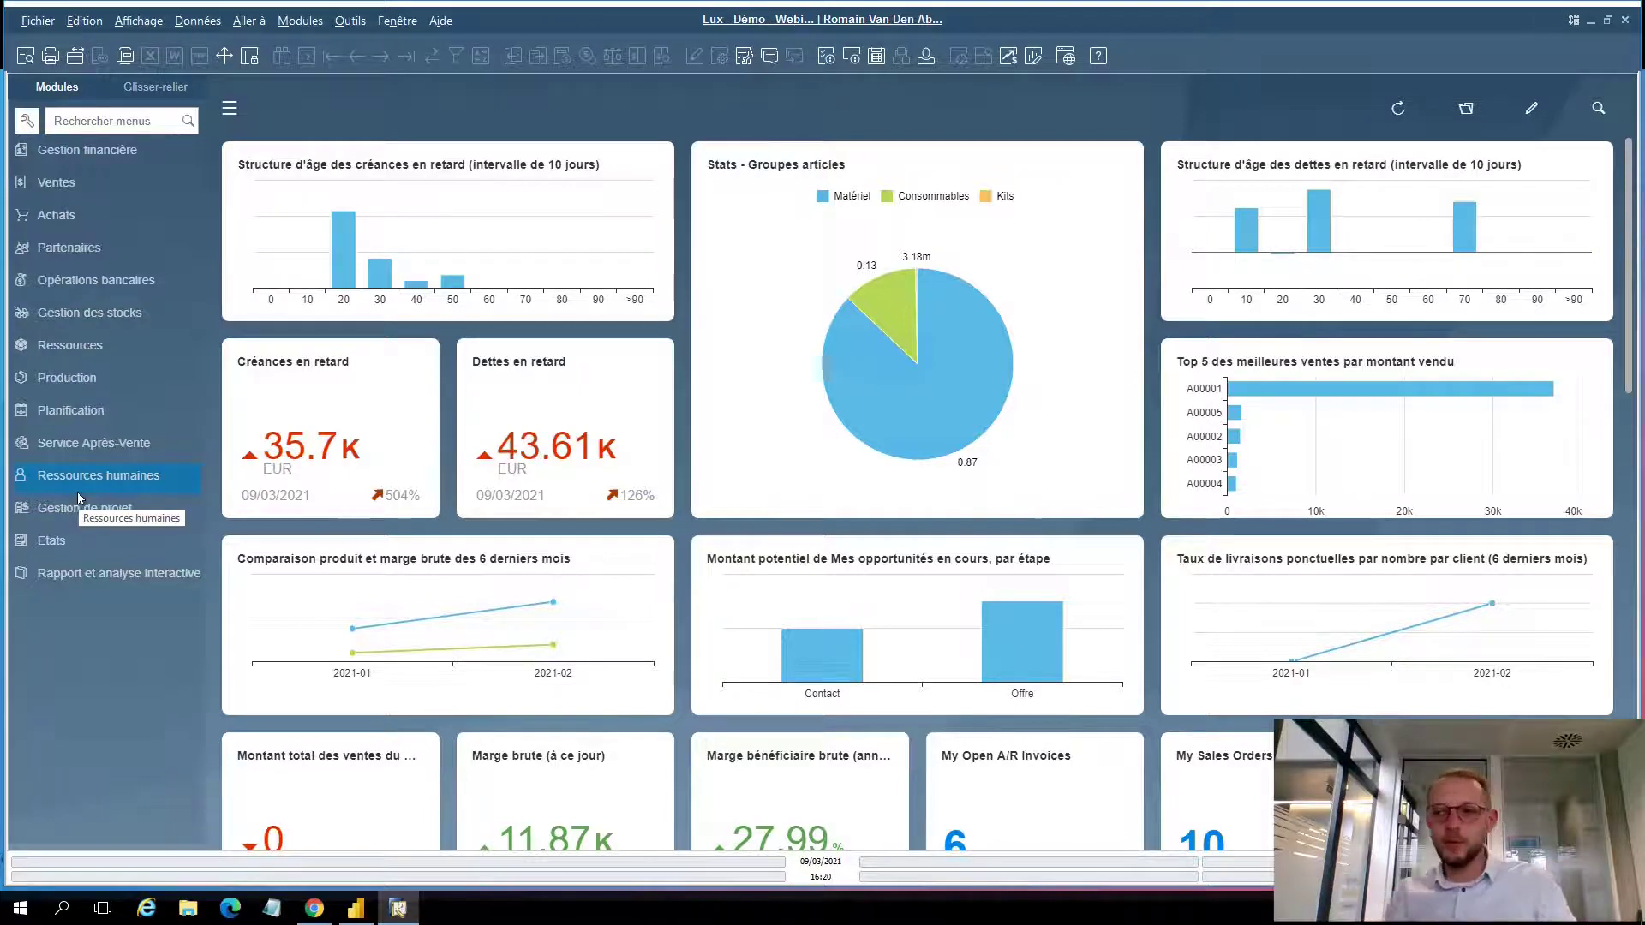
Check the complete list of modules in the menu bar, including the Gestion financière entries
{"action": "left_click", "coordinate": [187, 124]}
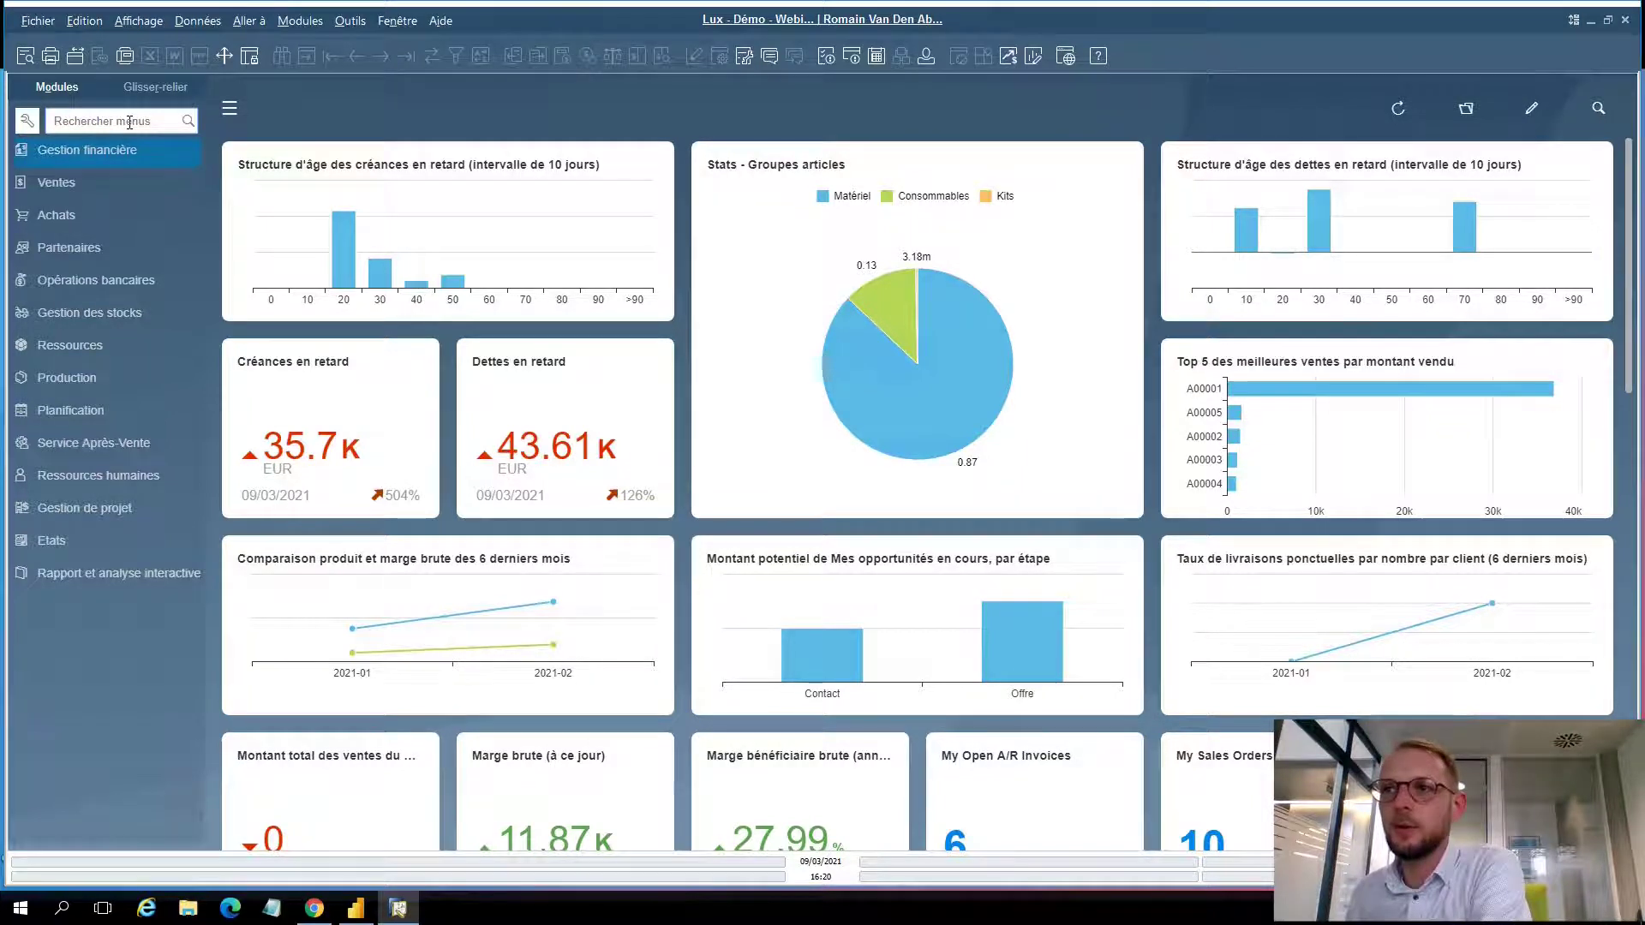
{"action": "left_click", "coordinate": [308, 24]}
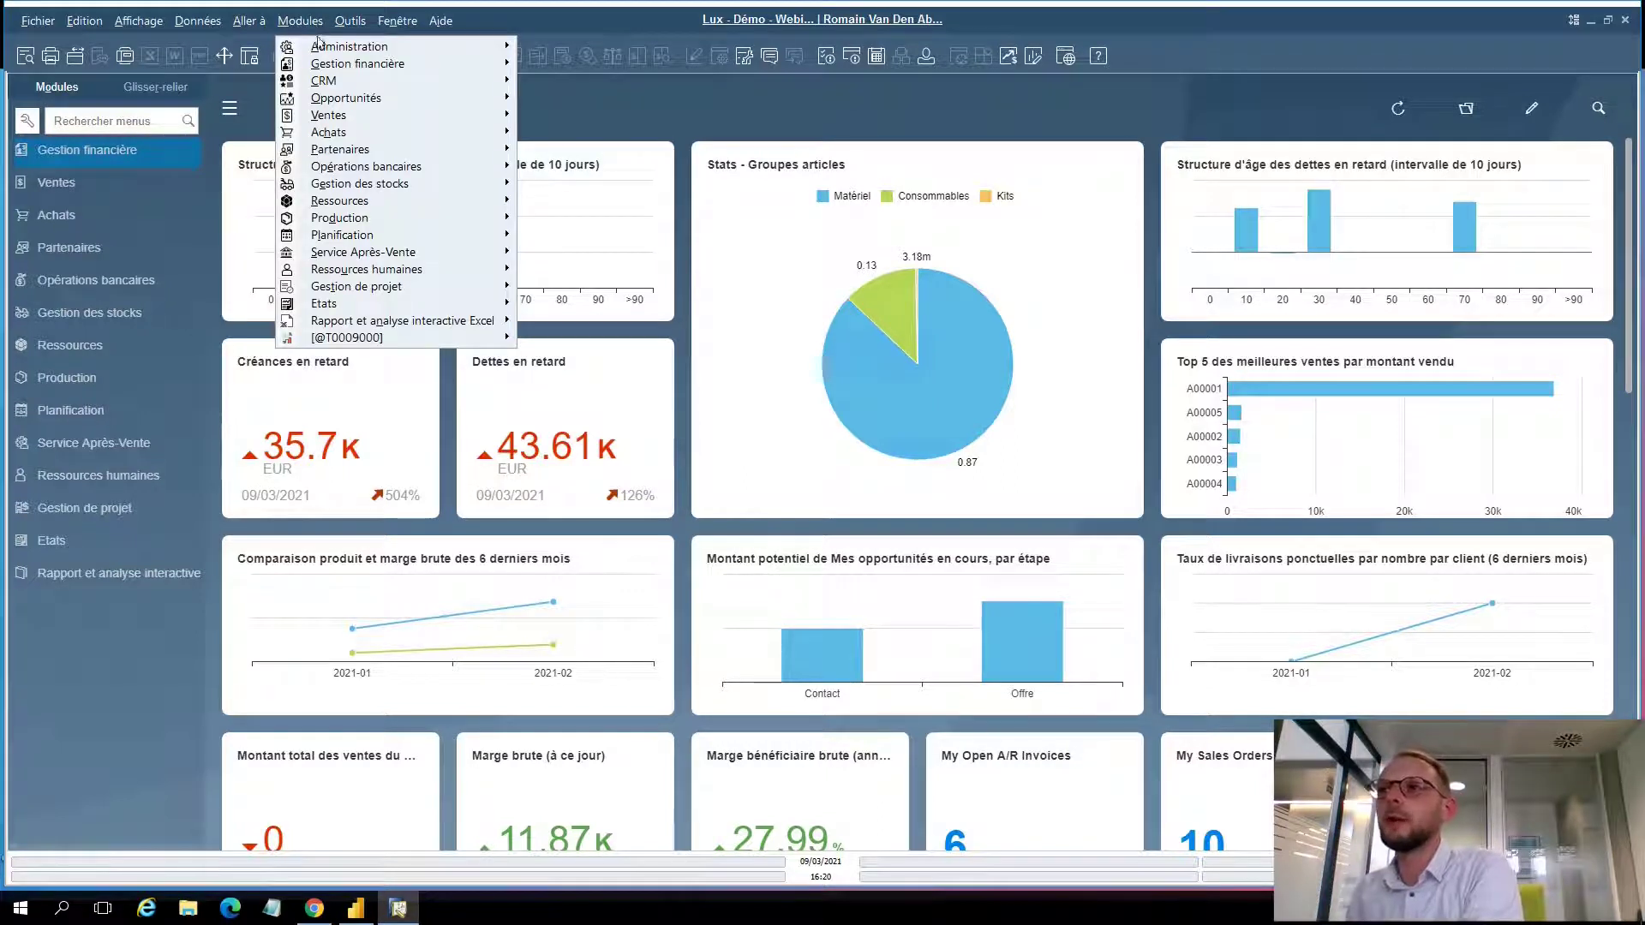
{"action": "mouse_move", "coordinate": [339, 67]}
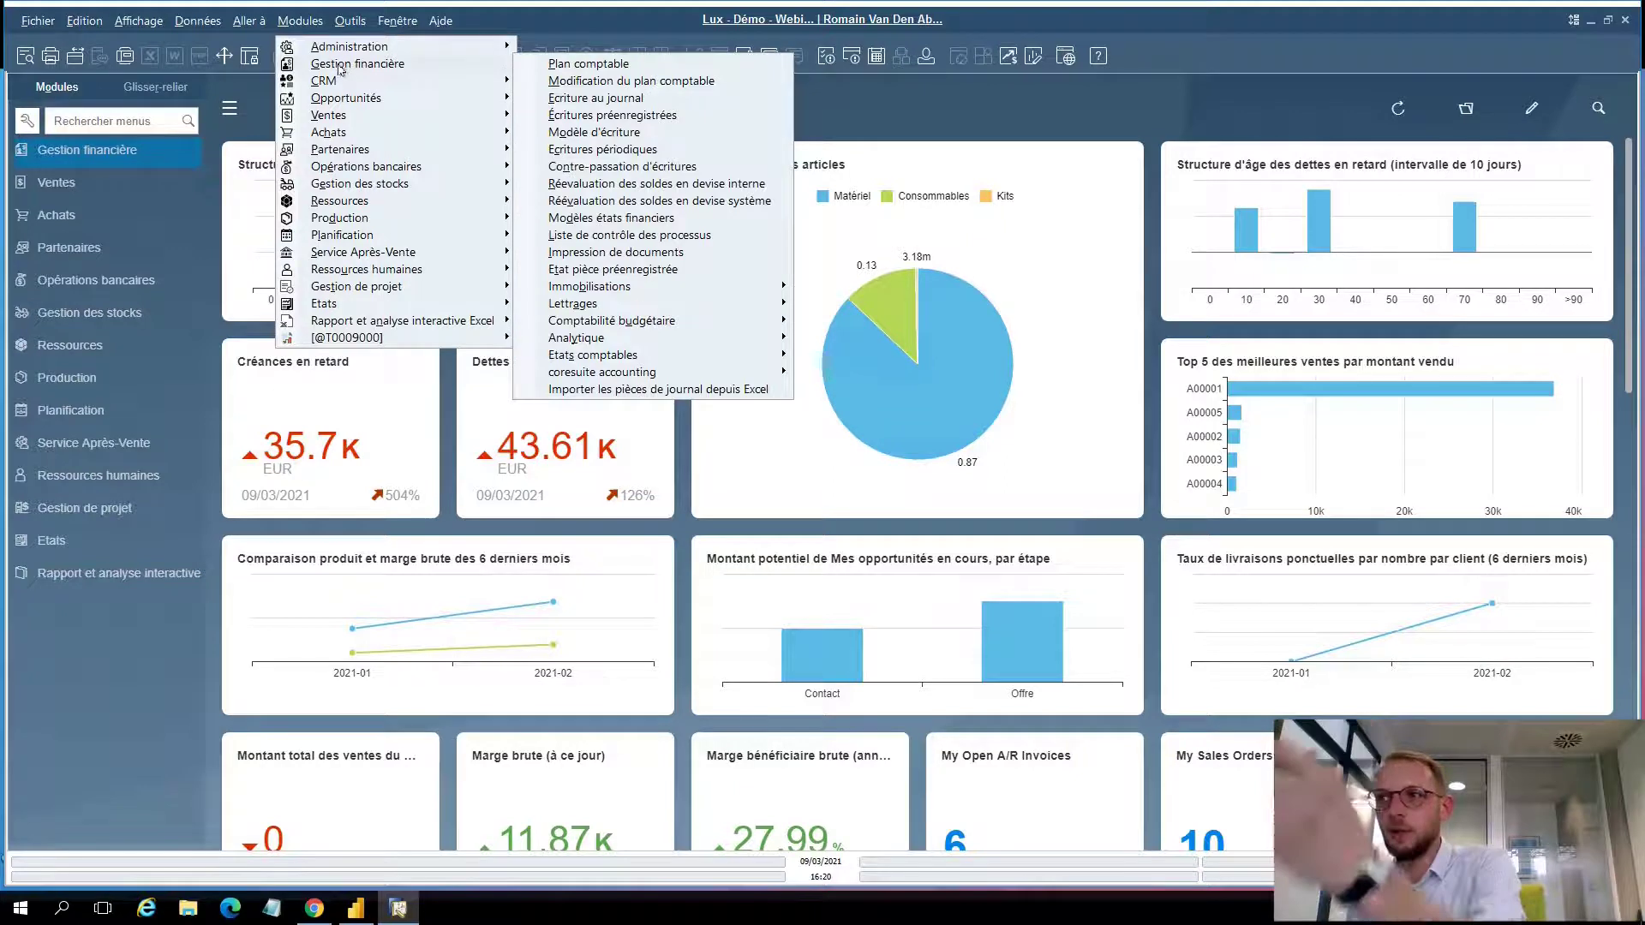
{"action": "left_click", "coordinate": [296, 25]}
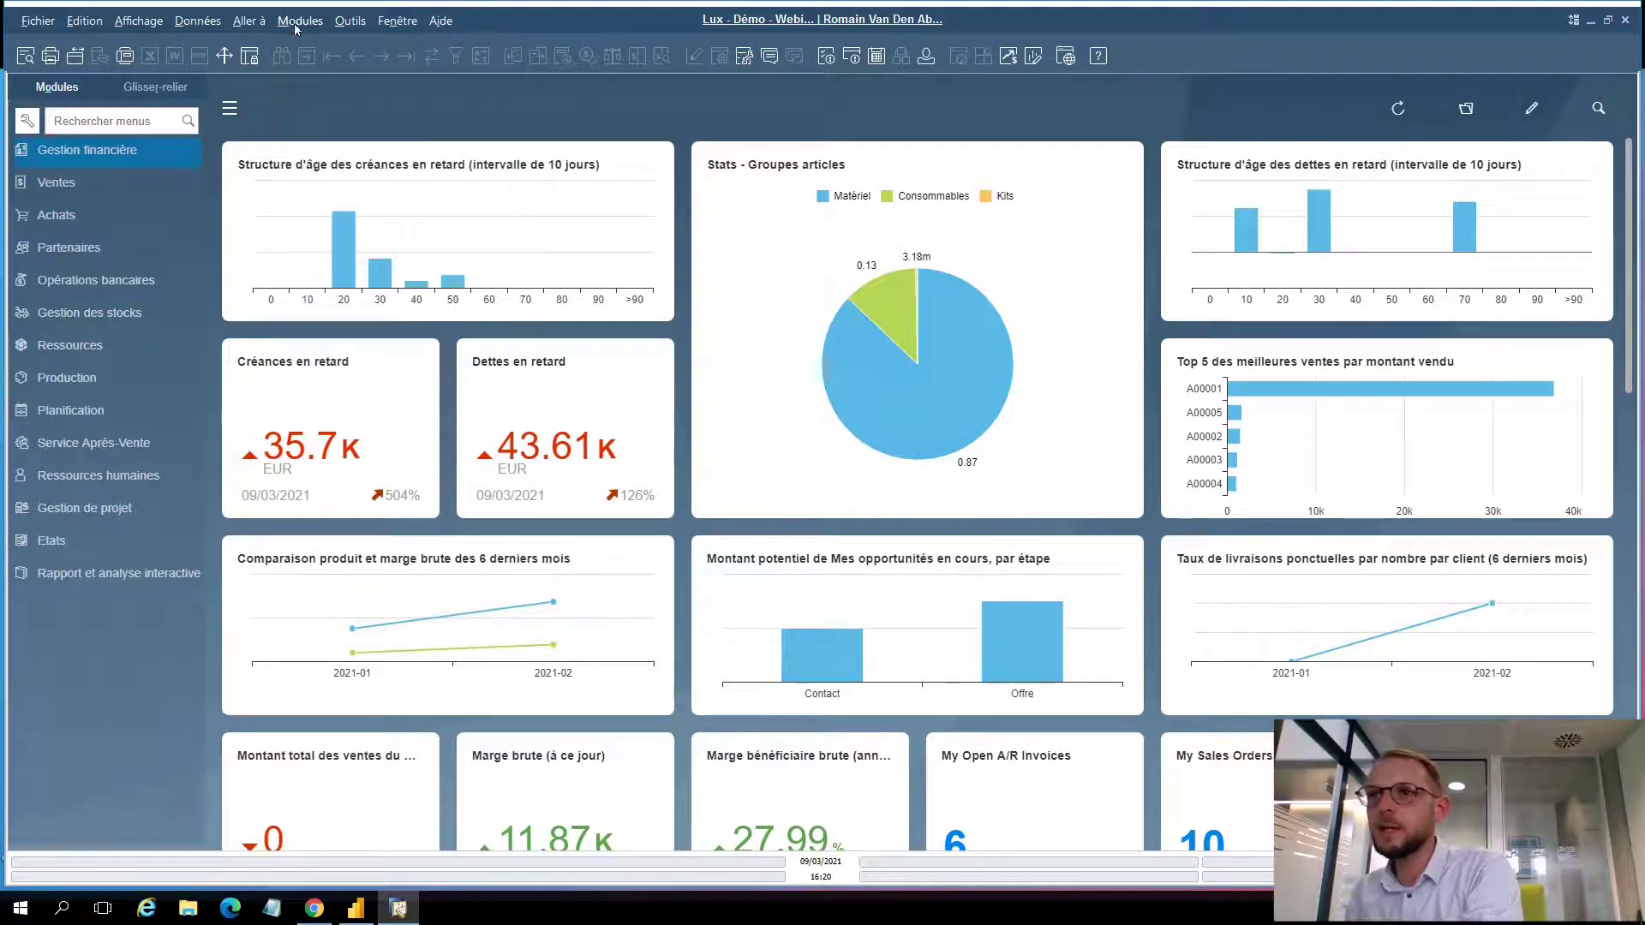
Make the Administration, CRM and Opportunités modules visible again in the main menu and apply the change
{"action": "left_click", "coordinate": [26, 121]}
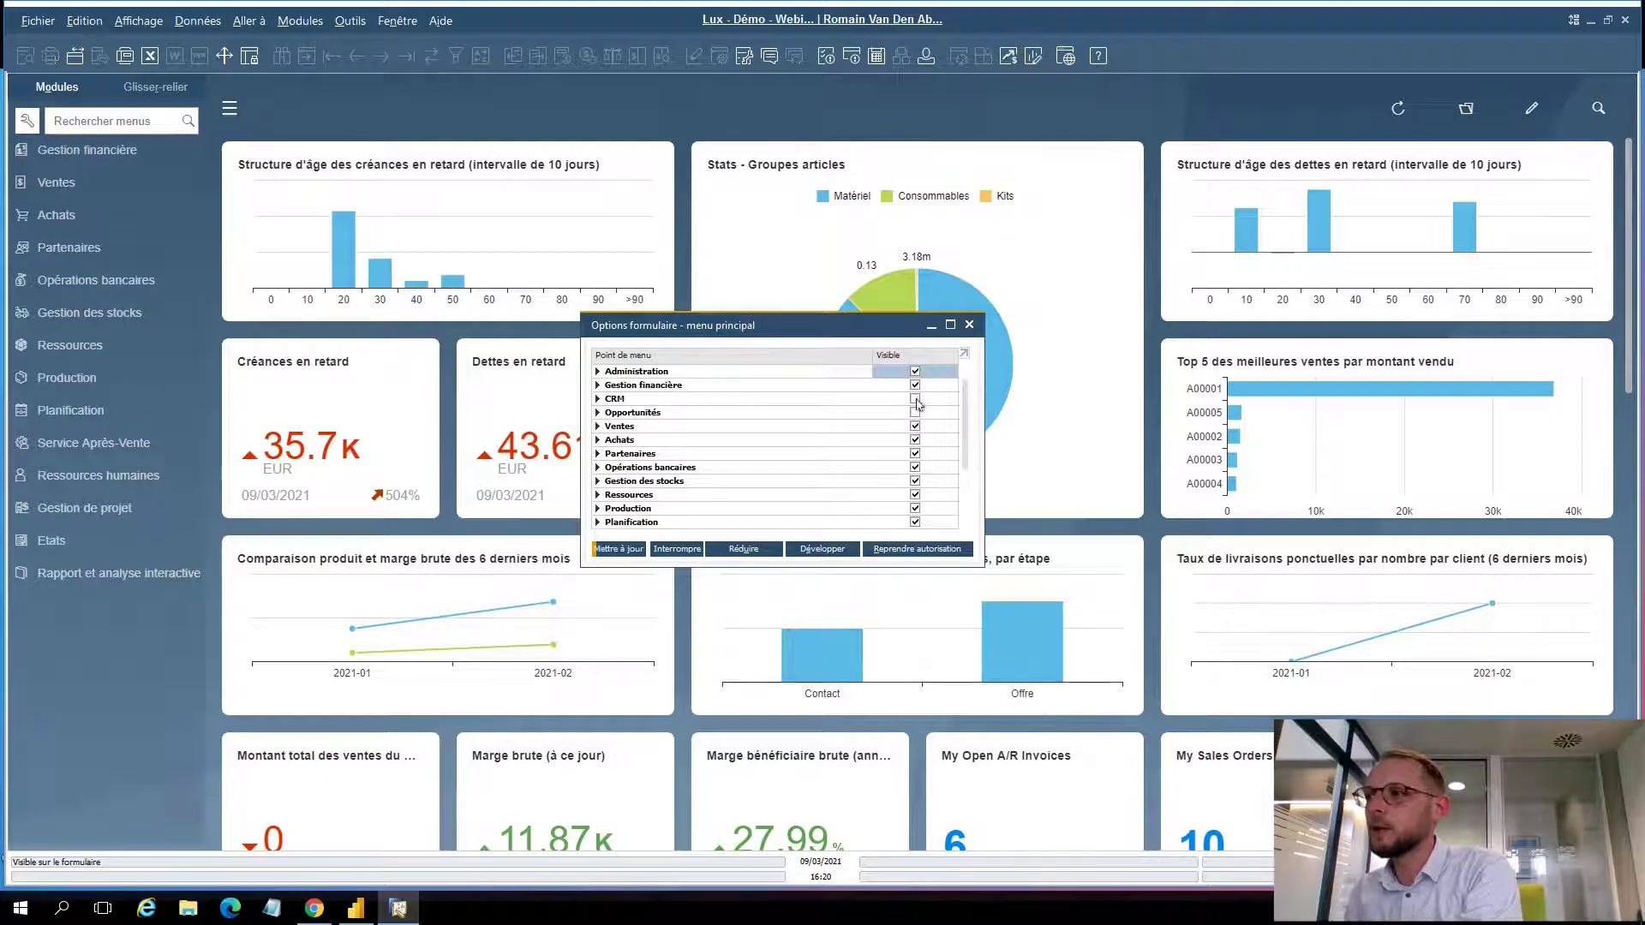
{"action": "left_click", "coordinate": [915, 398]}
{"action": "left_click", "coordinate": [915, 412]}
{"action": "left_click", "coordinate": [613, 549]}
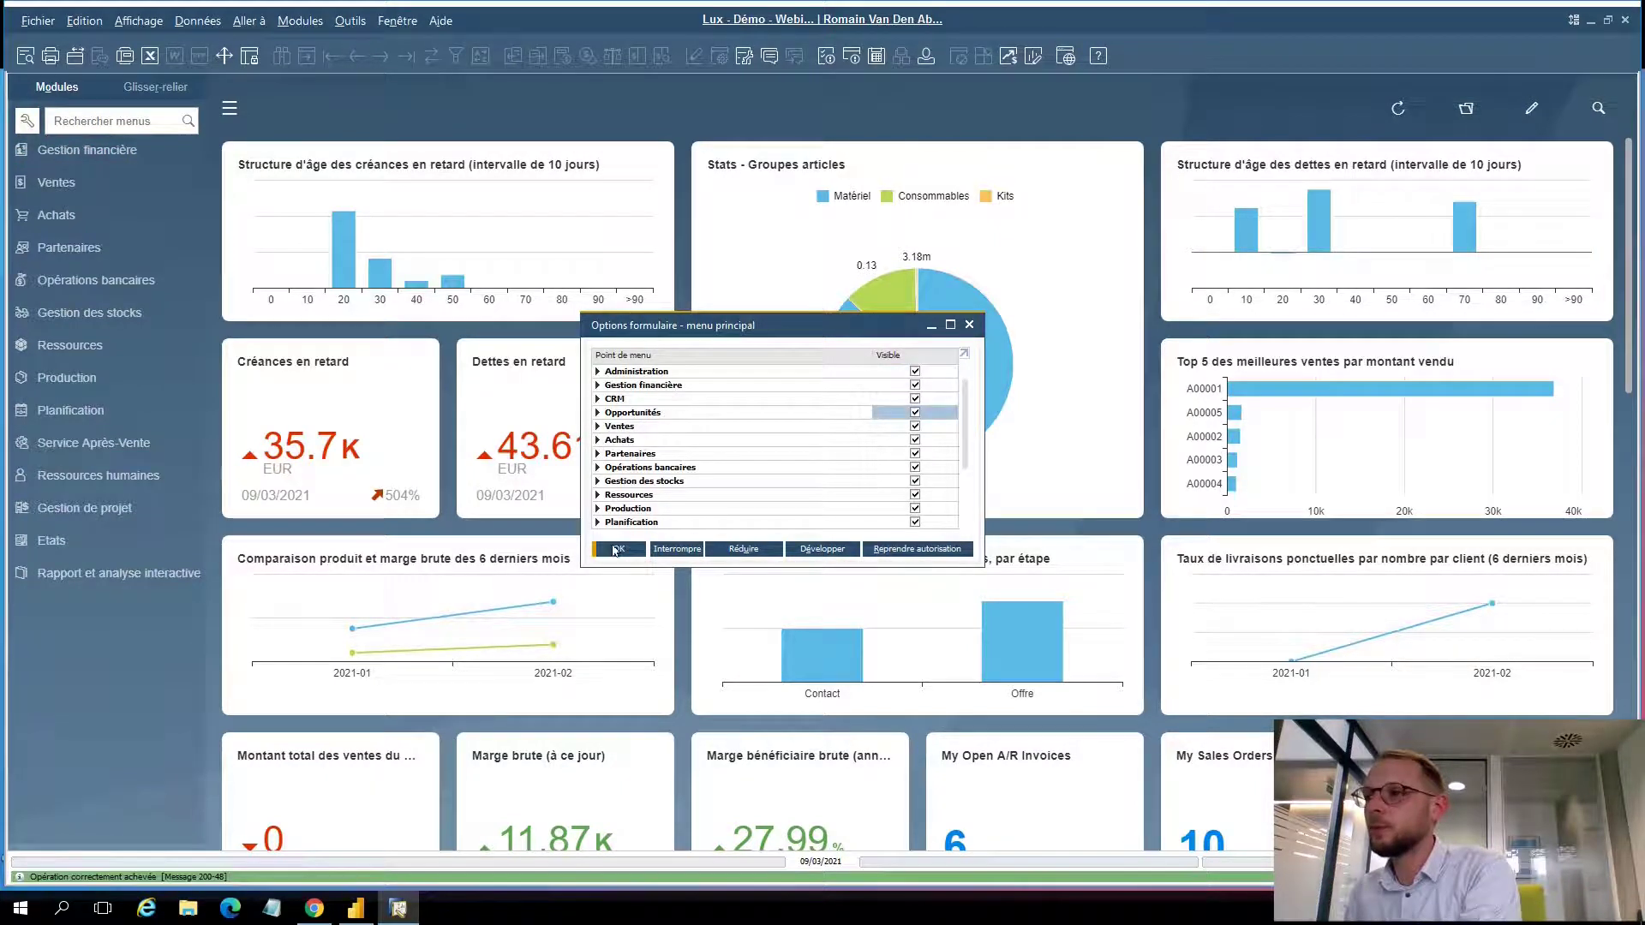
{"action": "left_click", "coordinate": [617, 549]}
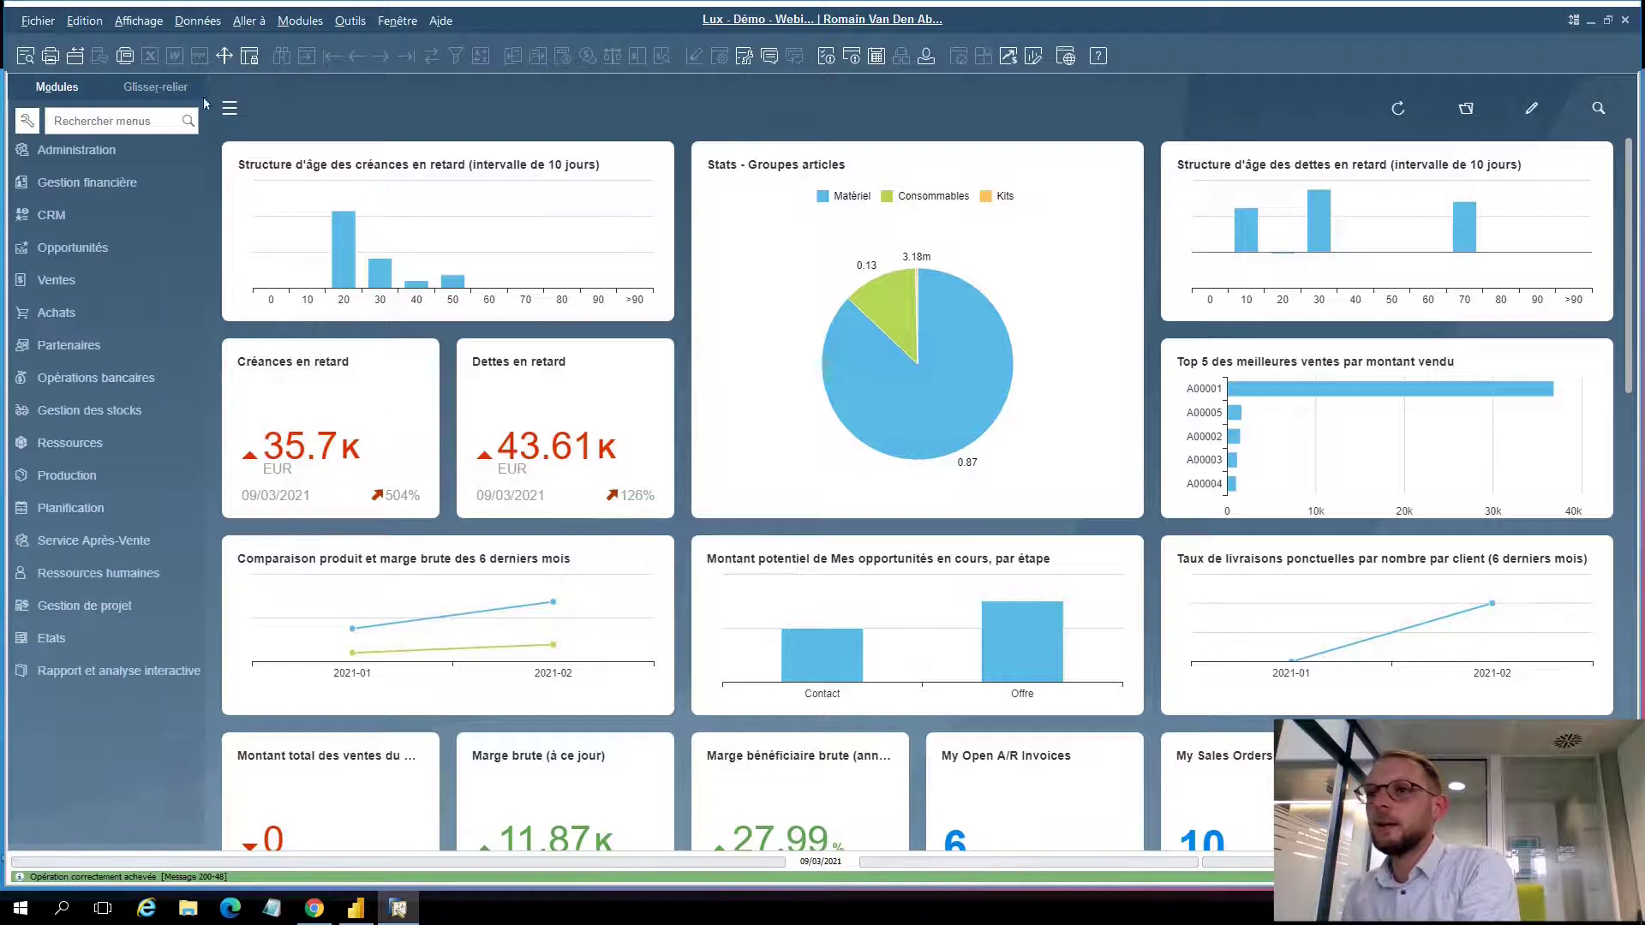
Hide the main menu and open a new Commande client from the dashboard's Procédure de vente diagram
{"action": "left_click", "coordinate": [229, 109]}
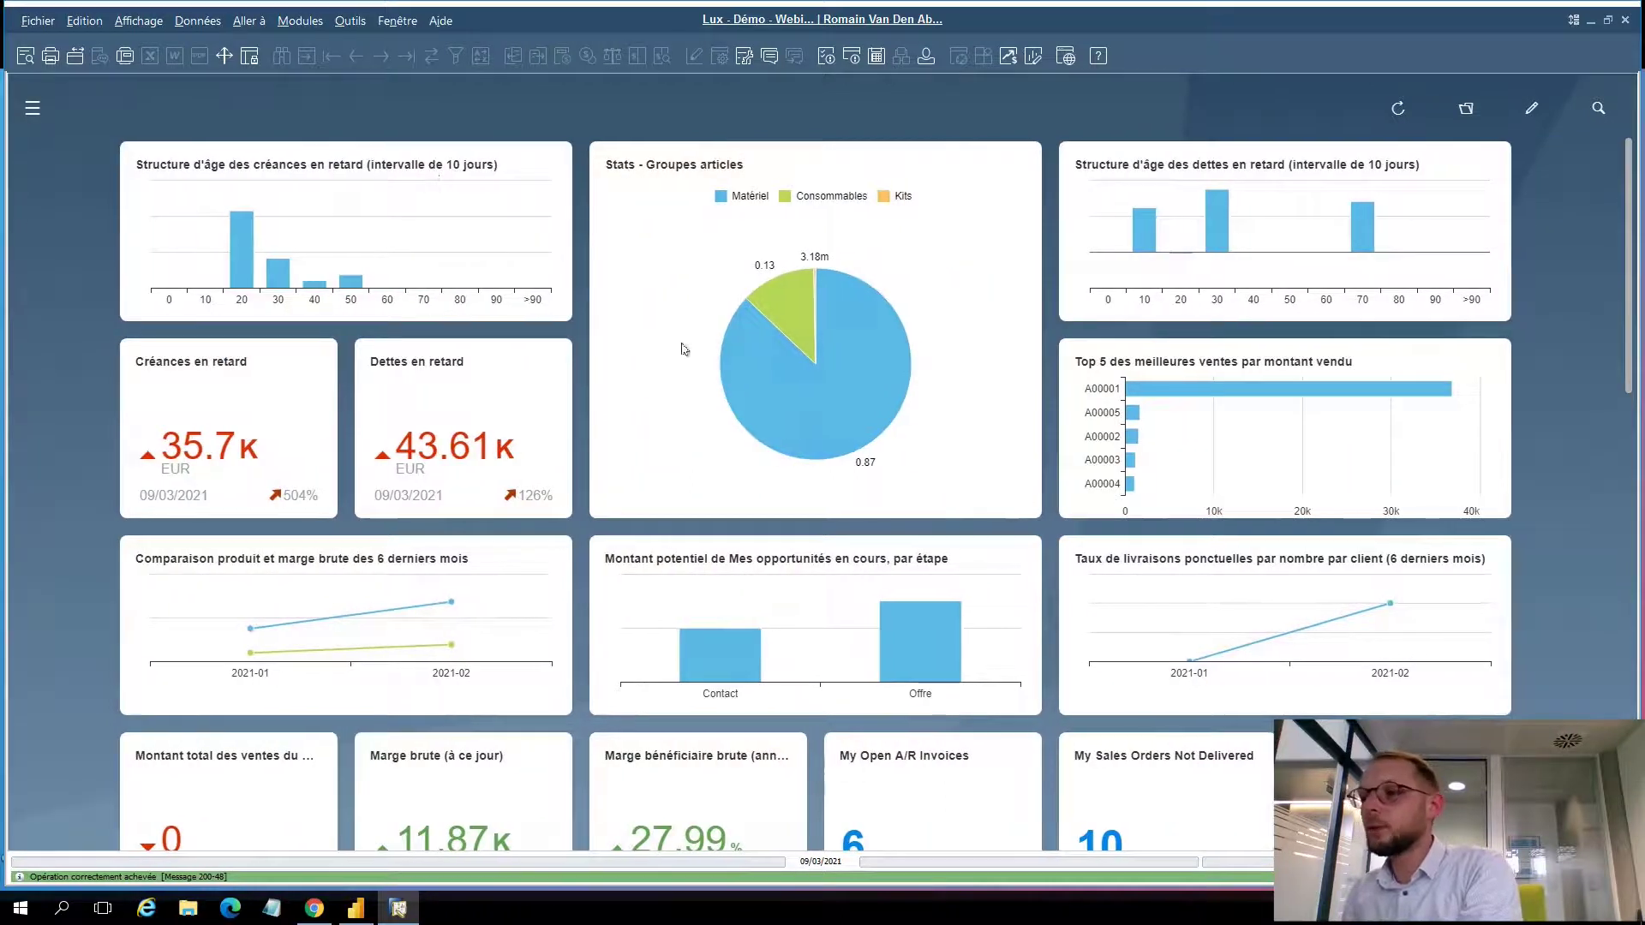
{"action": "scroll", "coordinate": [676, 349], "scroll_direction": "down", "scroll_amount": 5}
{"action": "scroll", "coordinate": [674, 350], "scroll_direction": "down", "scroll_amount": 6}
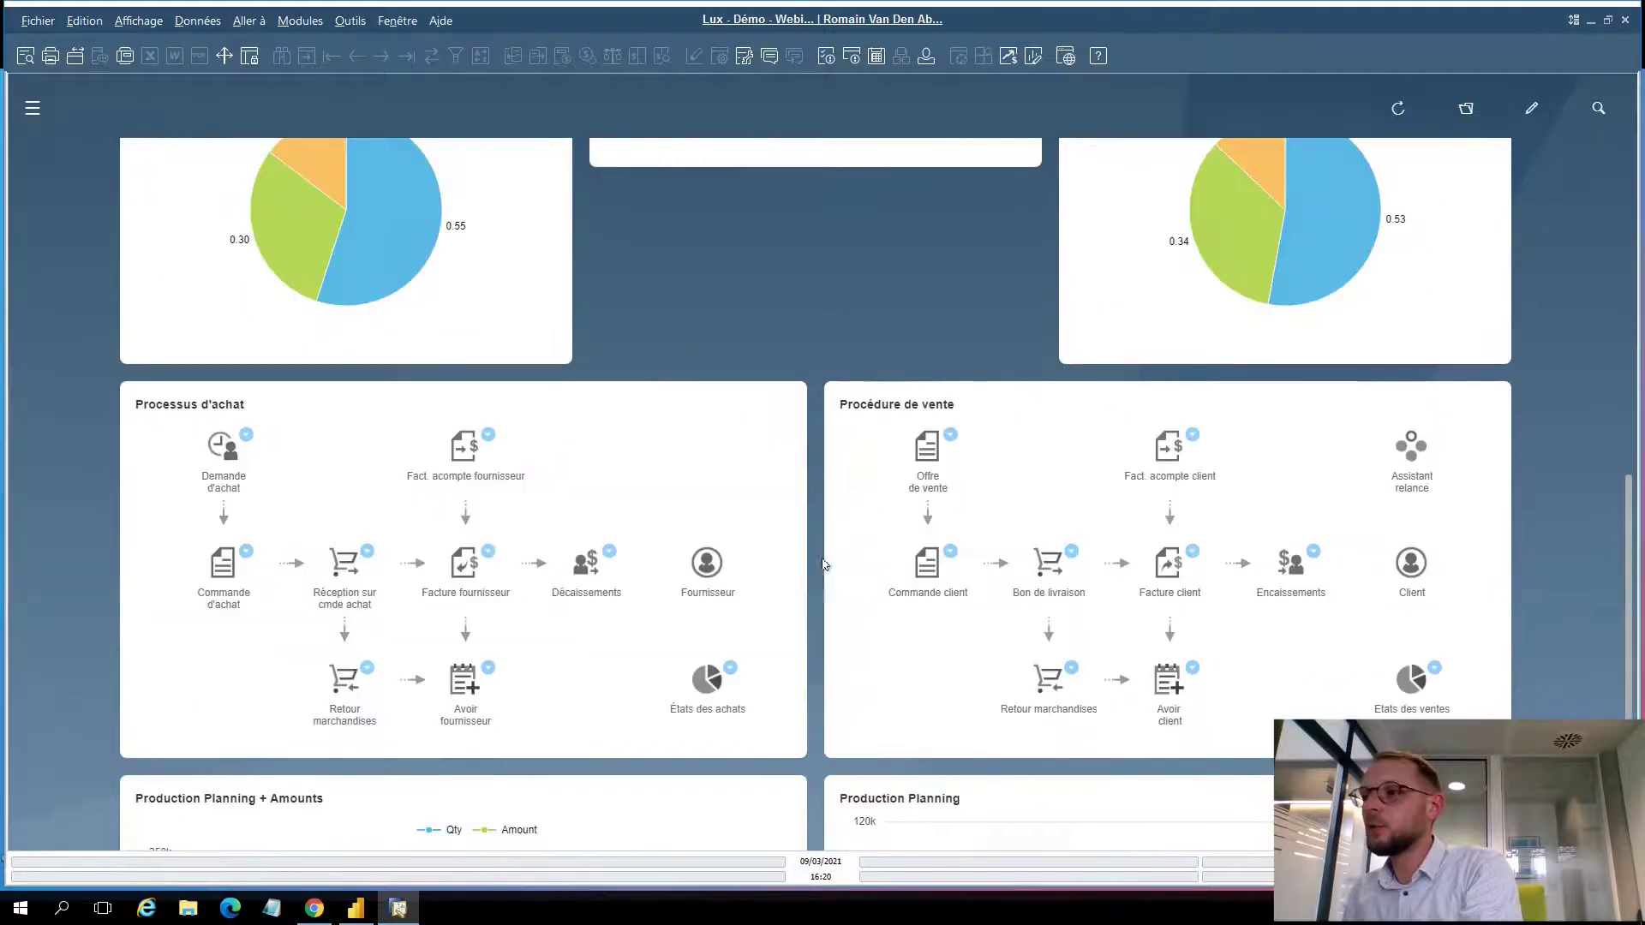
{"action": "left_click", "coordinate": [925, 566]}
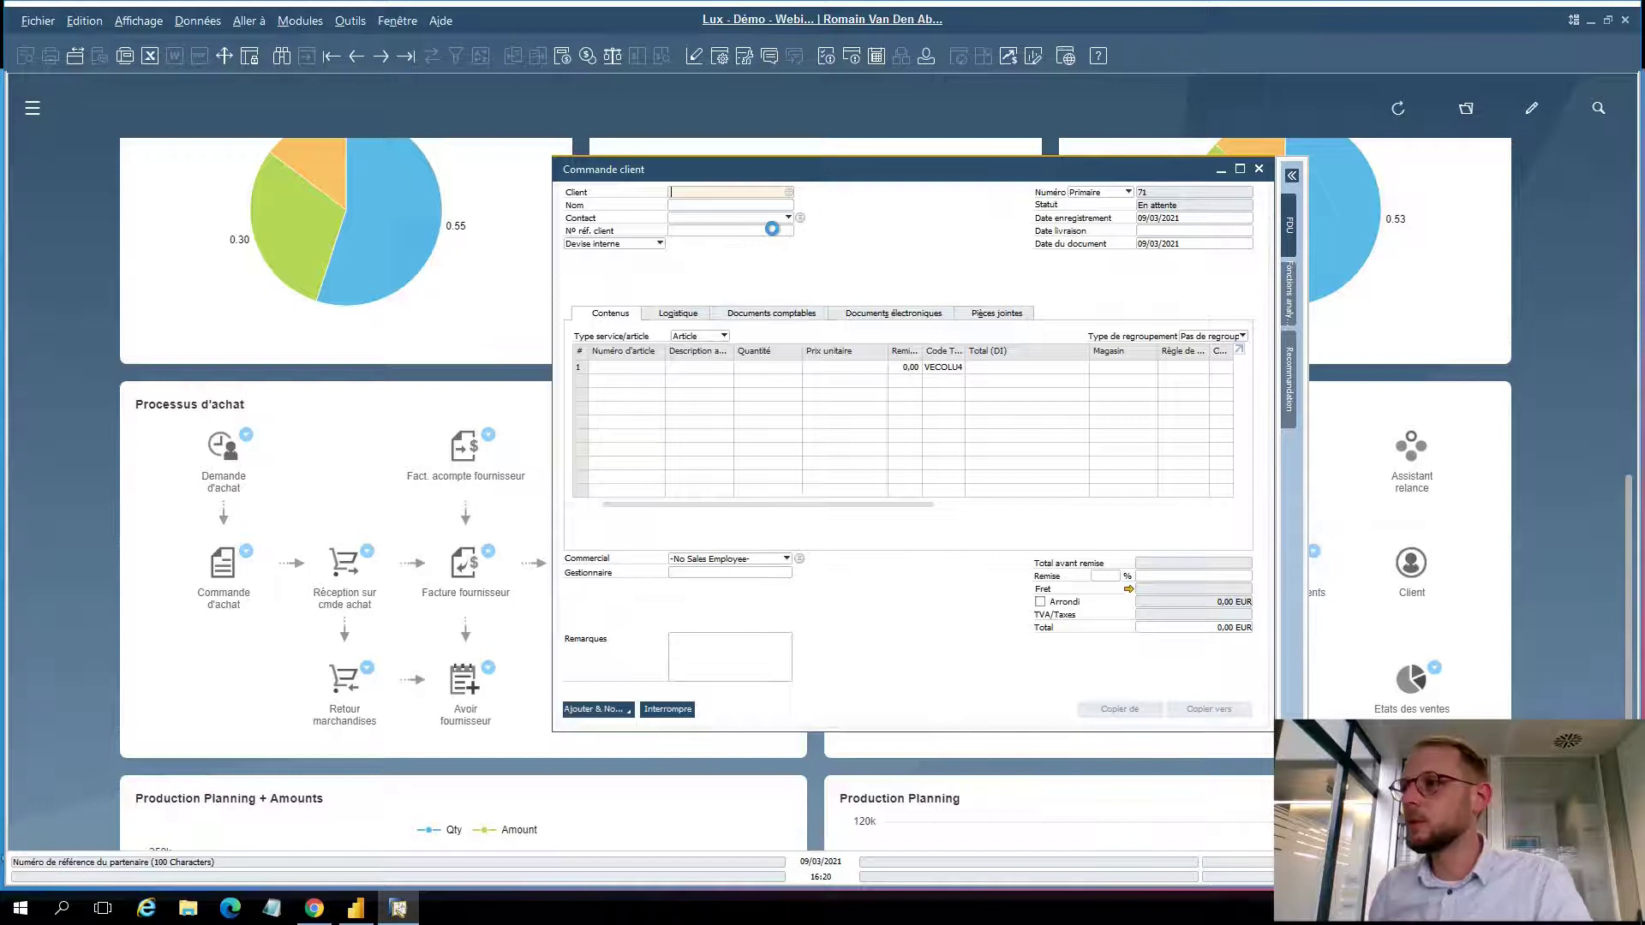
Choose Etablissements Dupont as the order's customer and add the article Toner Cyan (A00003) on the first line
{"action": "key", "text": "Tab"}
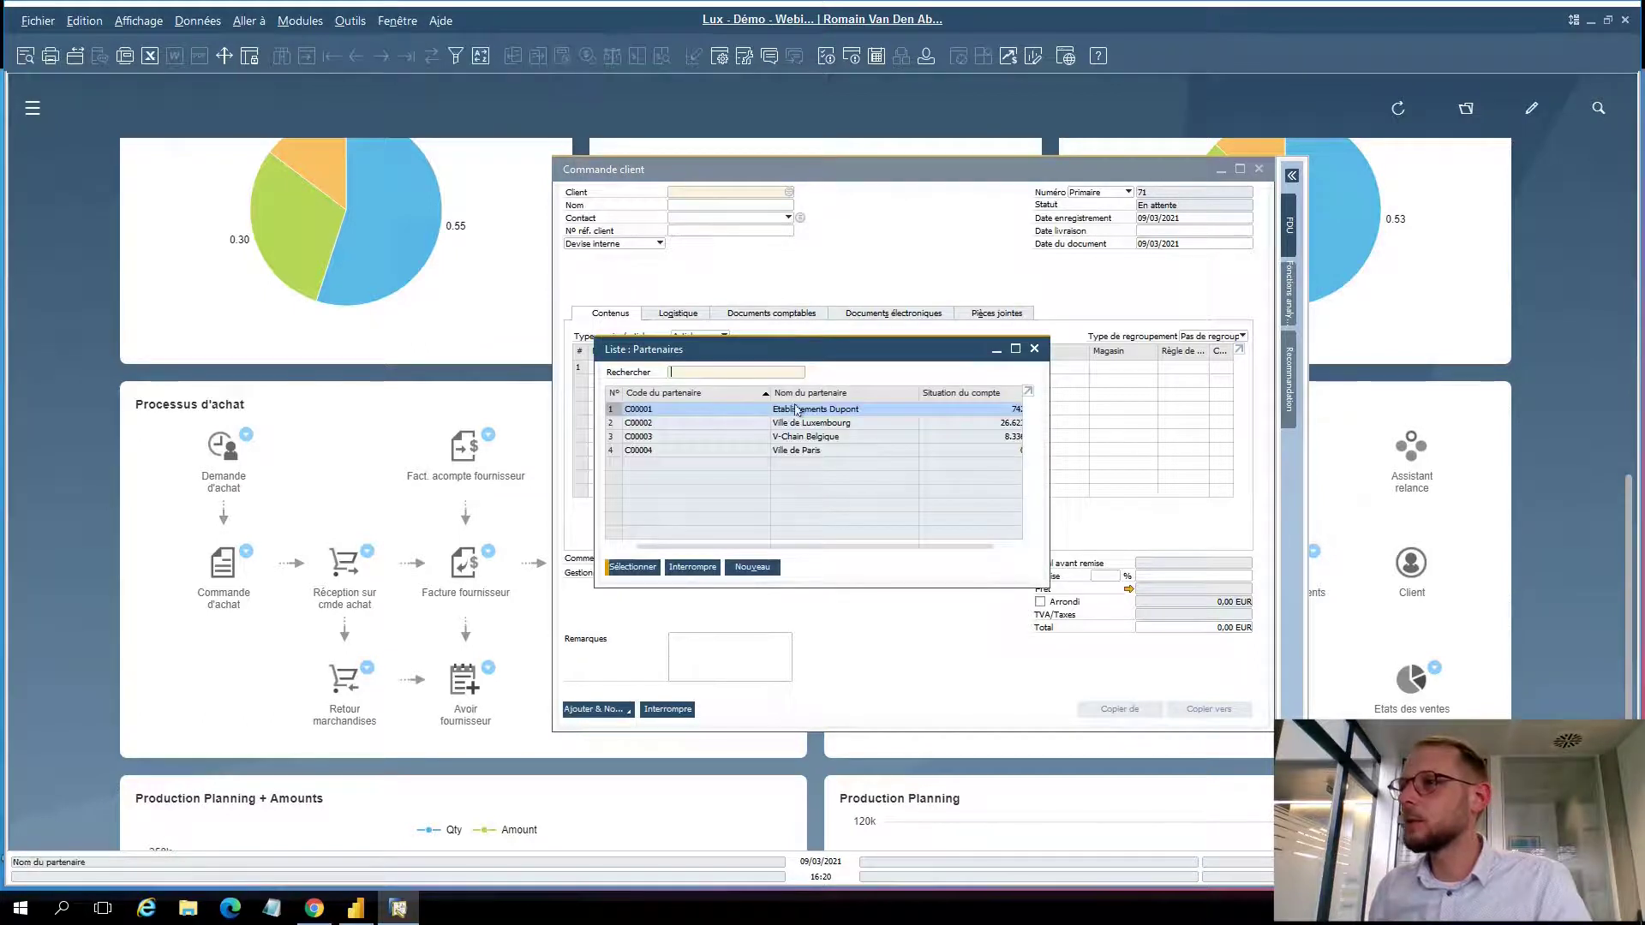
{"action": "double_click", "coordinate": [796, 411]}
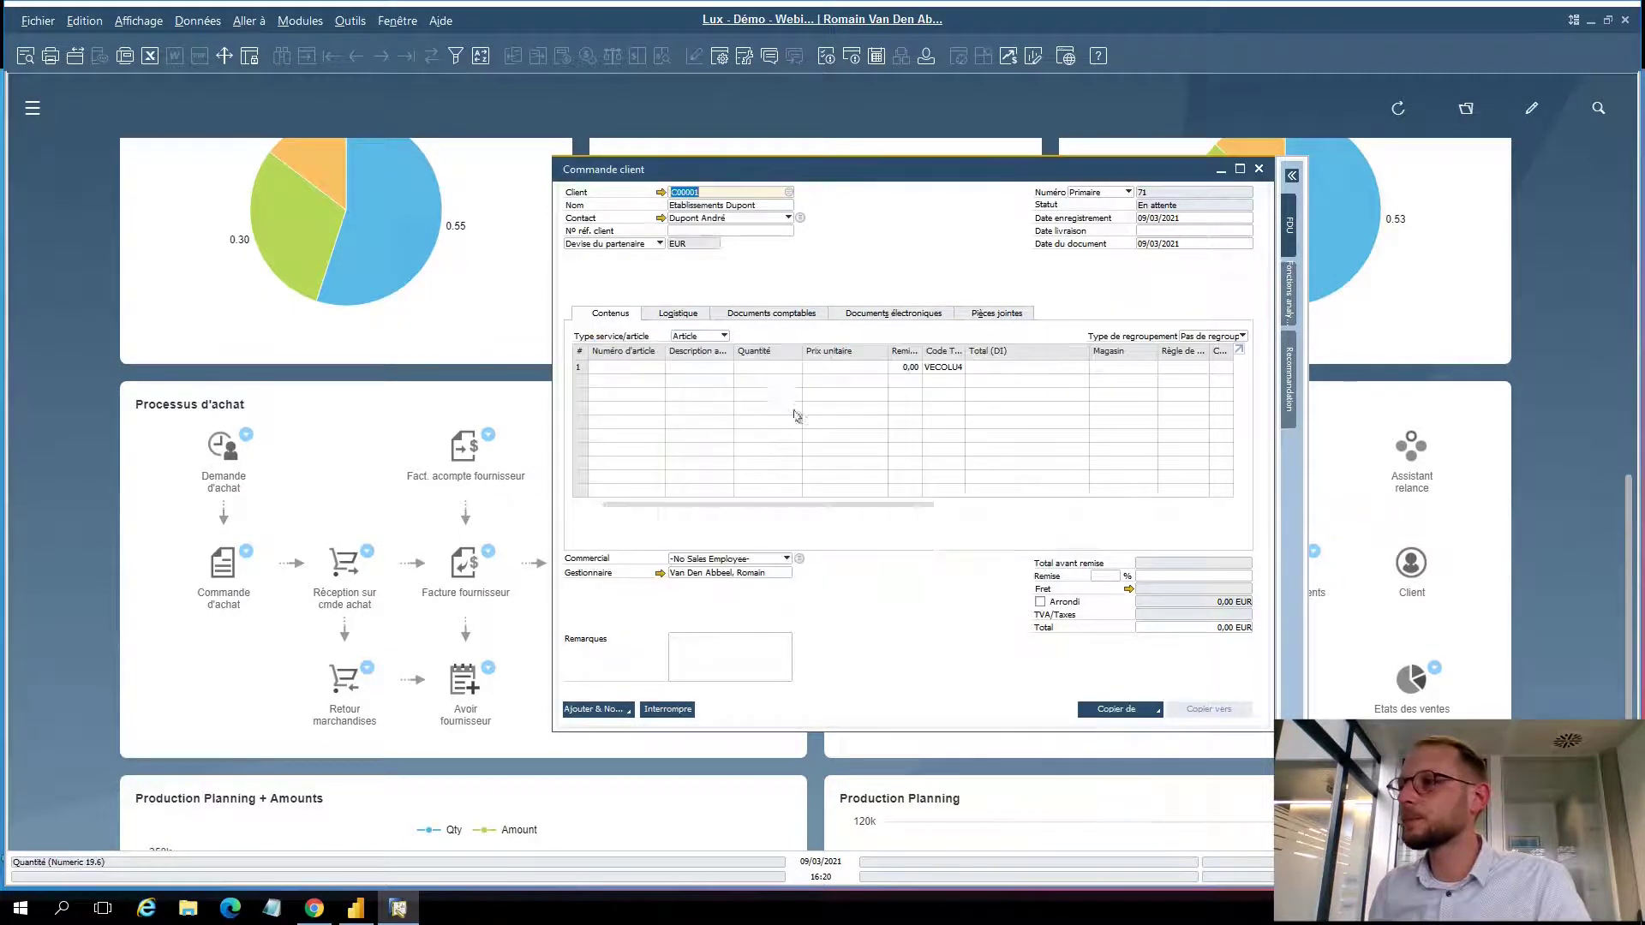
{"action": "left_click", "coordinate": [627, 368]}
{"action": "key", "text": "Tab"}
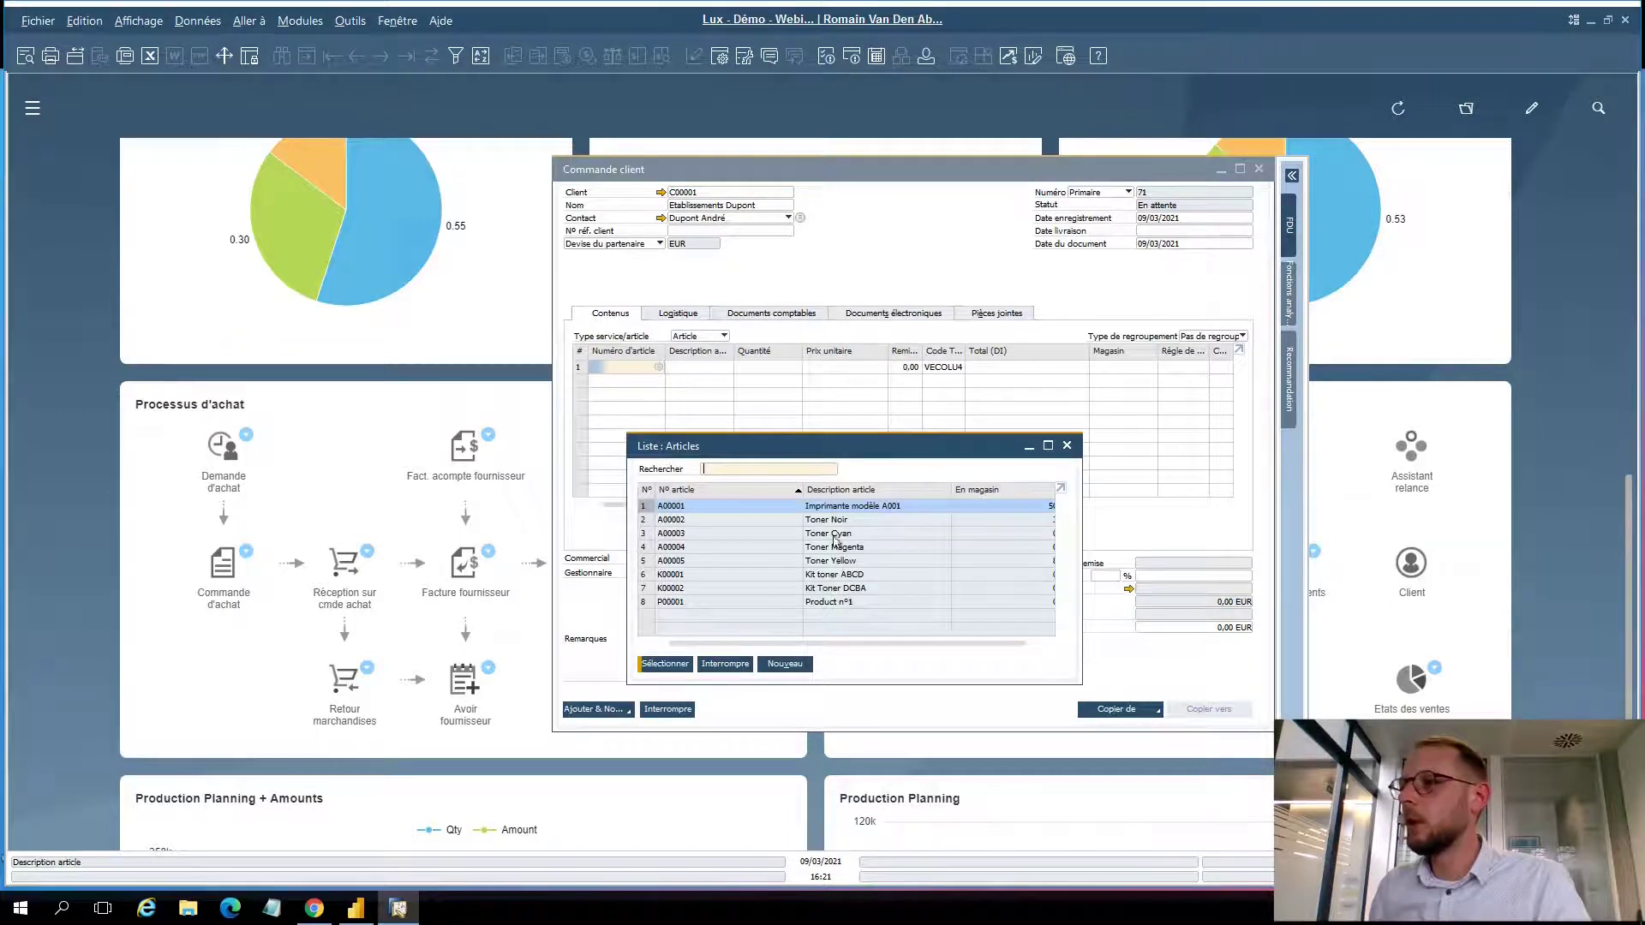
{"action": "left_click", "coordinate": [835, 535]}
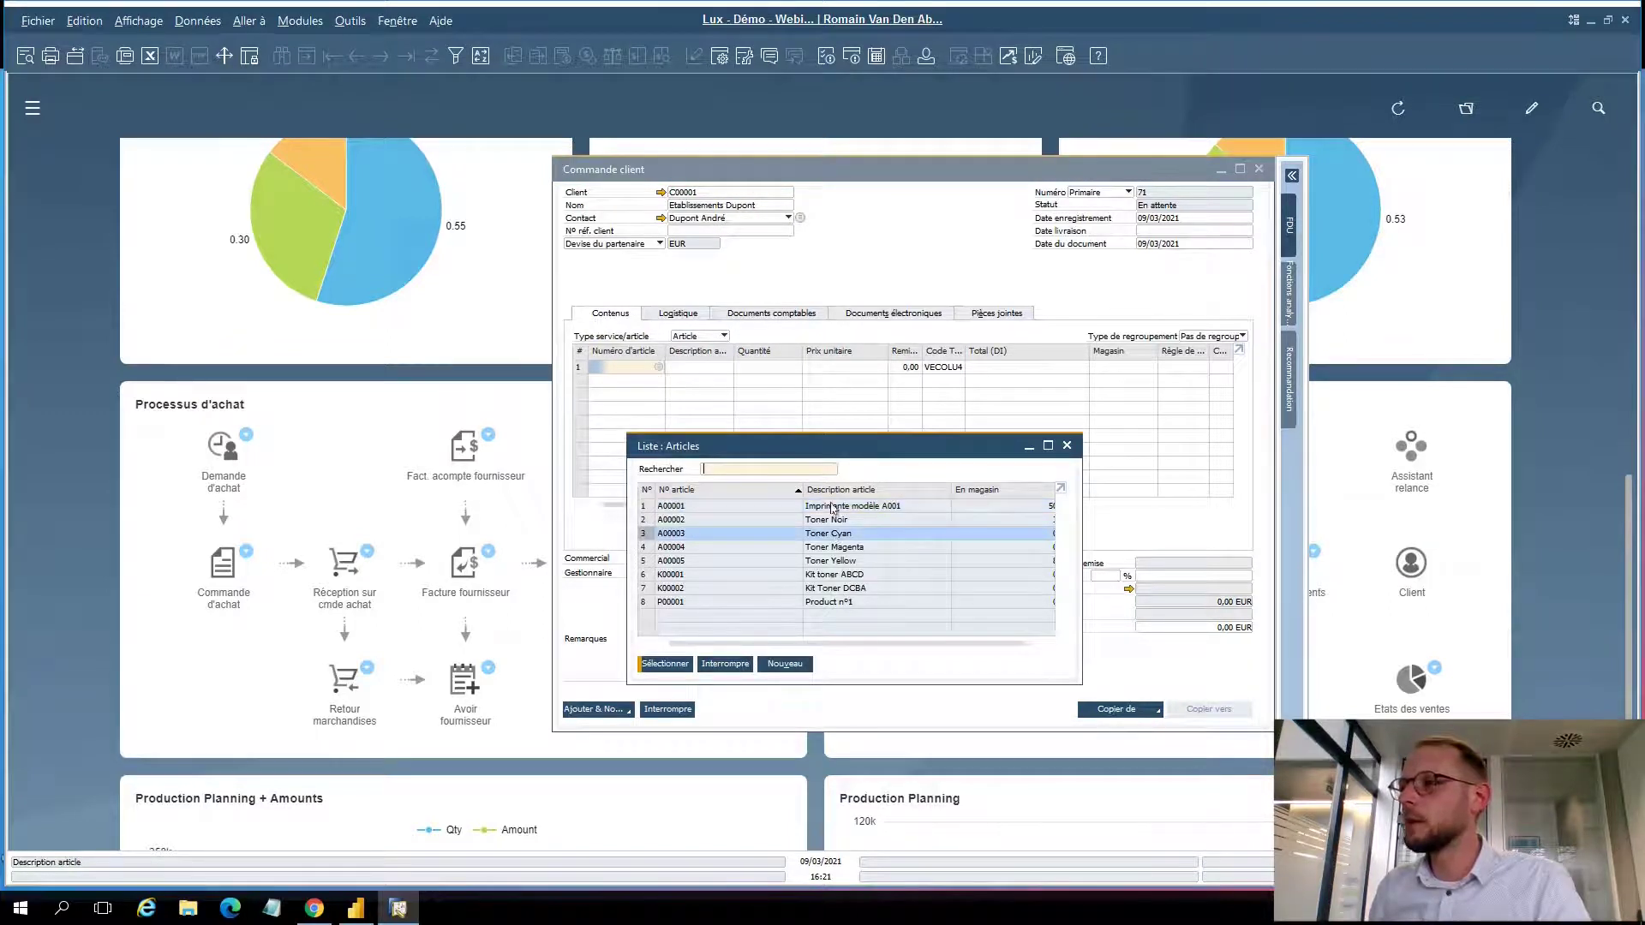
{"action": "key", "text": "Return"}
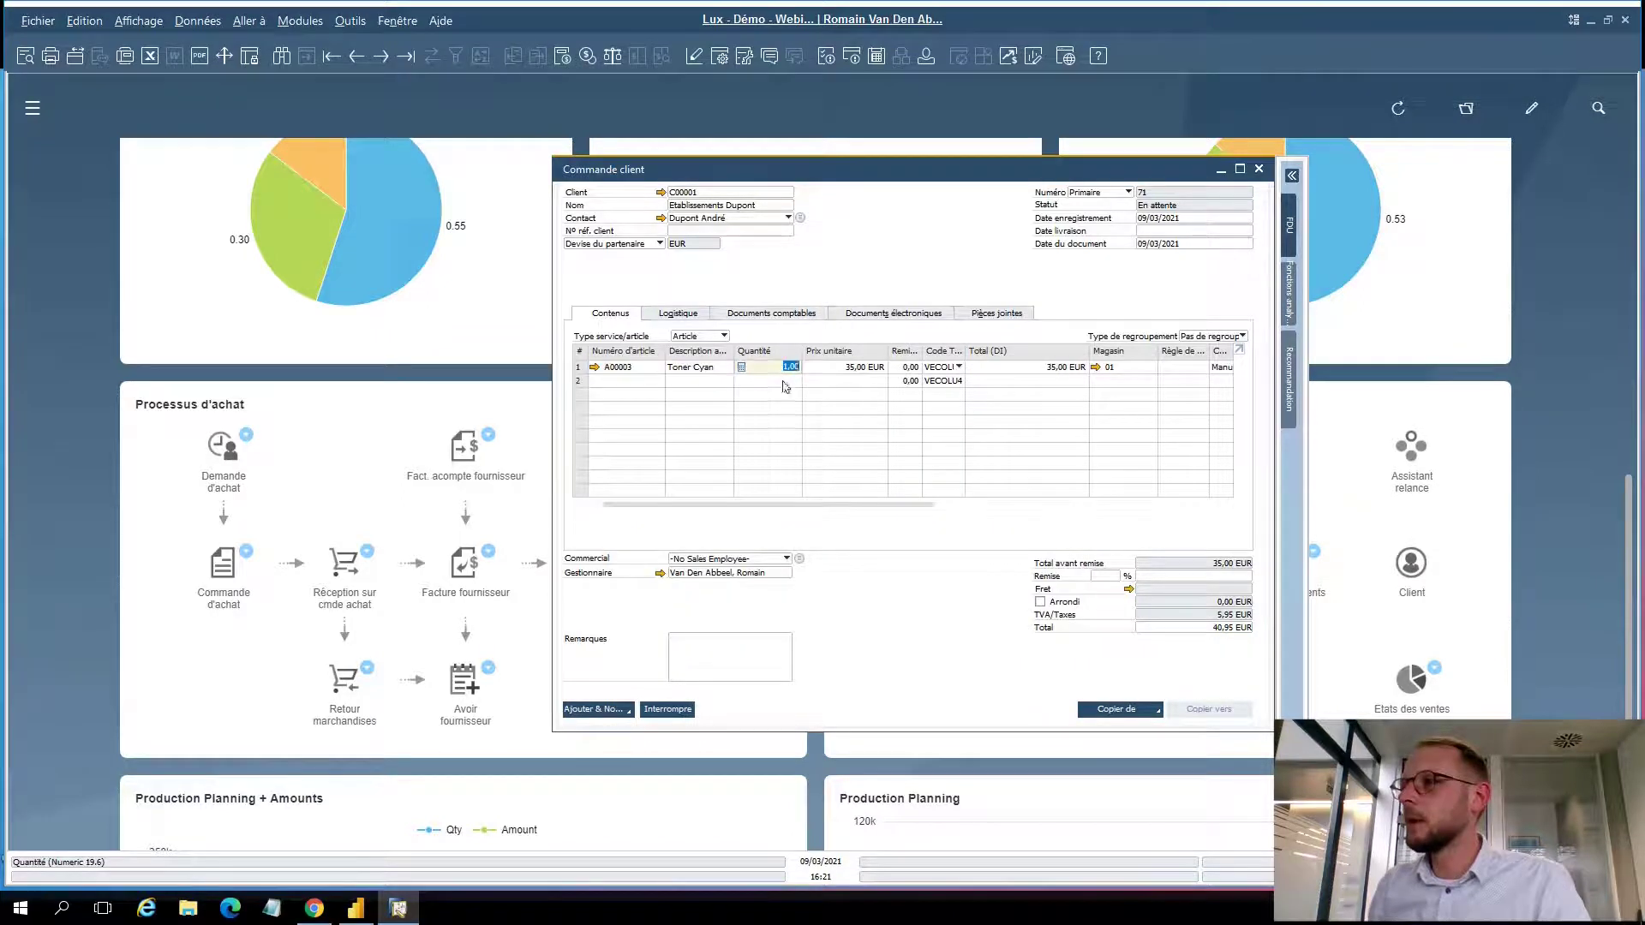
Enable the "Autoriser..." option on the Toner Cyan line and set its quantity to 10
{"action": "left_click_drag", "start_coordinate": [869, 506], "coordinate": [1191, 513]}
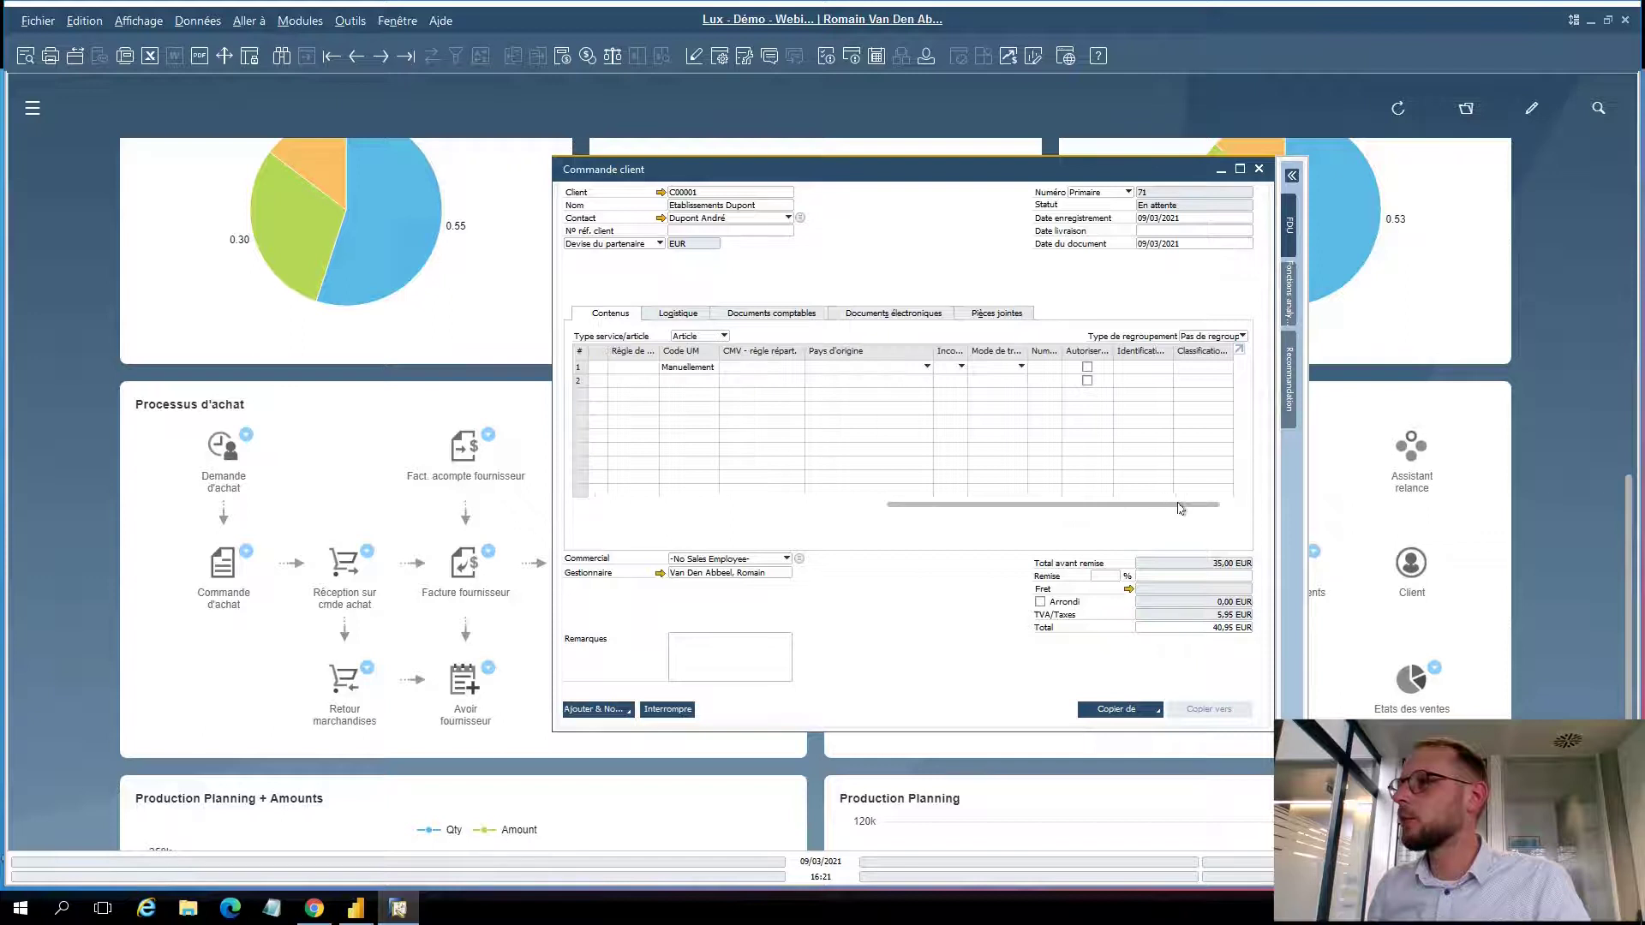
{"action": "left_click", "coordinate": [1087, 367]}
{"action": "left_click_drag", "start_coordinate": [1047, 509], "coordinate": [754, 512]}
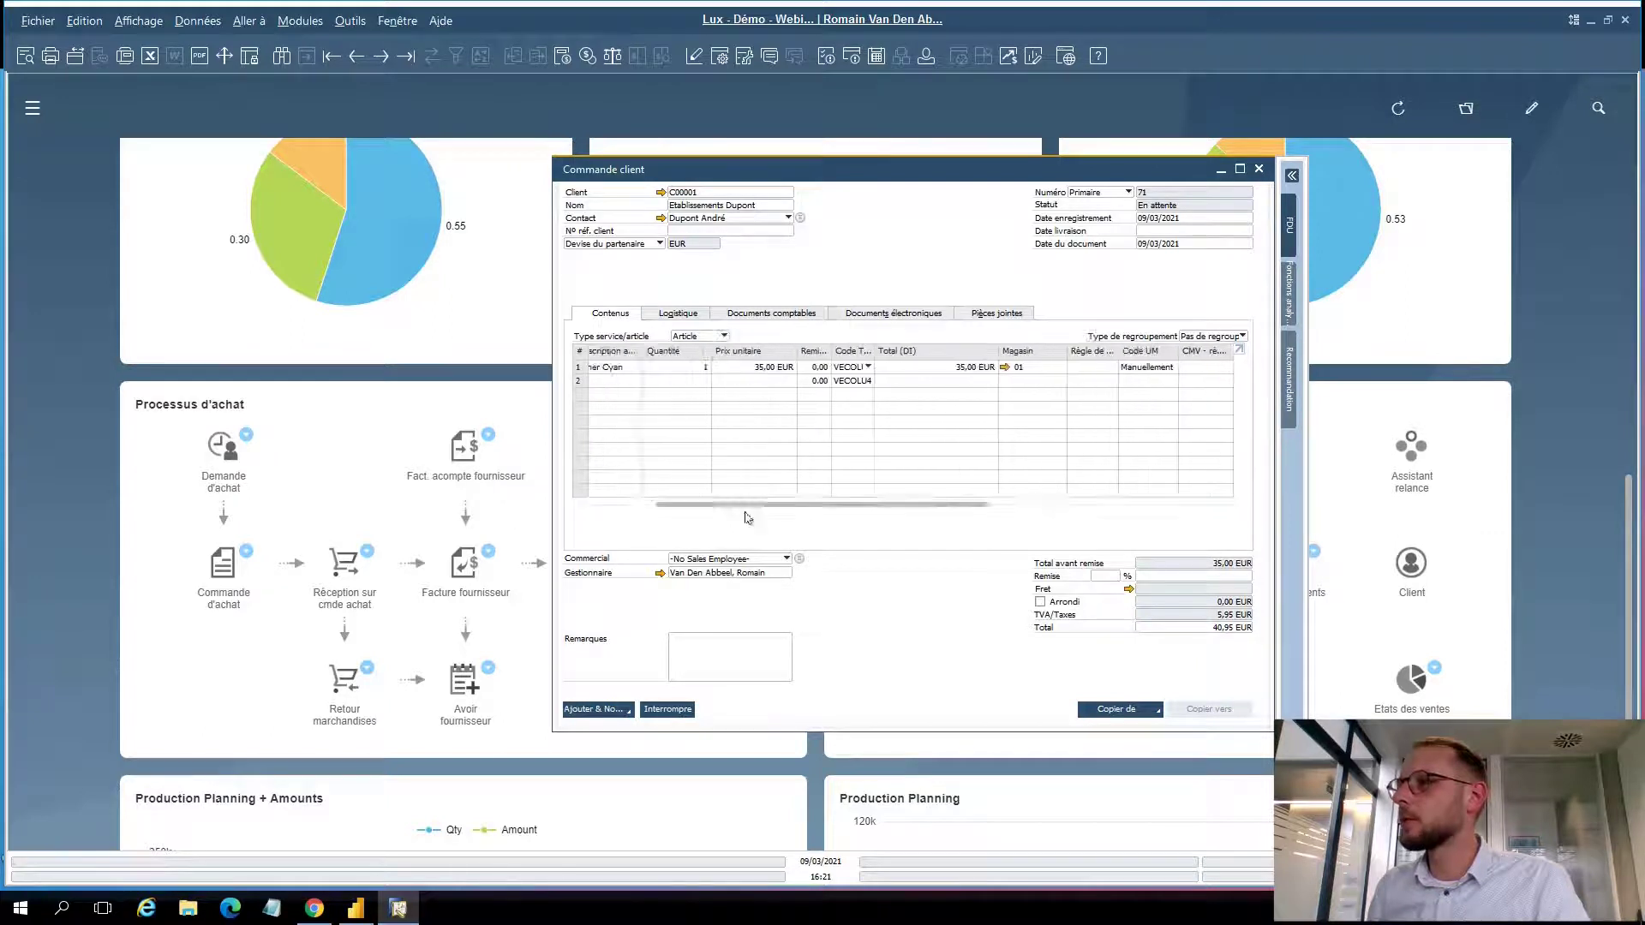
{"action": "left_click", "coordinate": [784, 369]}
{"action": "type", "text": "10"}
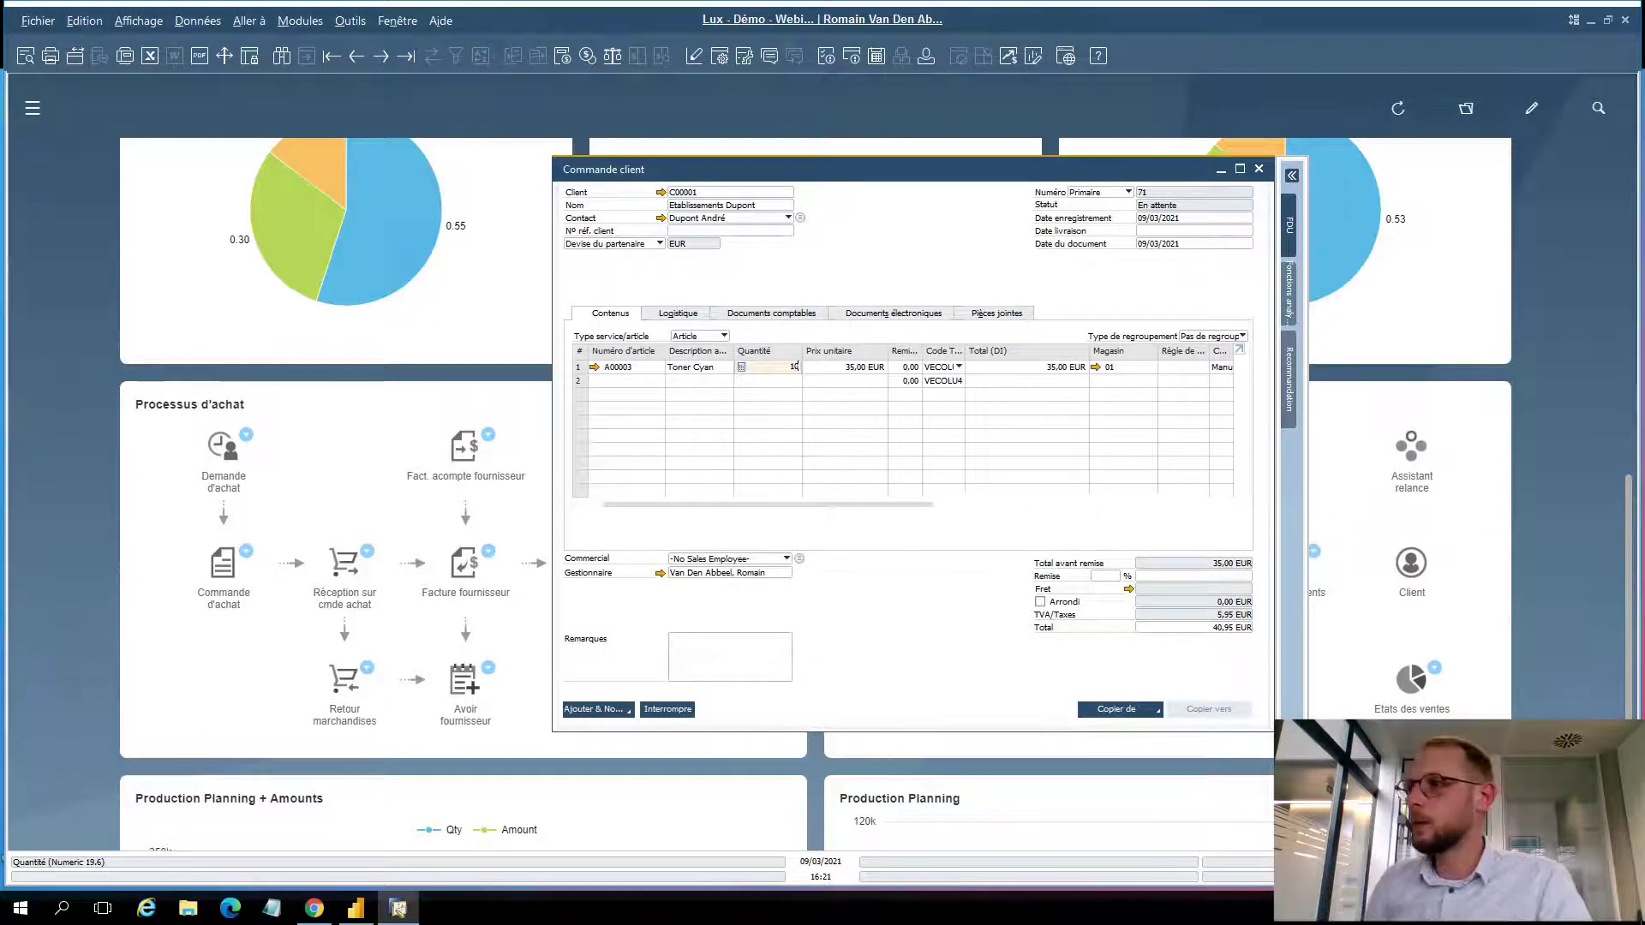
{"action": "key", "text": "Tab"}
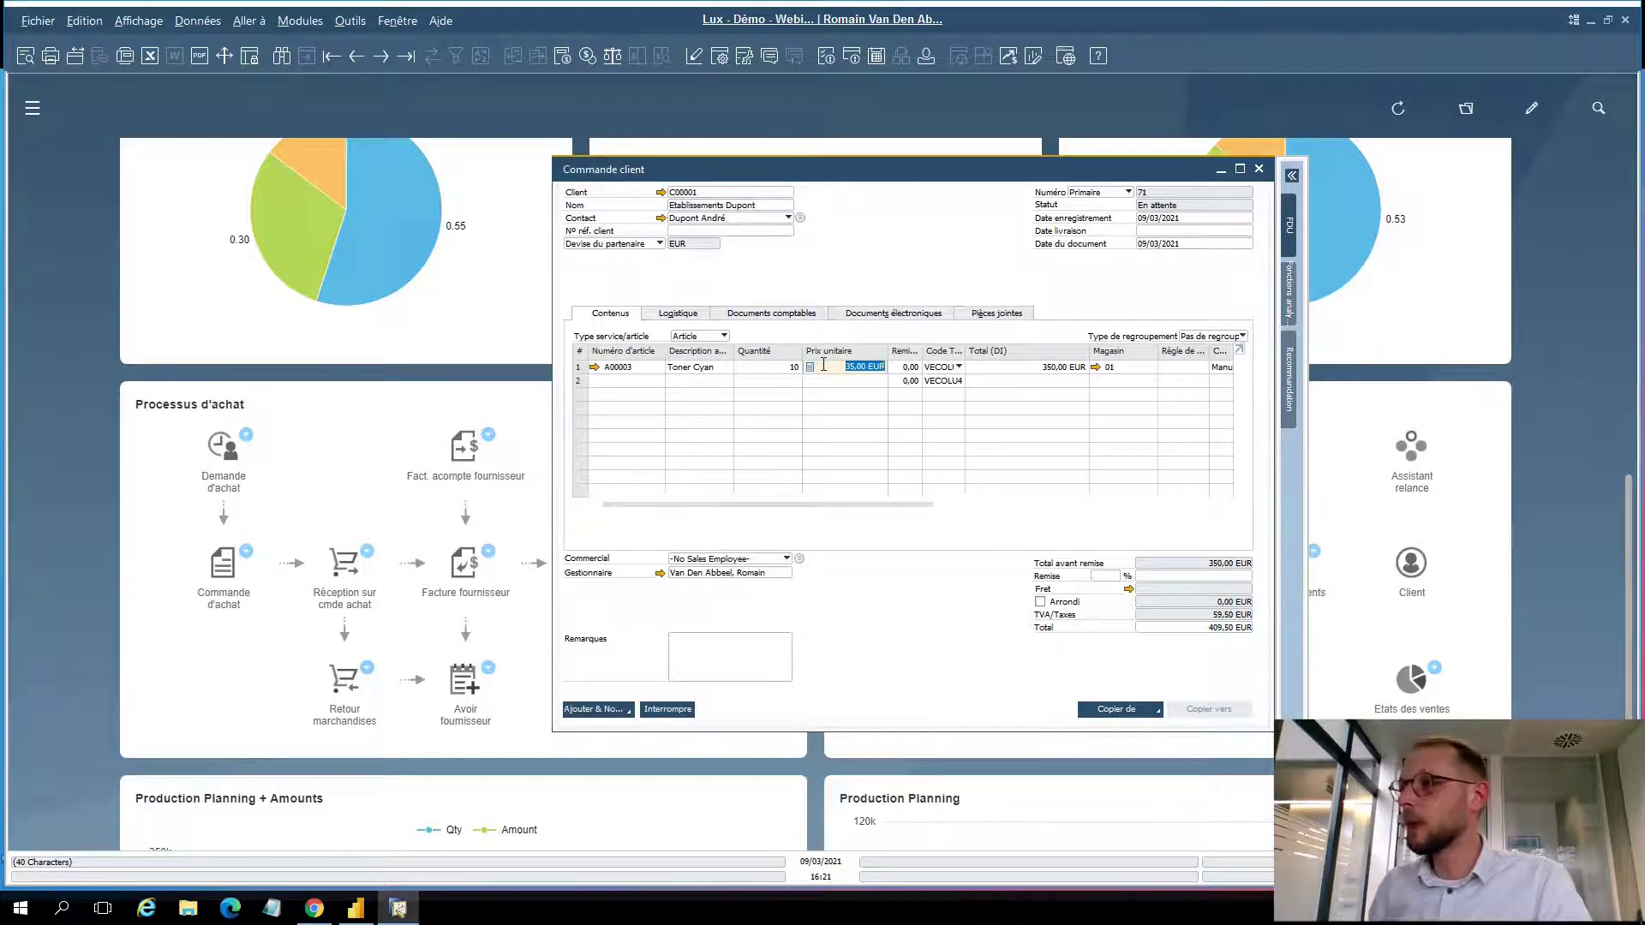
Set the order's Date livraison to 15/03/2021 and update the existing lines with it
{"action": "left_click", "coordinate": [1151, 229]}
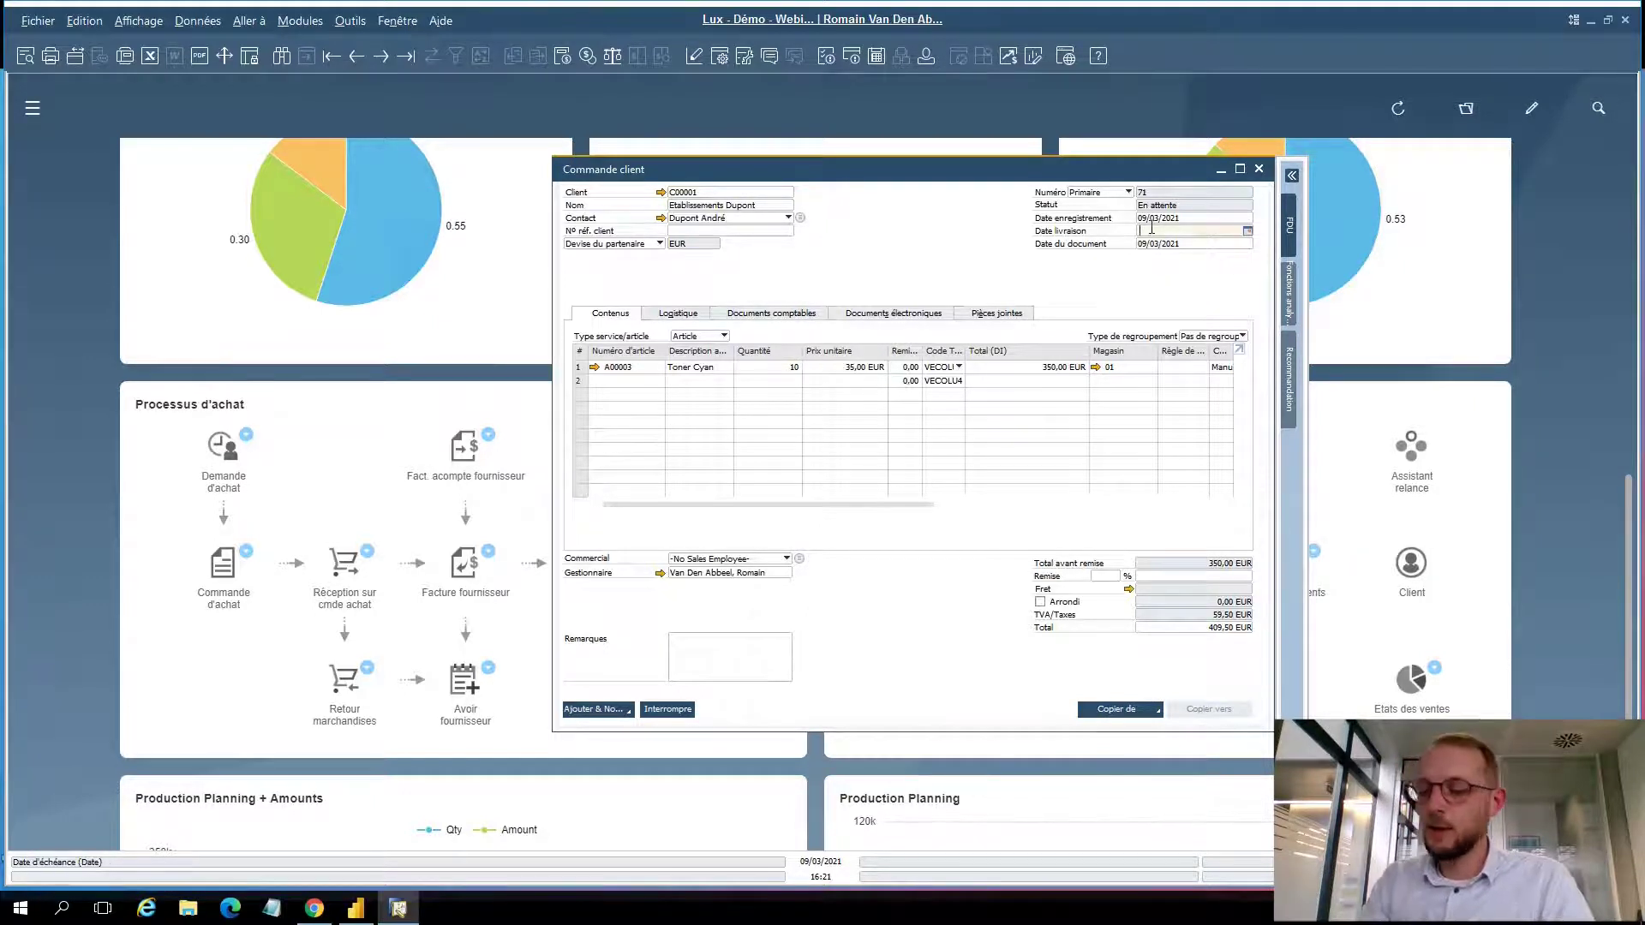
{"action": "type", "text": "150"}
{"action": "key", "text": "Tab"}
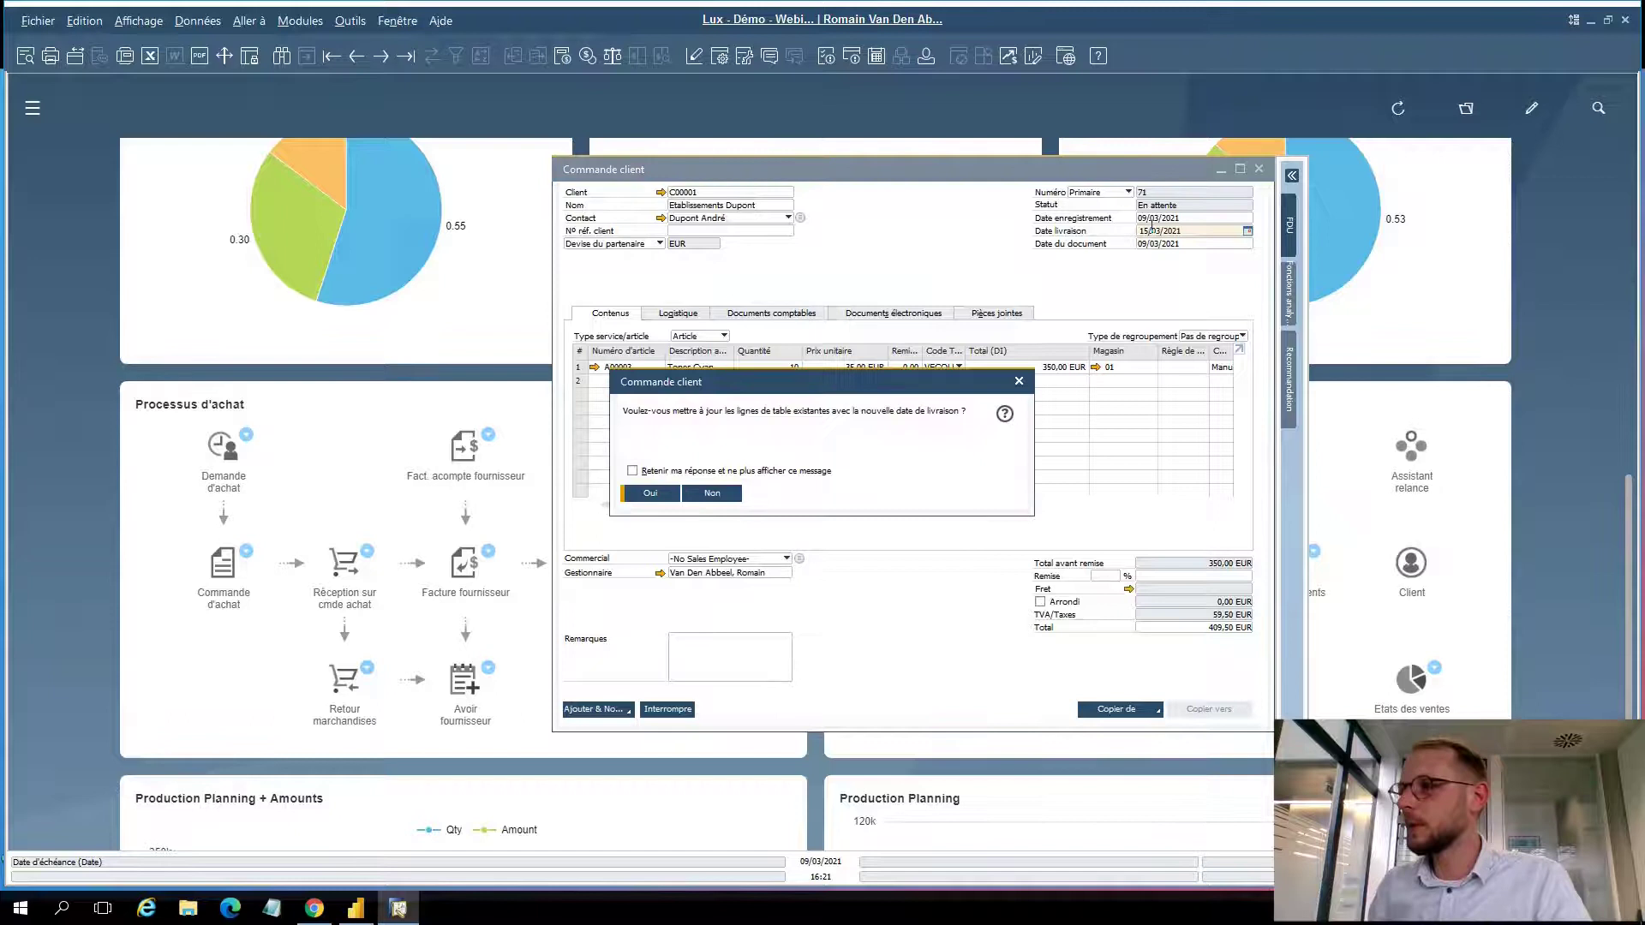
{"action": "left_click", "coordinate": [679, 493]}
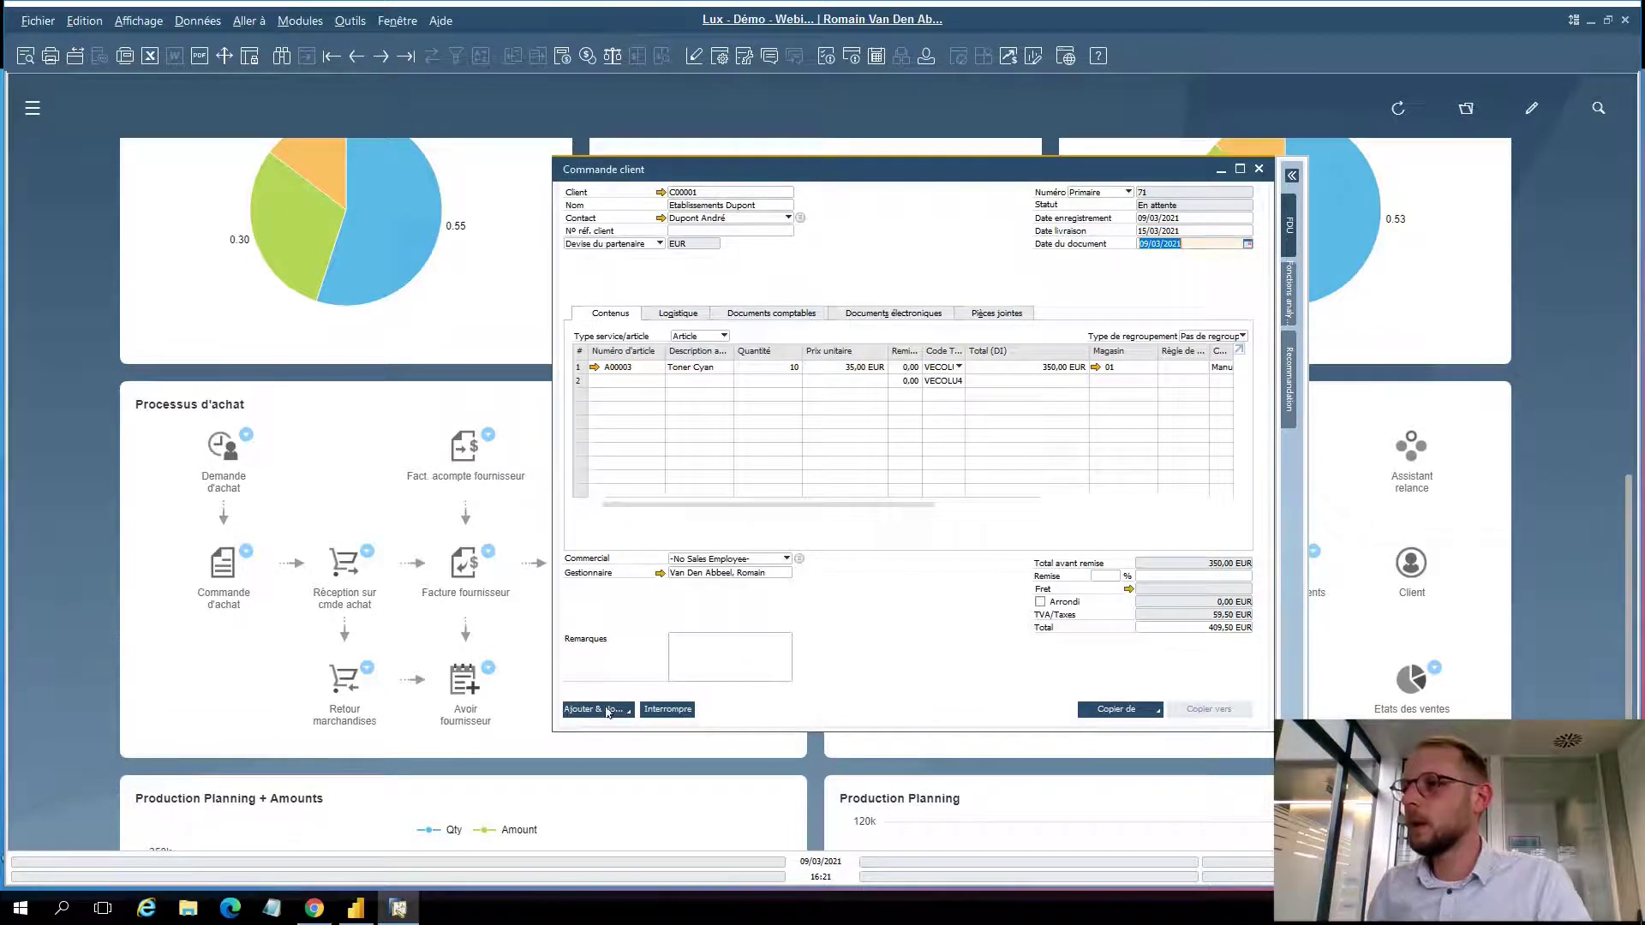
Assign Commercial 2 as the order's Commercial and add the sales order
{"action": "left_click", "coordinate": [681, 558]}
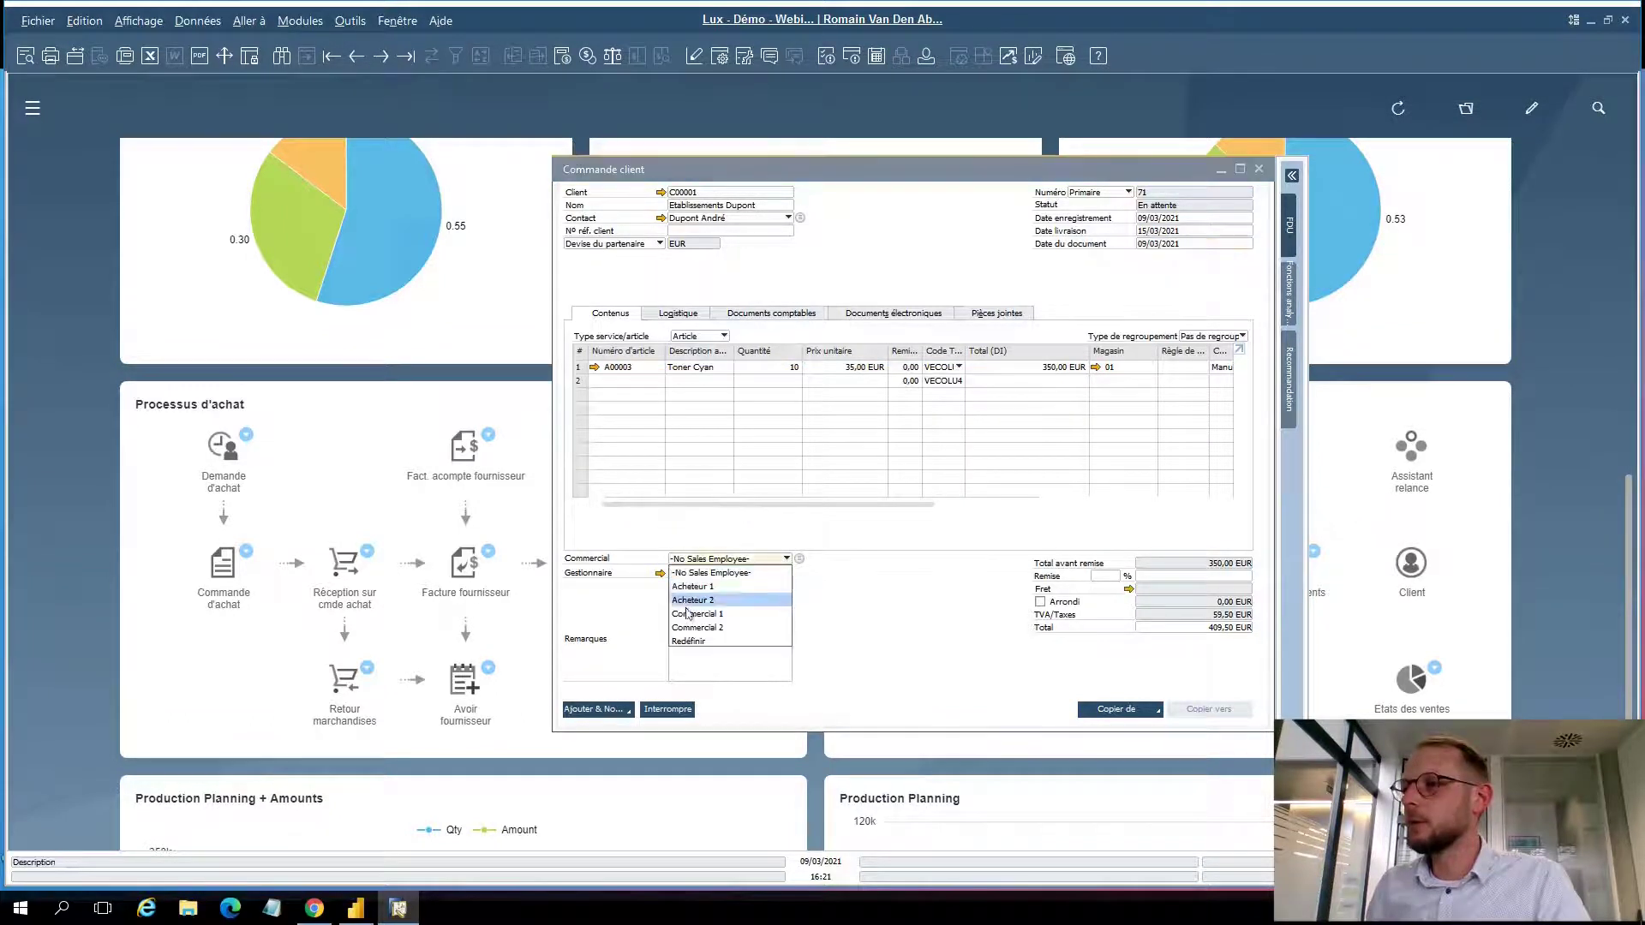
{"action": "left_click", "coordinate": [690, 624]}
{"action": "left_click", "coordinate": [670, 498]}
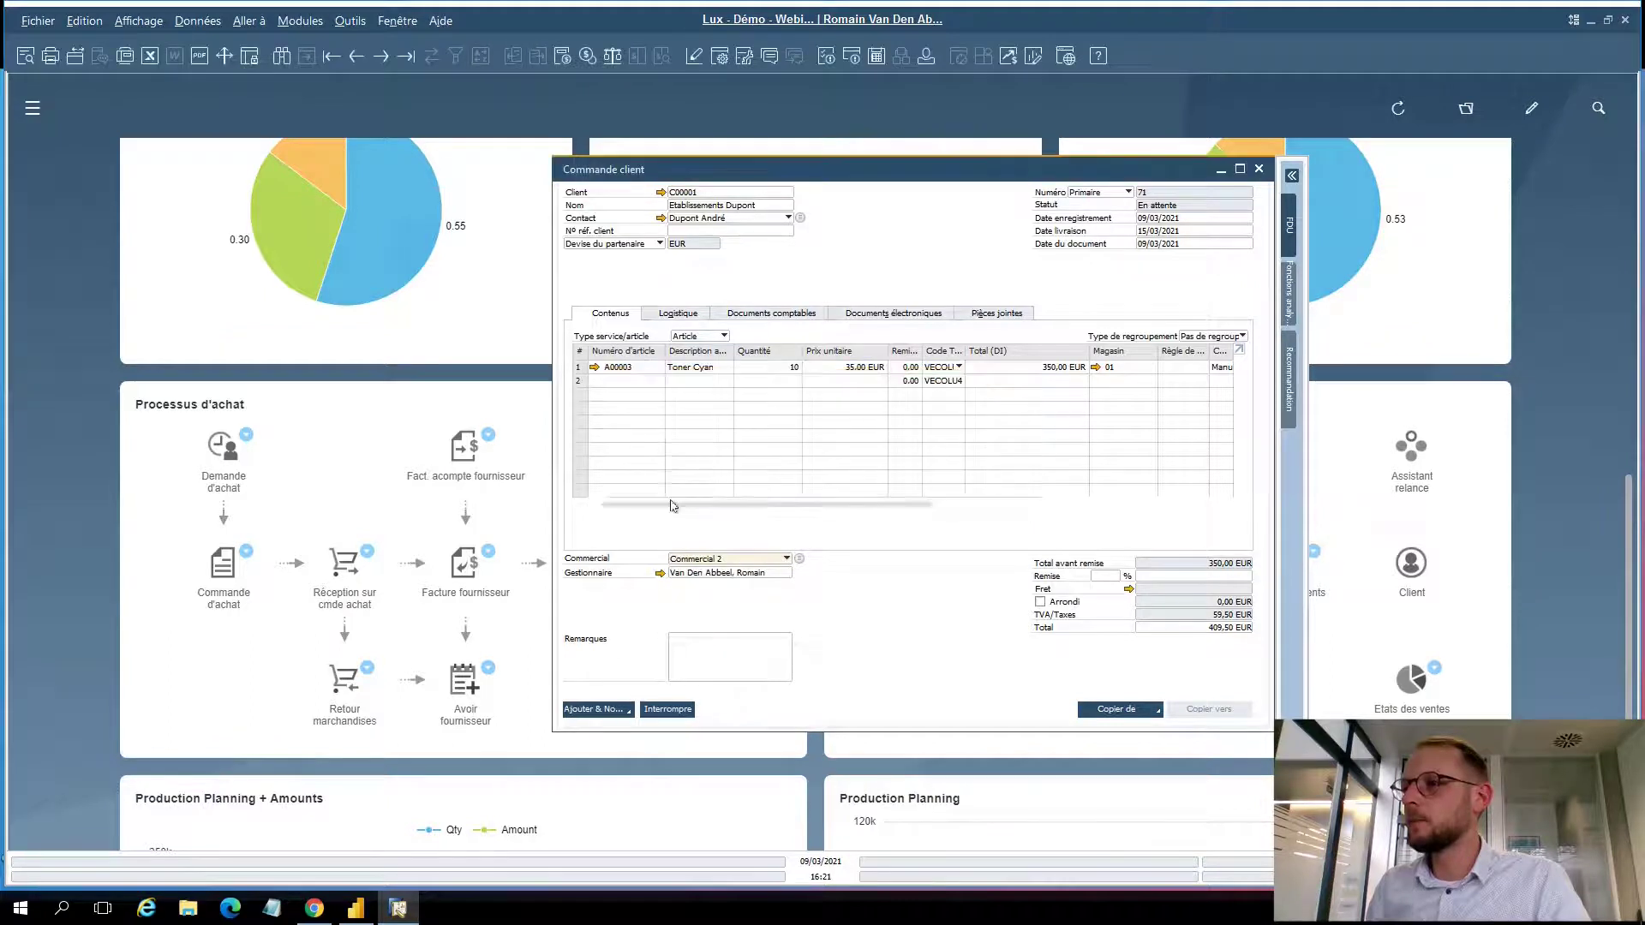
{"action": "left_click", "coordinate": [605, 711]}
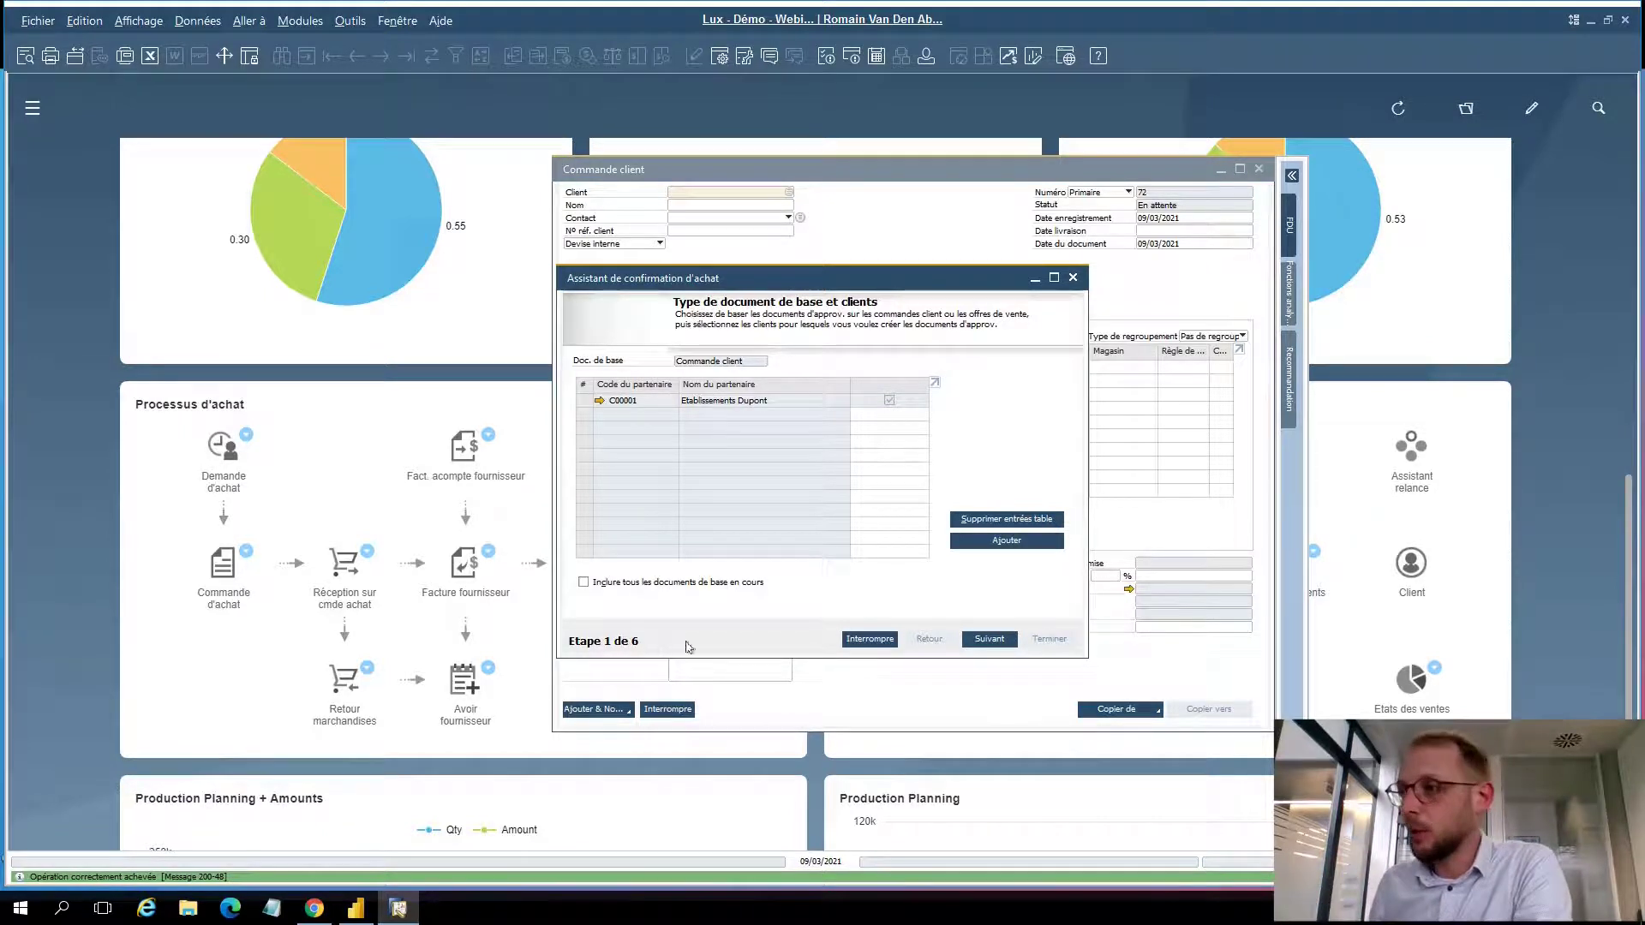
Generate a Commande fournisseur for Toner Cyan from Etablissements Dupont's order 71 through the purchase confirmation wizard, without consolidation
{"action": "left_click", "coordinate": [998, 643]}
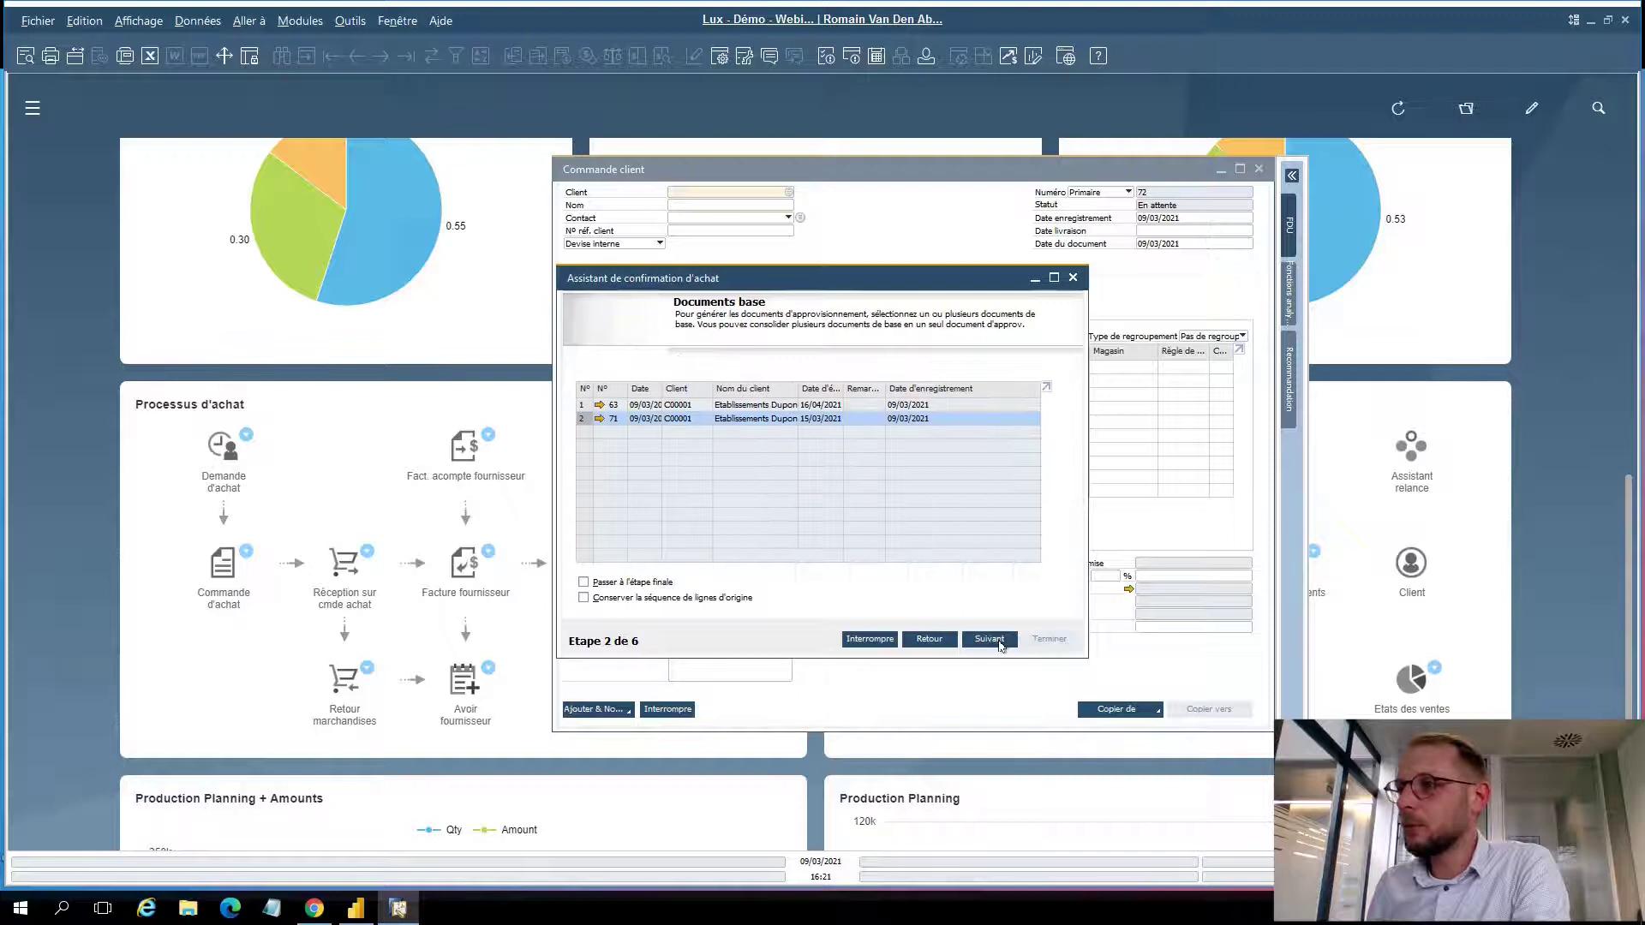
{"action": "left_click", "coordinate": [998, 643]}
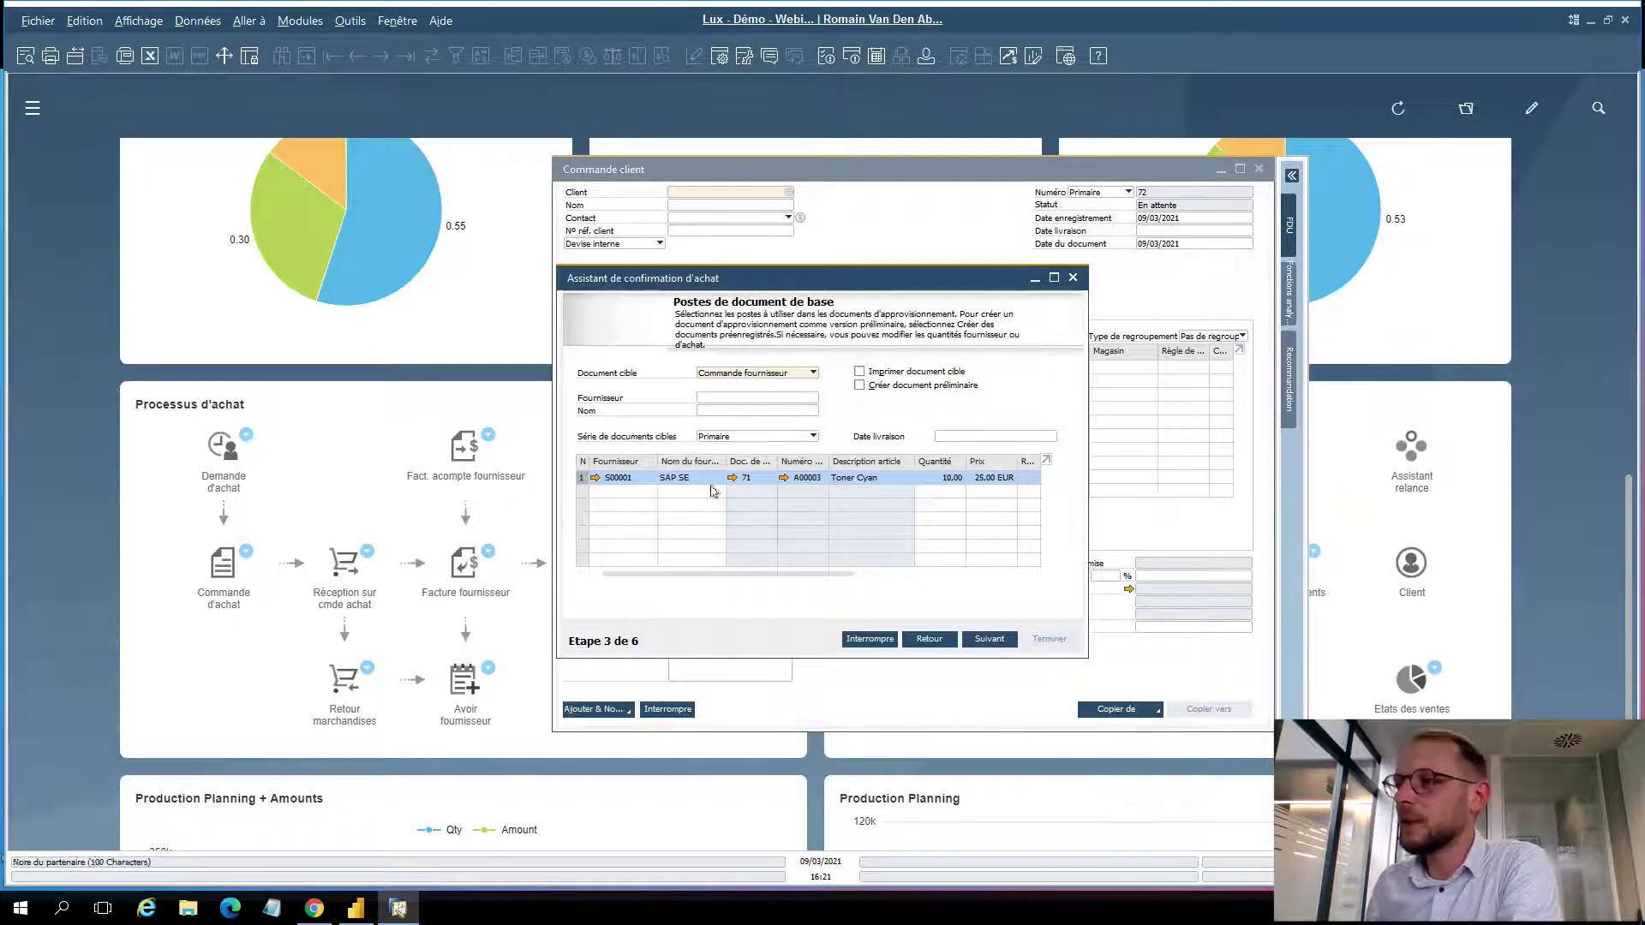
{"action": "left_click", "coordinate": [990, 640]}
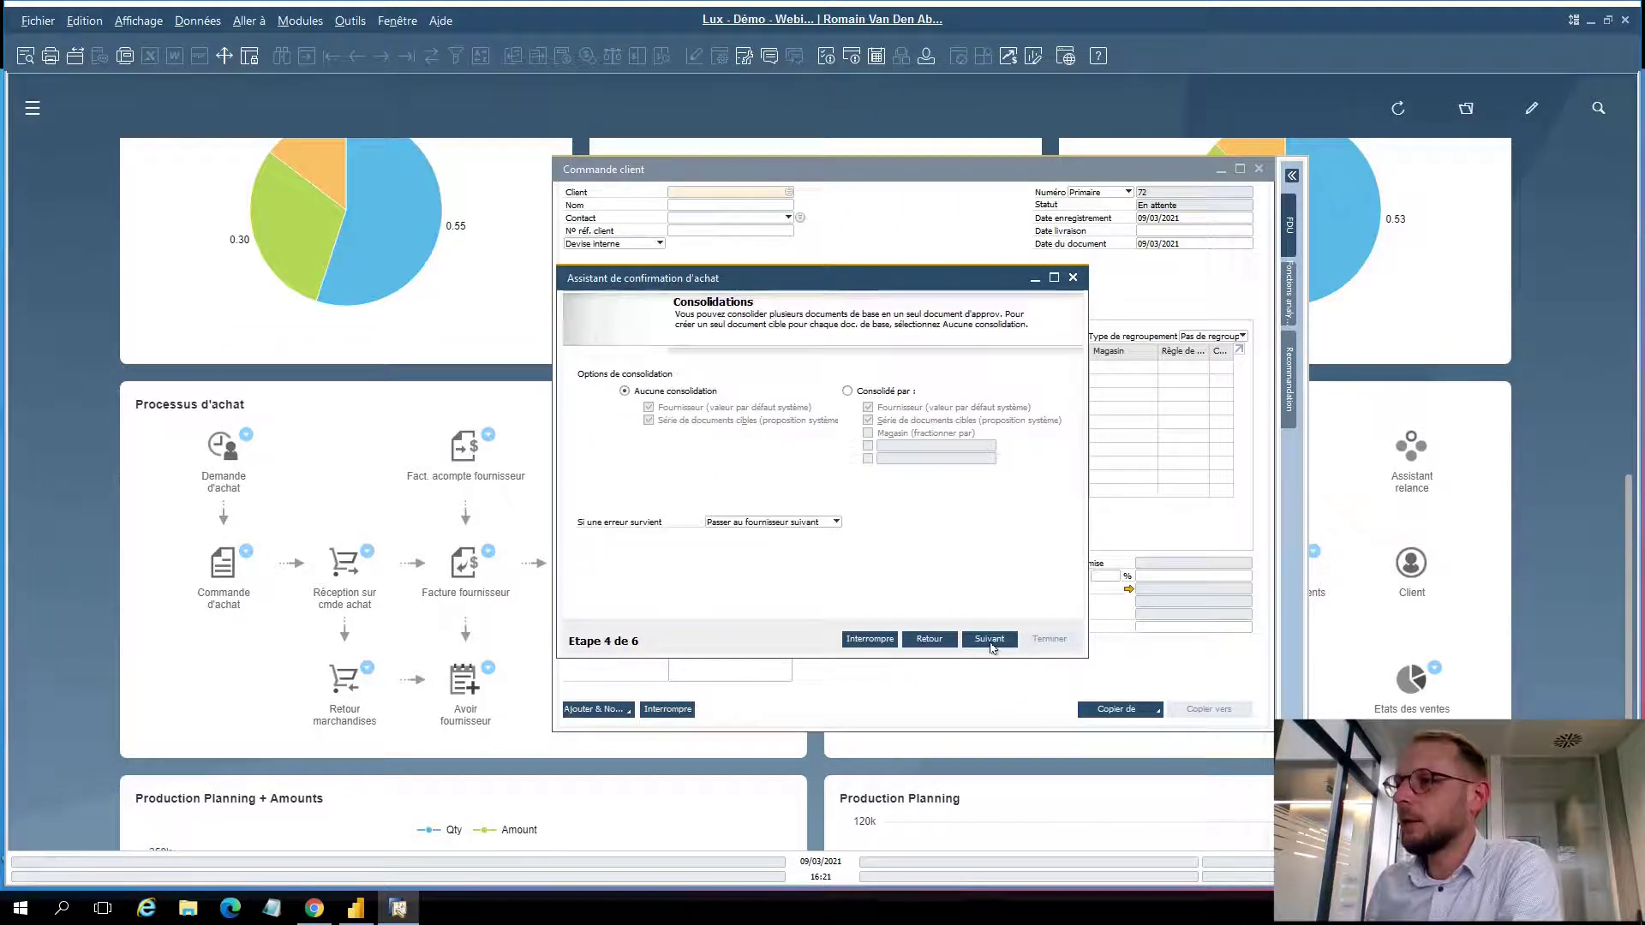
{"action": "left_click", "coordinate": [989, 640]}
{"action": "left_click", "coordinate": [988, 639]}
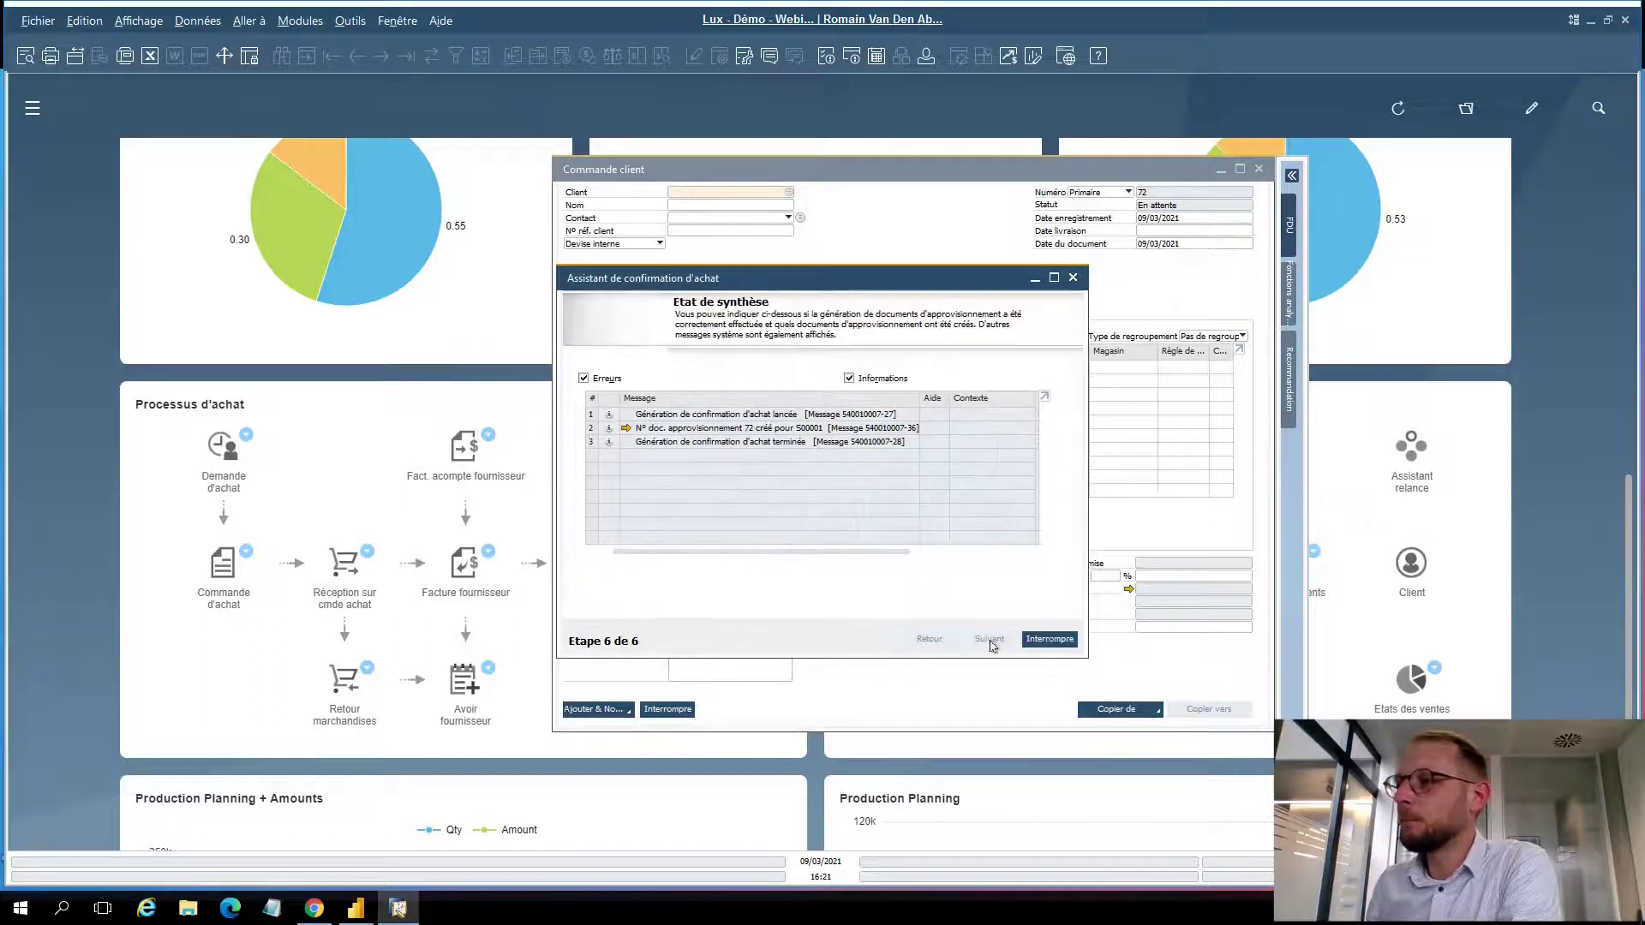
Open the generated Commande fournisseur and examine its Flux des relations link to the sales order
{"action": "left_click", "coordinate": [621, 426]}
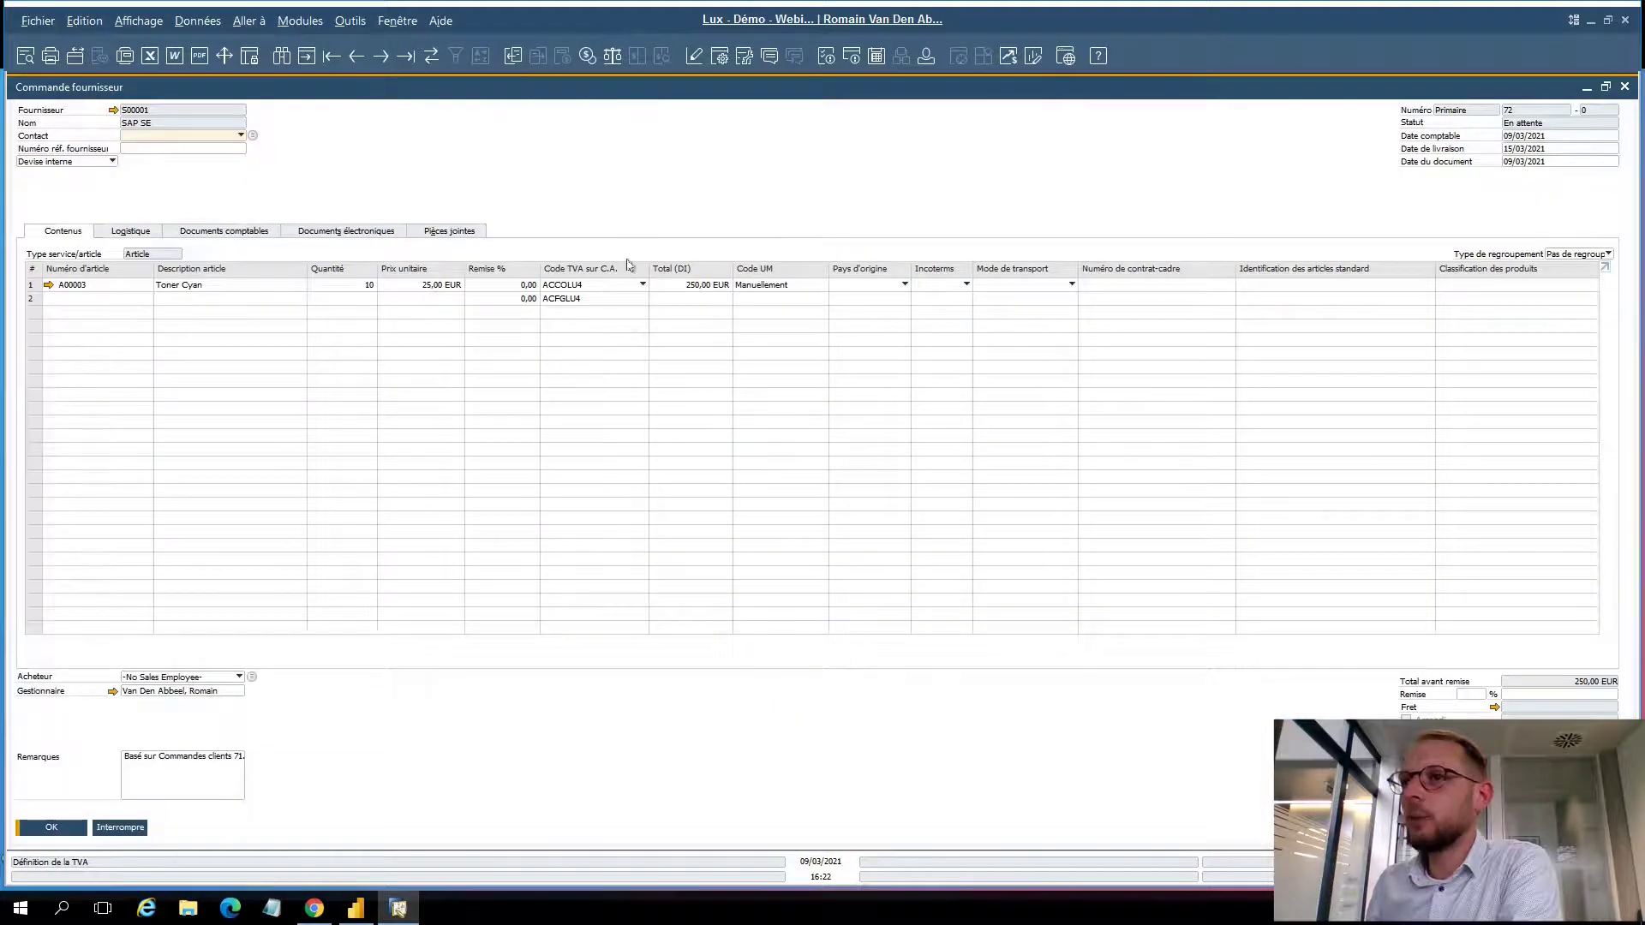
{"action": "right_click", "coordinate": [614, 155]}
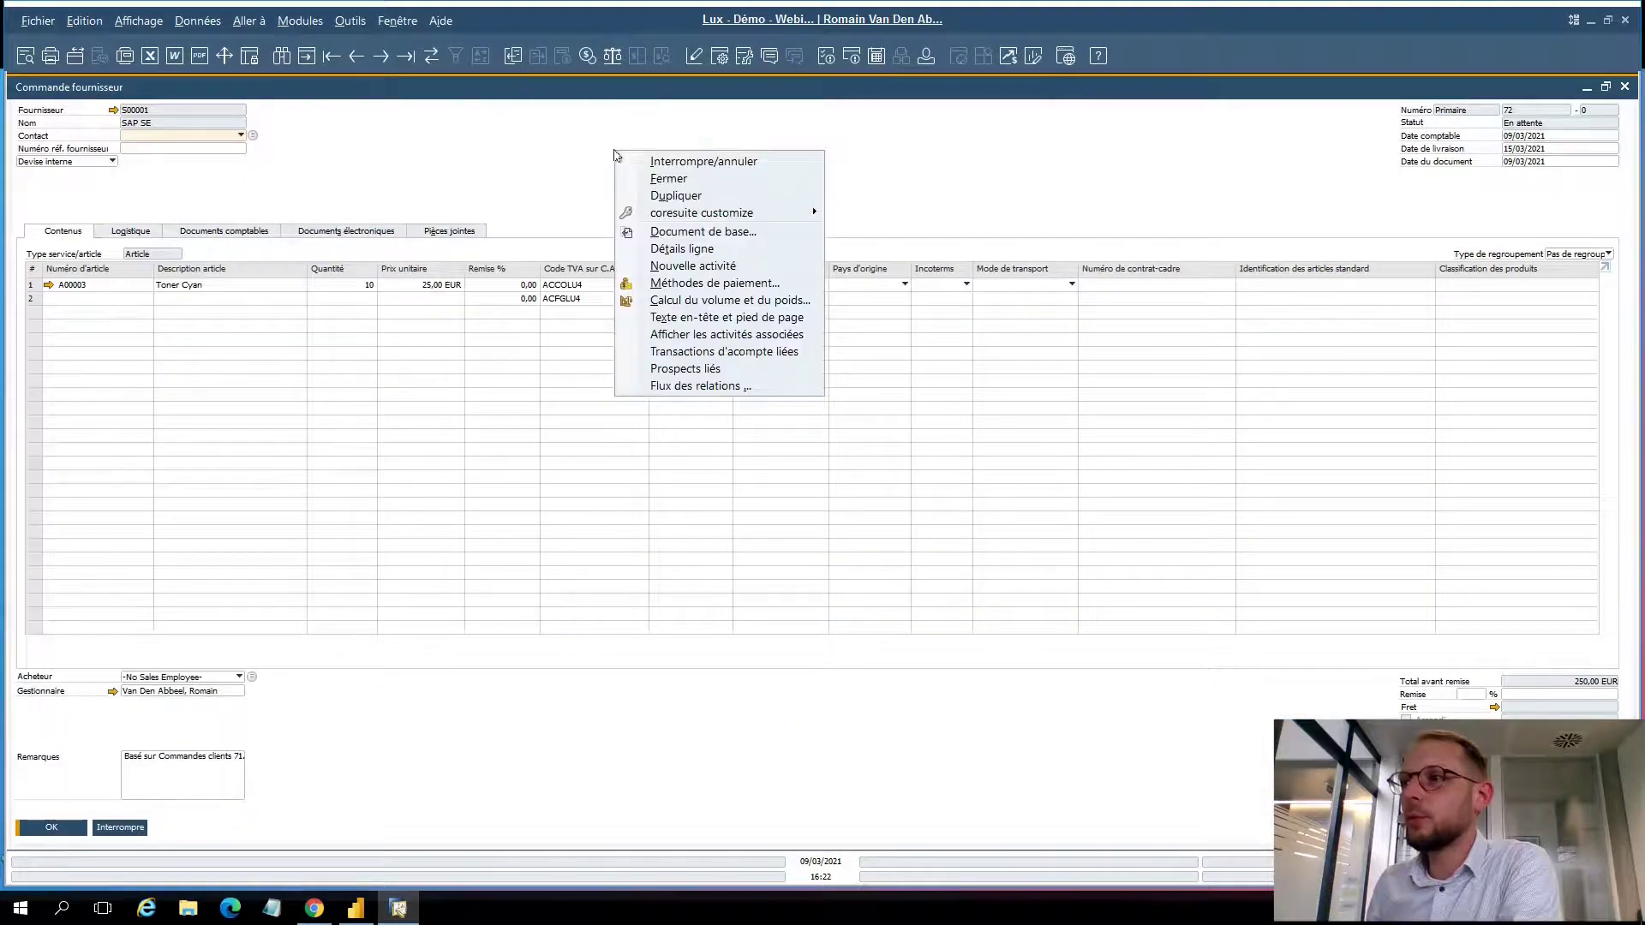
{"action": "left_click", "coordinate": [683, 389]}
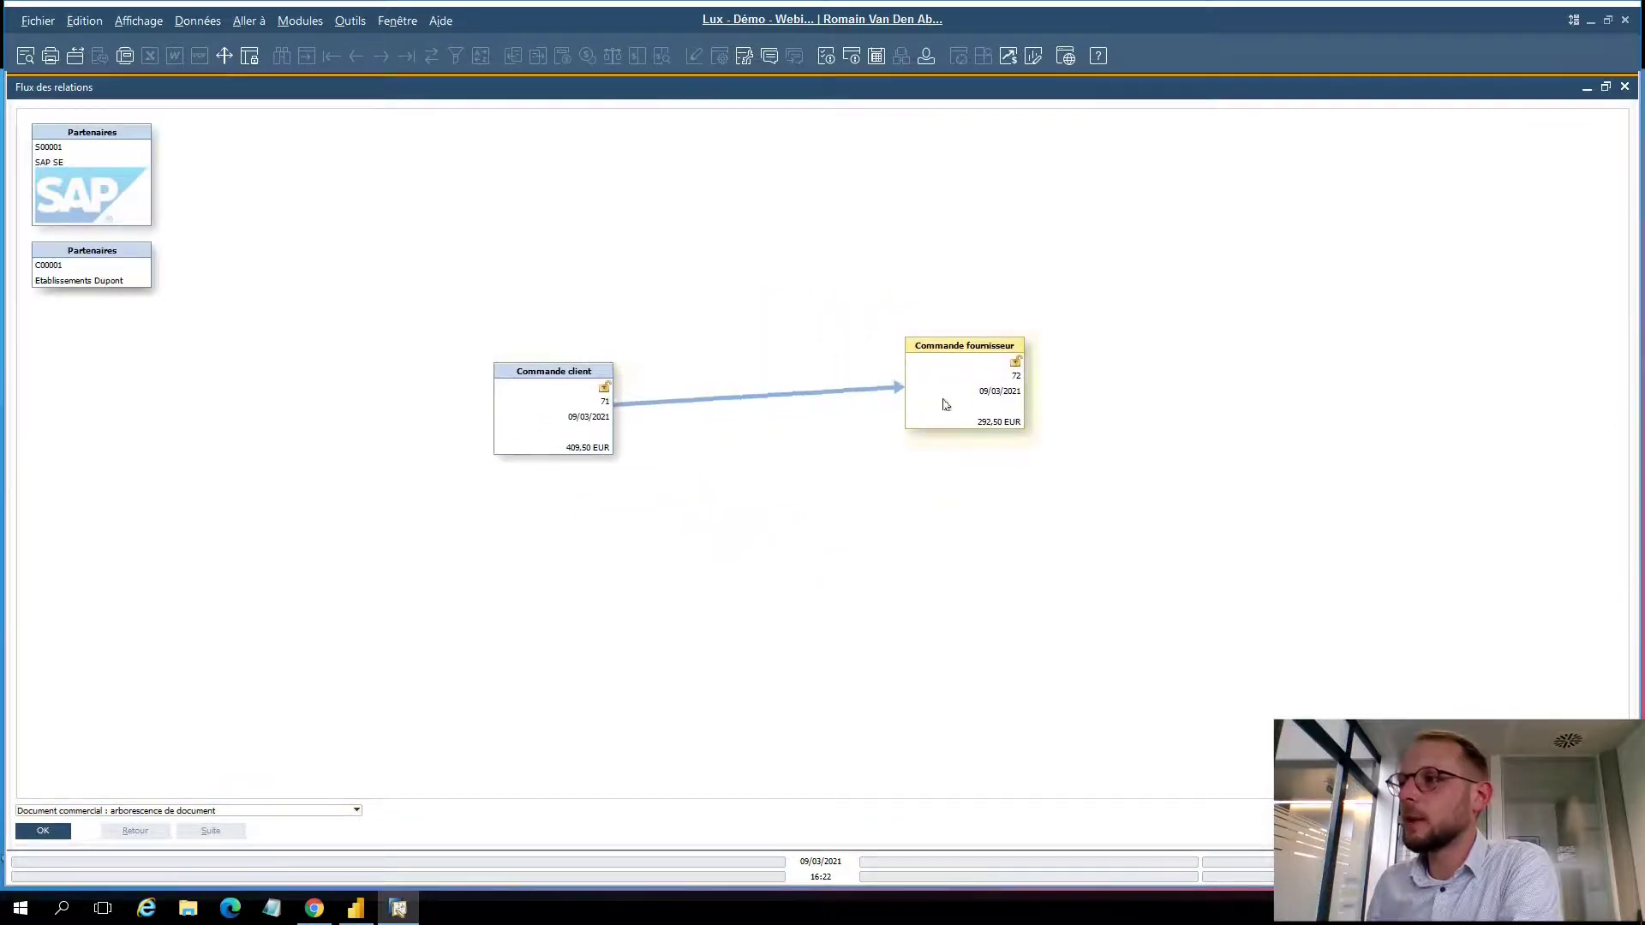
{"action": "left_click", "coordinate": [1625, 87]}
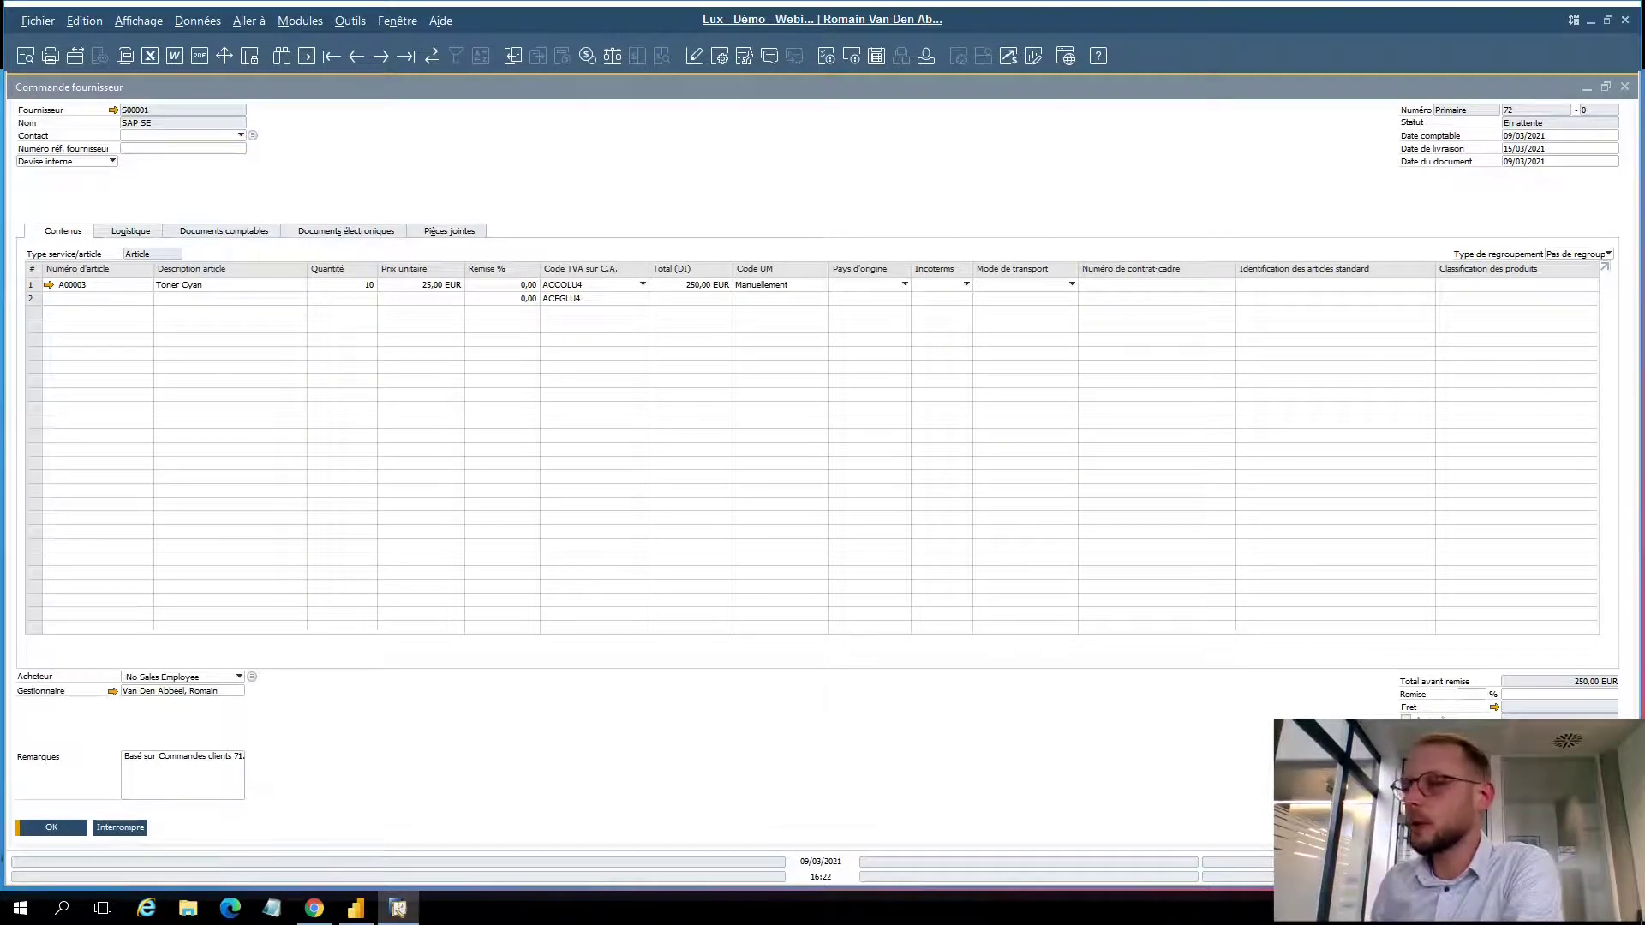
Copy the purchase order into a Réception de marchandises, add it and display the saved receipt
{"action": "key", "text": "alt+Tab"}
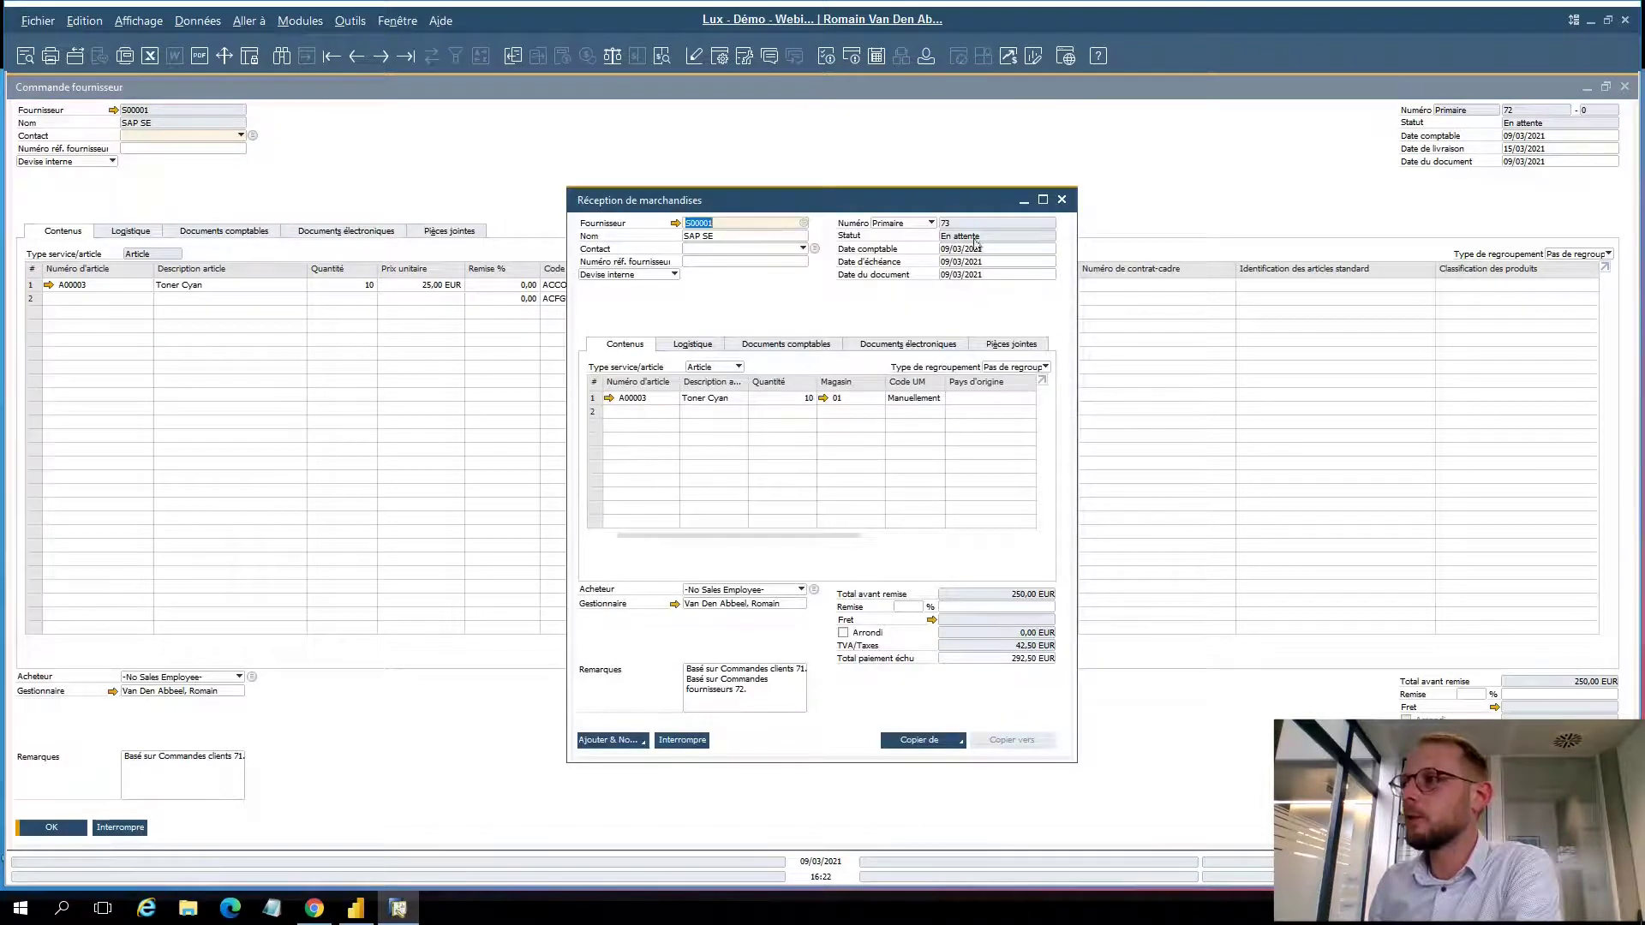
{"action": "left_click", "coordinate": [604, 742]}
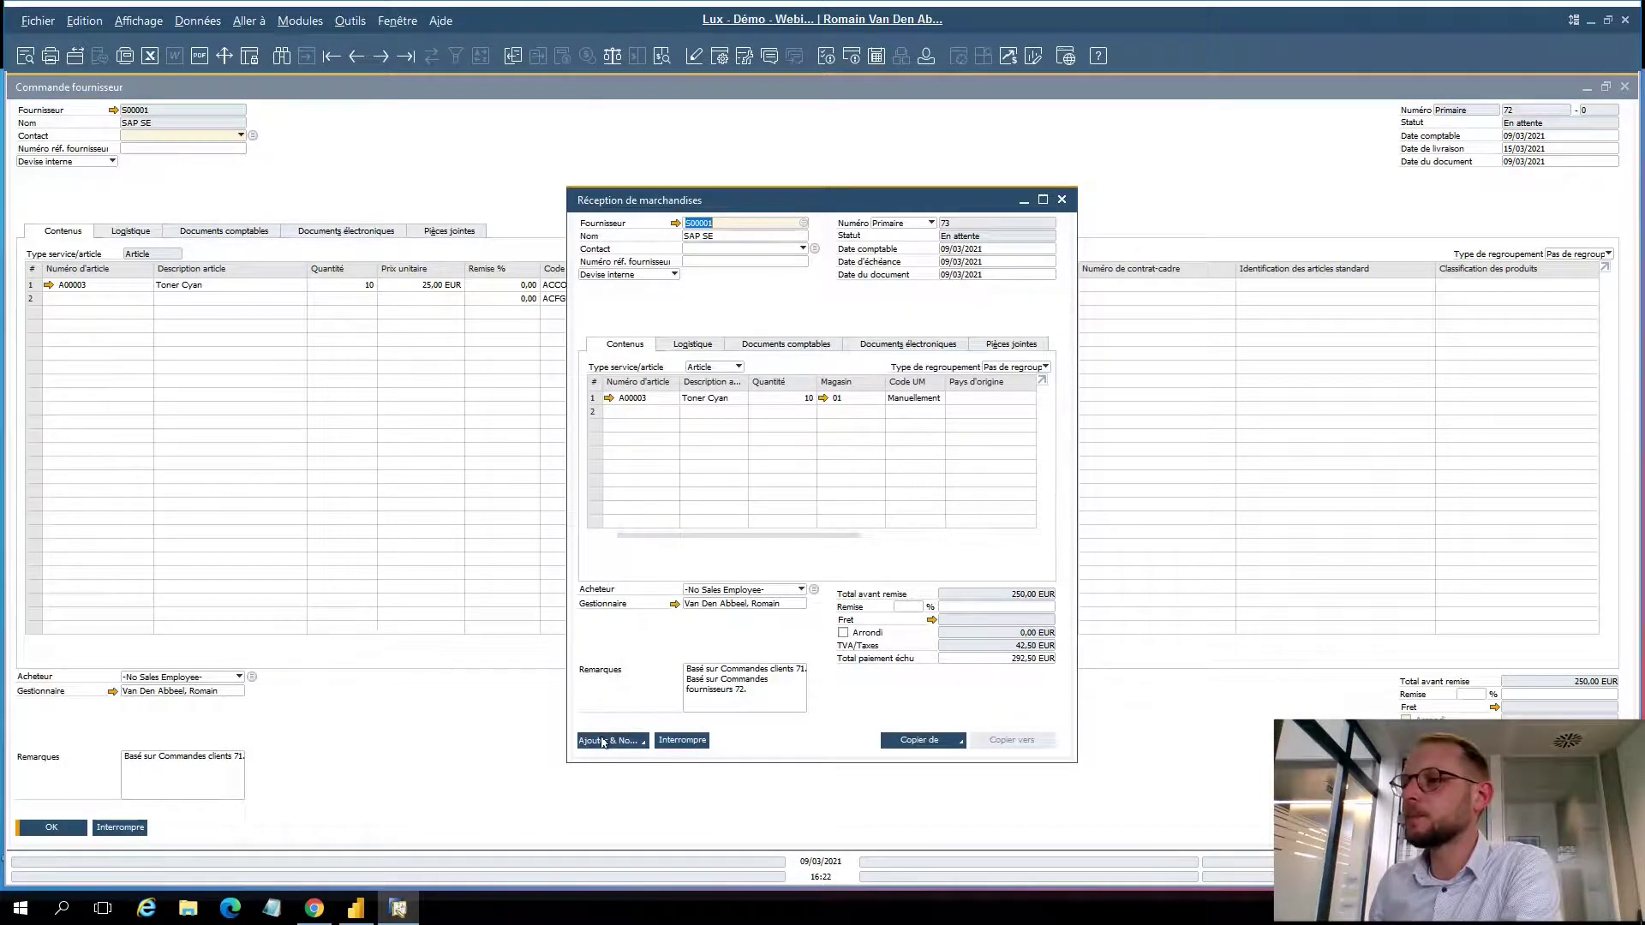
{"action": "left_click", "coordinate": [626, 472]}
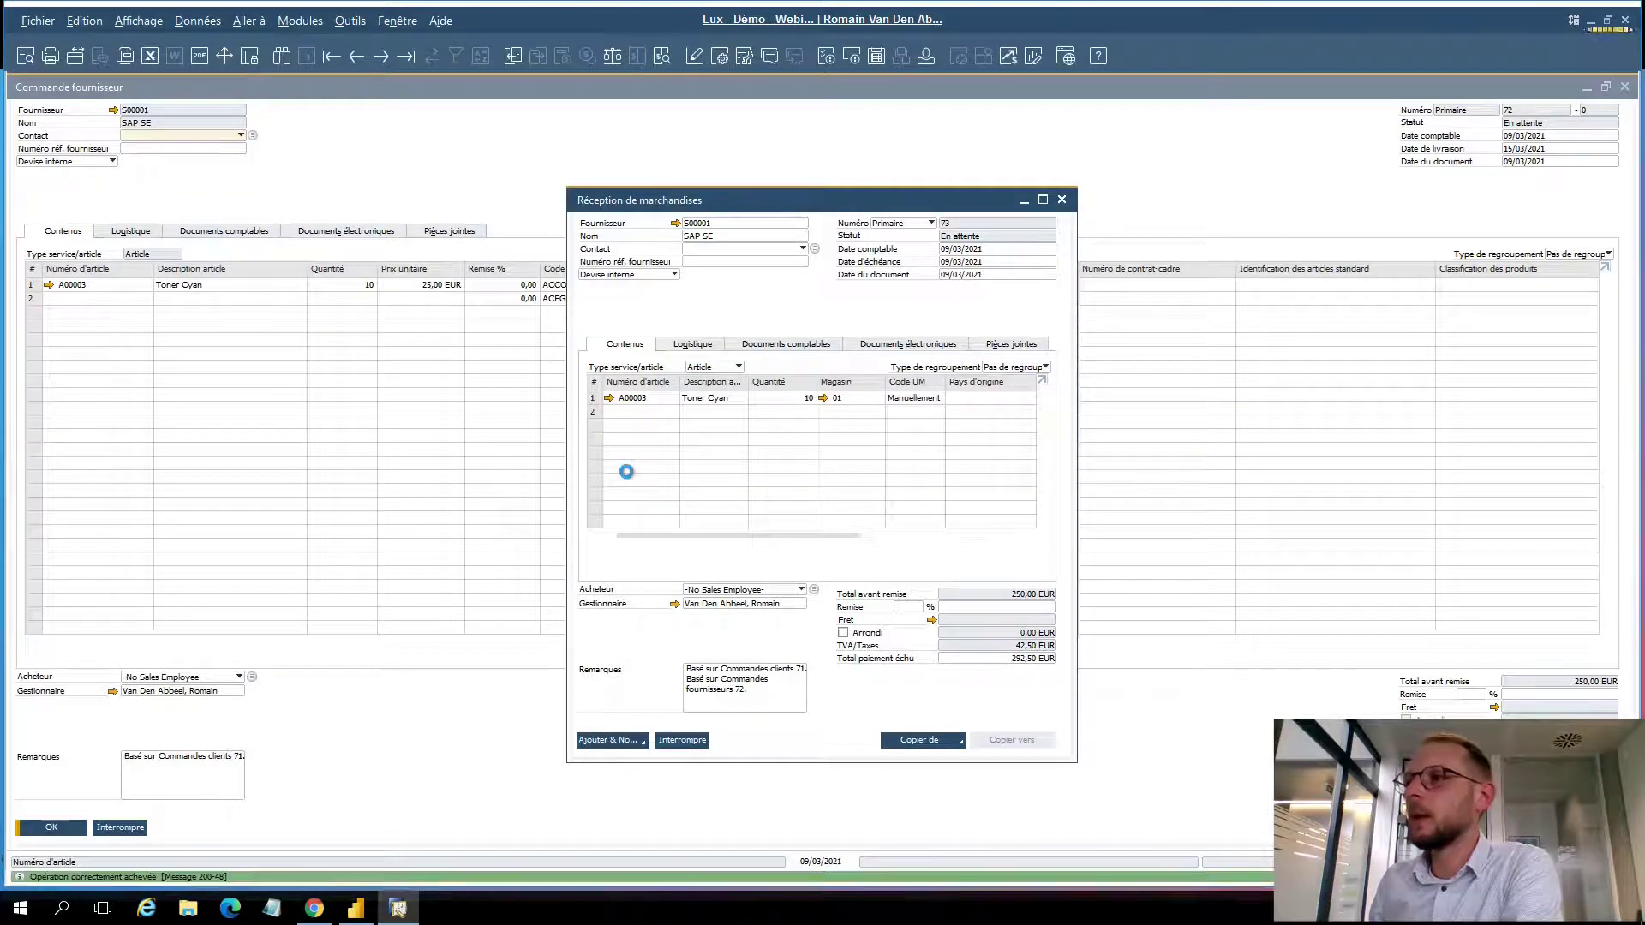
{"action": "left_click", "coordinate": [352, 55]}
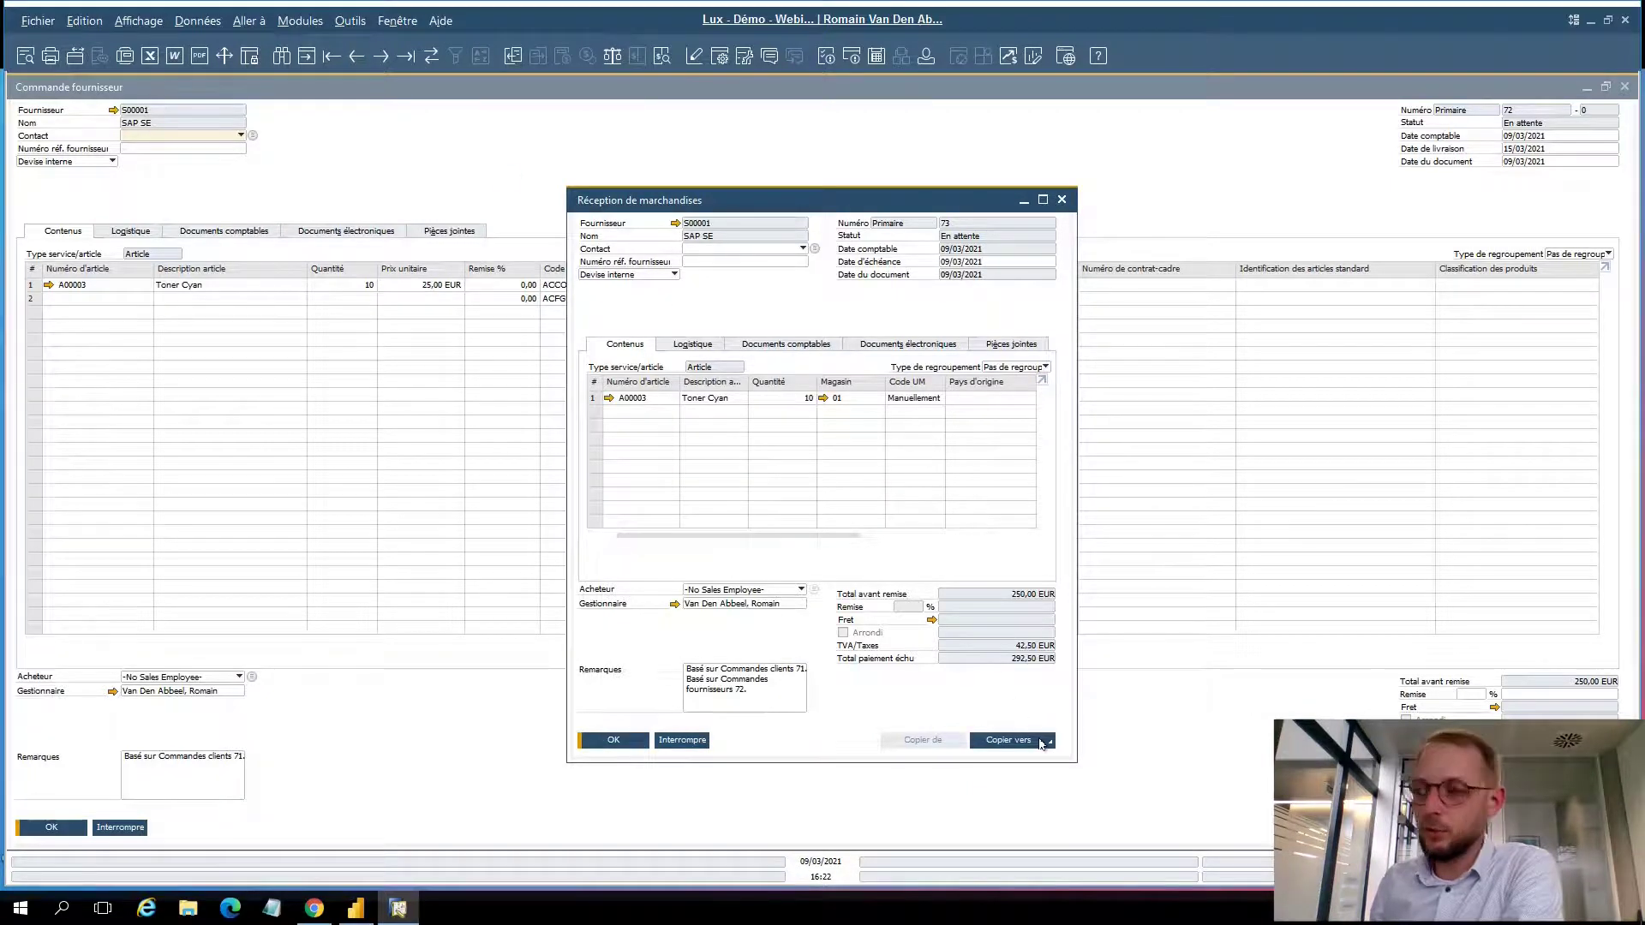
Copy the goods receipt to a Facture fourn., add the supplier invoice and close its window
{"action": "left_click", "coordinate": [1042, 741]}
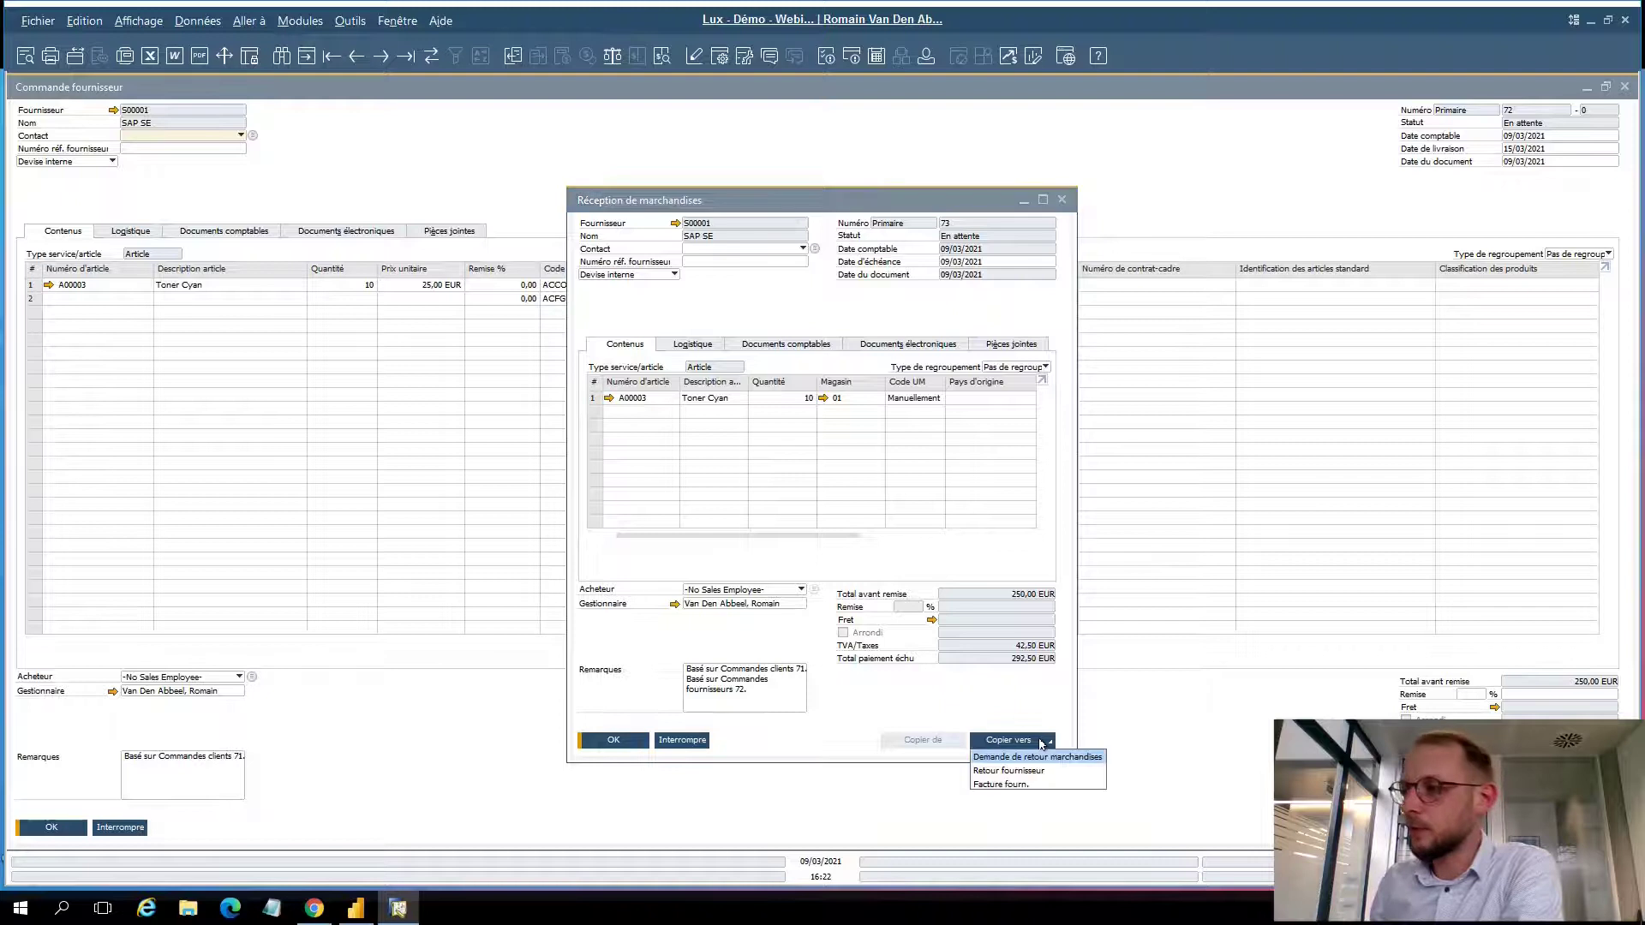
{"action": "left_click", "coordinate": [1034, 785]}
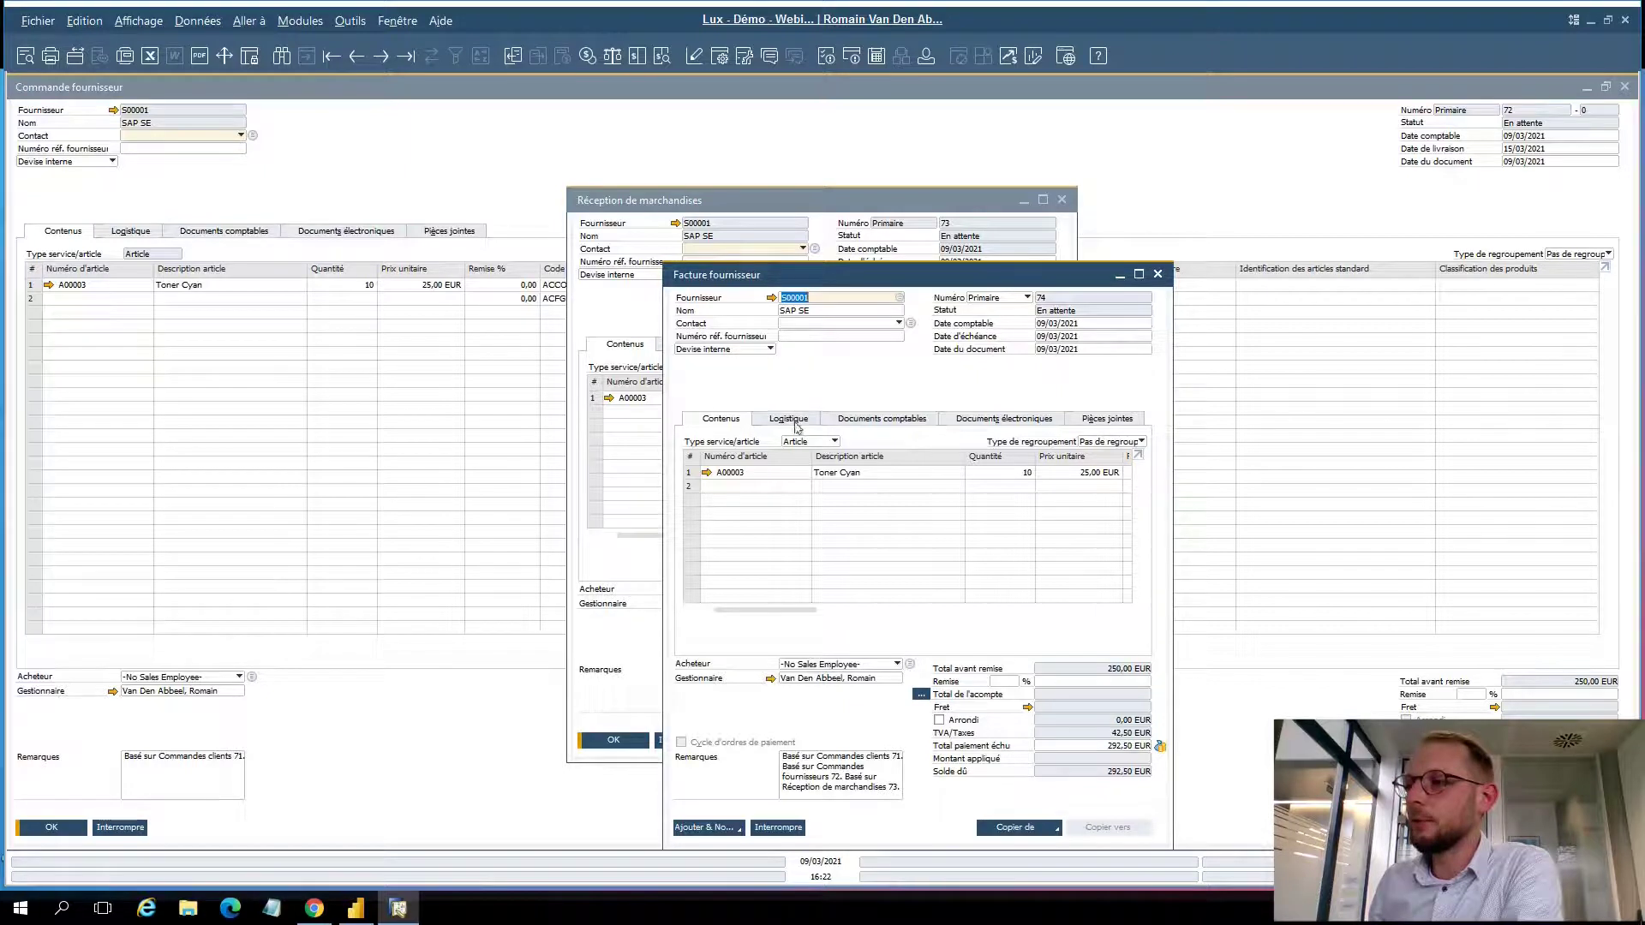
{"action": "left_click", "coordinate": [712, 828]}
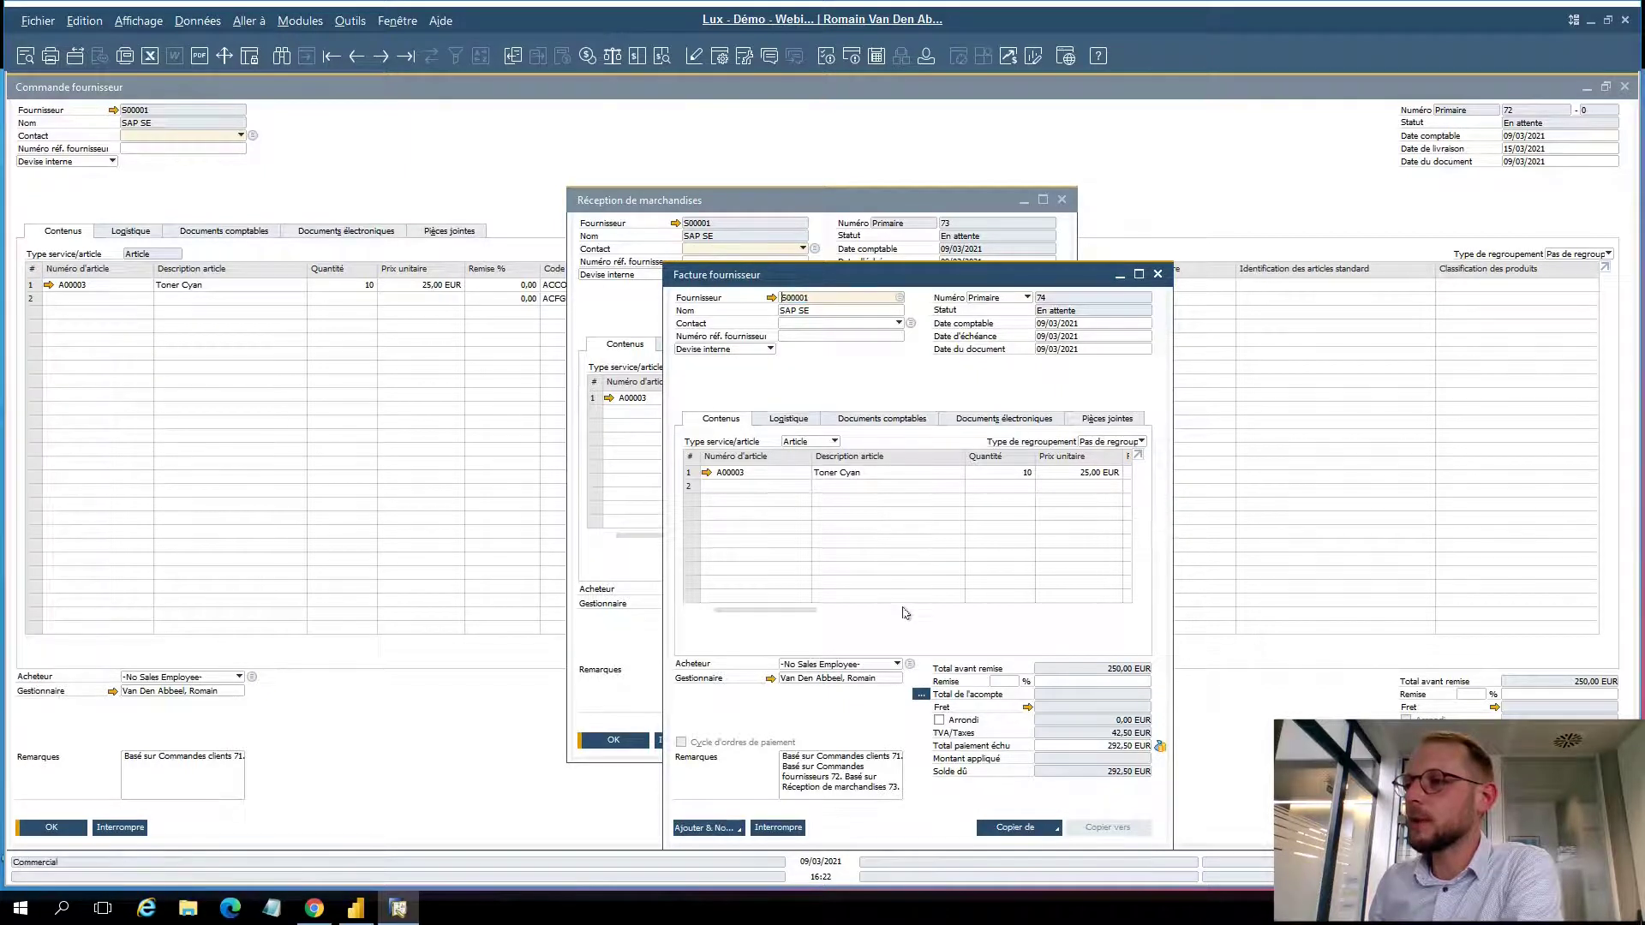
{"action": "left_click", "coordinate": [651, 474]}
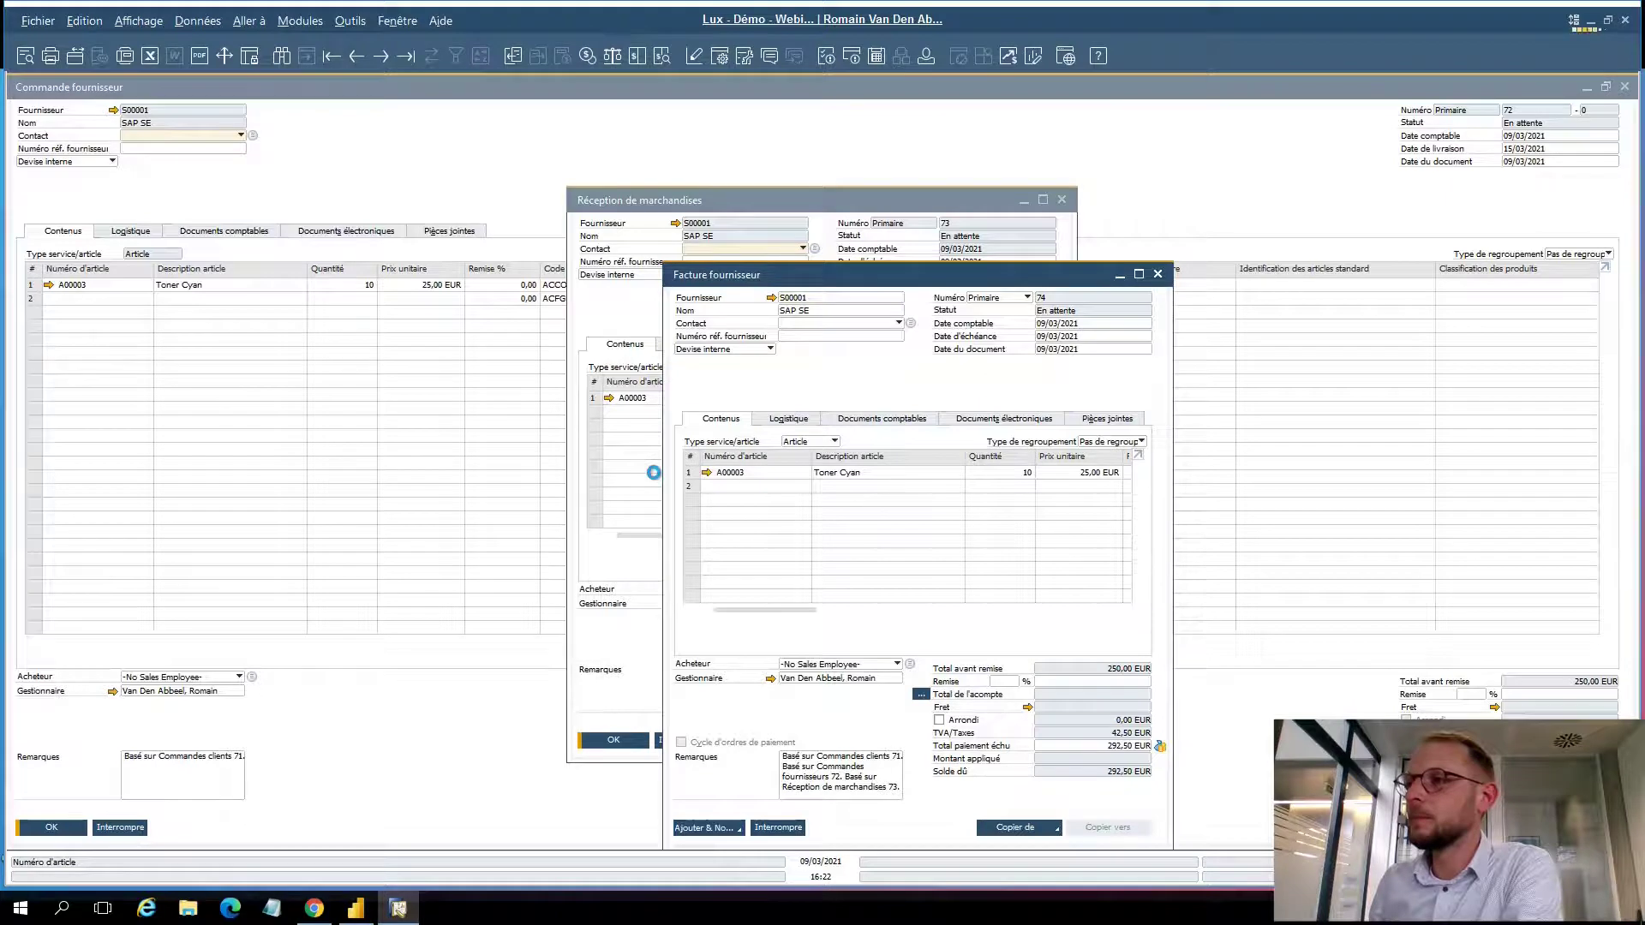
{"action": "left_click", "coordinate": [1159, 274]}
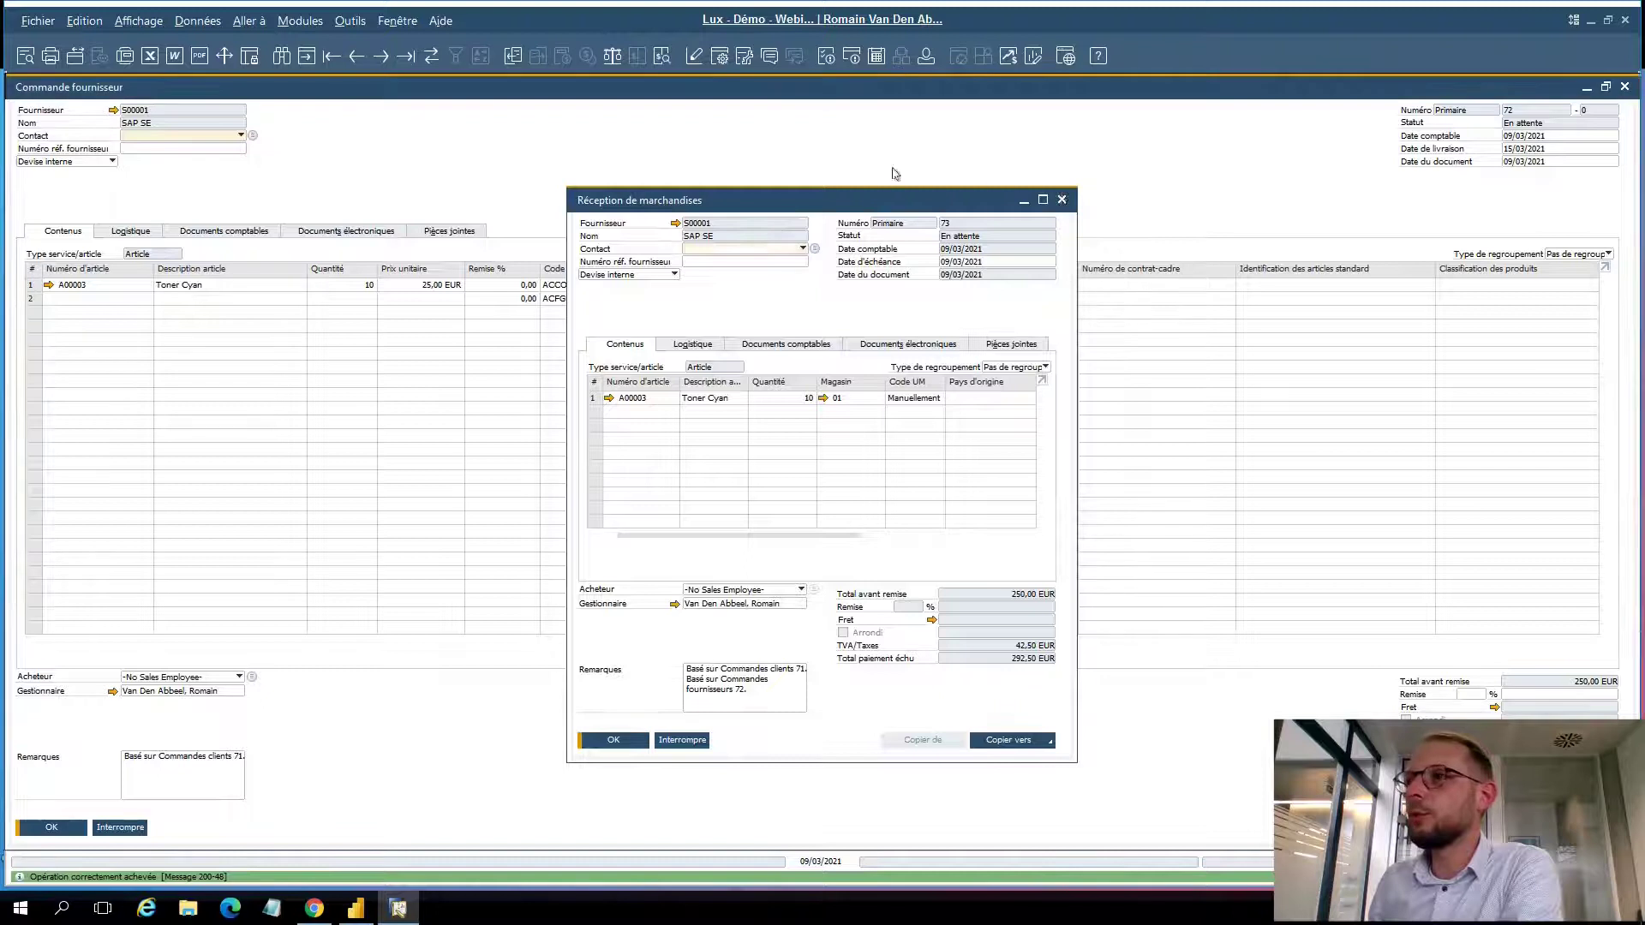
Close the goods receipt, refresh the Commande fournisseur and examine its Flux des relations document chain
{"action": "key", "text": "Escape"}
{"action": "left_click", "coordinate": [431, 56]}
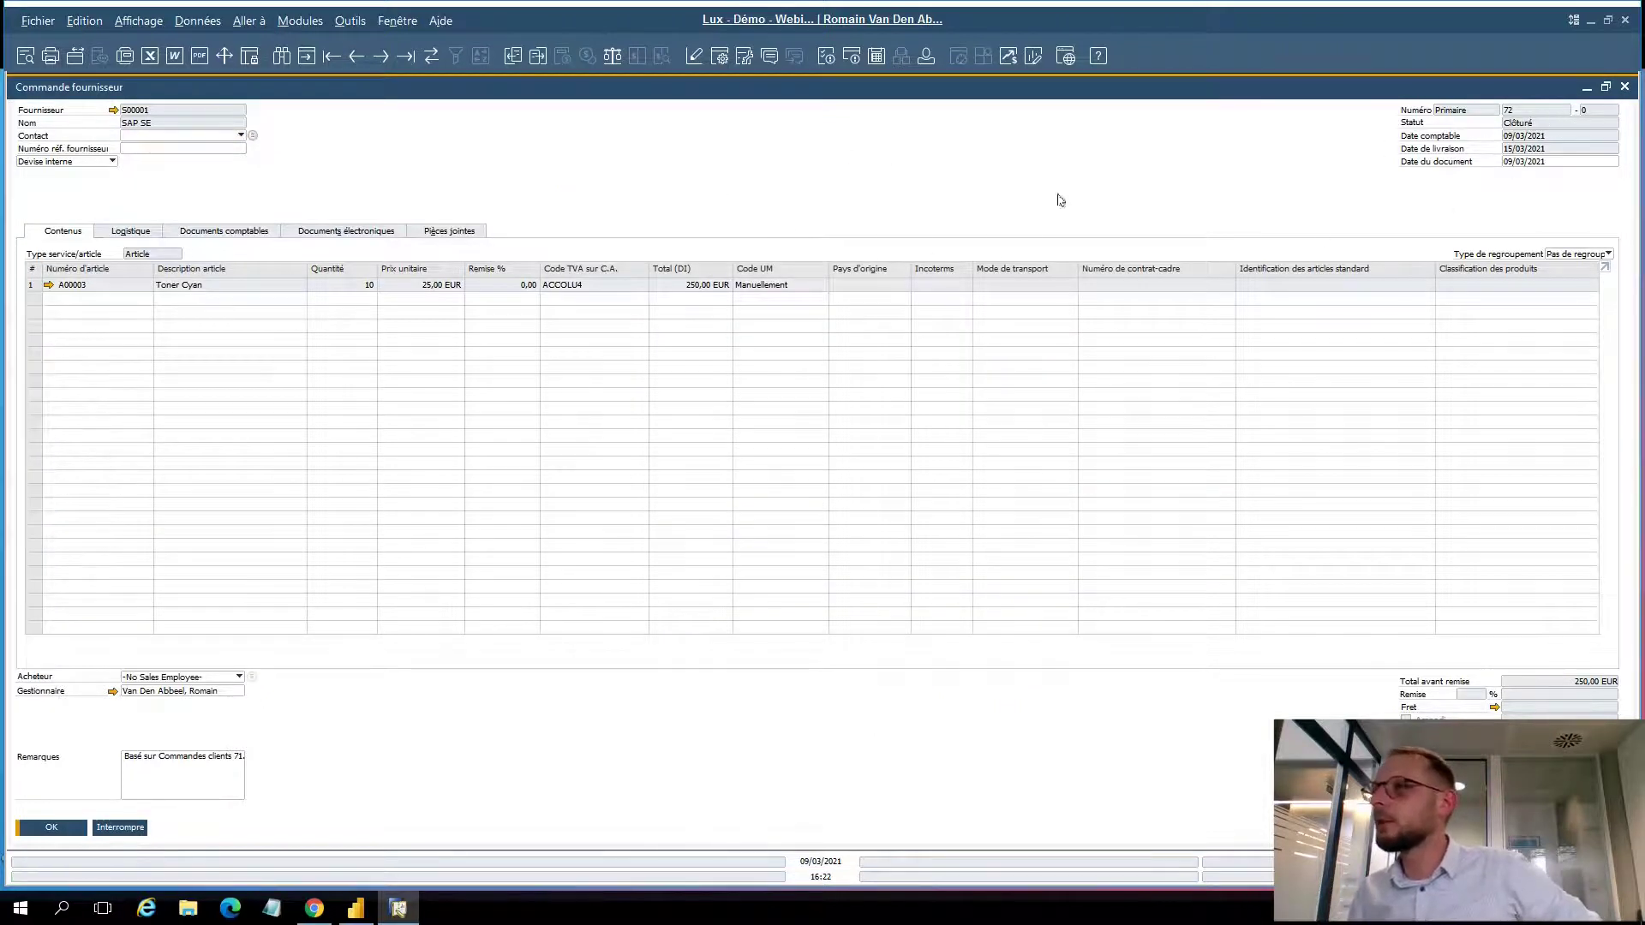
{"action": "right_click", "coordinate": [921, 147]}
{"action": "left_click", "coordinate": [948, 343]}
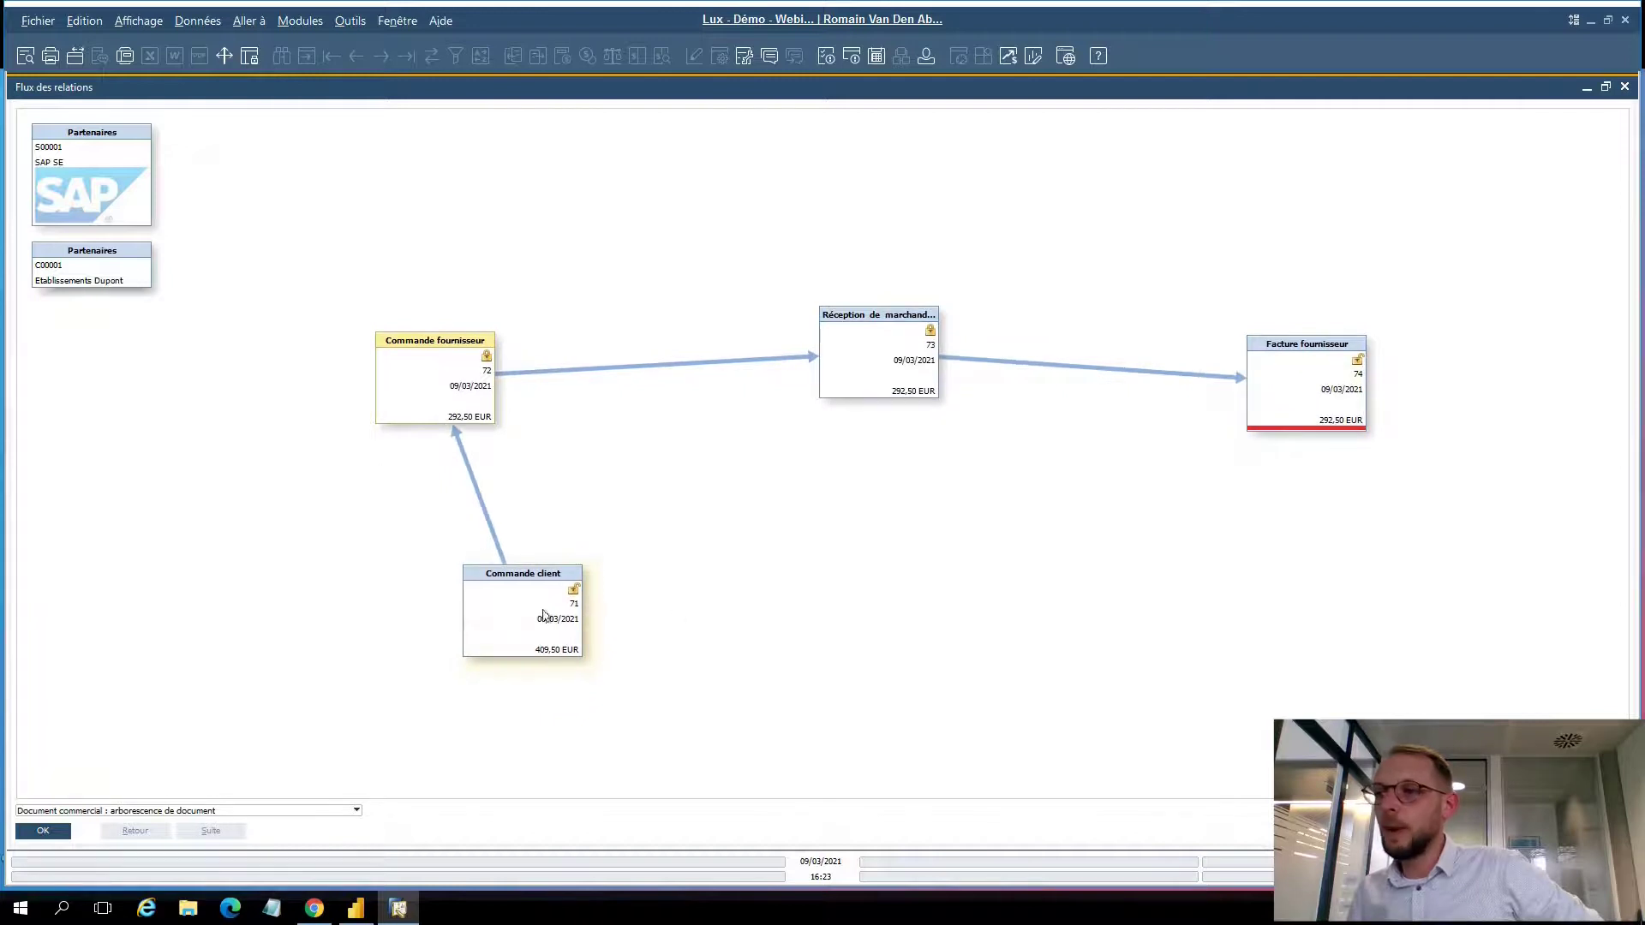
Open the Commande client from the relationship map, copy it to a Livraison and add the delivery with Ajouter & Afficher
{"action": "double_click", "coordinate": [550, 620]}
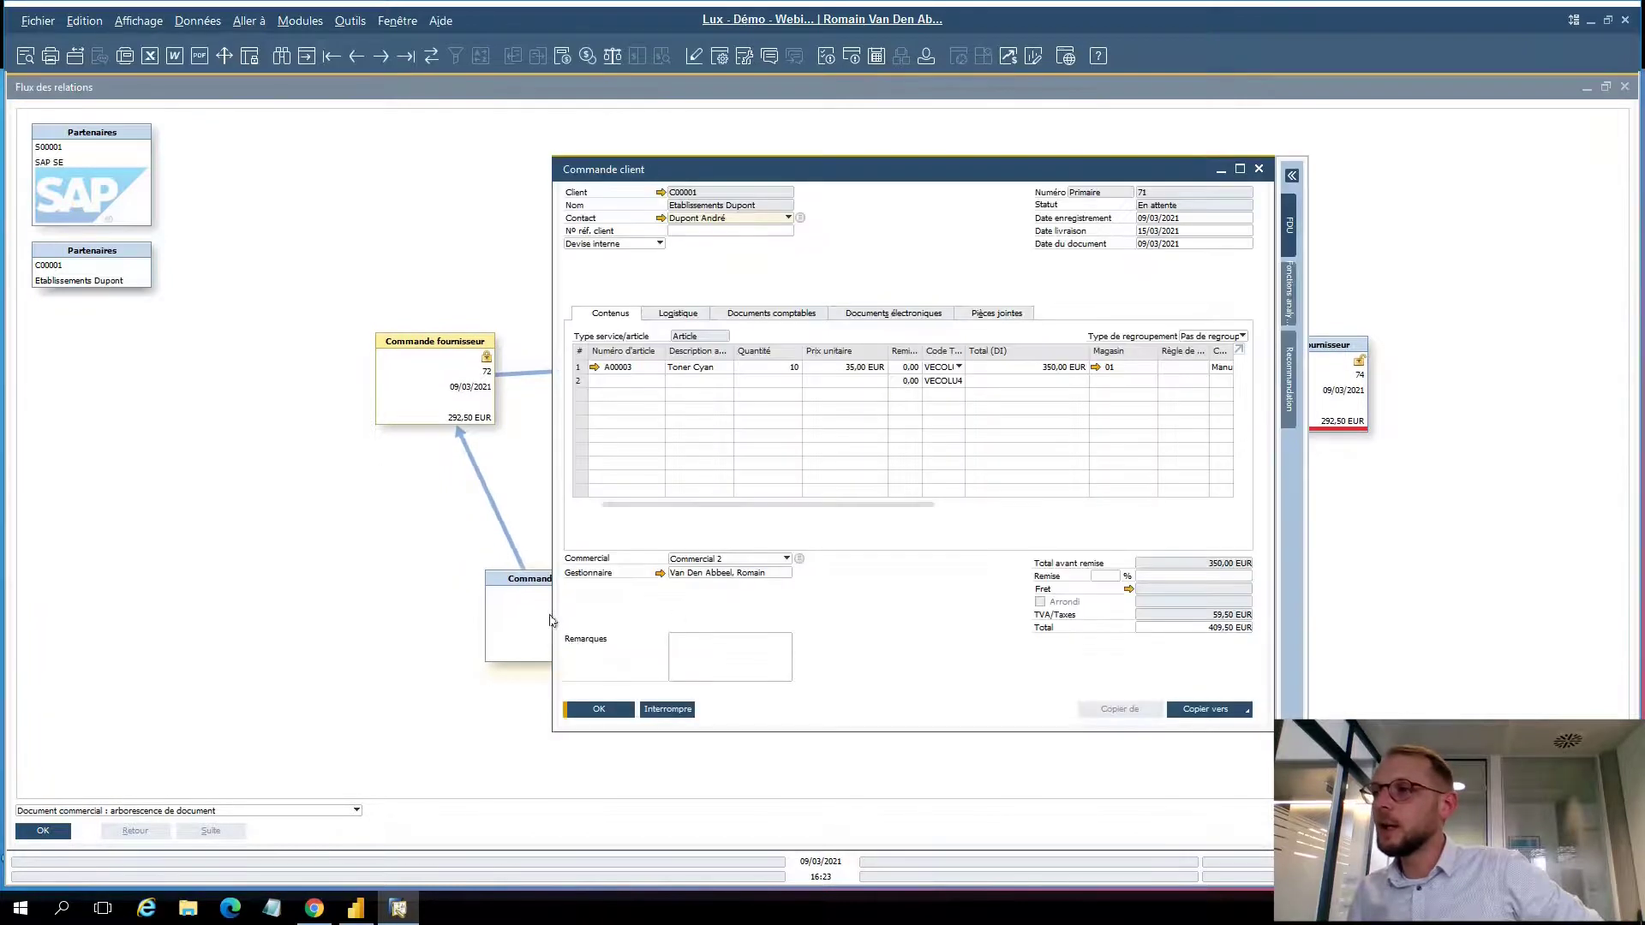
{"action": "left_click", "coordinate": [1221, 710]}
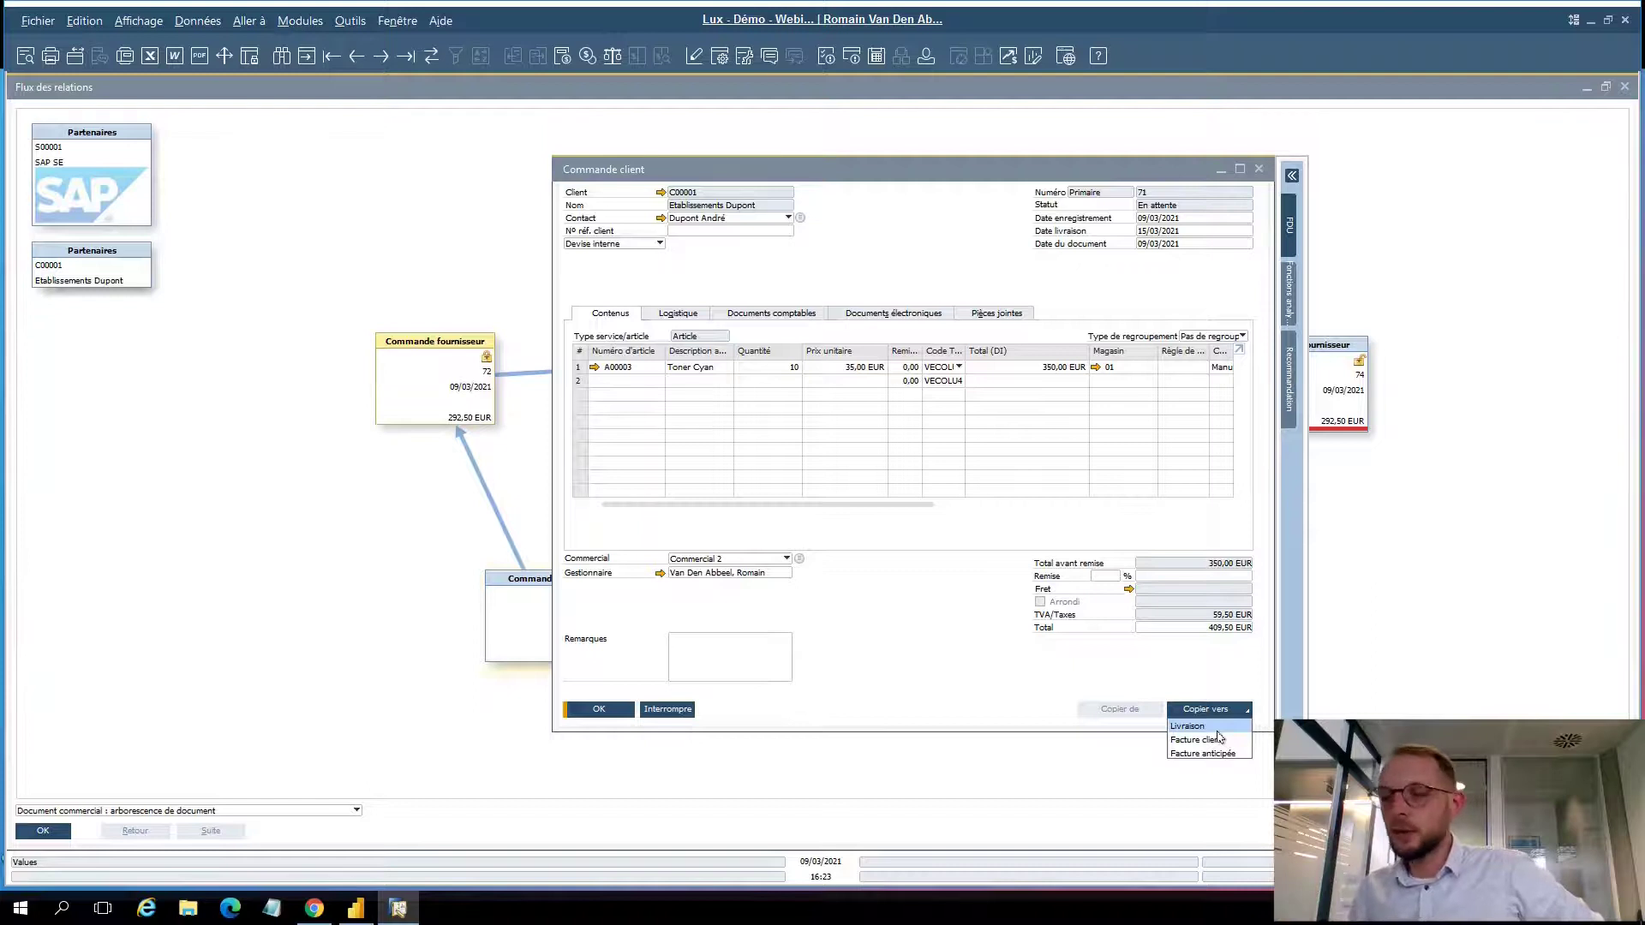
{"action": "left_click", "coordinate": [1219, 739]}
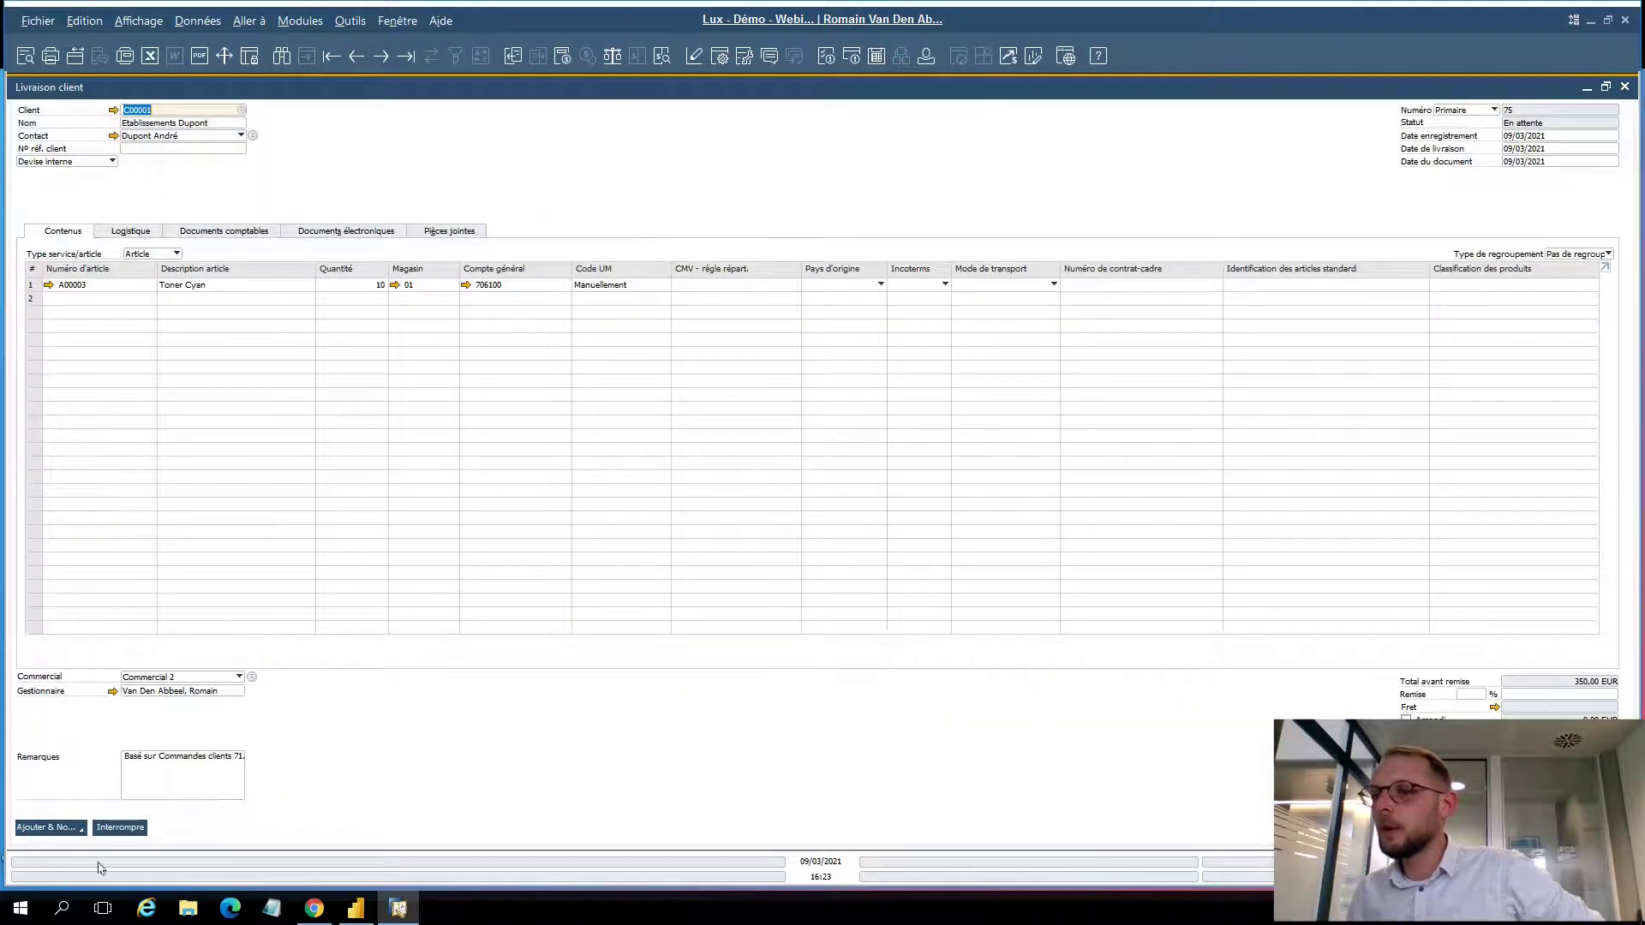
{"action": "left_click", "coordinate": [38, 827]}
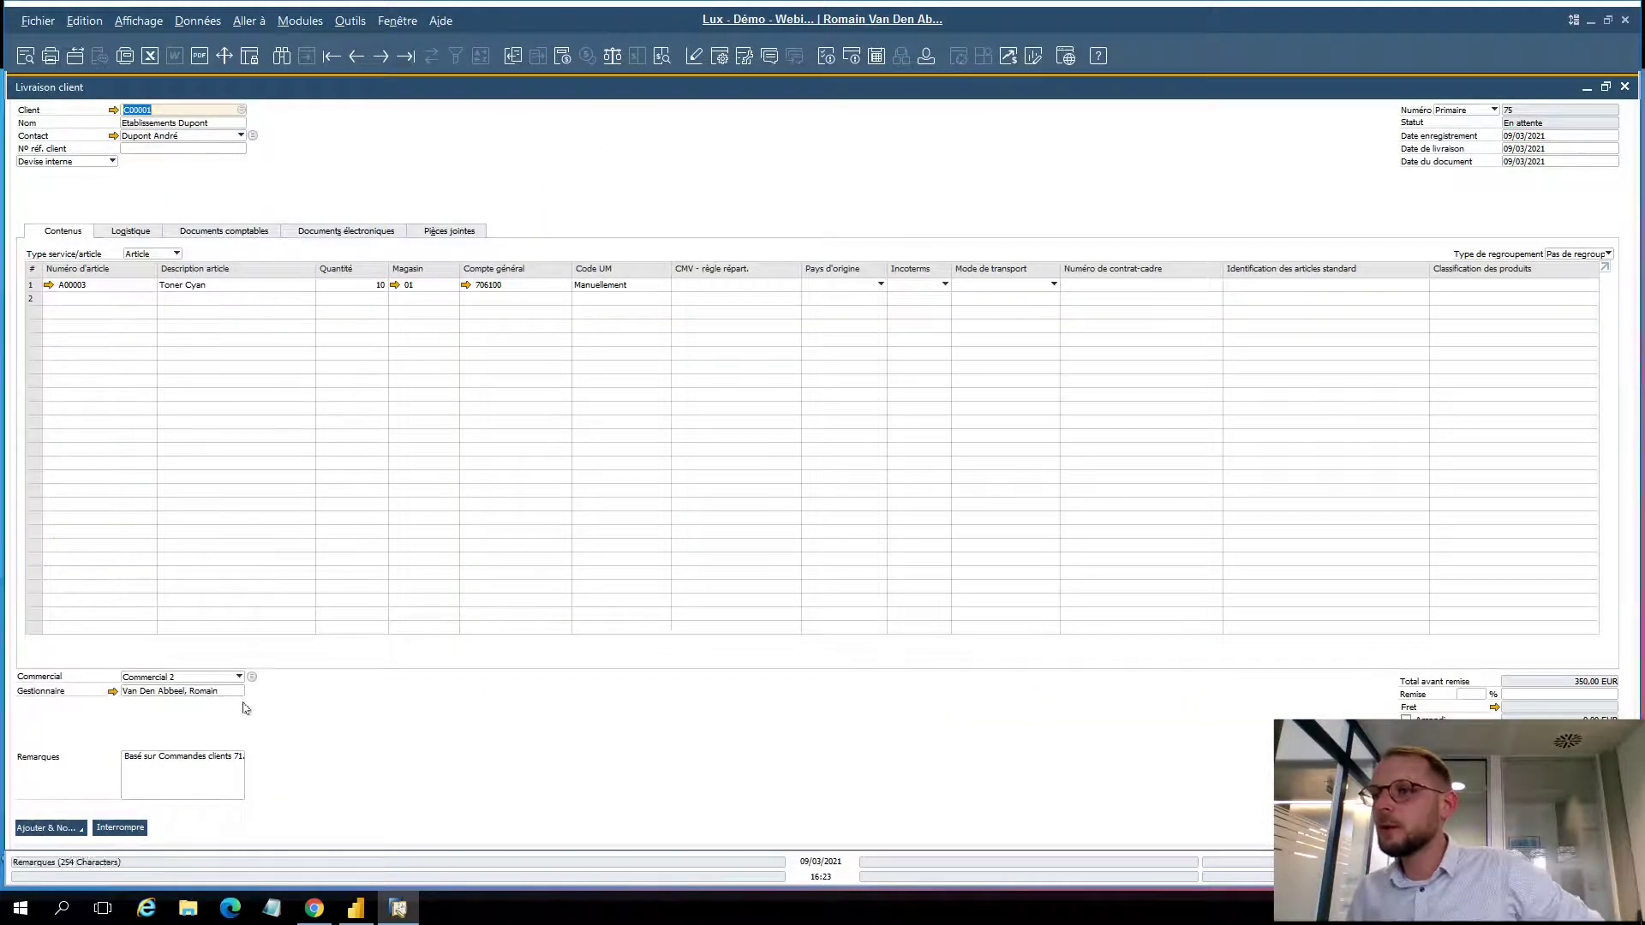
{"action": "left_click", "coordinate": [711, 473]}
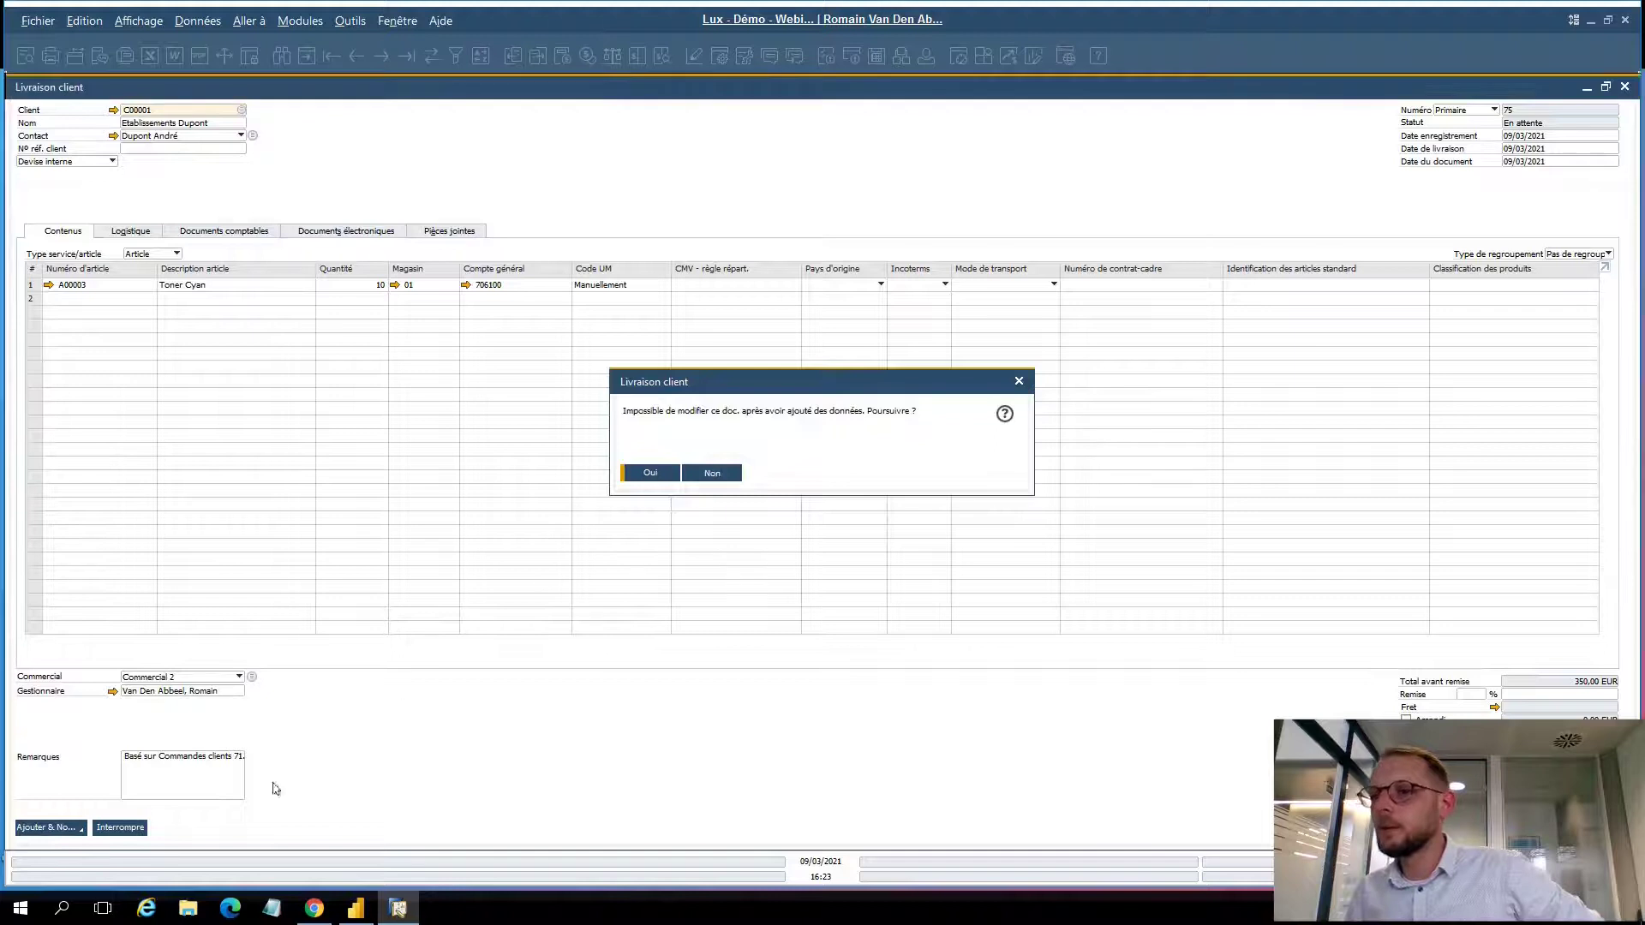
{"action": "left_click", "coordinate": [83, 829]}
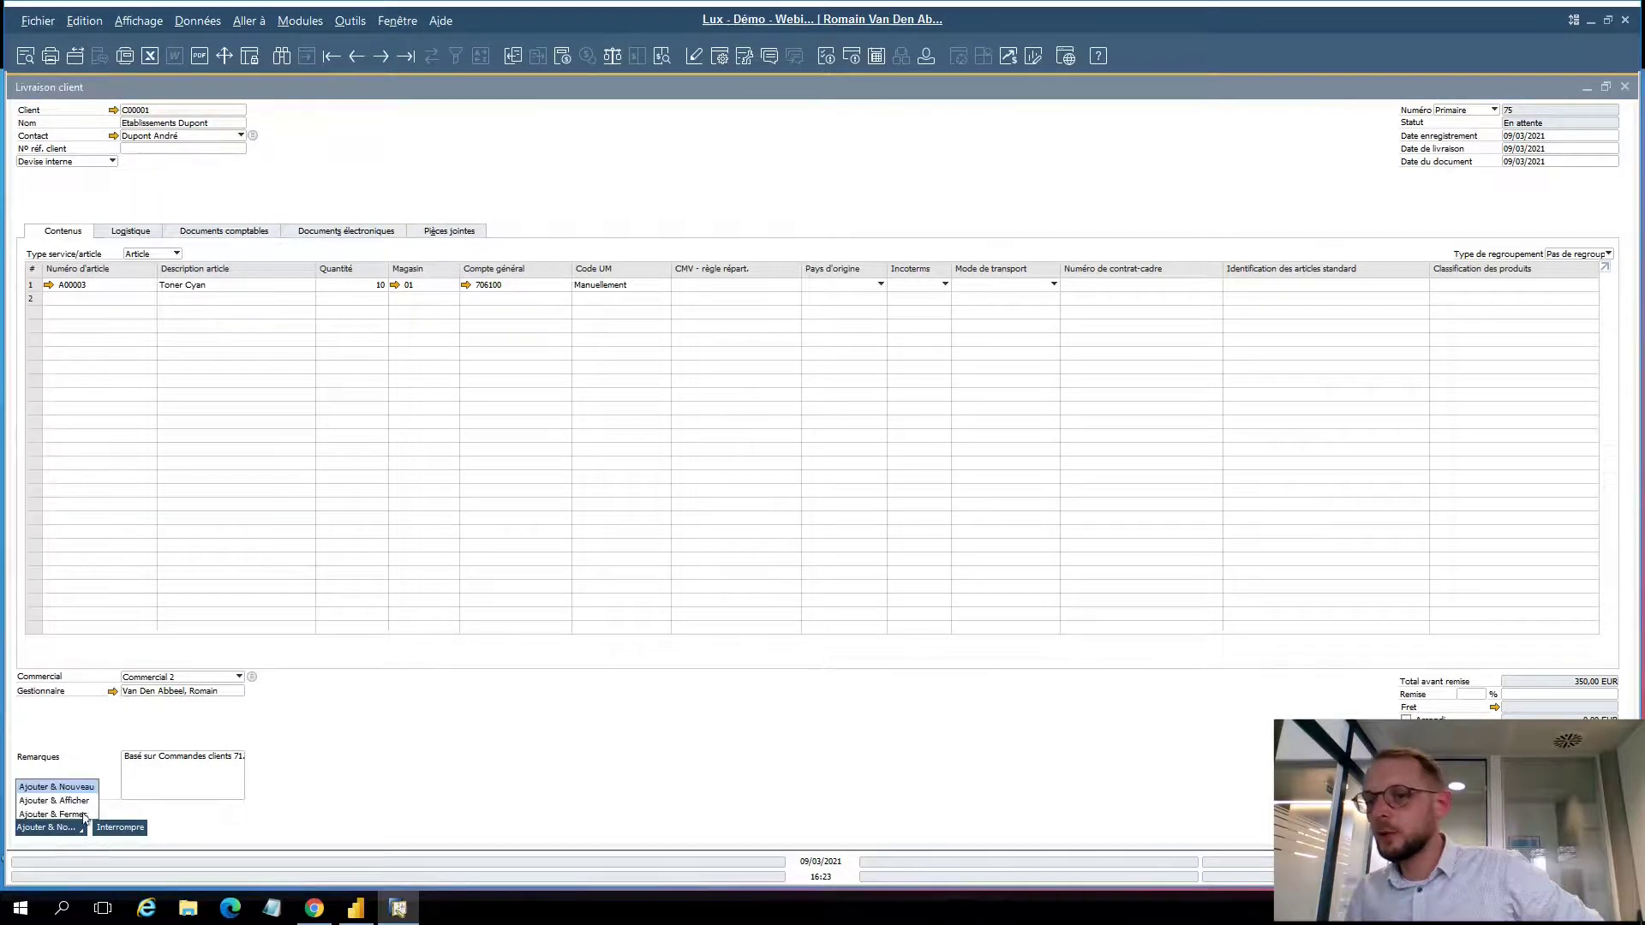
{"action": "left_click", "coordinate": [77, 799]}
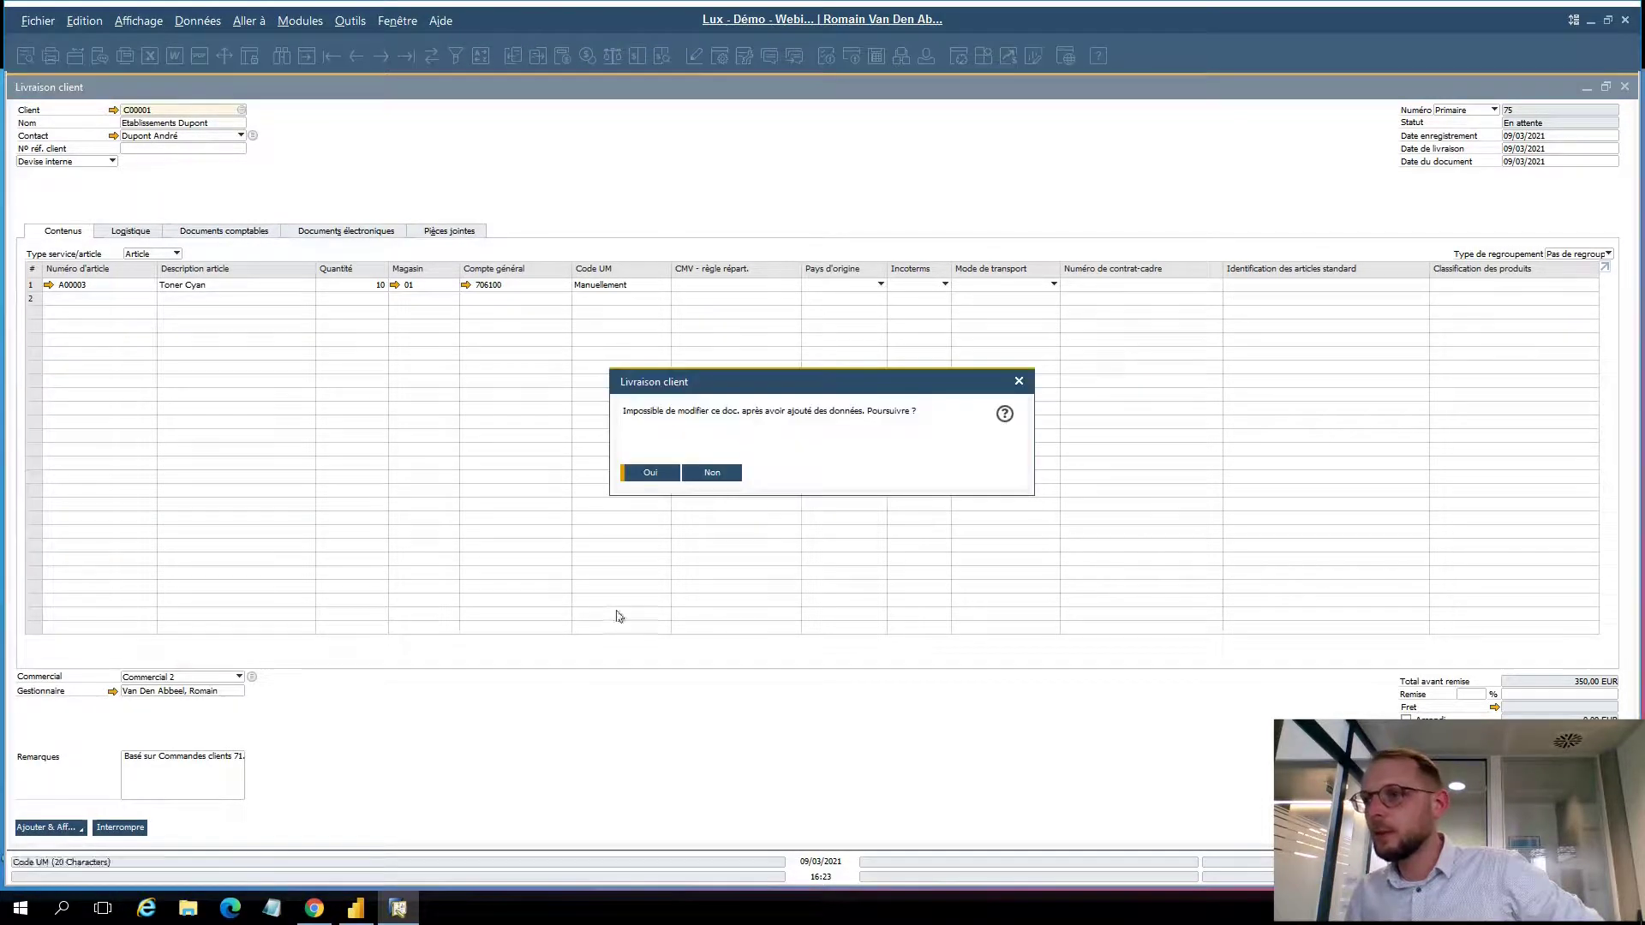
{"action": "left_click", "coordinate": [650, 472]}
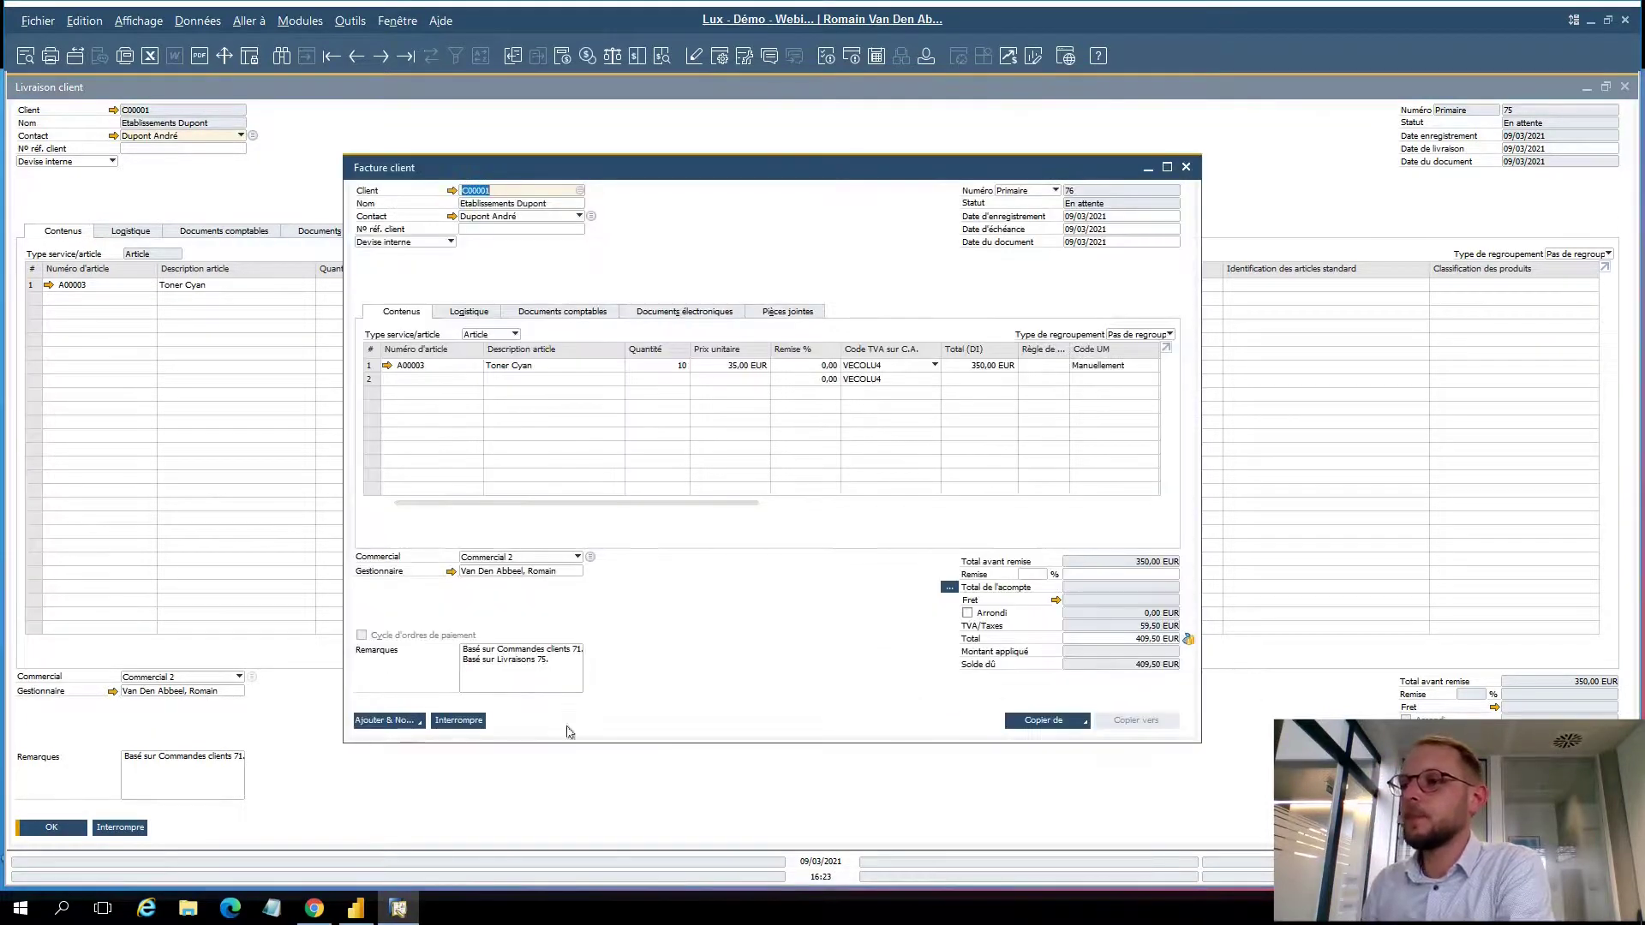
Copy the delivery to a Facture client and add the invoice with Ajouter & Afficher
{"action": "left_click", "coordinate": [416, 726]}
{"action": "left_click", "coordinate": [407, 738]}
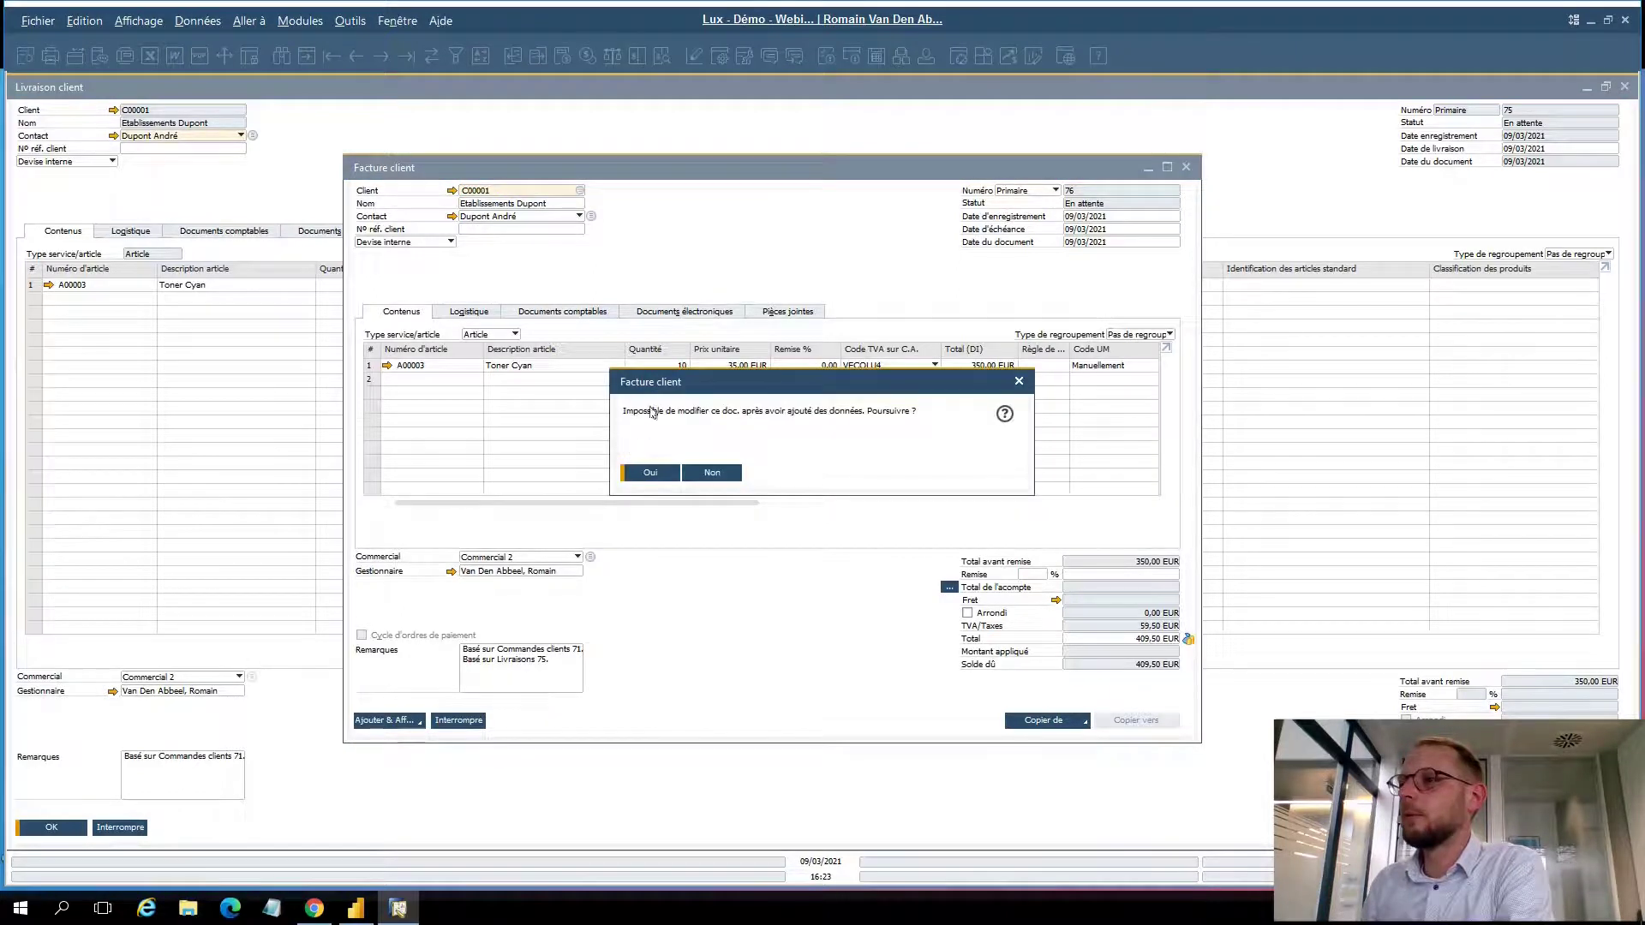
{"action": "left_click", "coordinate": [650, 473]}
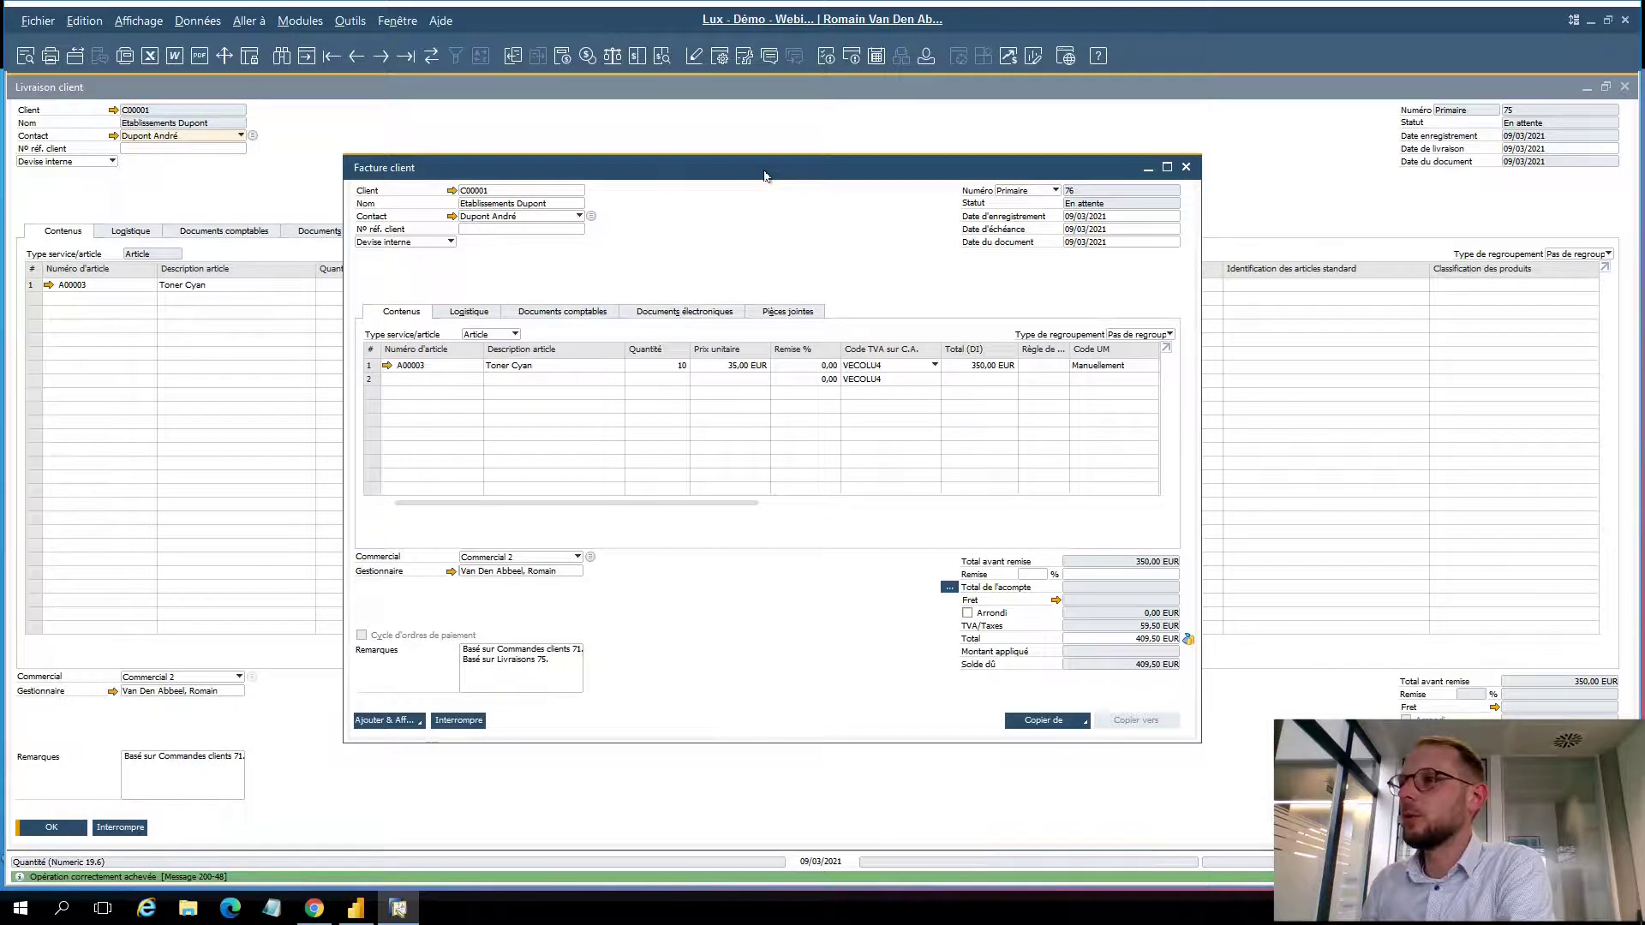
{"action": "key", "text": "Return"}
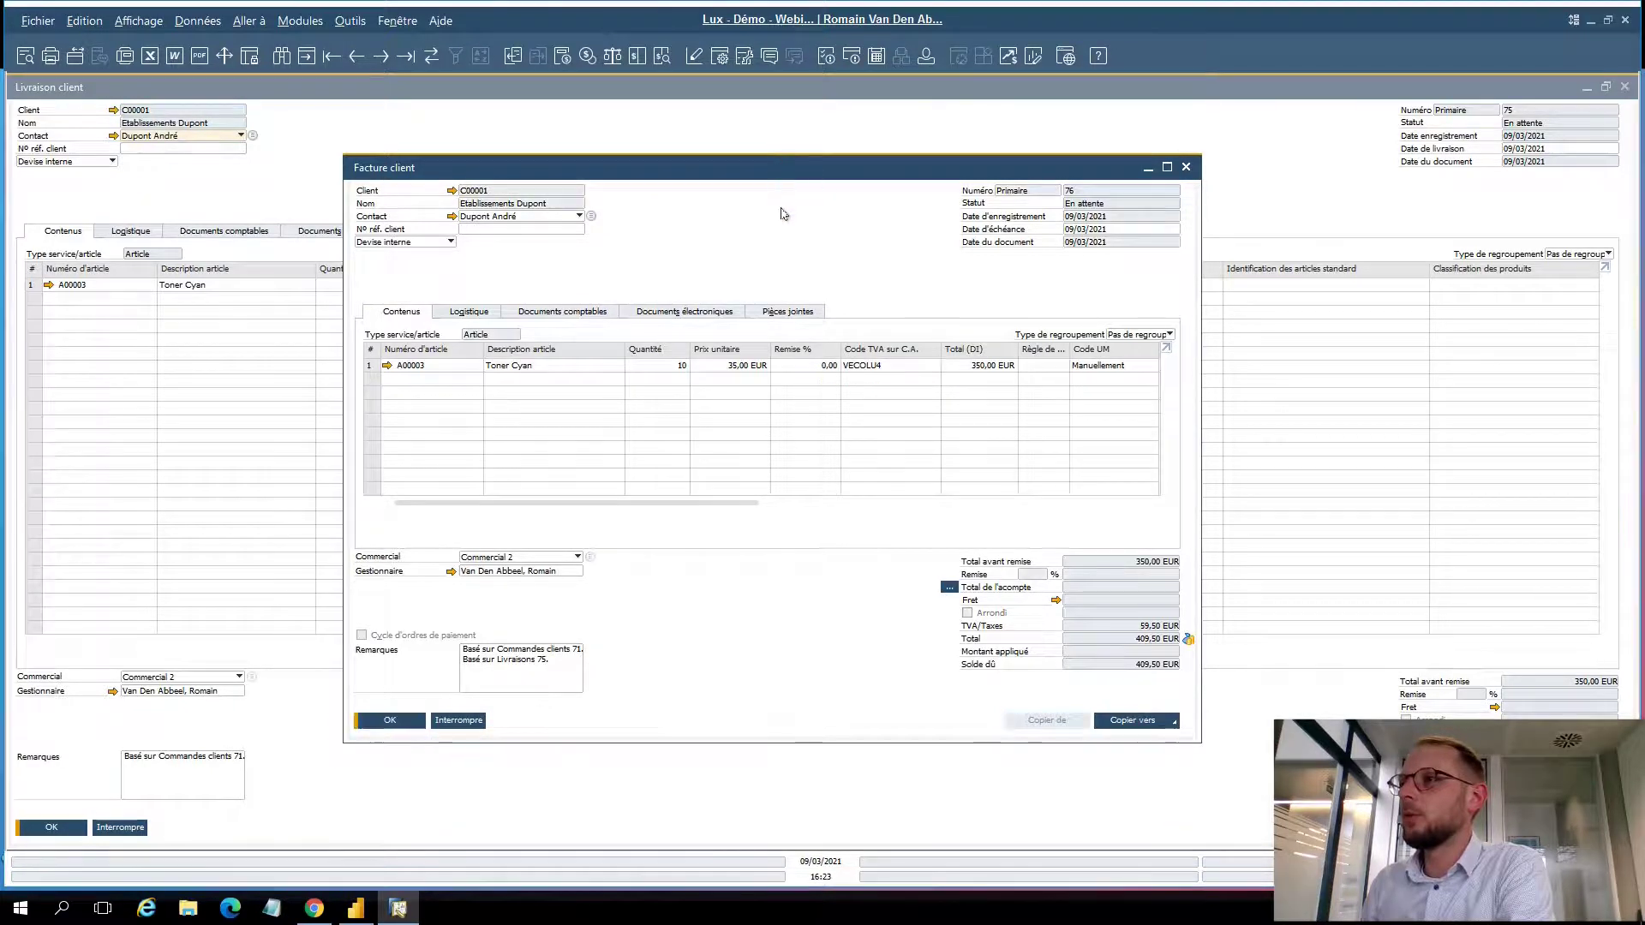
Examine the Facture client's Flux des relations to review the complete sales and purchase document chain
{"action": "right_click", "coordinate": [781, 241]}
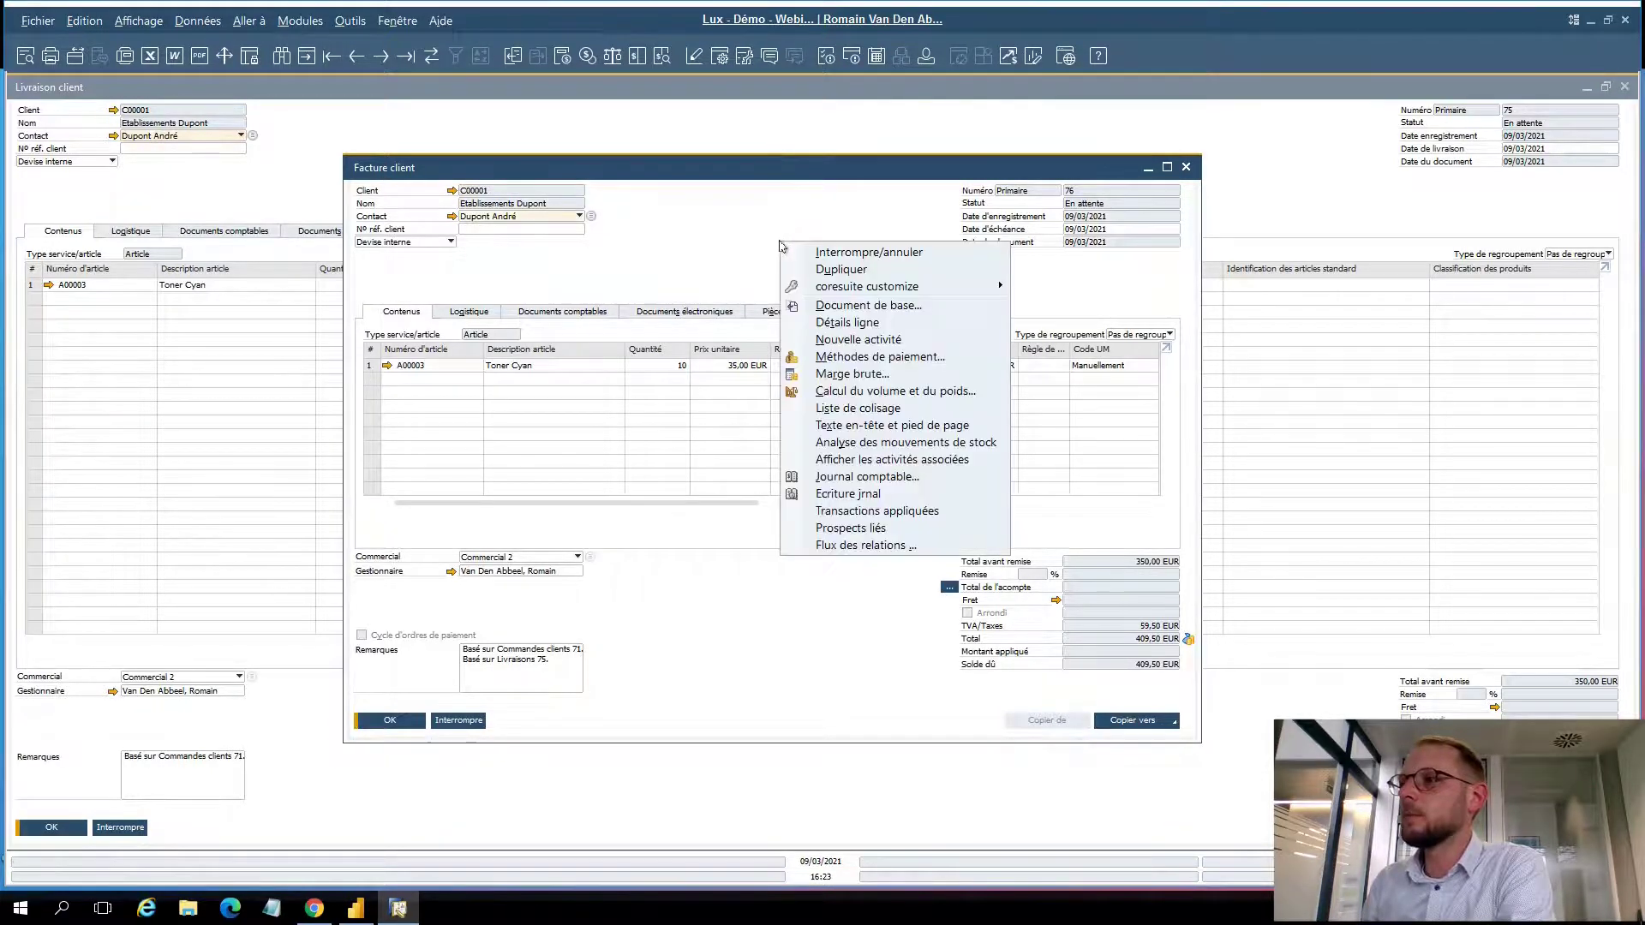
{"action": "left_click", "coordinate": [865, 545]}
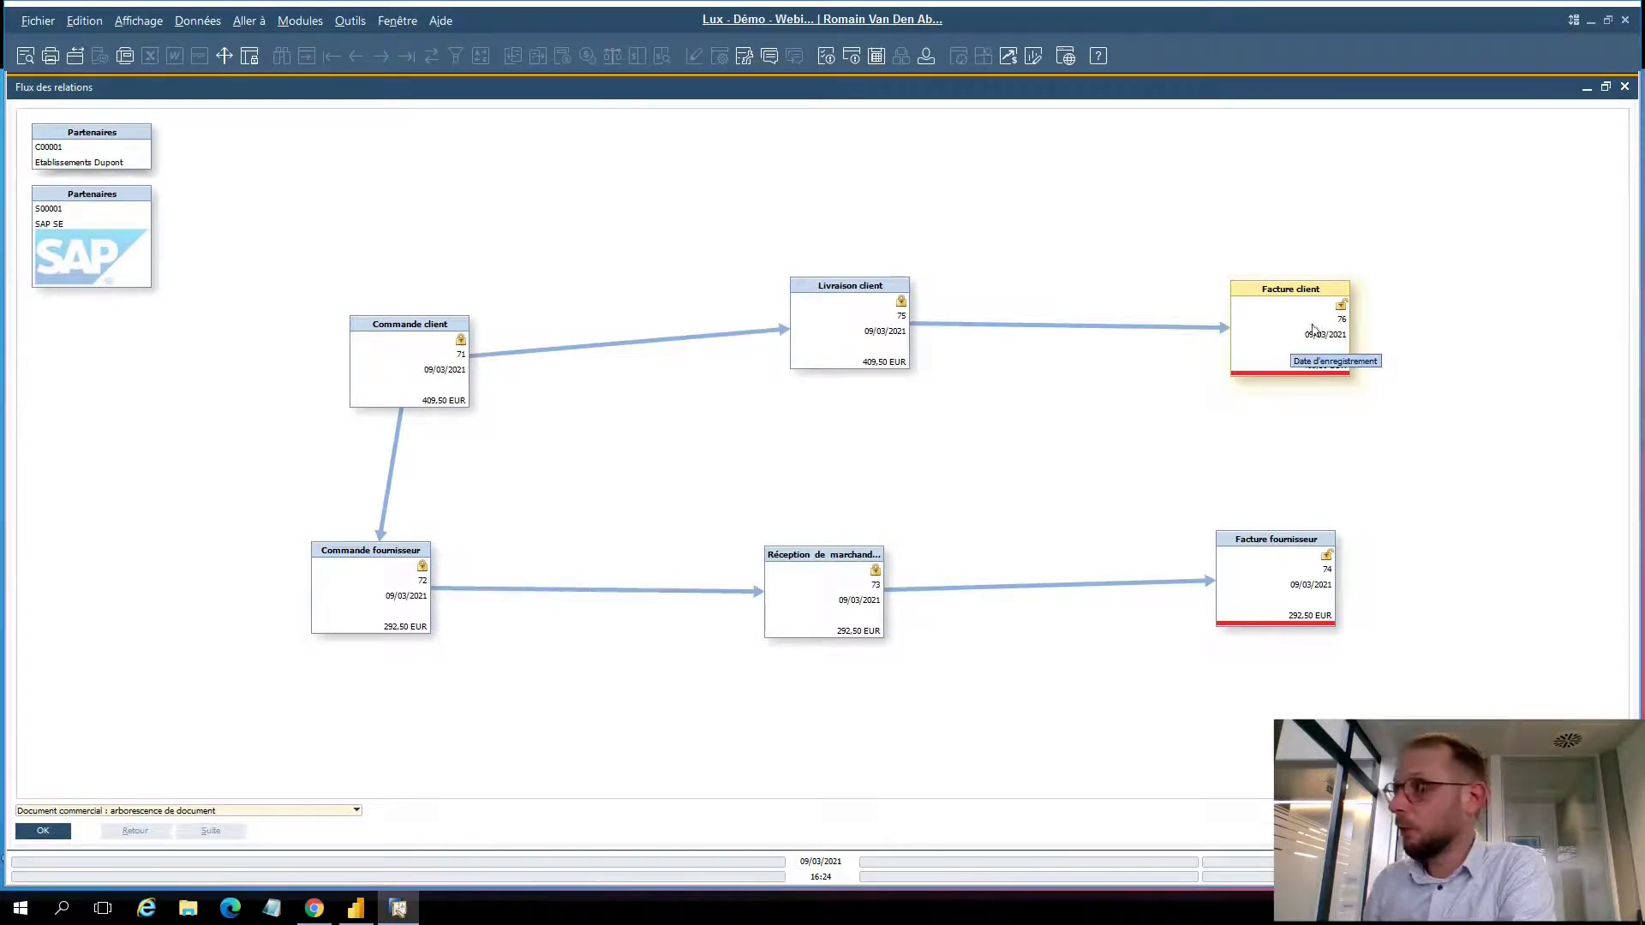
{"action": "left_click", "coordinate": [1625, 89]}
Close the relationship maps and all open document windows to return to the cockpit
{"action": "left_click", "coordinate": [1622, 82]}
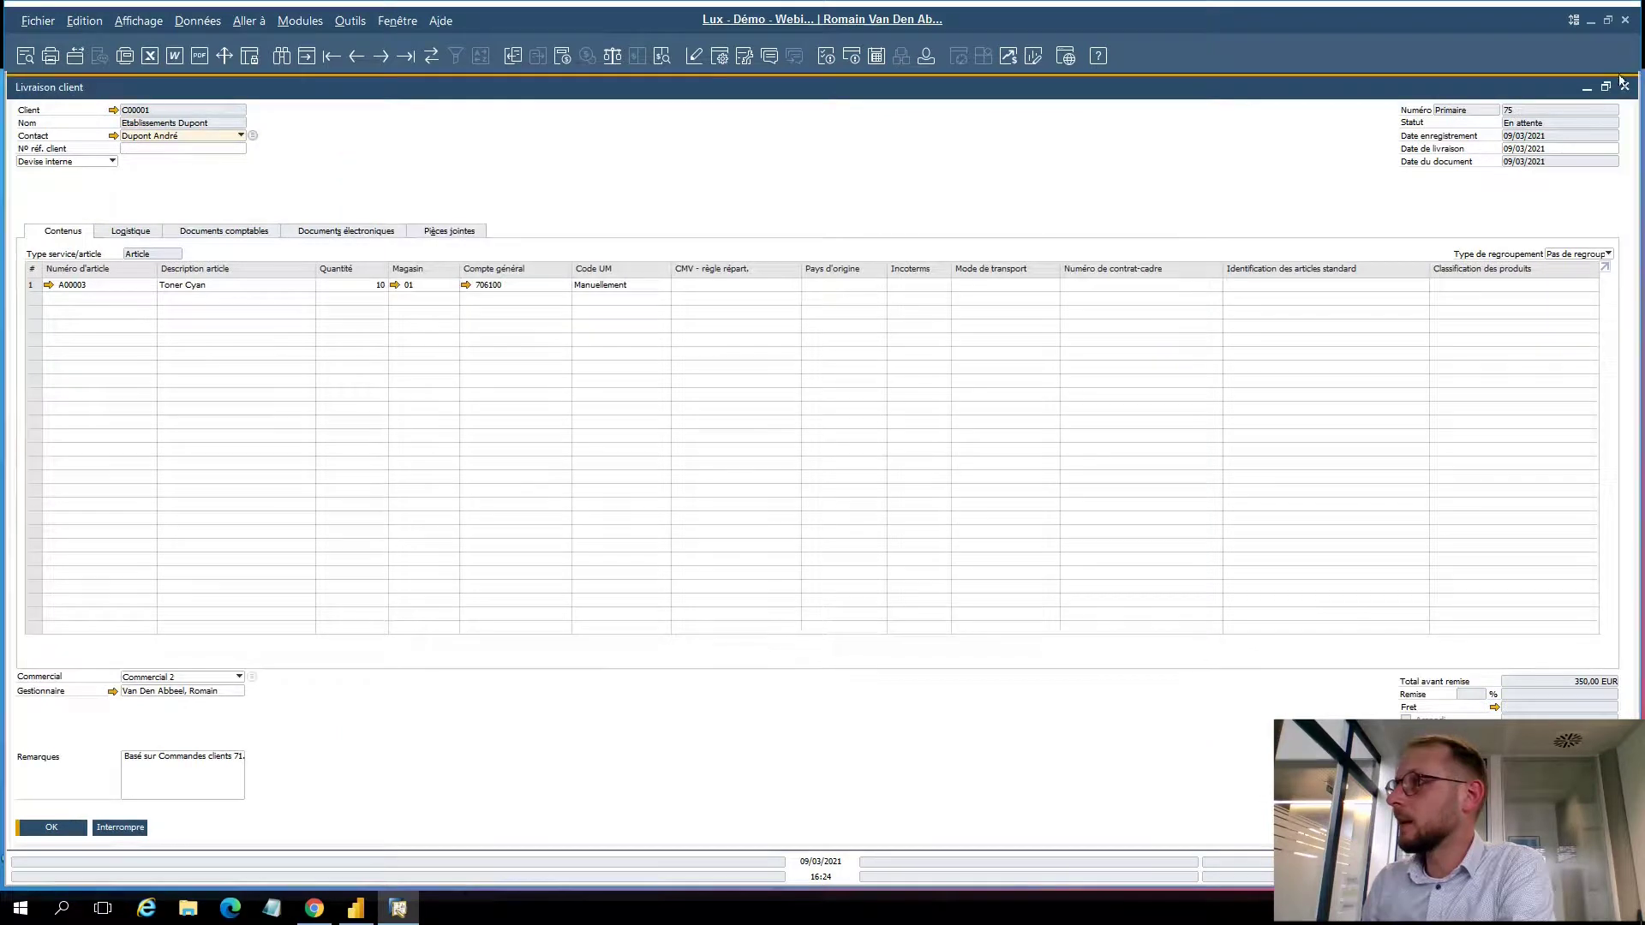
{"action": "left_click", "coordinate": [1624, 87]}
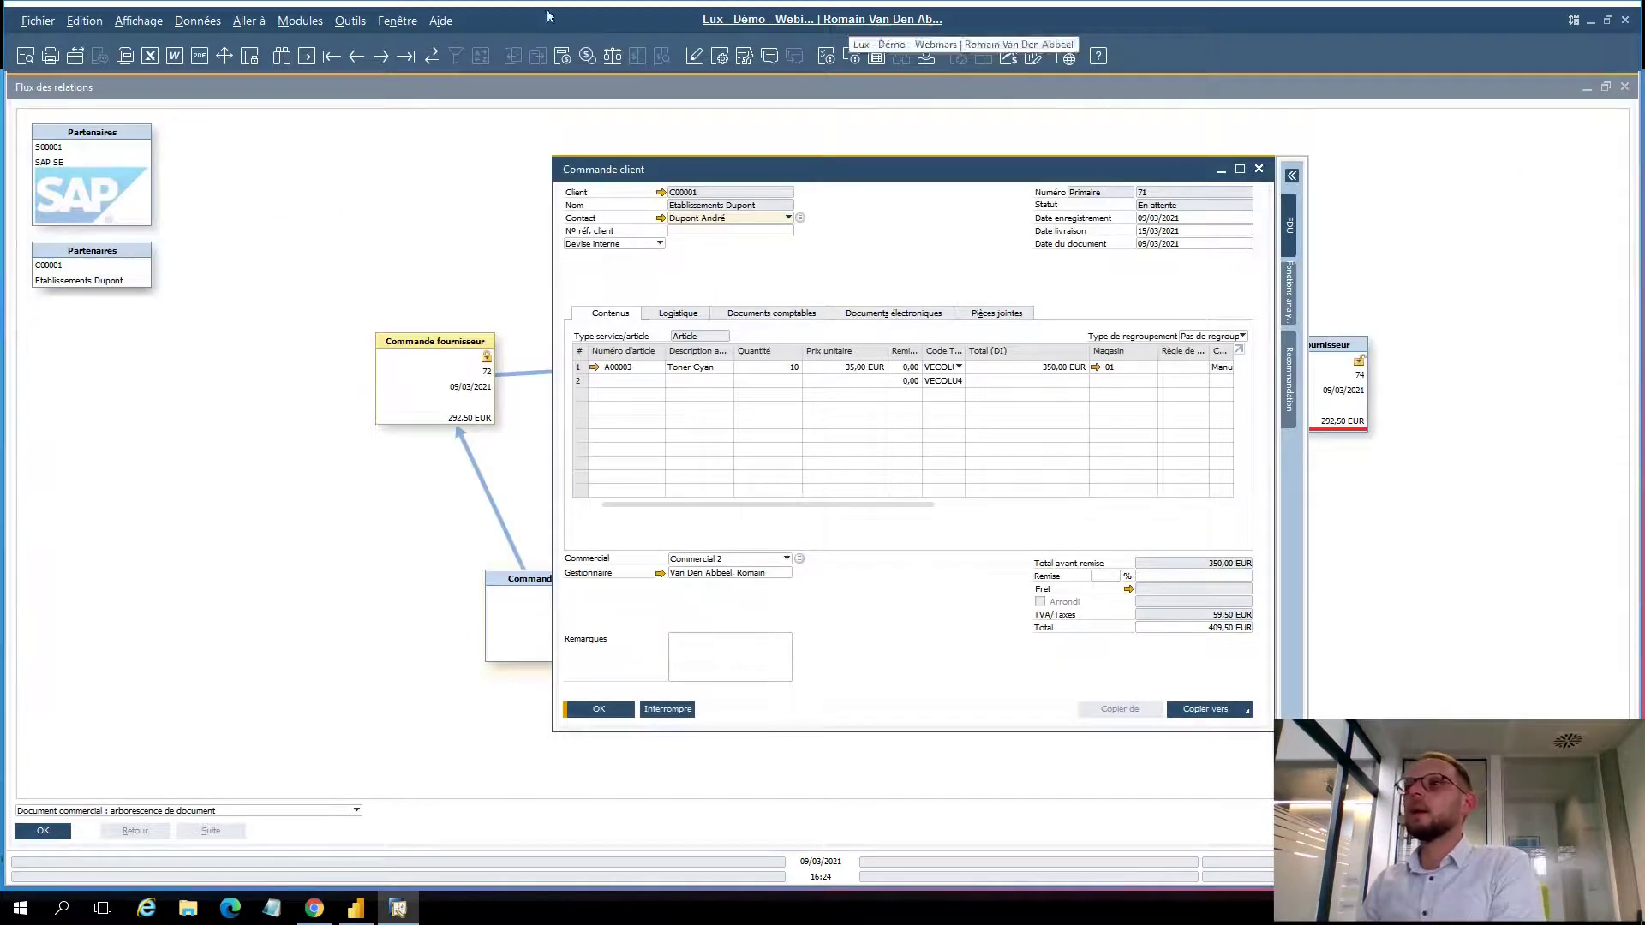
{"action": "left_click", "coordinate": [403, 23]}
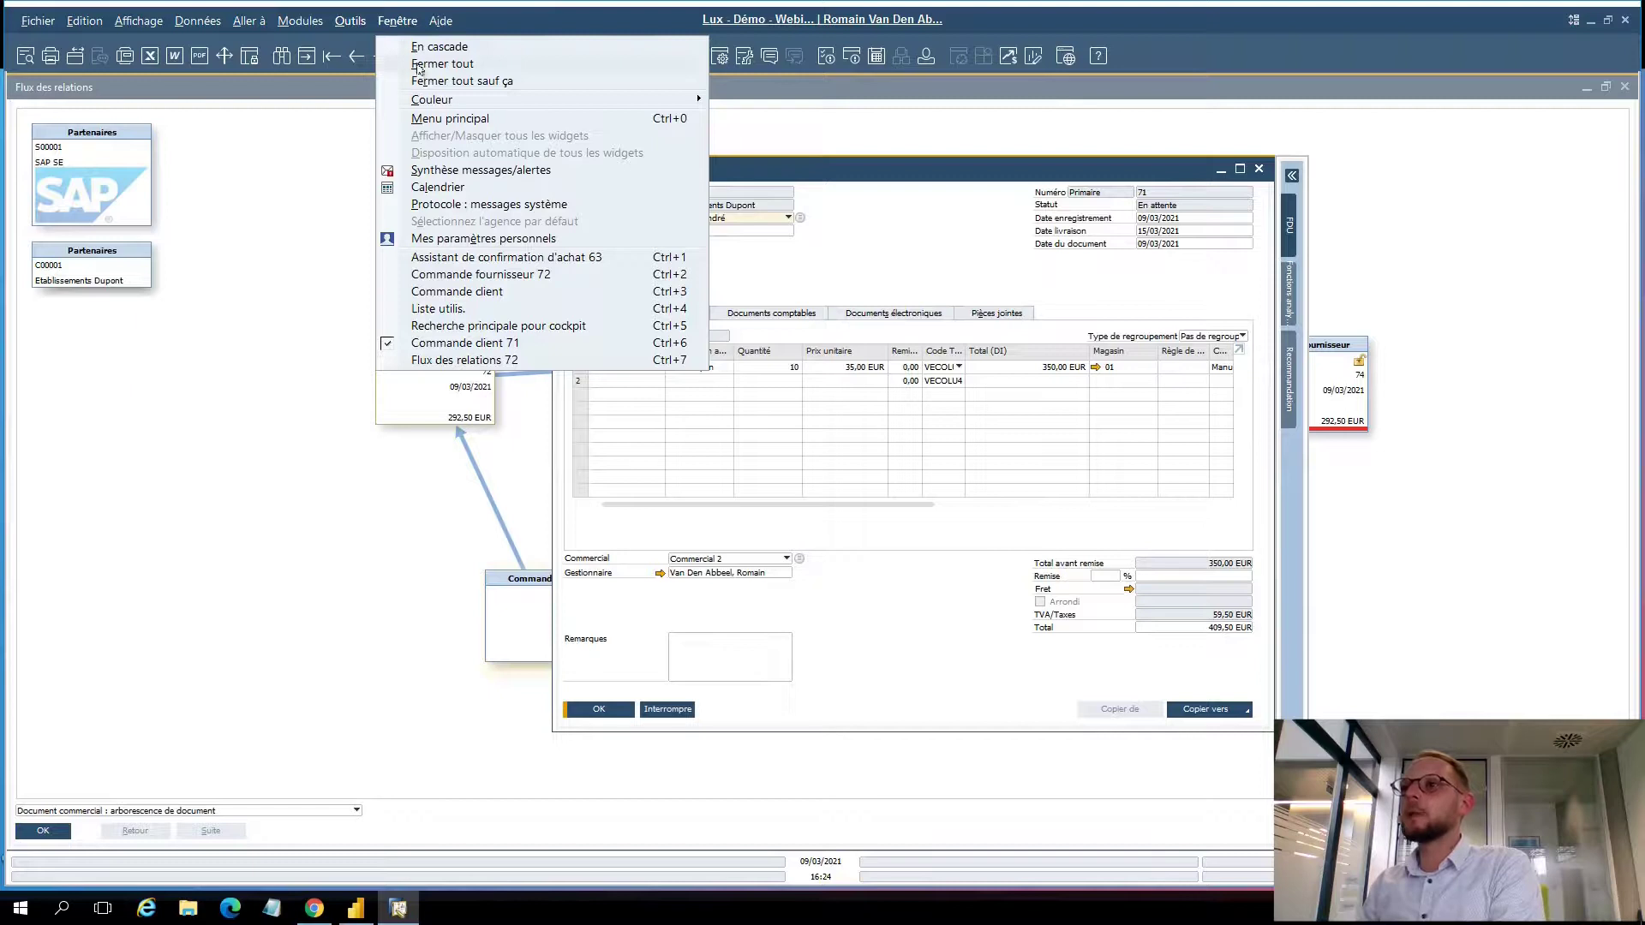
{"action": "left_click", "coordinate": [480, 274]}
{"action": "key", "text": "Escape"}
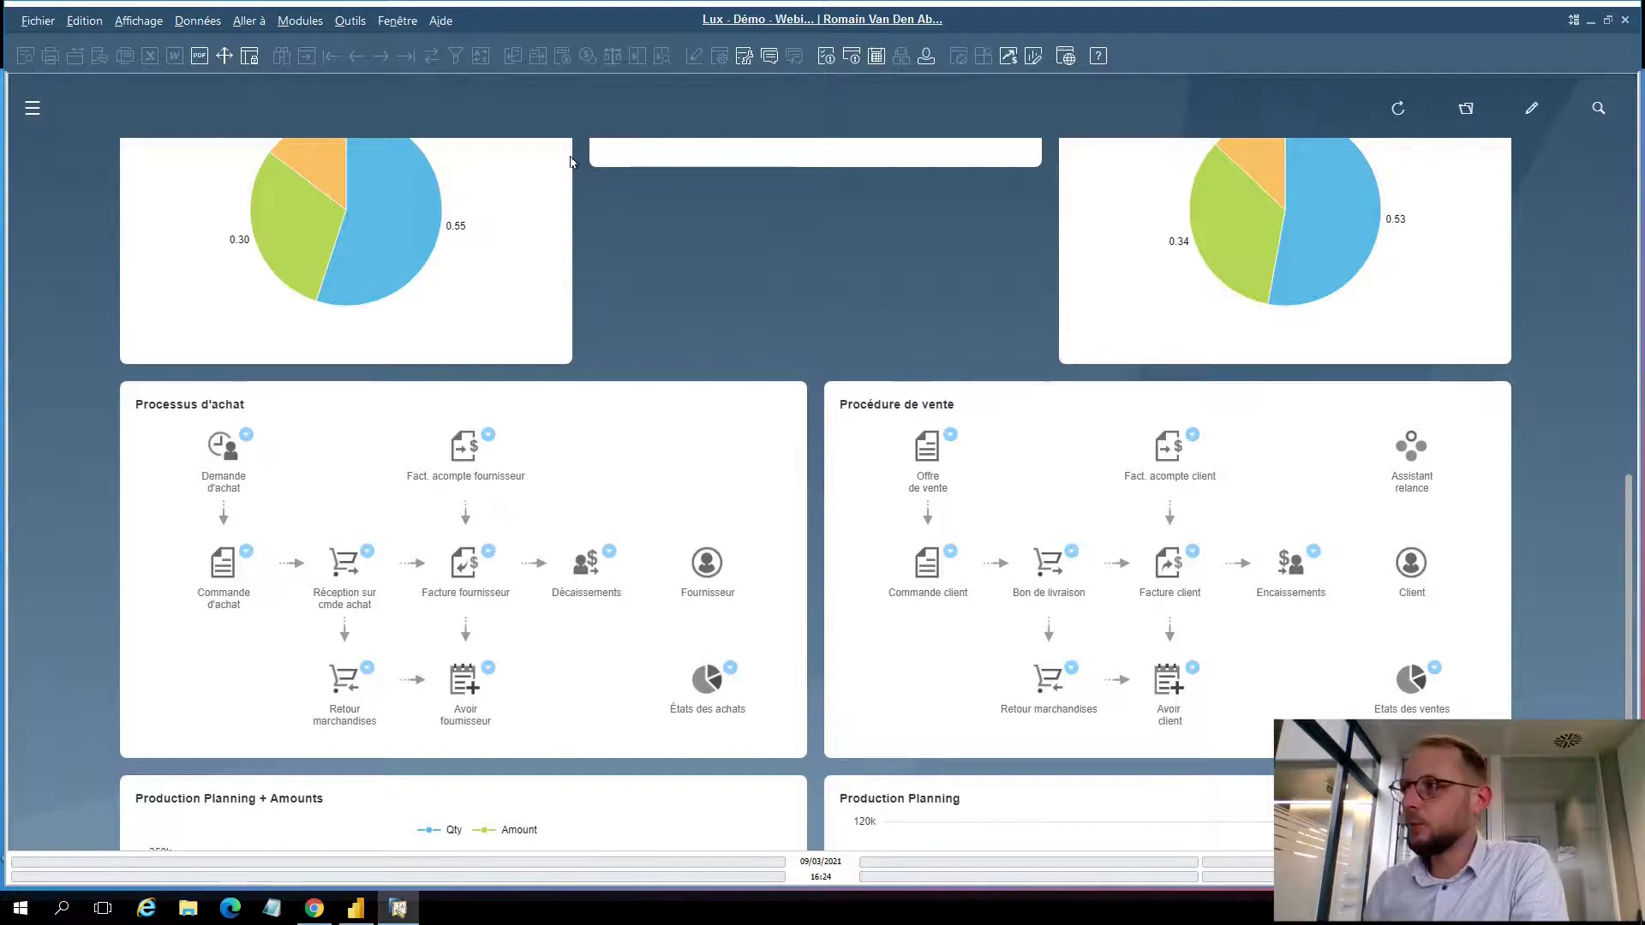
Review the cockpit's dashboard charts, switch to Power BI Desktop and examine the net sales by Groupe d'articles pie chart
{"action": "scroll", "coordinate": [703, 493], "scroll_direction": "up", "scroll_amount": 10}
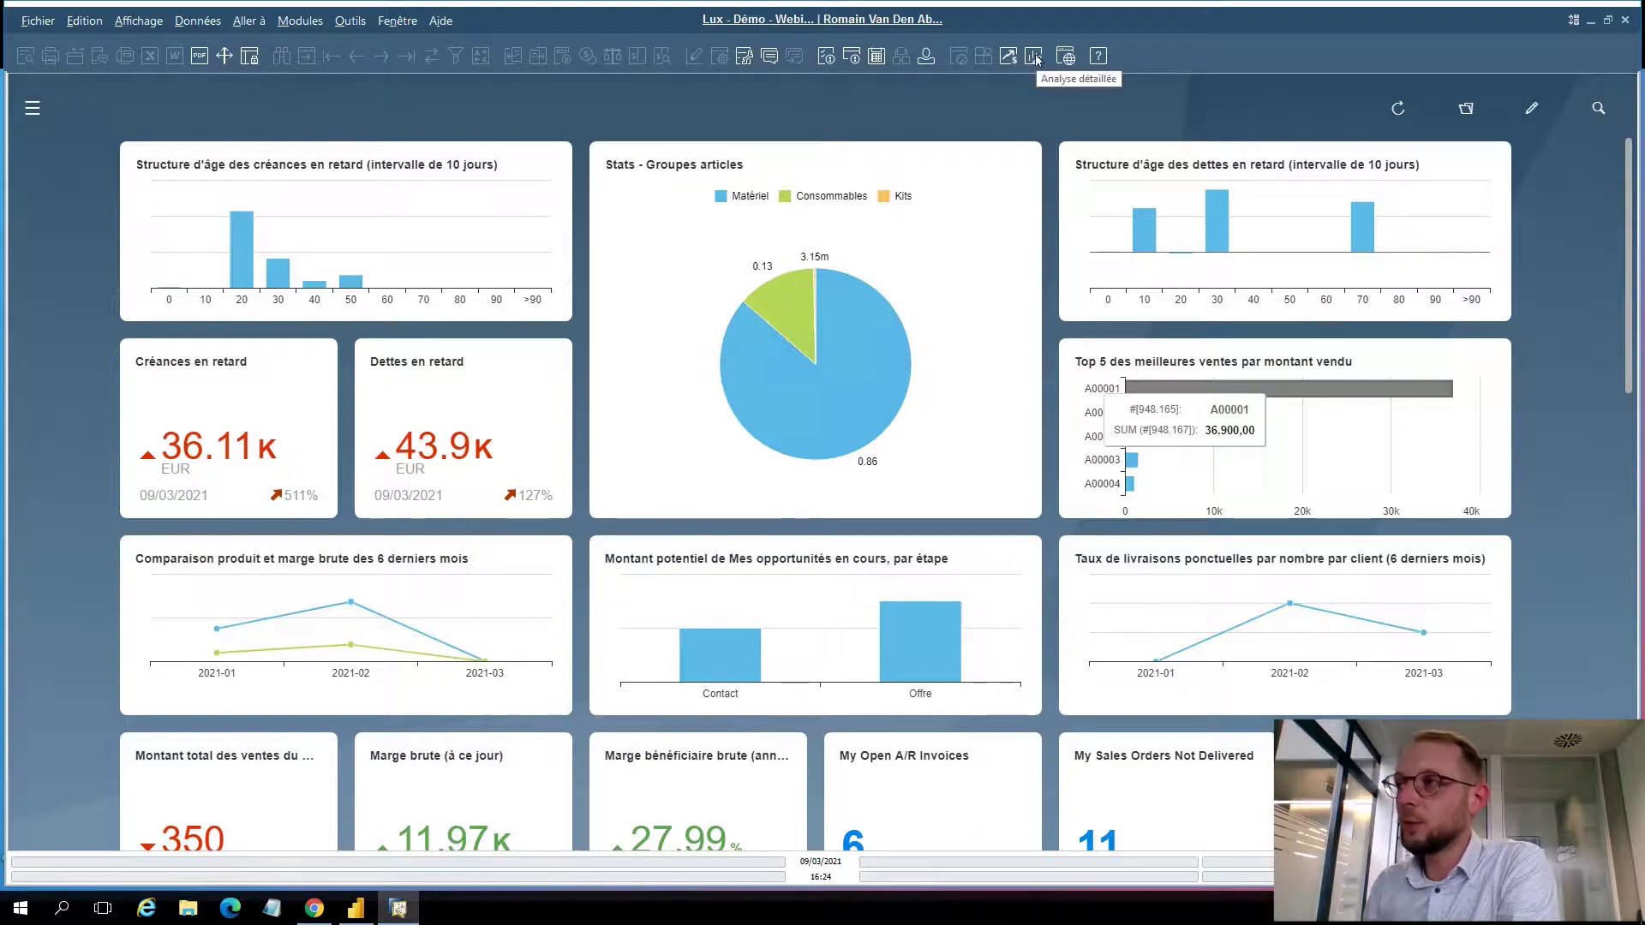
{"action": "left_click", "coordinate": [355, 910]}
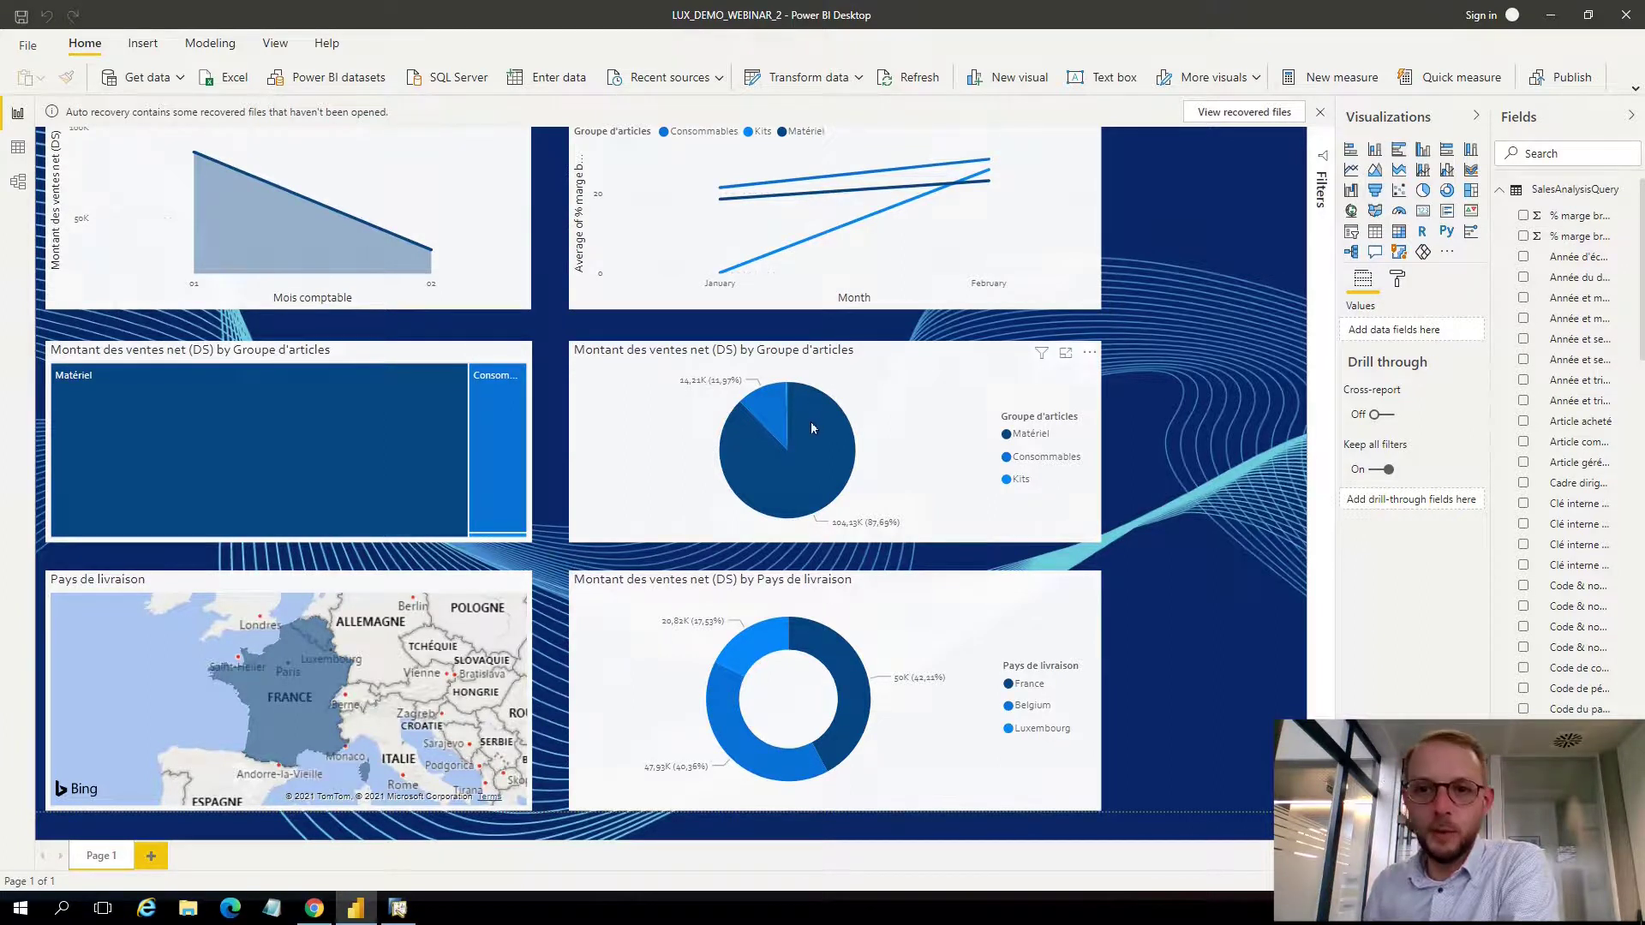
{"action": "mouse_move", "coordinate": [812, 426]}
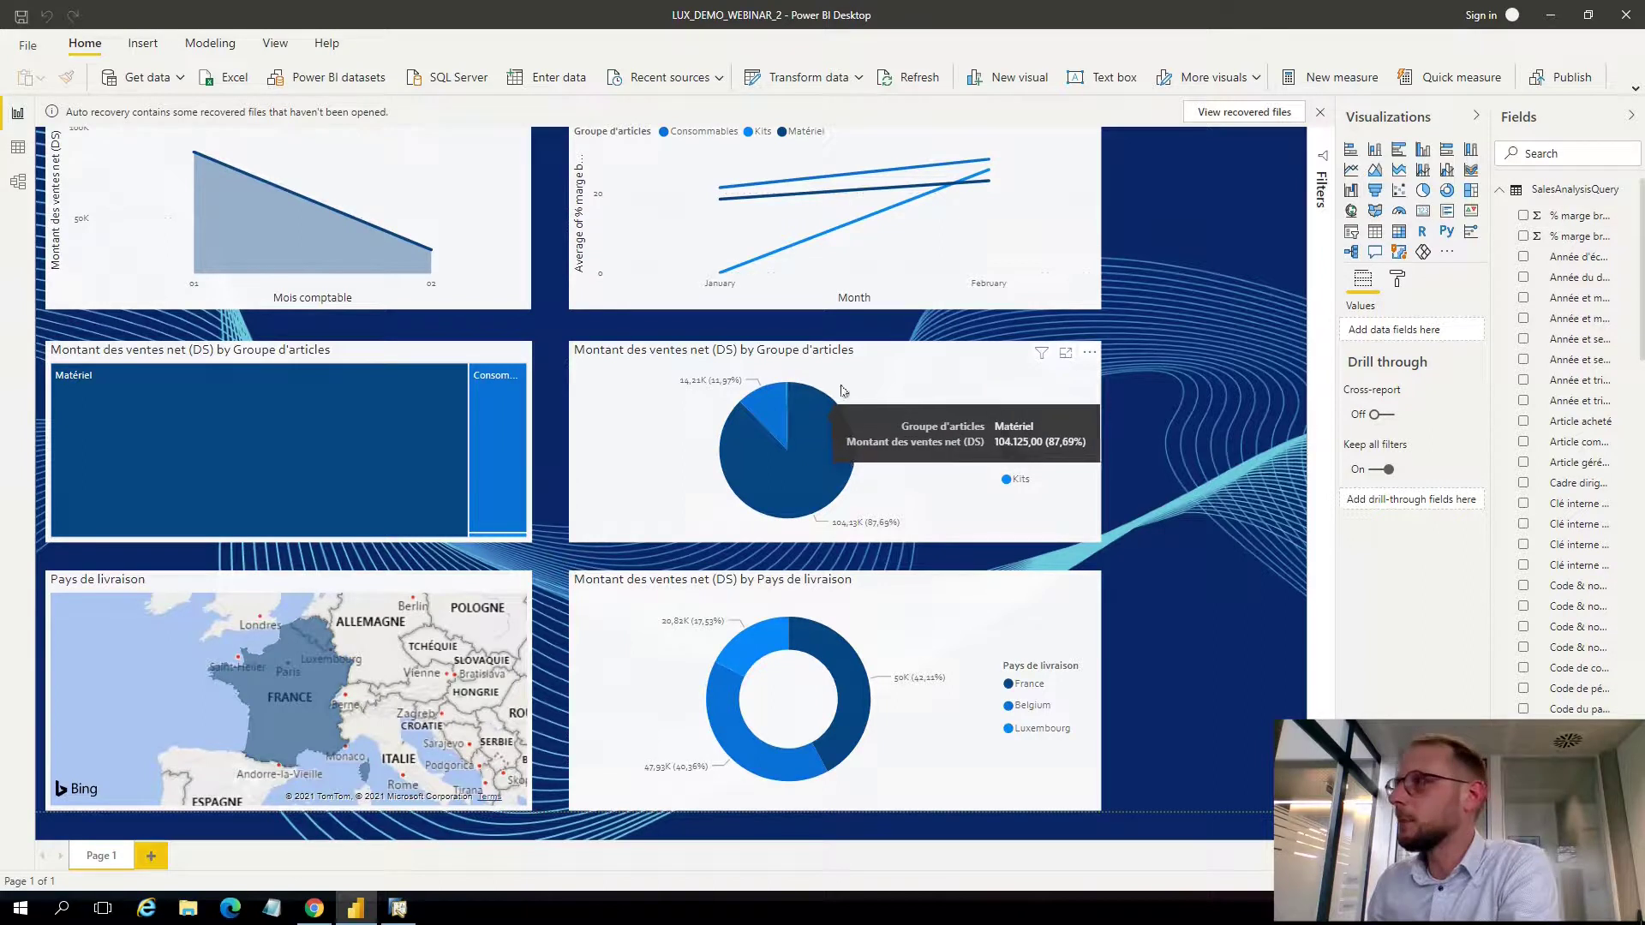
Switch back to SAP Business One and look over the cockpit widgets down to Processus d'achat and Procédure de vente
{"action": "left_click", "coordinate": [1550, 15]}
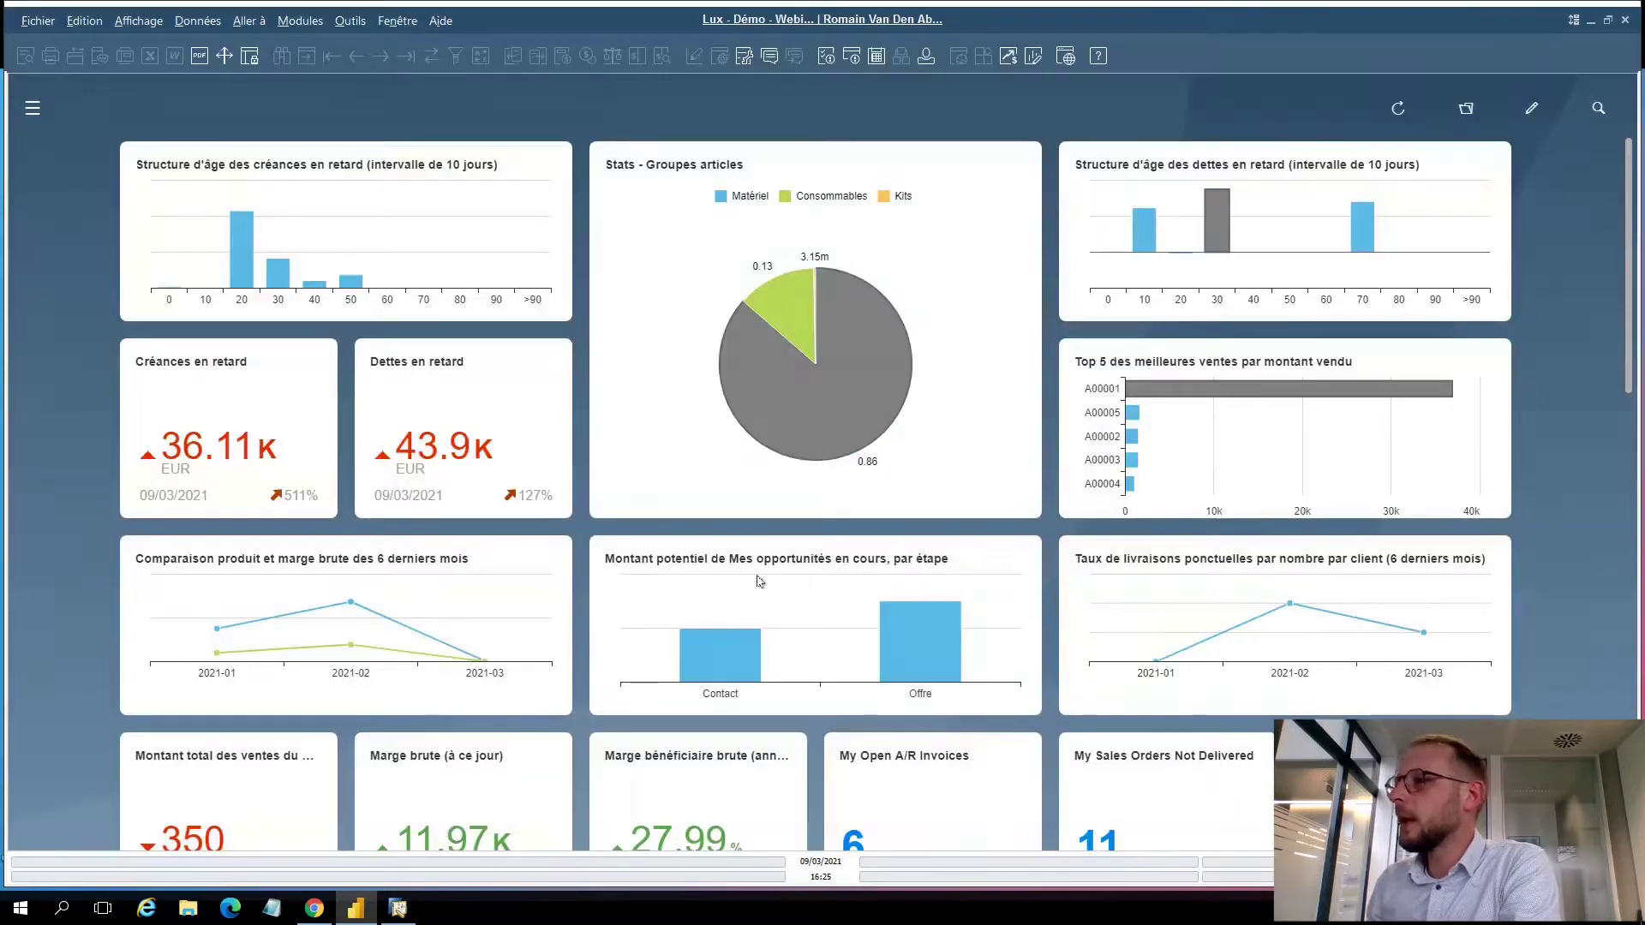
{"action": "scroll", "coordinate": [1545, 495], "scroll_direction": "down", "scroll_amount": 5}
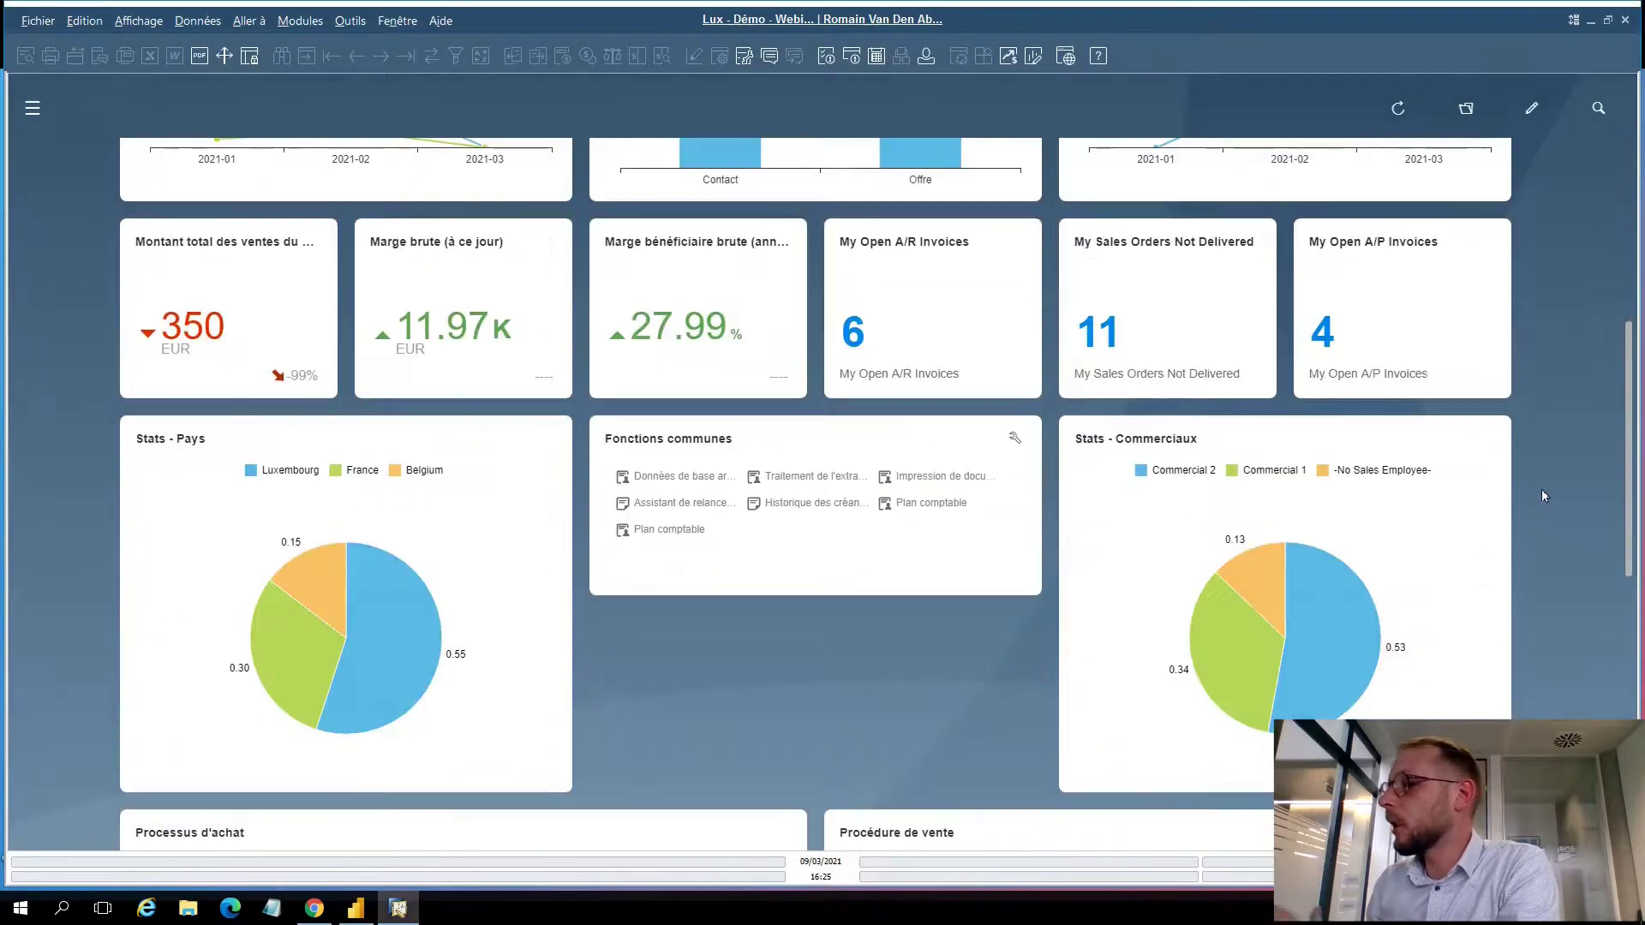
{"action": "scroll", "coordinate": [1542, 494], "scroll_direction": "down", "scroll_amount": 5}
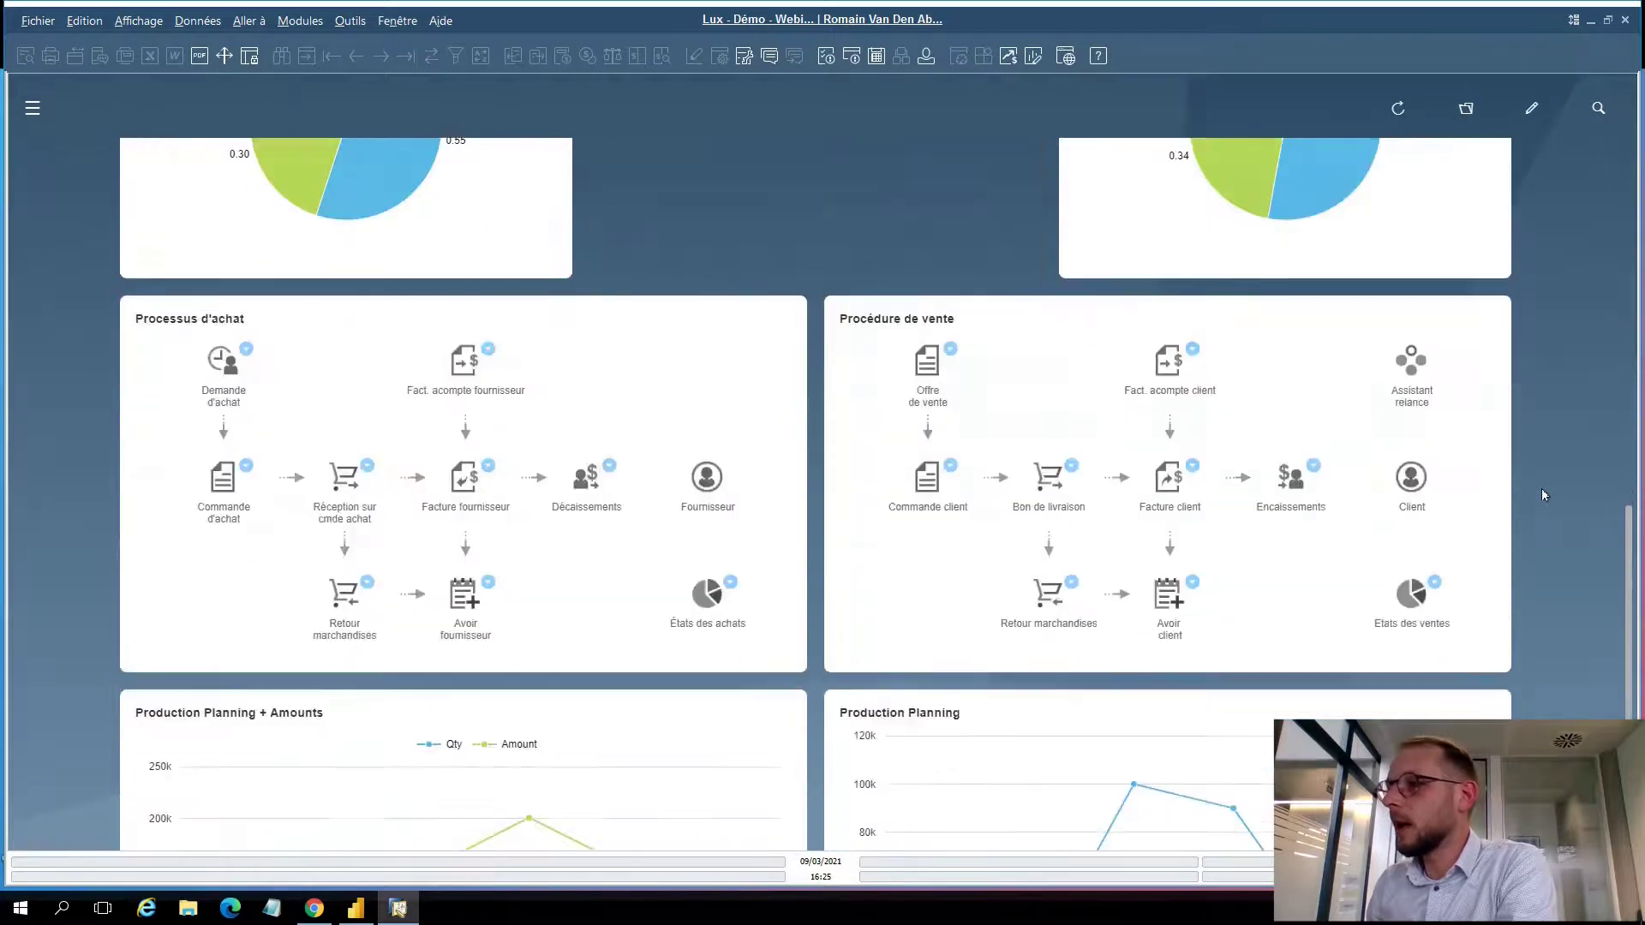